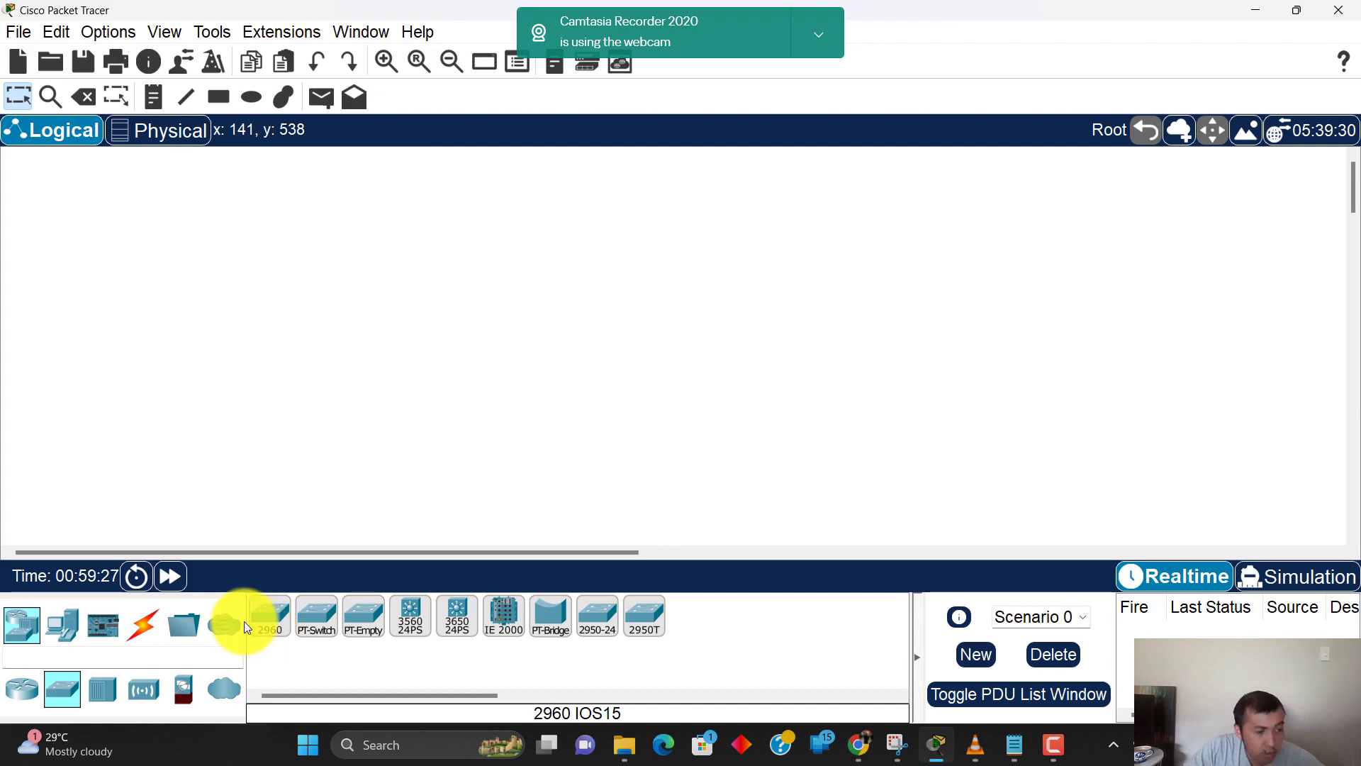
Step: Place three 2960 switches in a row across the middle of the workspace
left_click(274, 633)
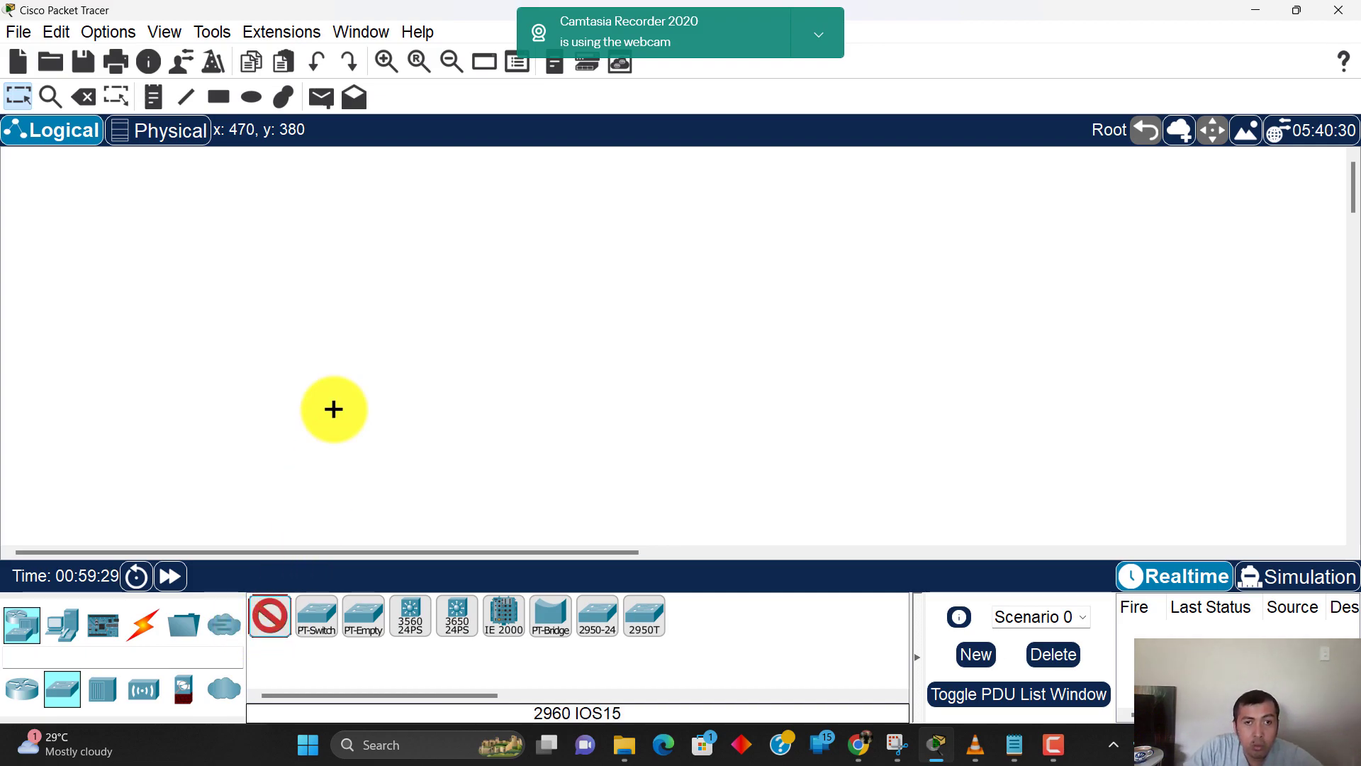
left_click(284, 358)
left_click(274, 631)
left_click(469, 358)
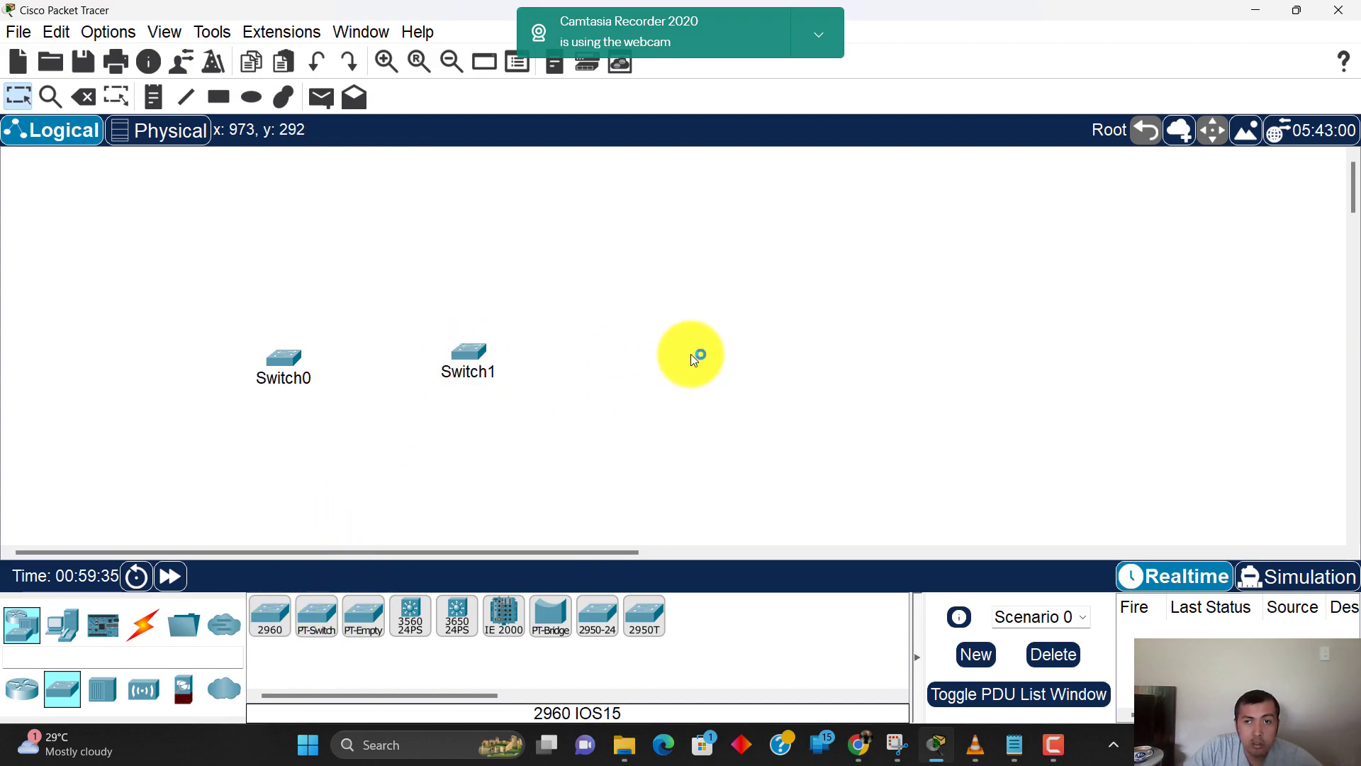
left_click(270, 617)
left_click(661, 372)
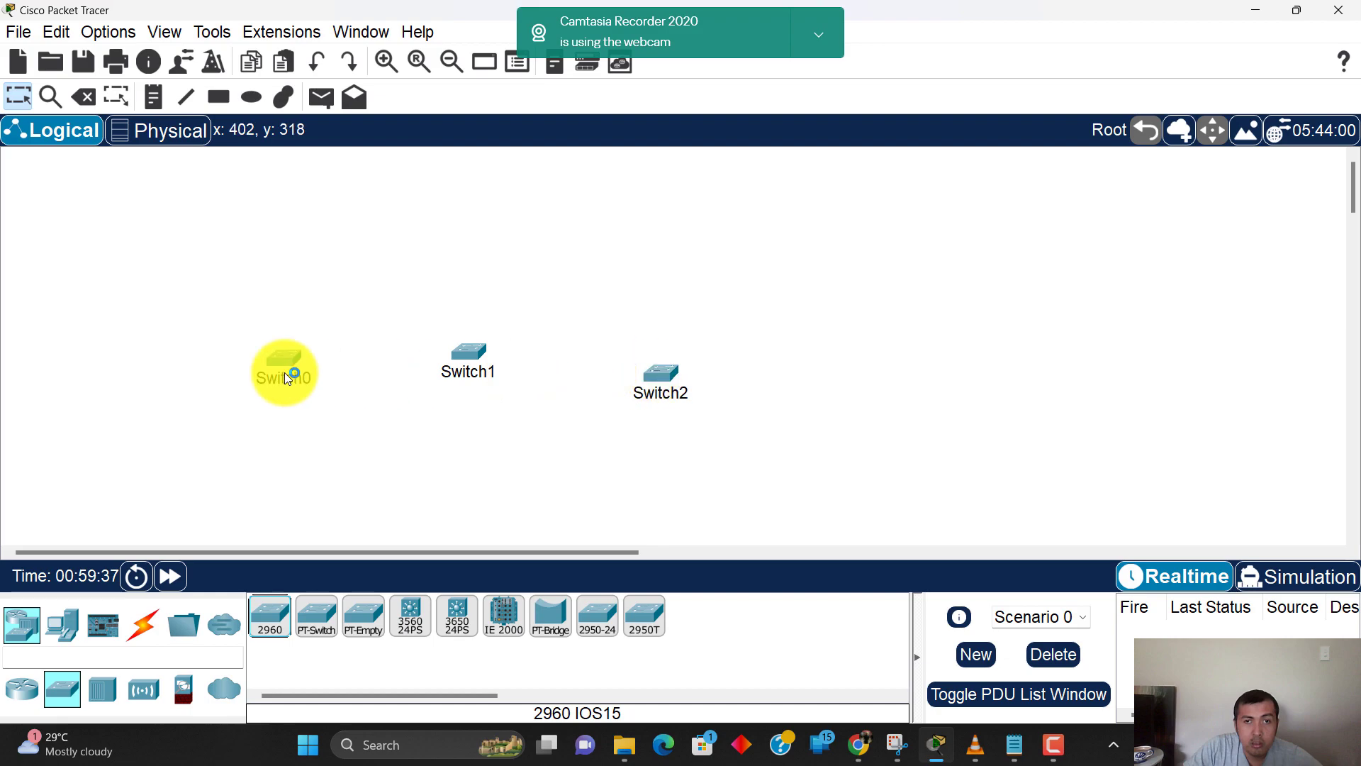
Step: Rename the label of Switch0 to S1
mouse_move(244, 373)
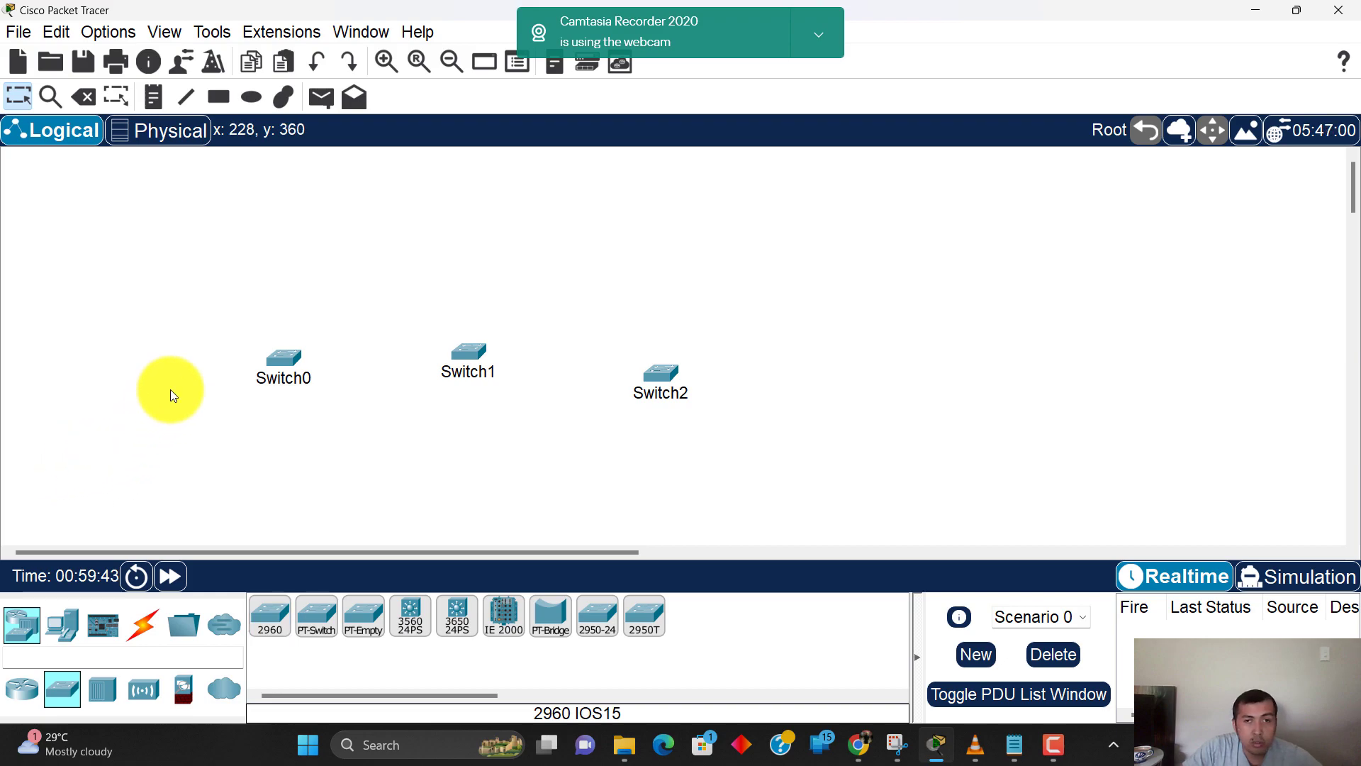
left_click(284, 384)
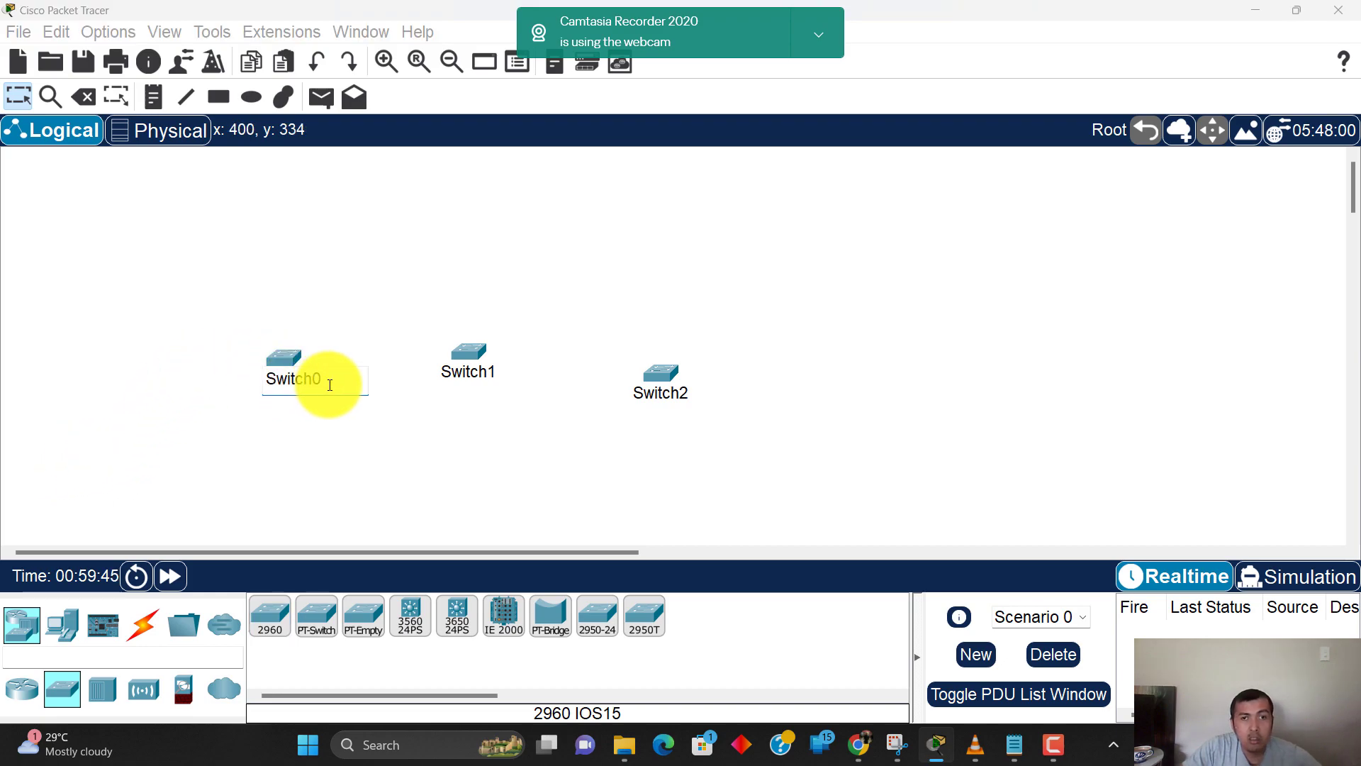
left_click_drag(319, 375, 237, 386)
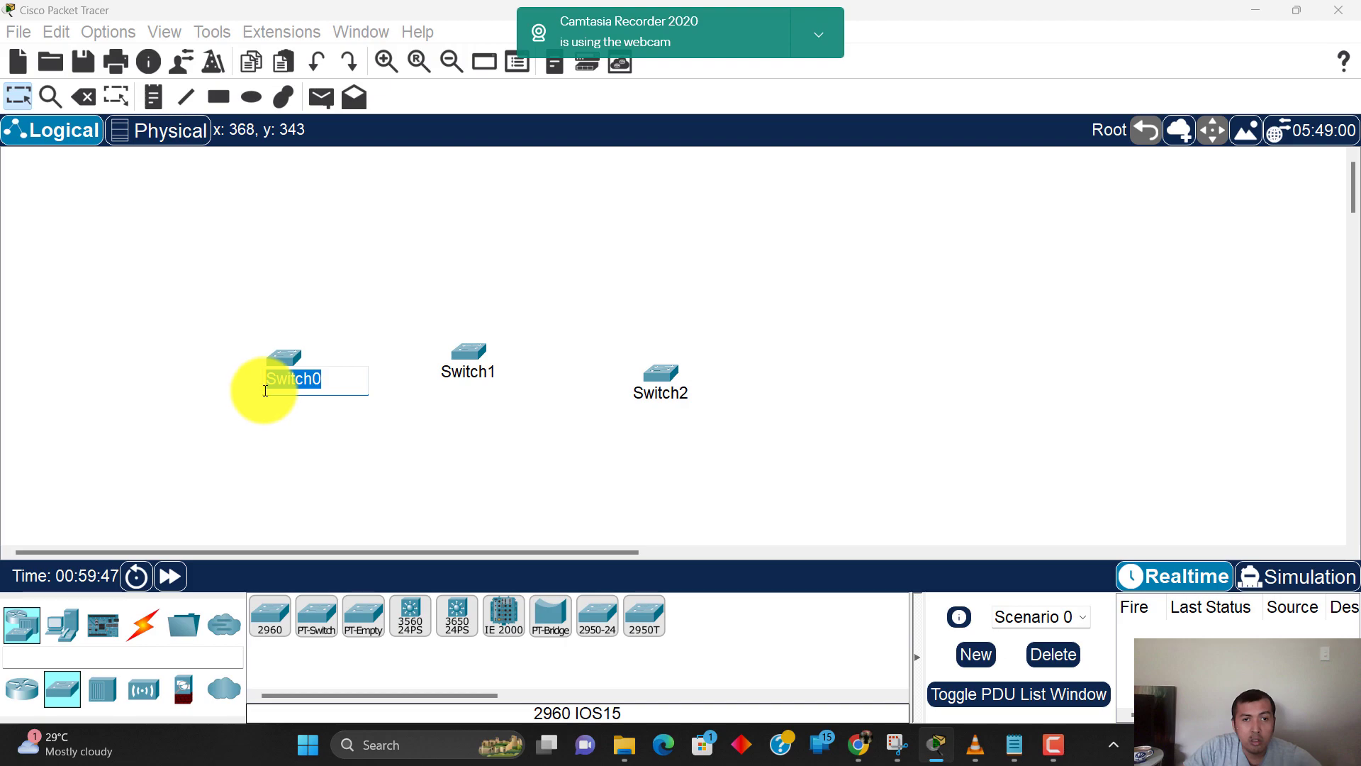
type("S1")
key("Return")
Step: Rename the labels of Switch1 and Switch2 to S2 and S3
left_click(470, 371)
left_click_drag(512, 376, 398, 382)
type("S2")
key("Return")
left_click(720, 401)
left_click_drag(720, 401, 598, 398)
type("S3")
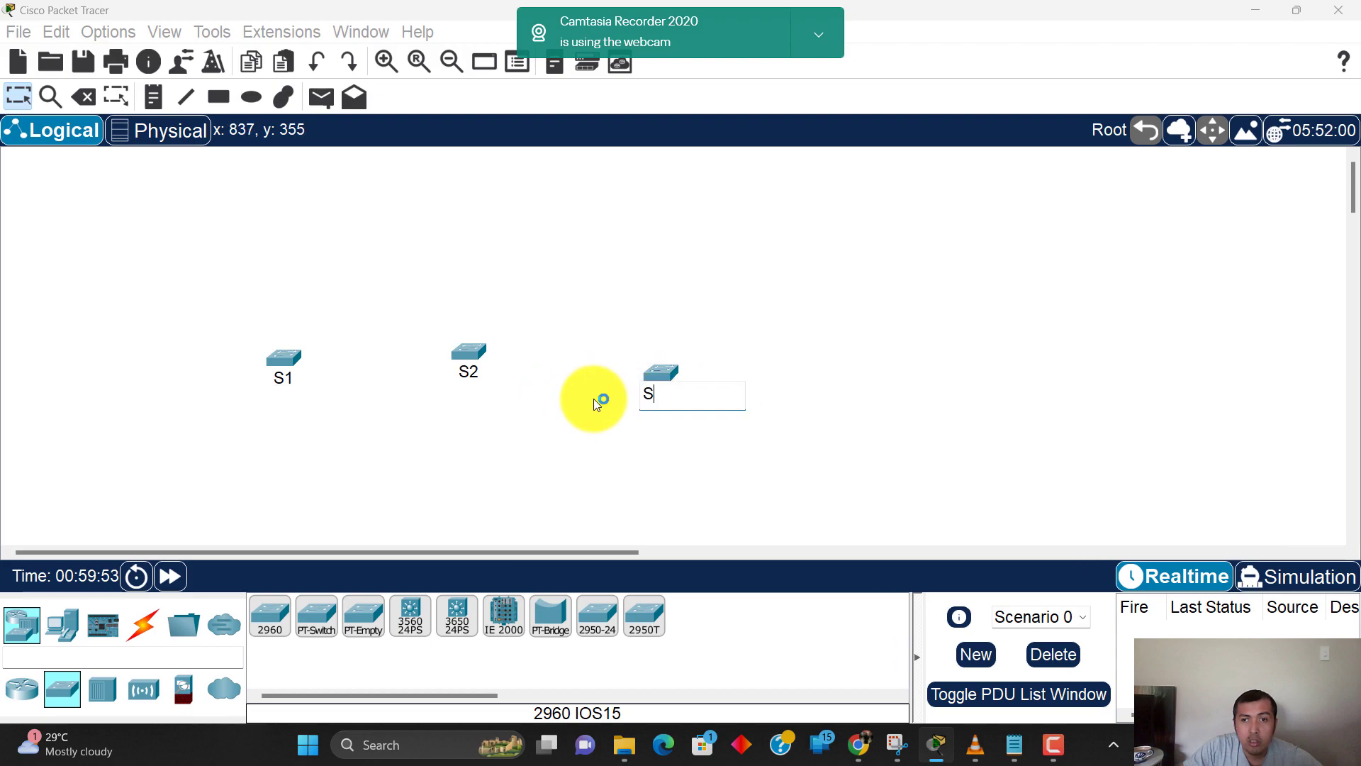
key("Return")
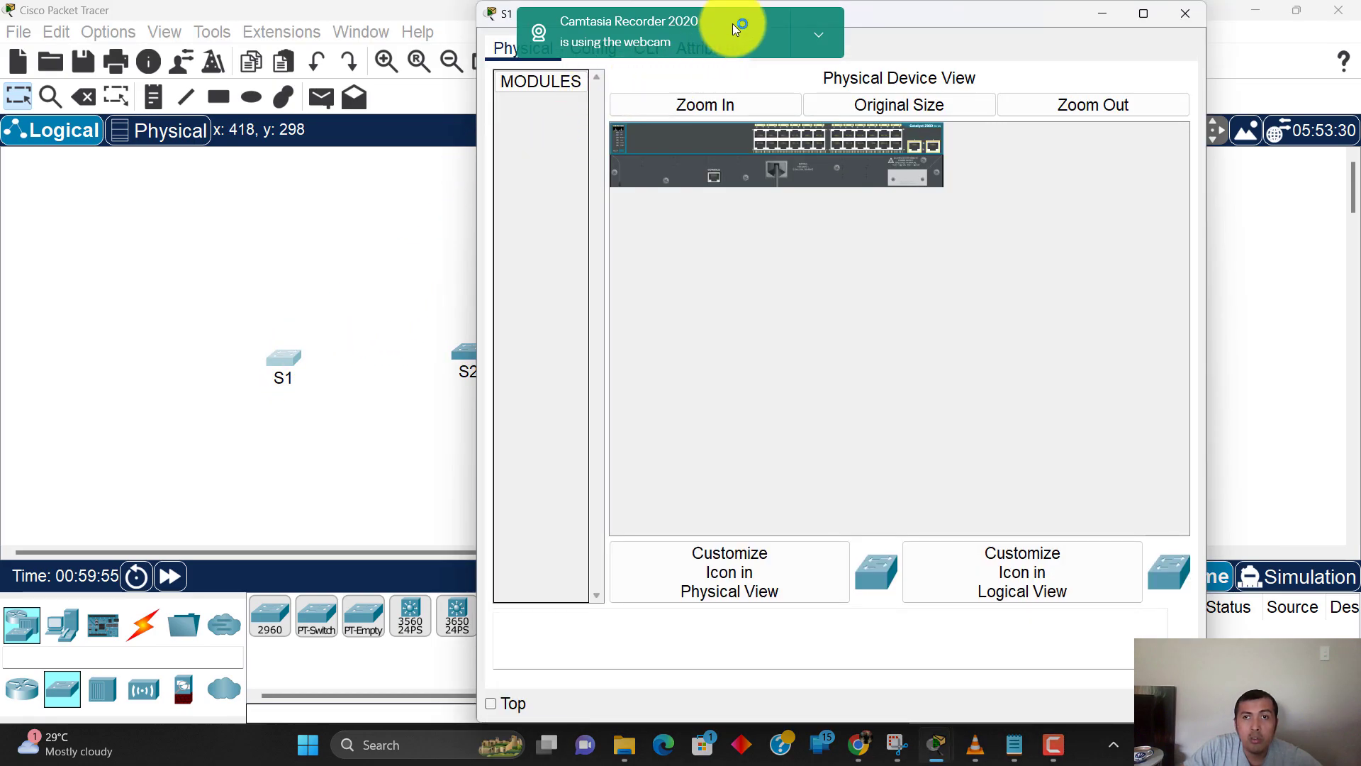
Step: Hide the webcam notification and set the hostname of switch S1 to S1
left_click(812, 30)
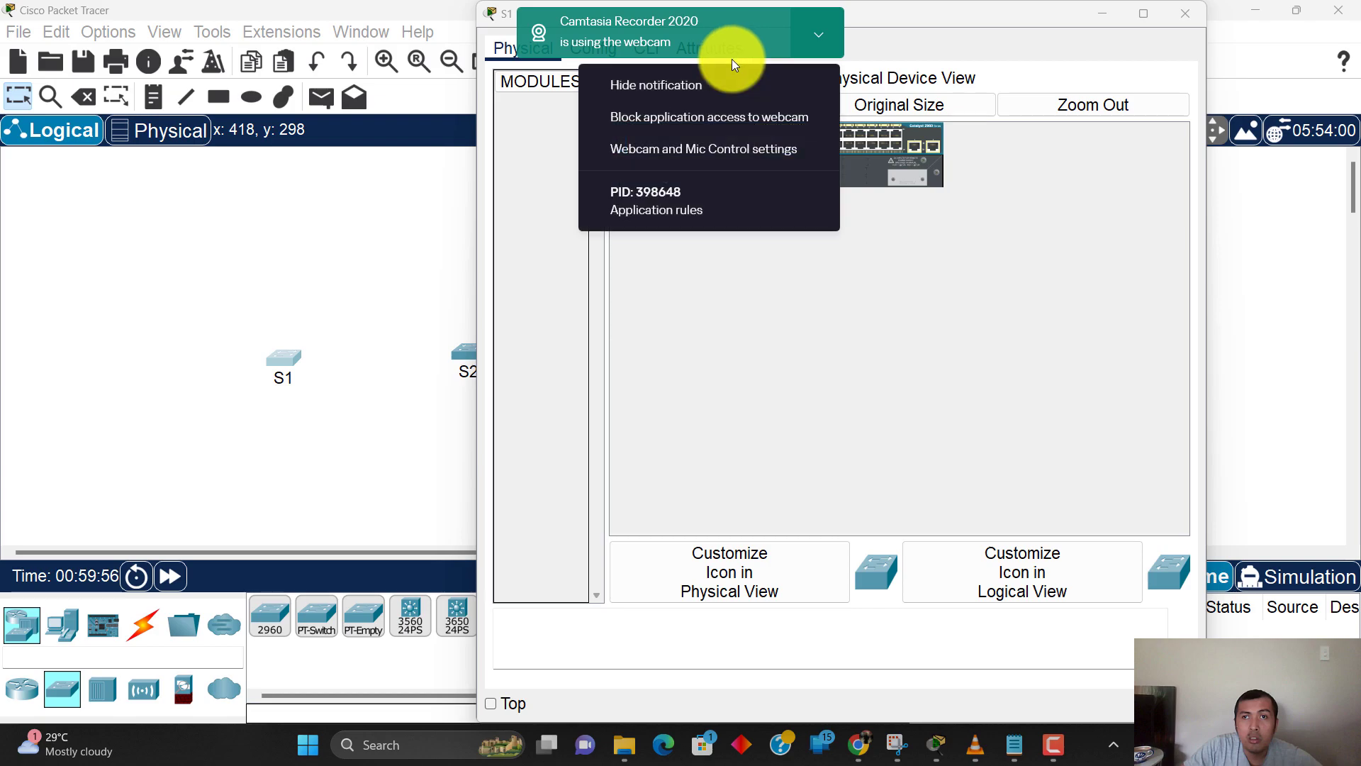
left_click(717, 77)
left_click(604, 49)
left_click_drag(867, 161, 779, 152)
type("S1")
key("Return")
left_click(382, 271)
Step: Set the hostname of switch S2 to S2 in its global settings
left_click(460, 351)
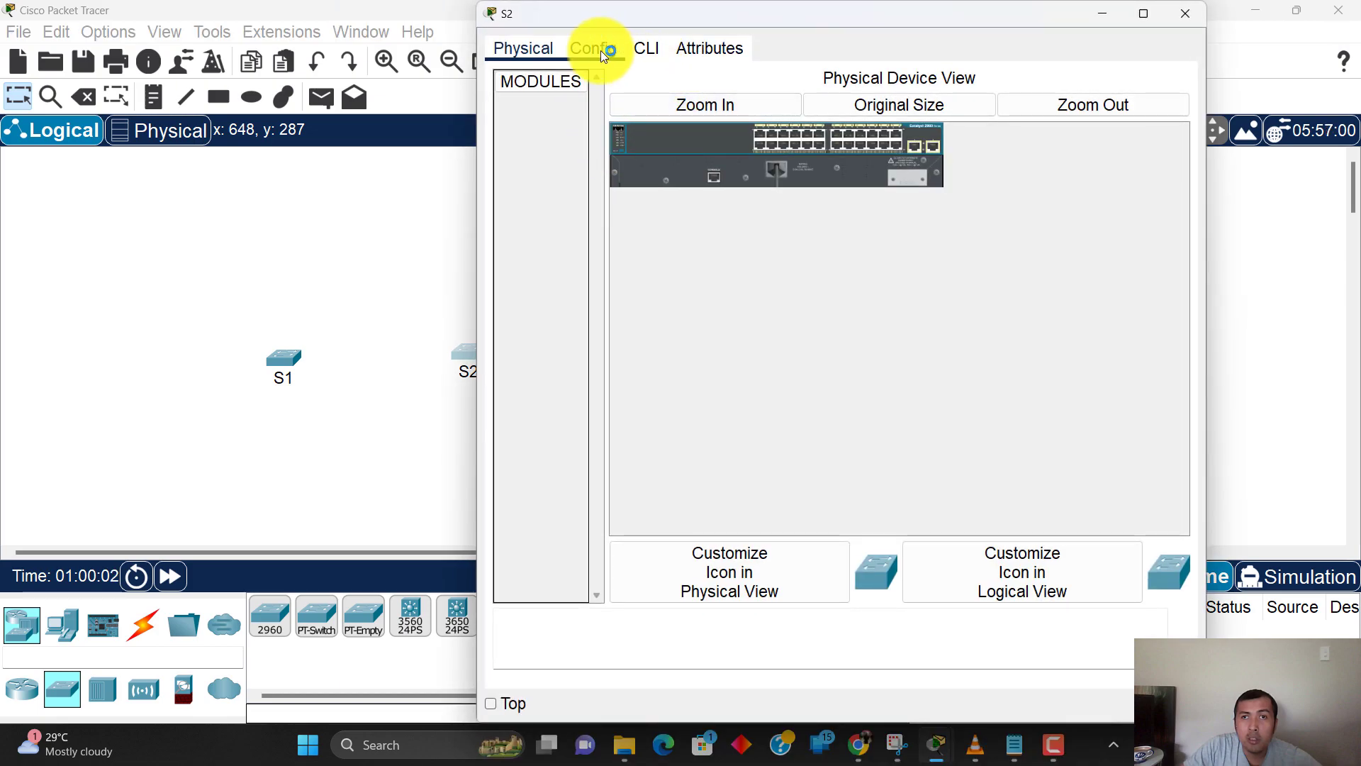
left_click(601, 50)
left_click_drag(814, 174, 784, 152)
type("S2")
key("Return")
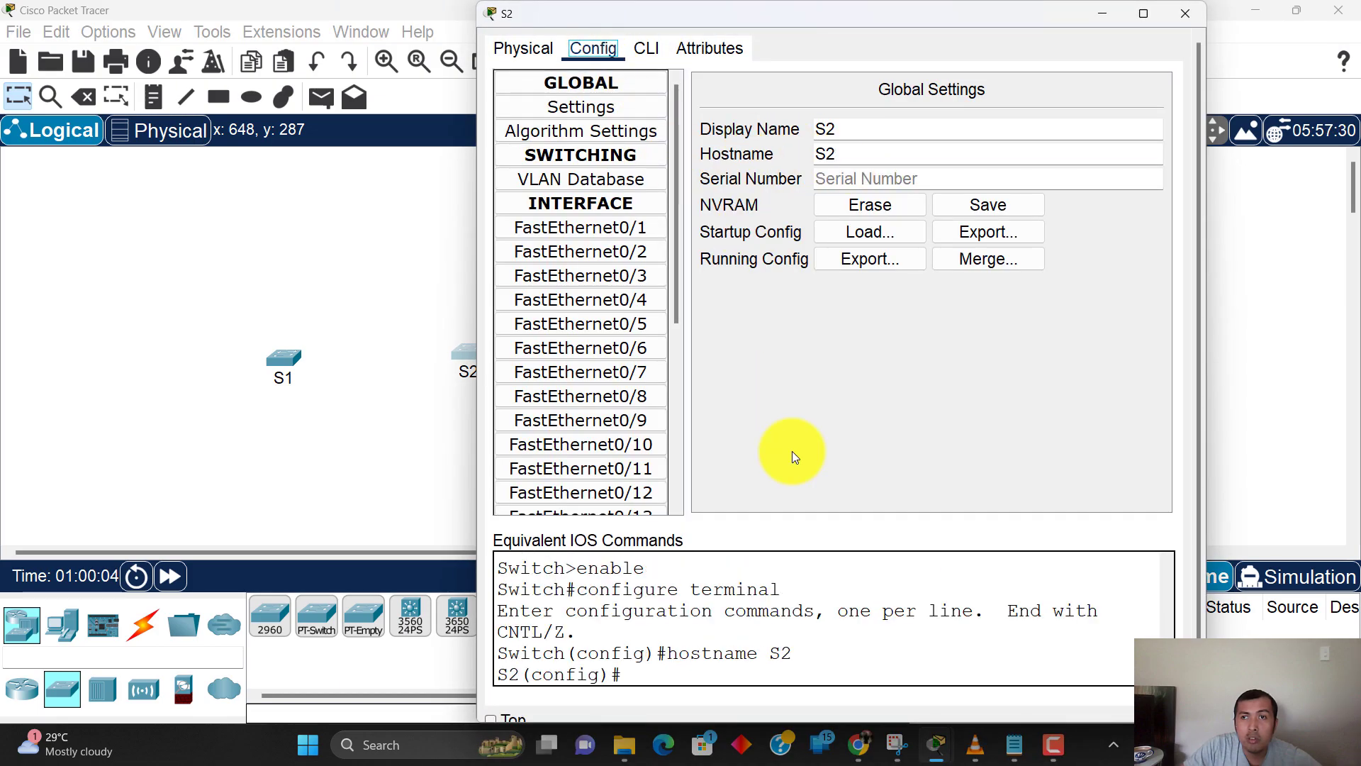
Step: Set the hostname of switch S3 to S3 in its global settings and close its window
left_click(471, 375)
left_click(662, 370)
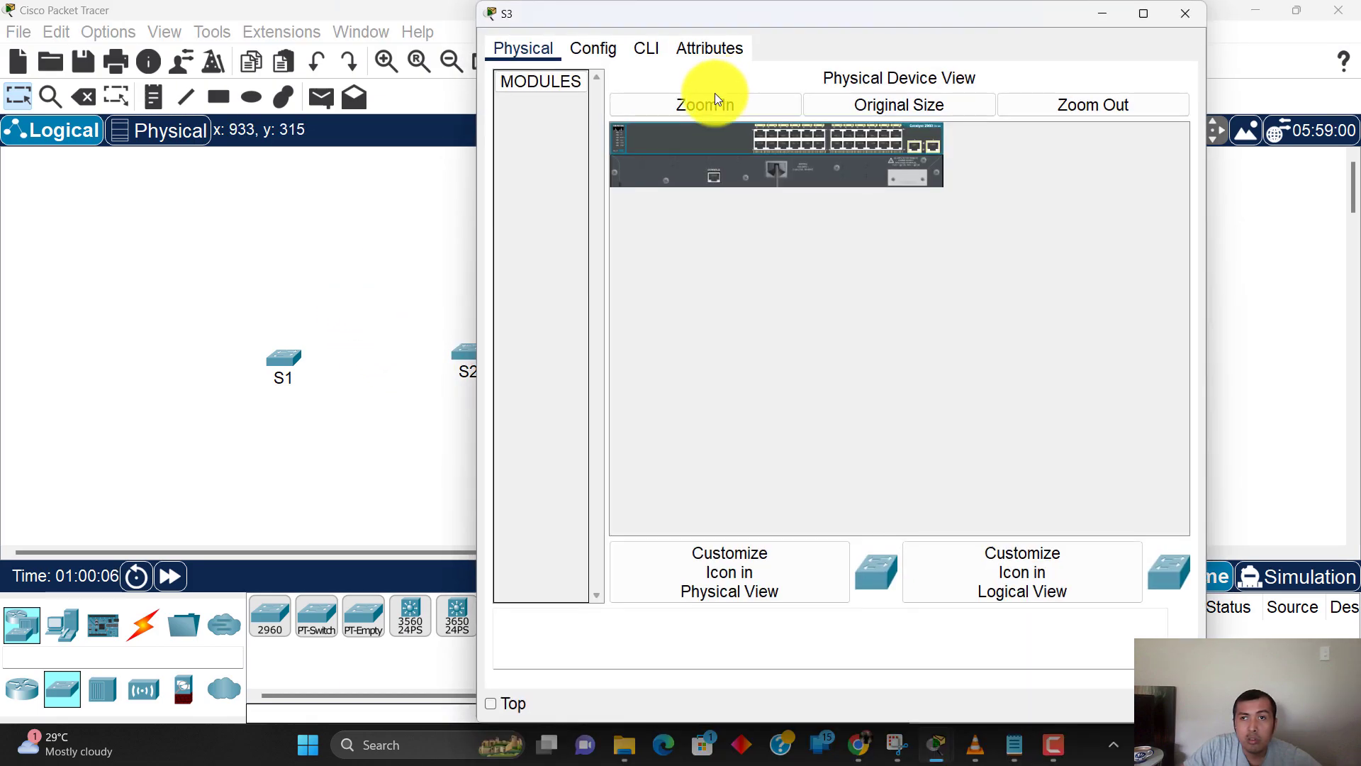
left_click(596, 48)
left_click_drag(832, 166, 815, 151)
type("S3")
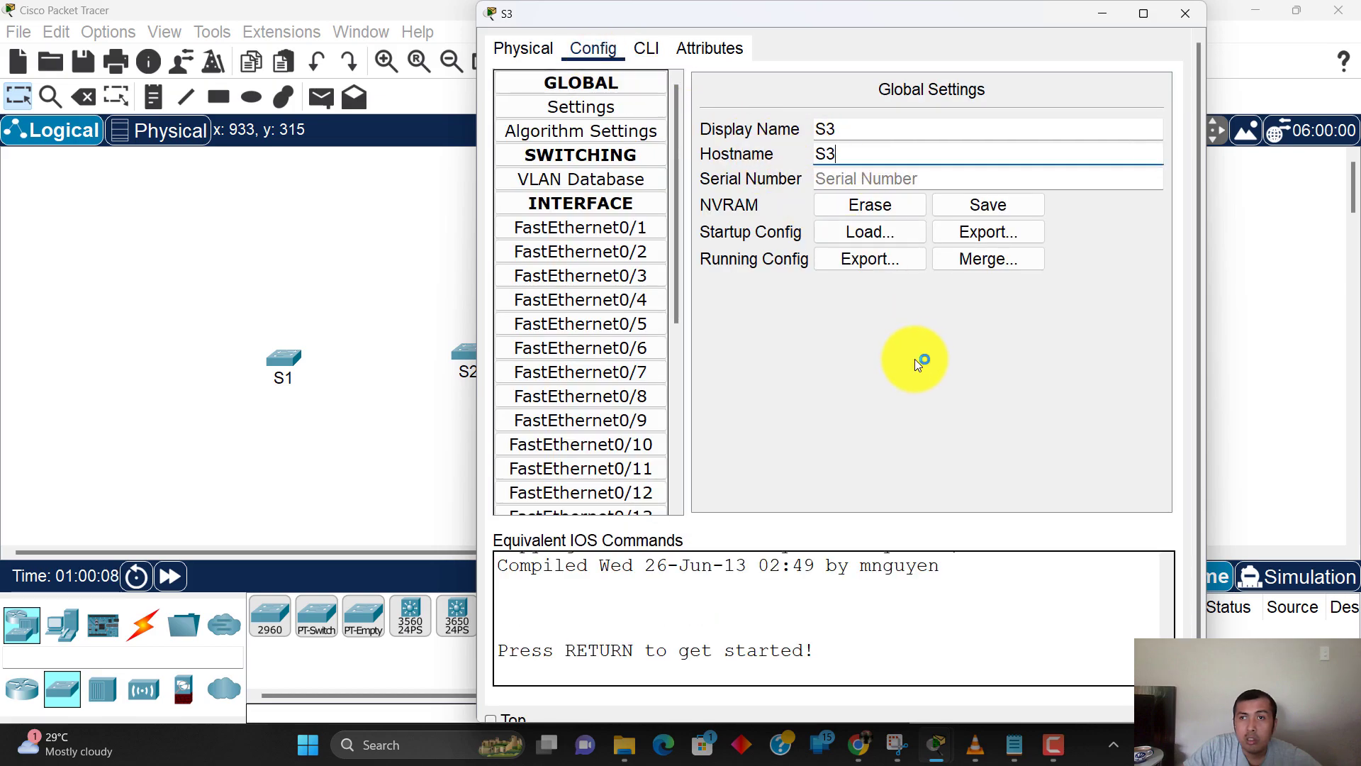
key("Return")
left_click(1185, 21)
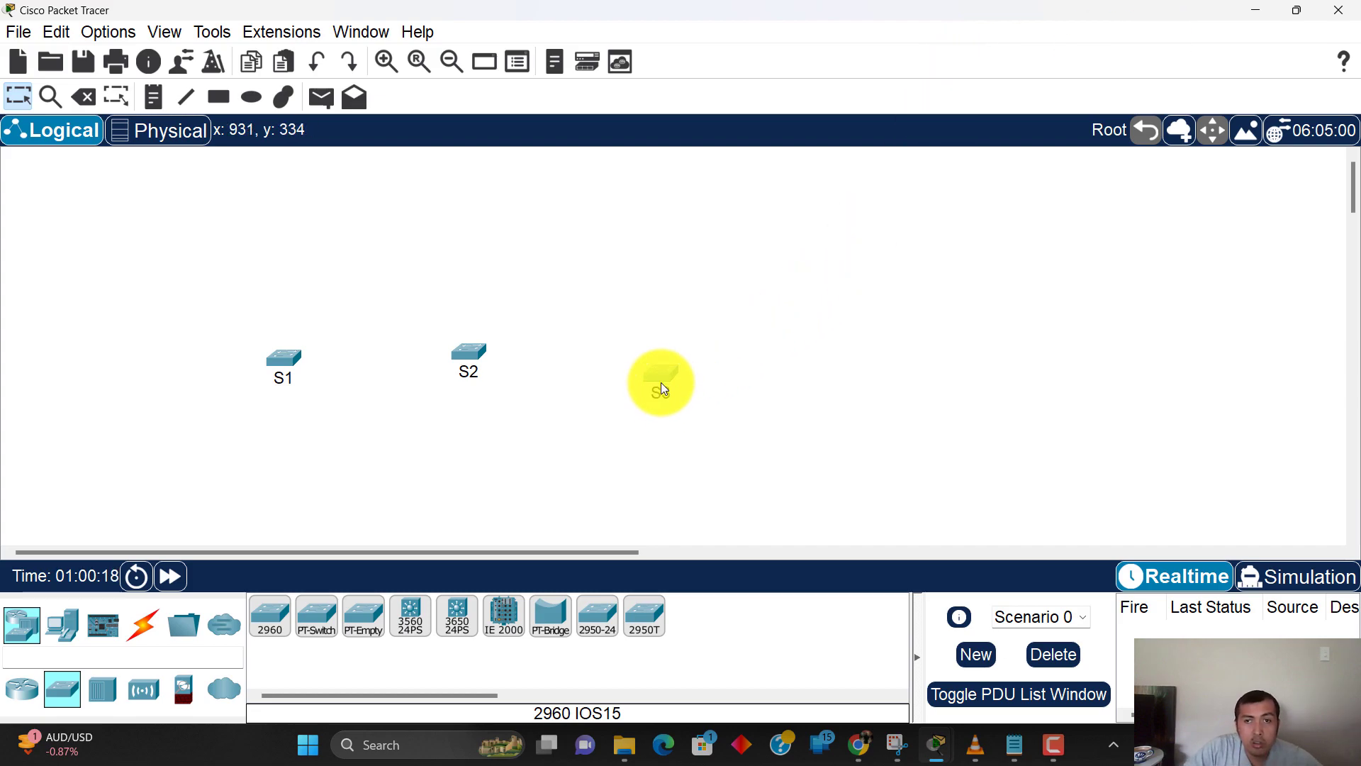
Step: Shift S3 farther from S2, and place five PCs: two around S1, one above S2, and one each above and below S3
left_click_drag(713, 359, 727, 354)
left_click(63, 623)
left_click(271, 614)
left_click(188, 236)
left_click(162, 483)
left_click(488, 217)
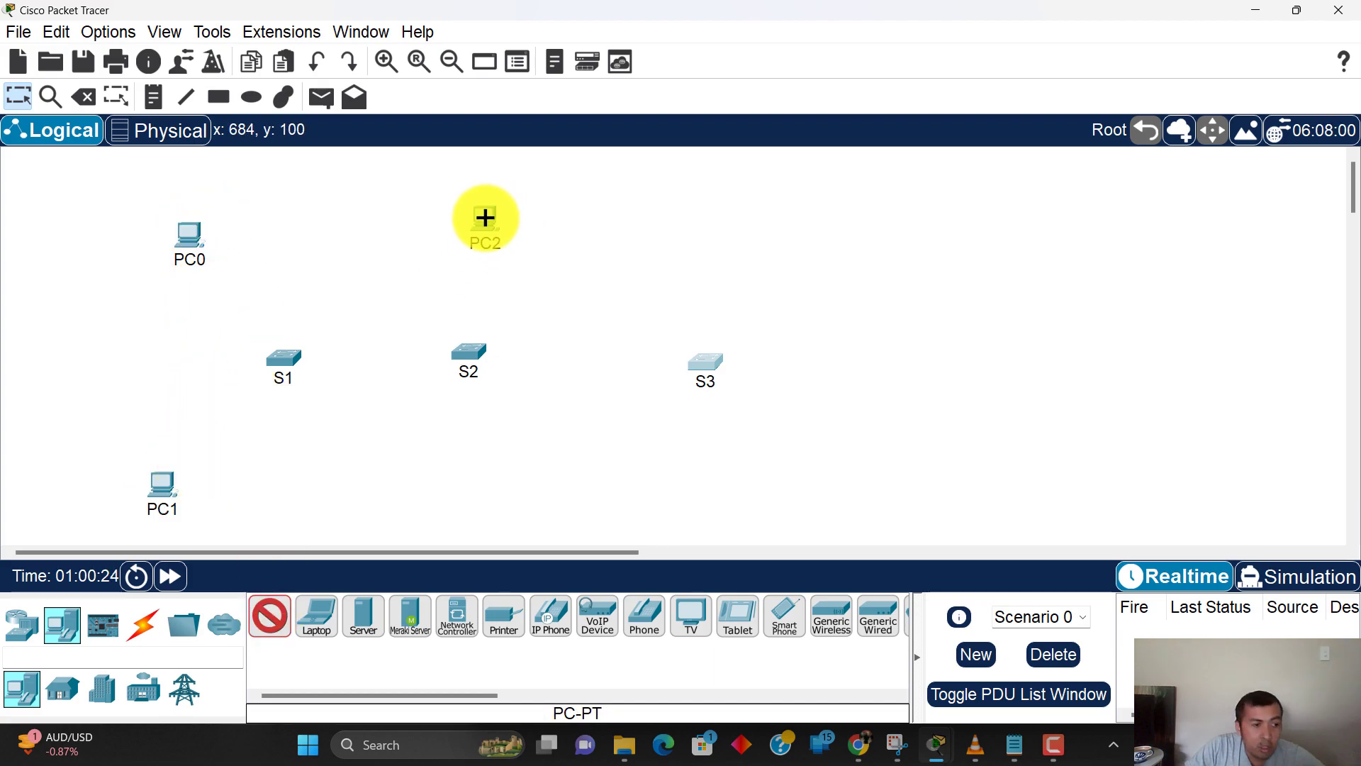
left_click(705, 226)
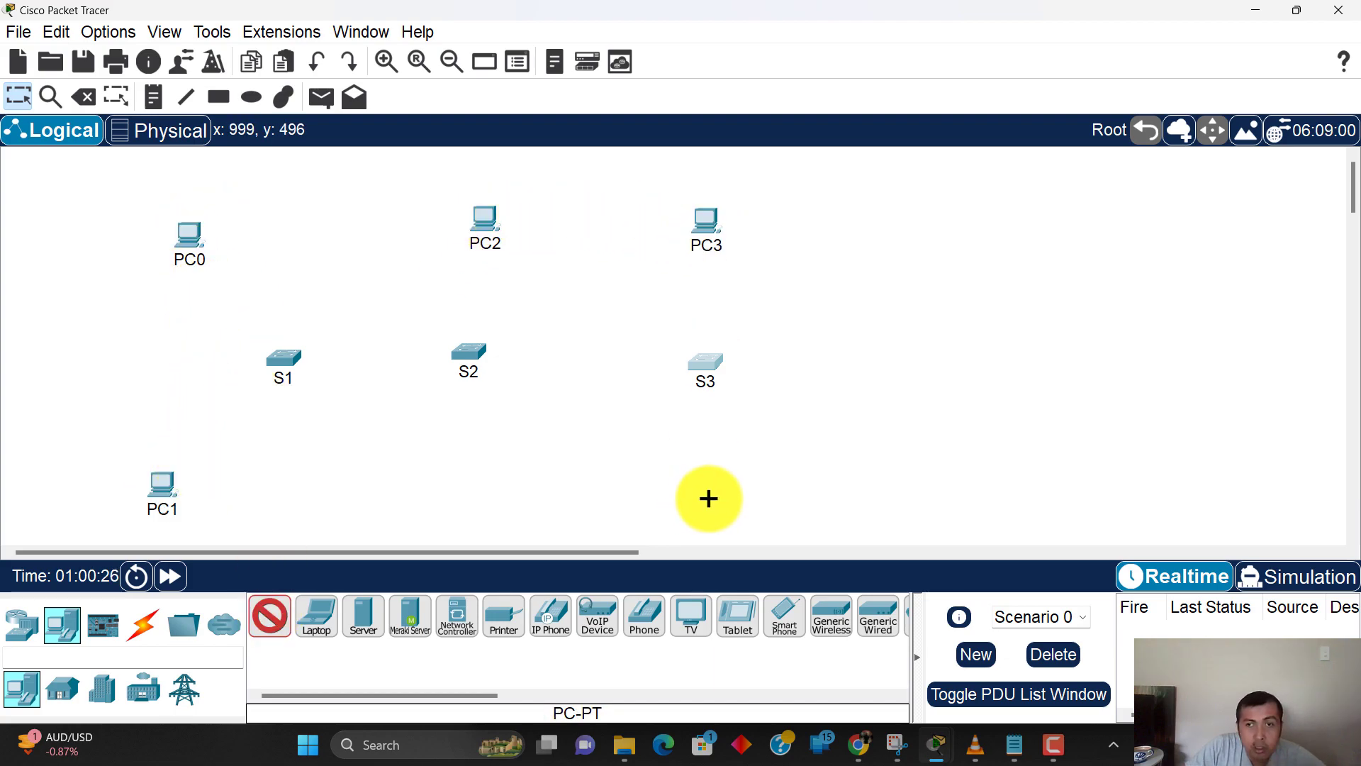
left_click(708, 498)
key("Escape")
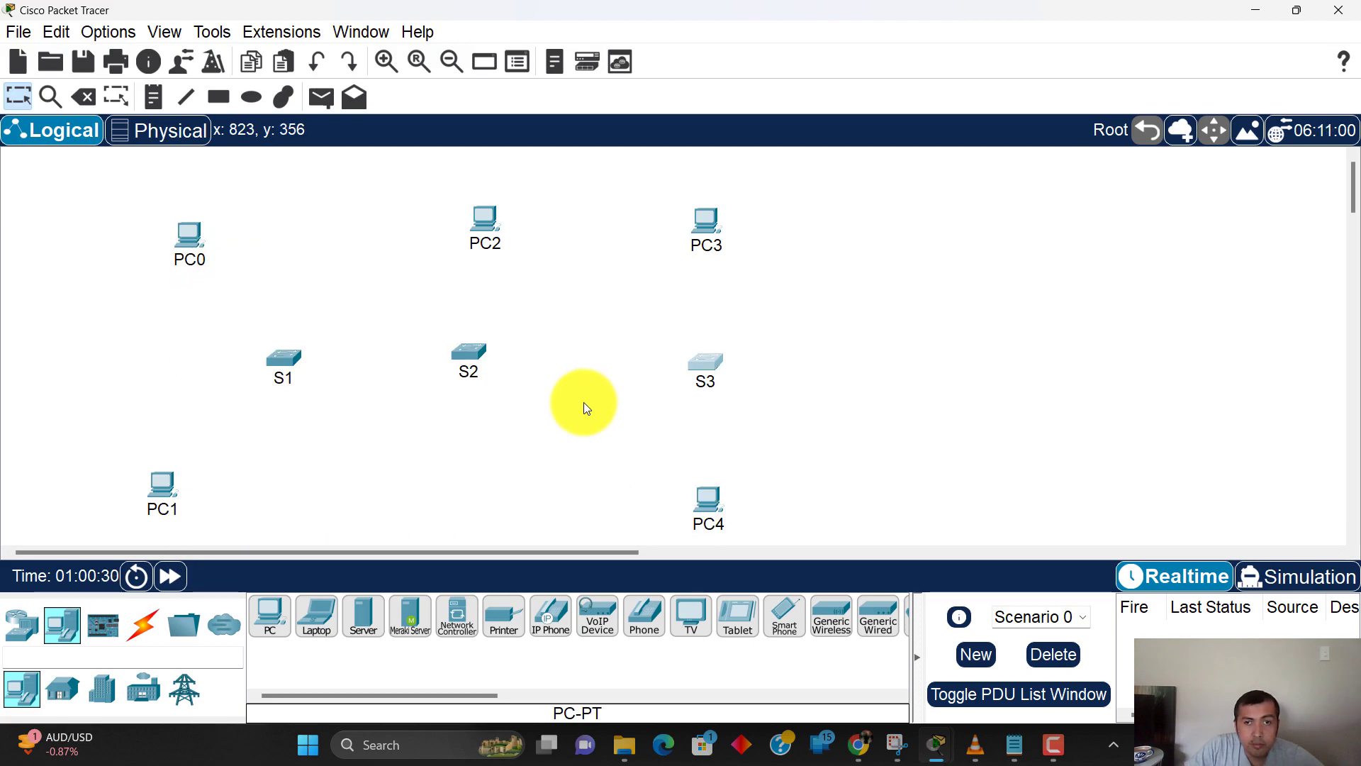
Step: Add one more PC beside S3 and delete PC0
left_click(270, 615)
left_click(921, 416)
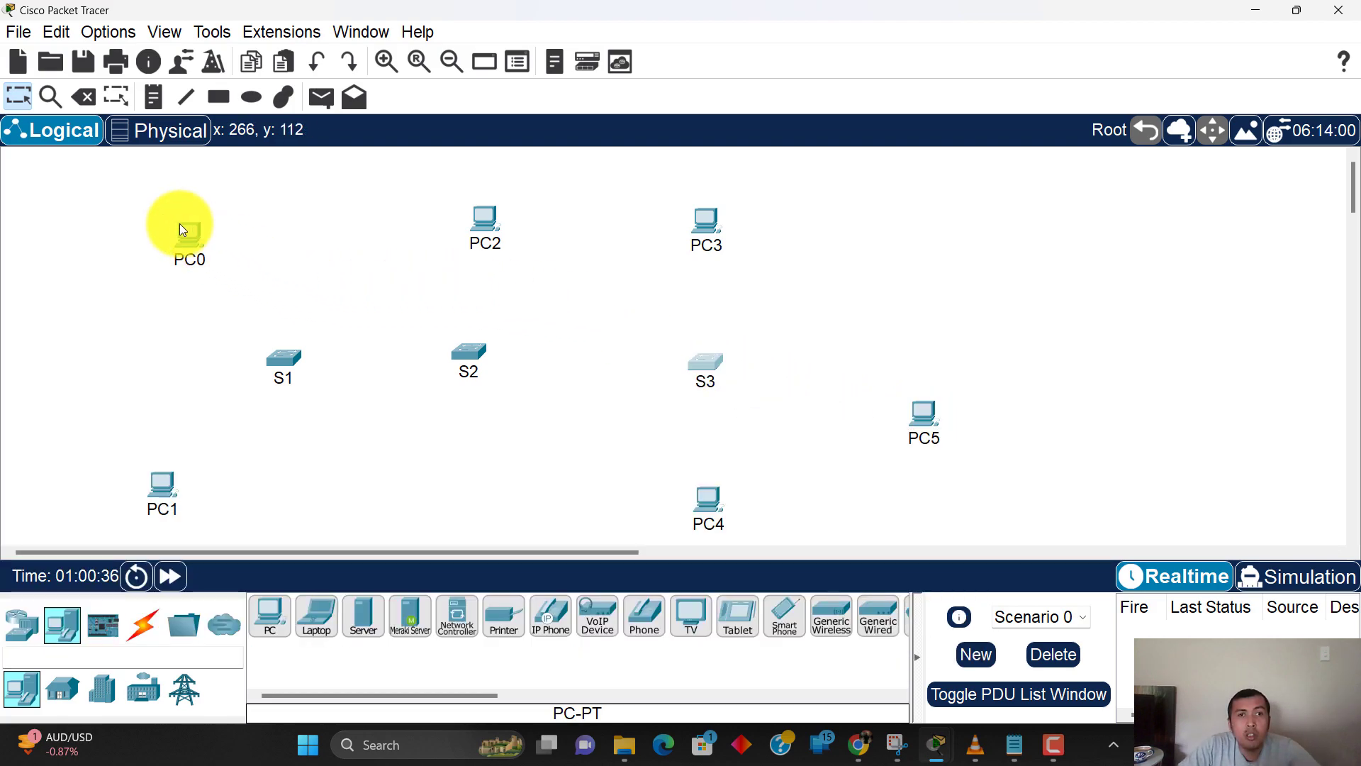
key("Delete")
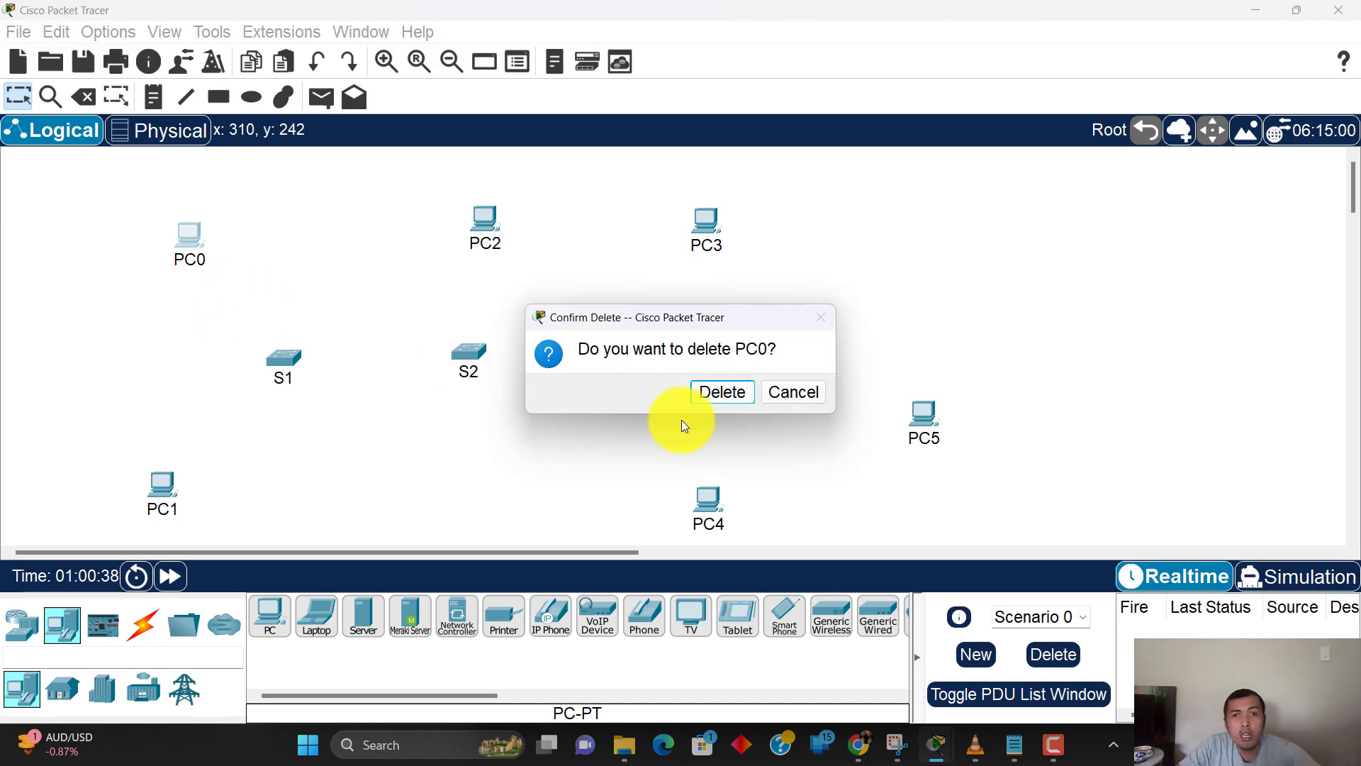
left_click(716, 395)
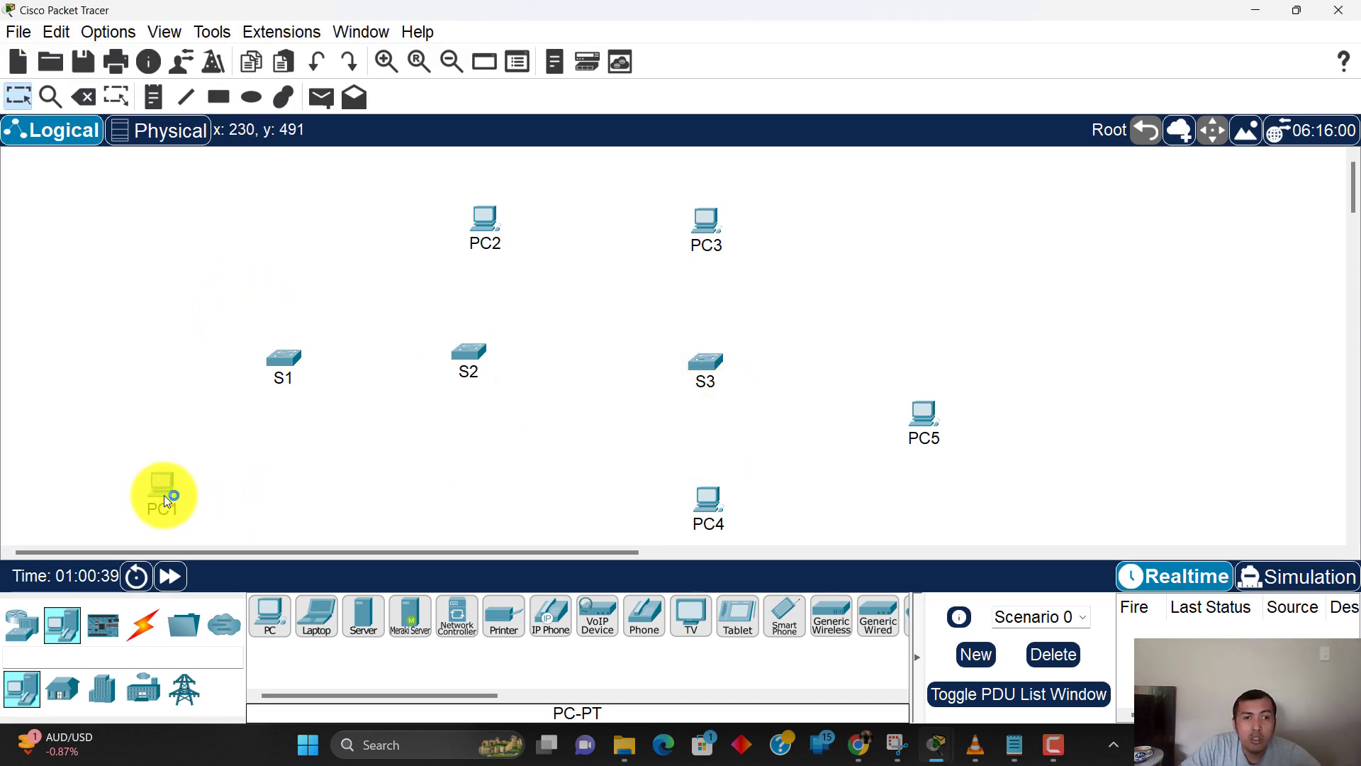
Step: Rearrange the PCs: PC1 above S1, PC2 below S1, PC3 above S2, PC4 above S3 and PC5 below S3
left_click_drag(271, 227, 214, 253)
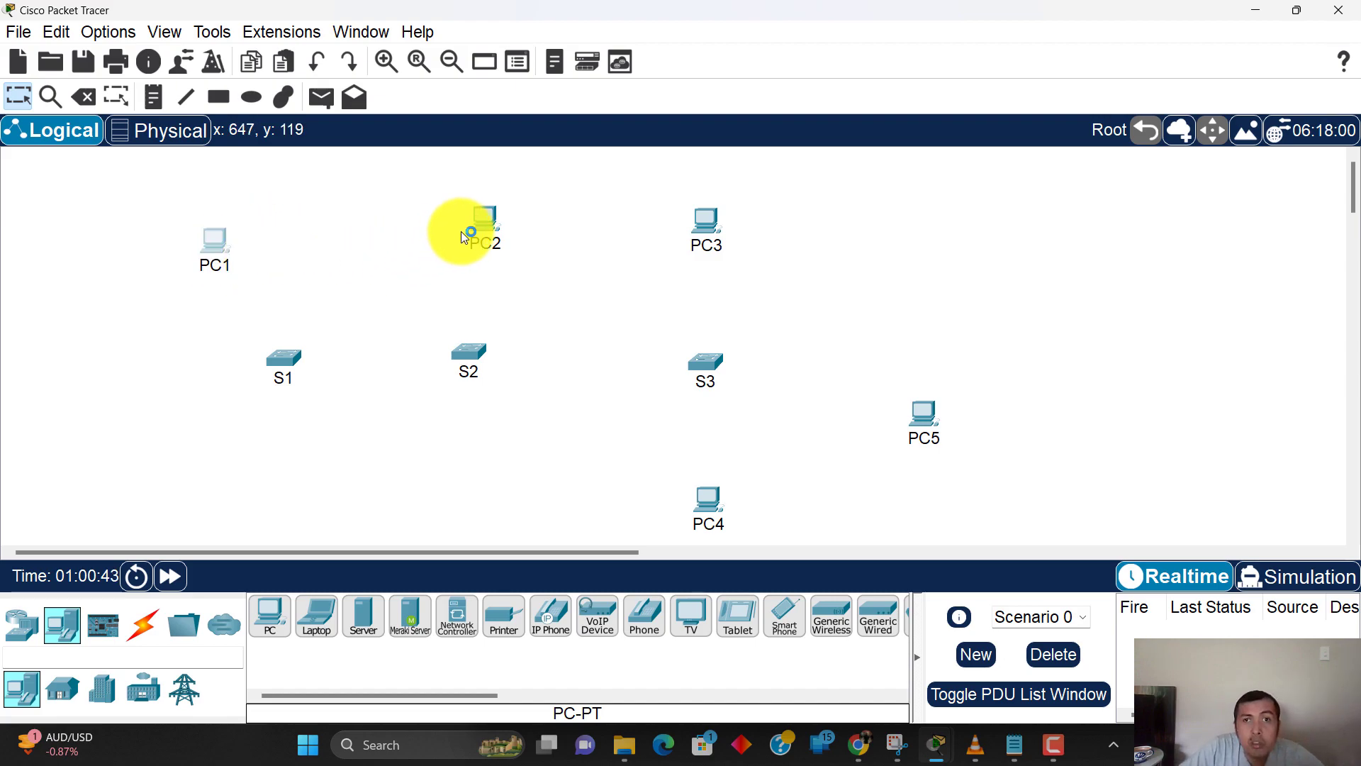
left_click_drag(464, 229, 267, 410)
left_click_drag(695, 230, 537, 207)
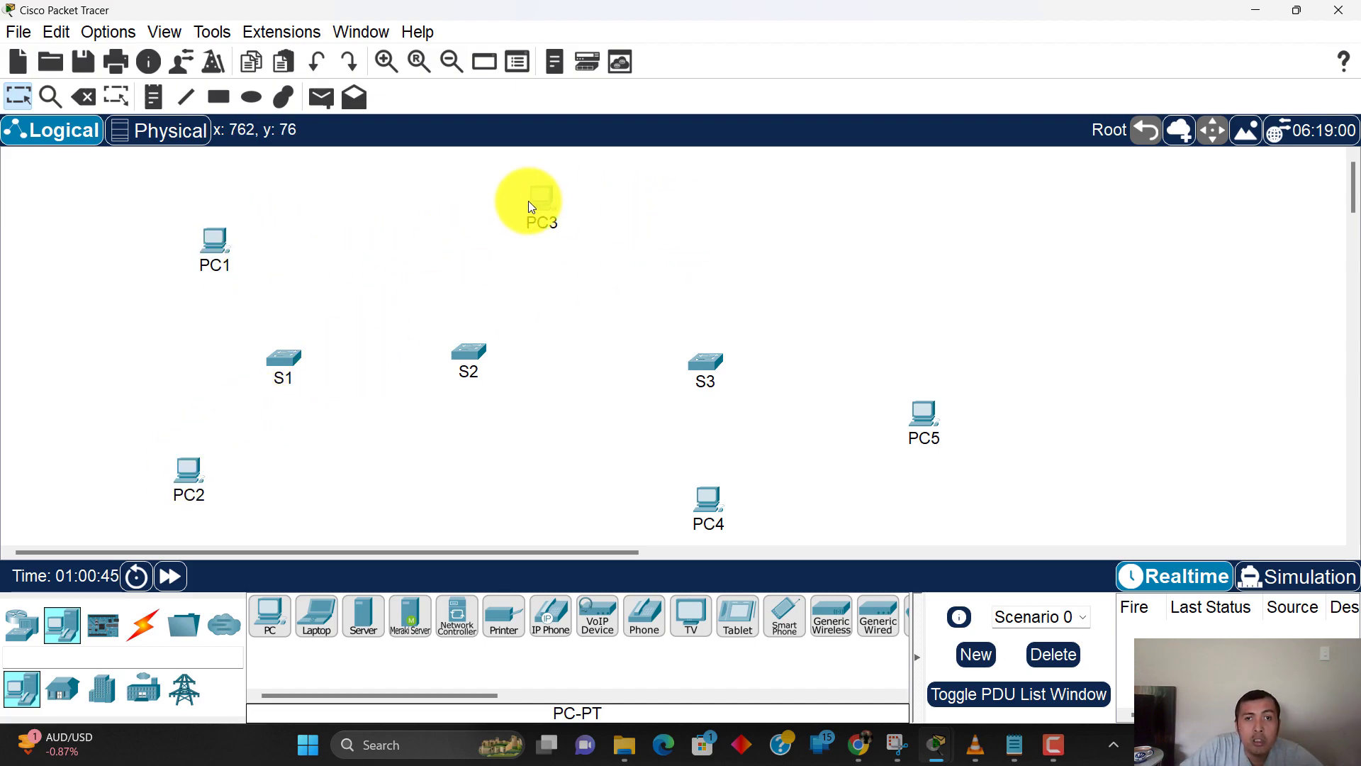
left_click_drag(705, 510, 775, 261)
left_click_drag(925, 419, 692, 482)
left_click_drag(785, 224, 704, 210)
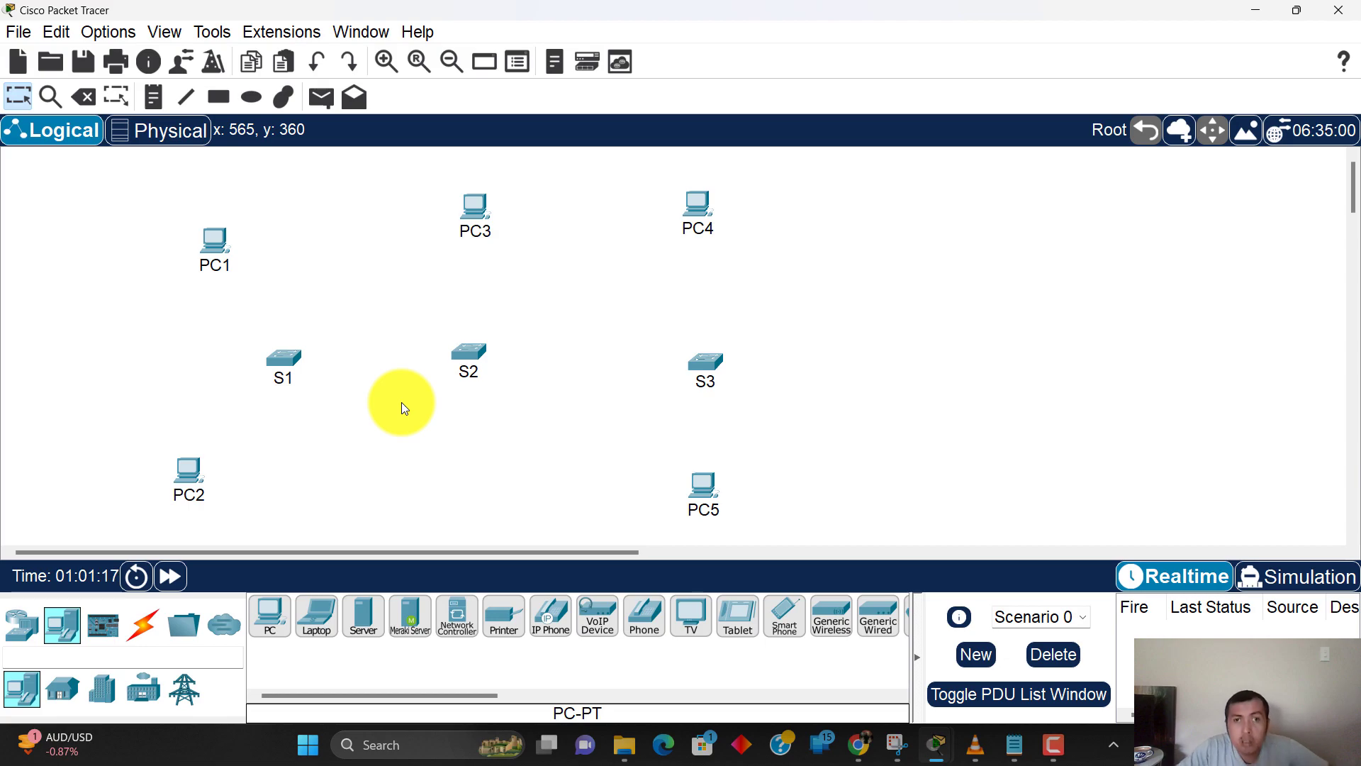
Step: Connect FastEthernet0/5 of S1 to FastEthernet0 of PC1 with a copper straight-through cable
left_click(145, 627)
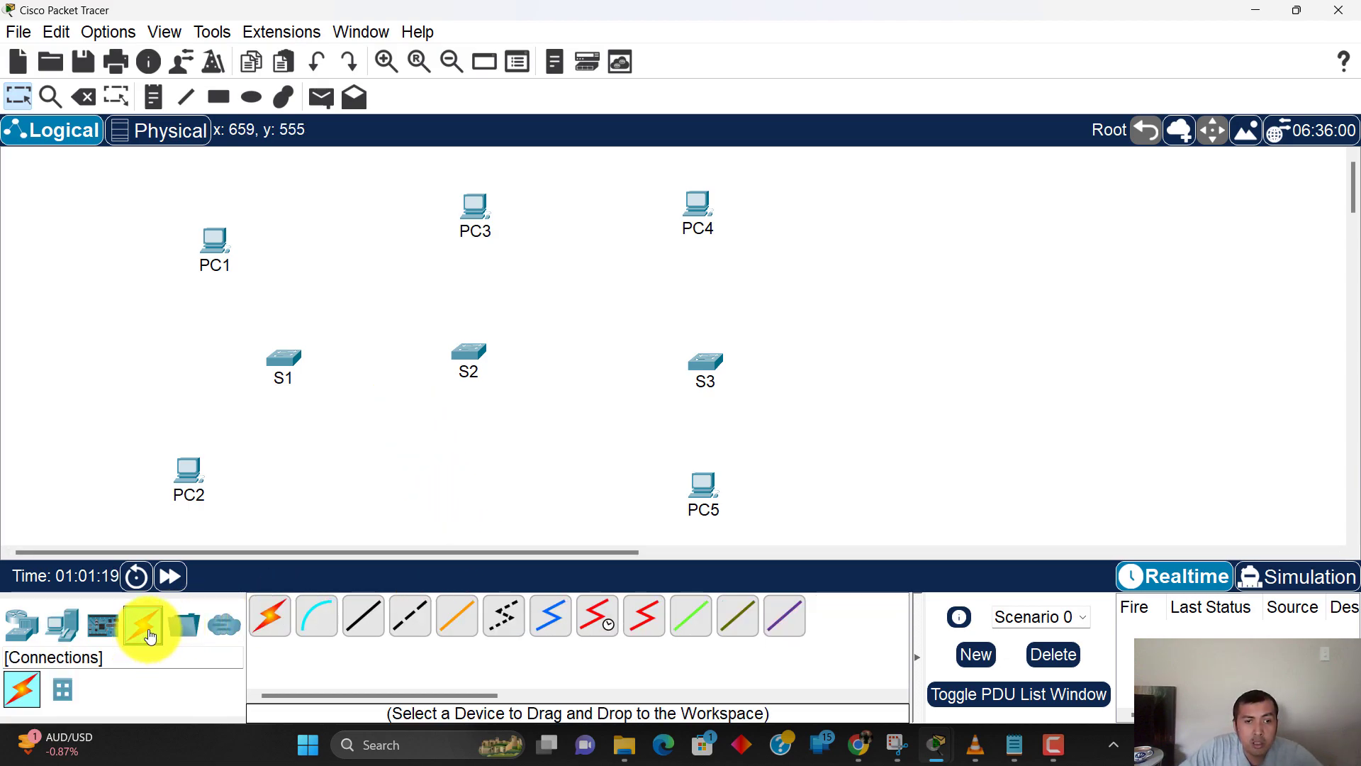
left_click(362, 616)
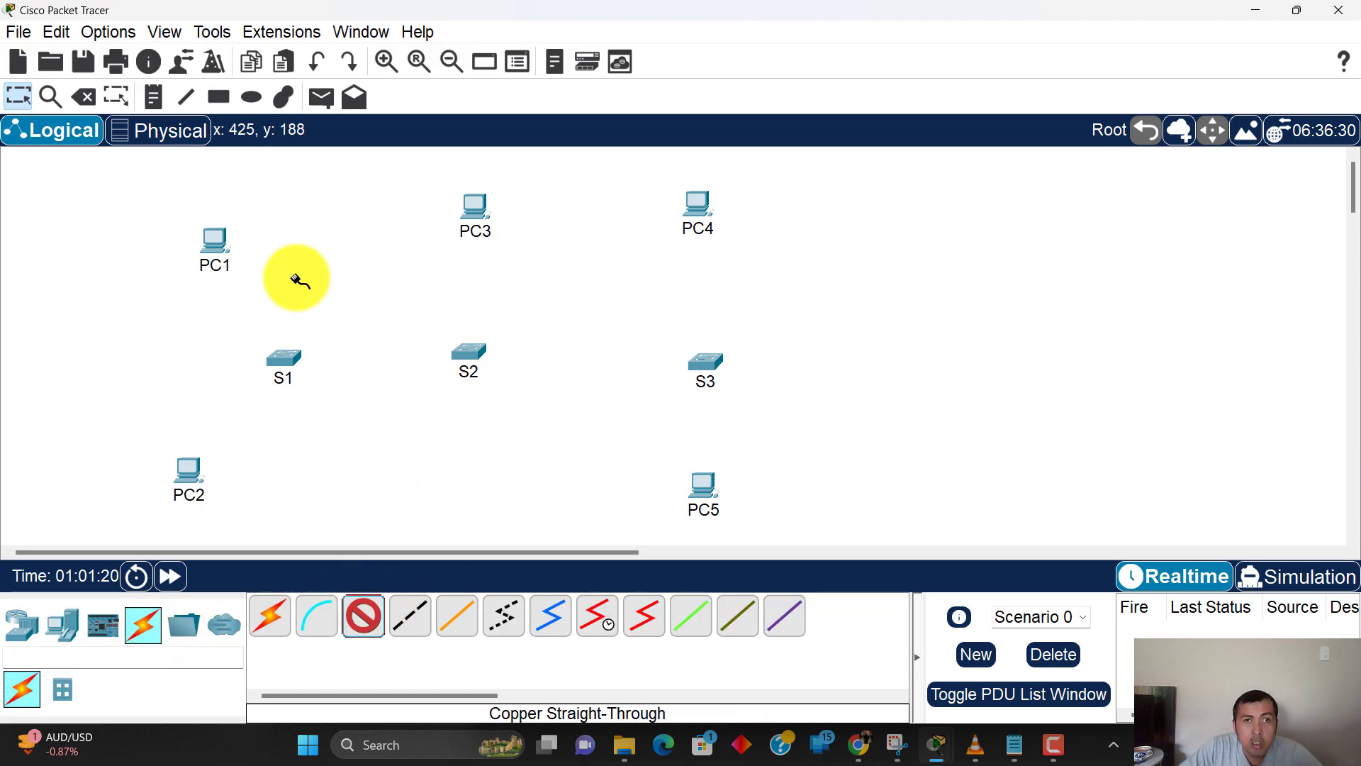
left_click(291, 365)
left_click(409, 132)
left_click(222, 246)
left_click(266, 327)
Step: Connect FastEthernet0/6 of S1 to FastEthernet0 of PC2 with a copper straight-through cable
left_click(292, 359)
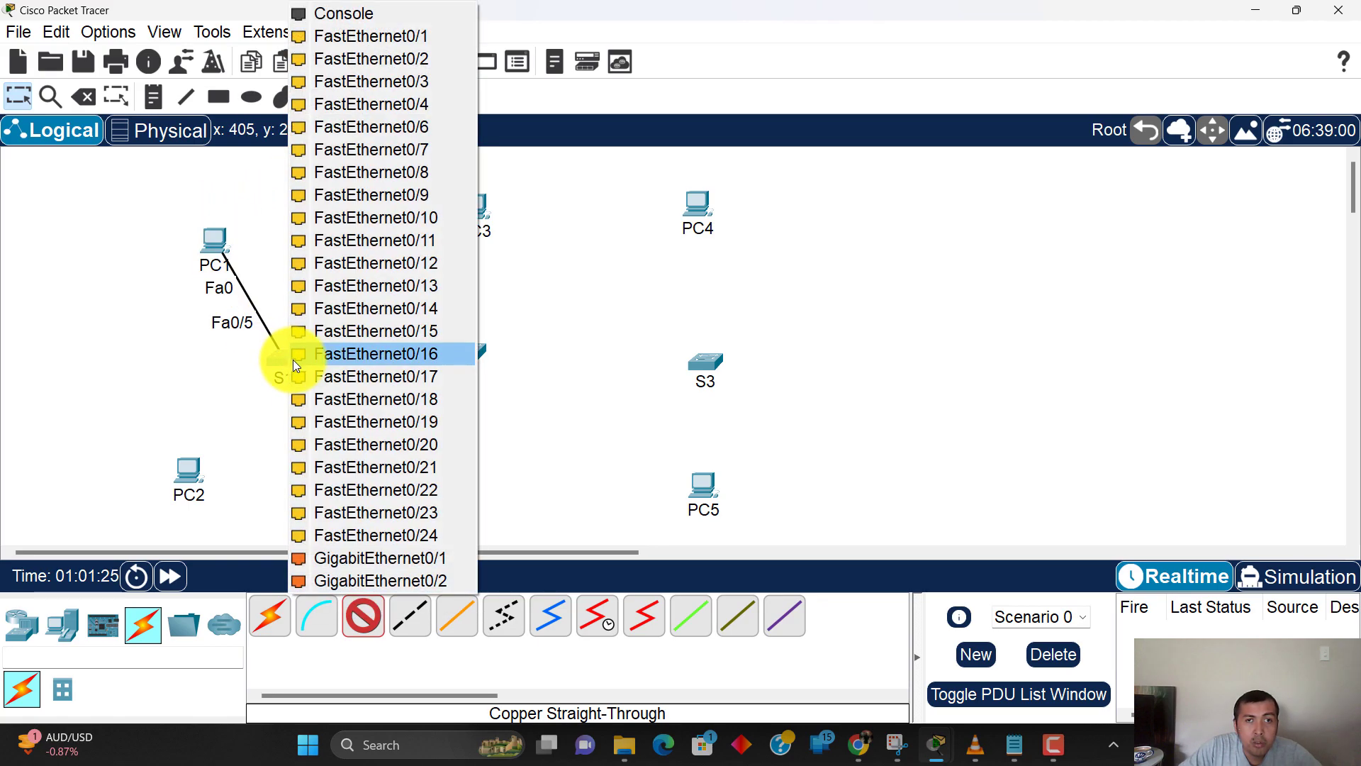
left_click(418, 129)
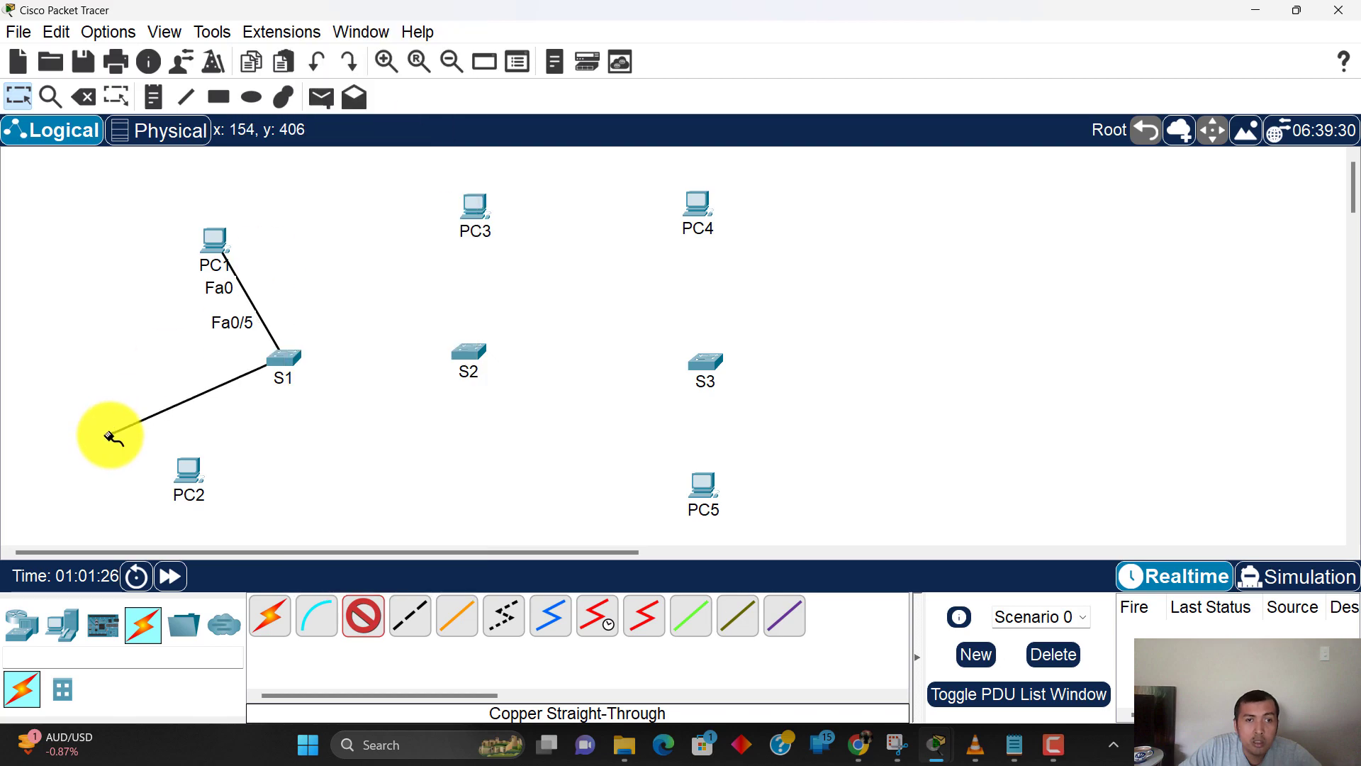
left_click(201, 473)
left_click(256, 551)
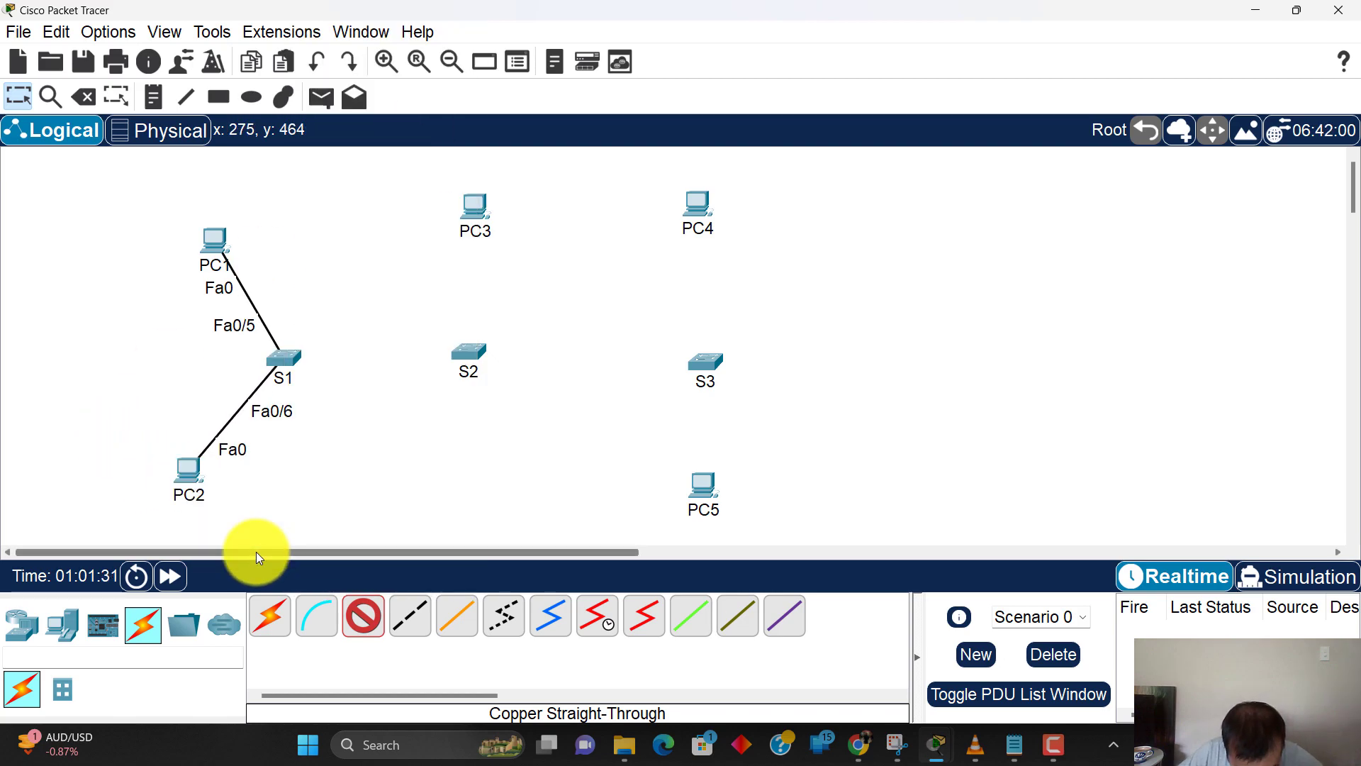
Step: Link S1 to S2 with a copper straight-through cable, using GigabitEthernet0/1 on both switches
left_click(295, 361)
left_click(380, 529)
left_click(472, 355)
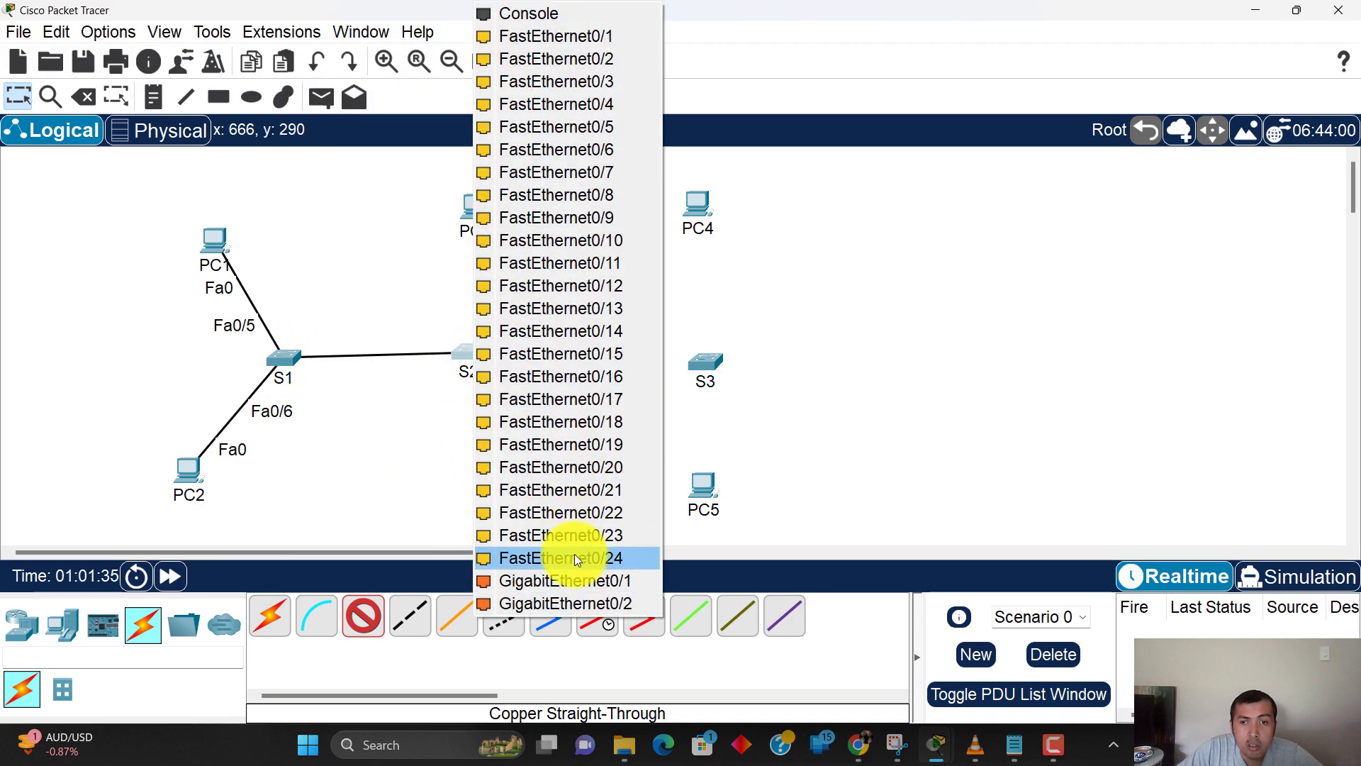
left_click(576, 577)
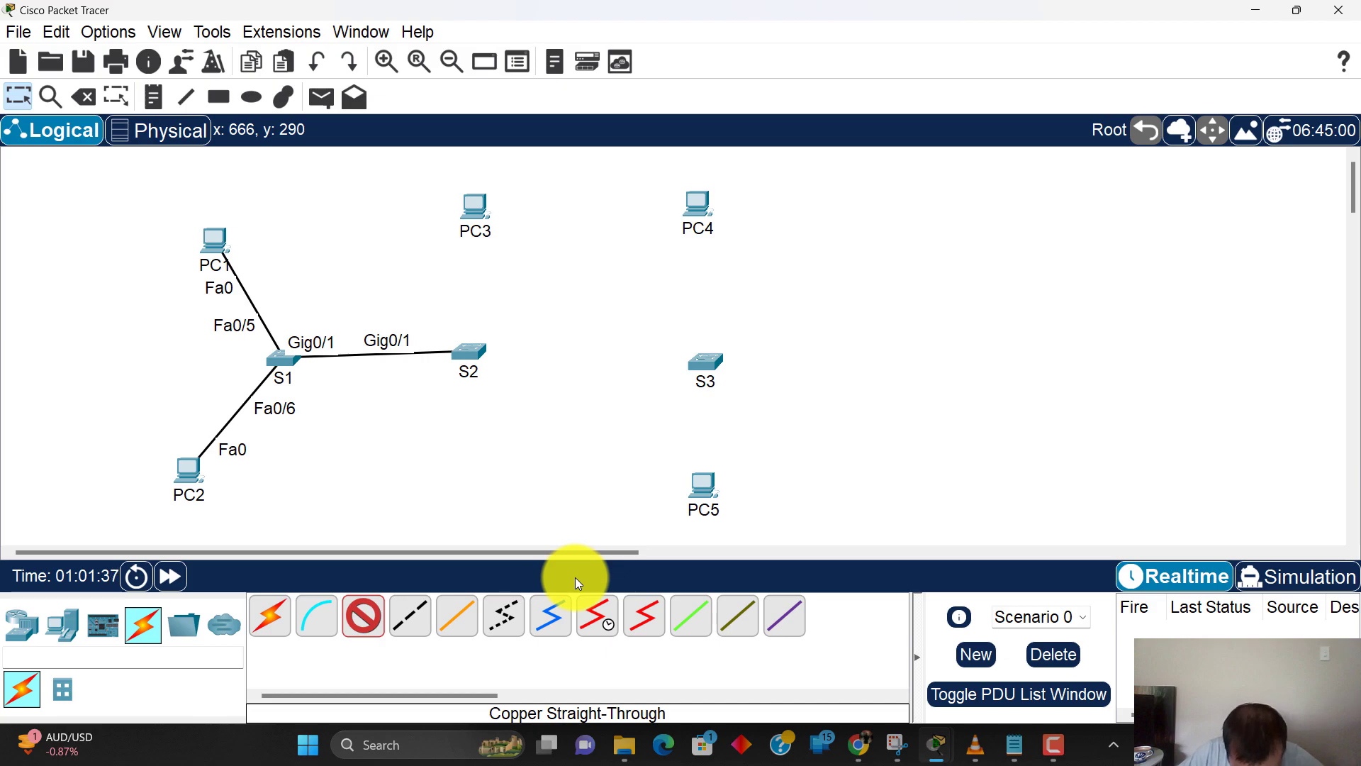
Step: Connect FastEthernet0/5 of S2 to FastEthernet0 of PC3 with a copper straight-through cable
left_click(470, 349)
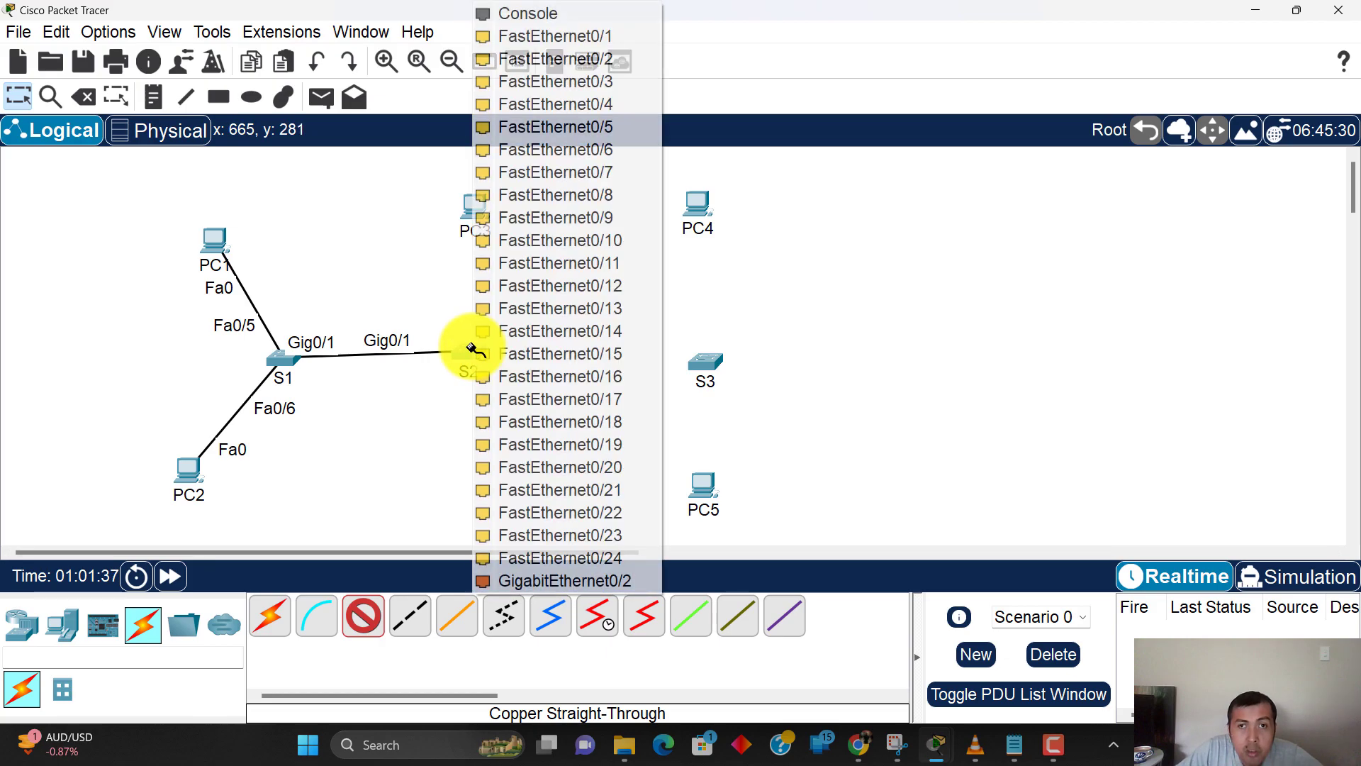
left_click(577, 126)
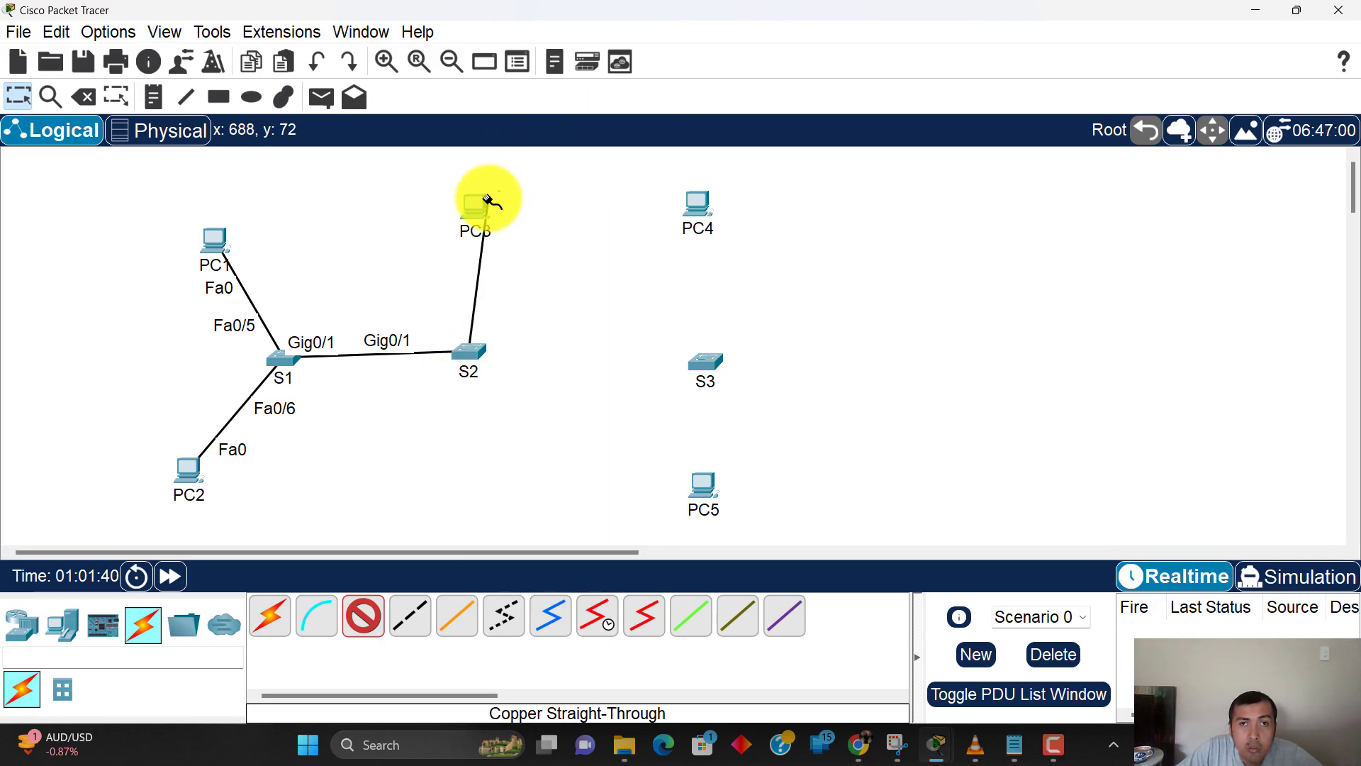
left_click(480, 205)
left_click(557, 282)
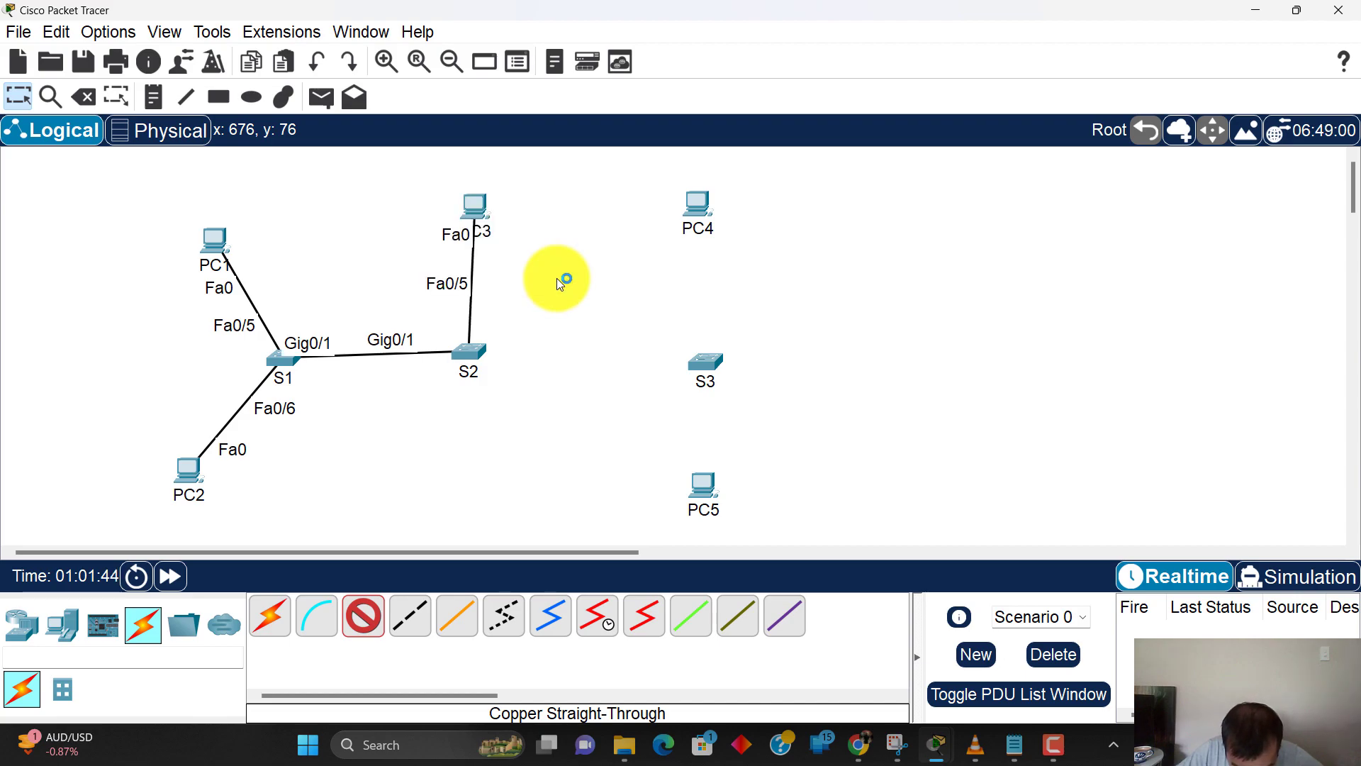
Step: Connect FastEthernet0/5 of S3 to FastEthernet0 of PC4 with a copper straight-through cable
left_click(711, 358)
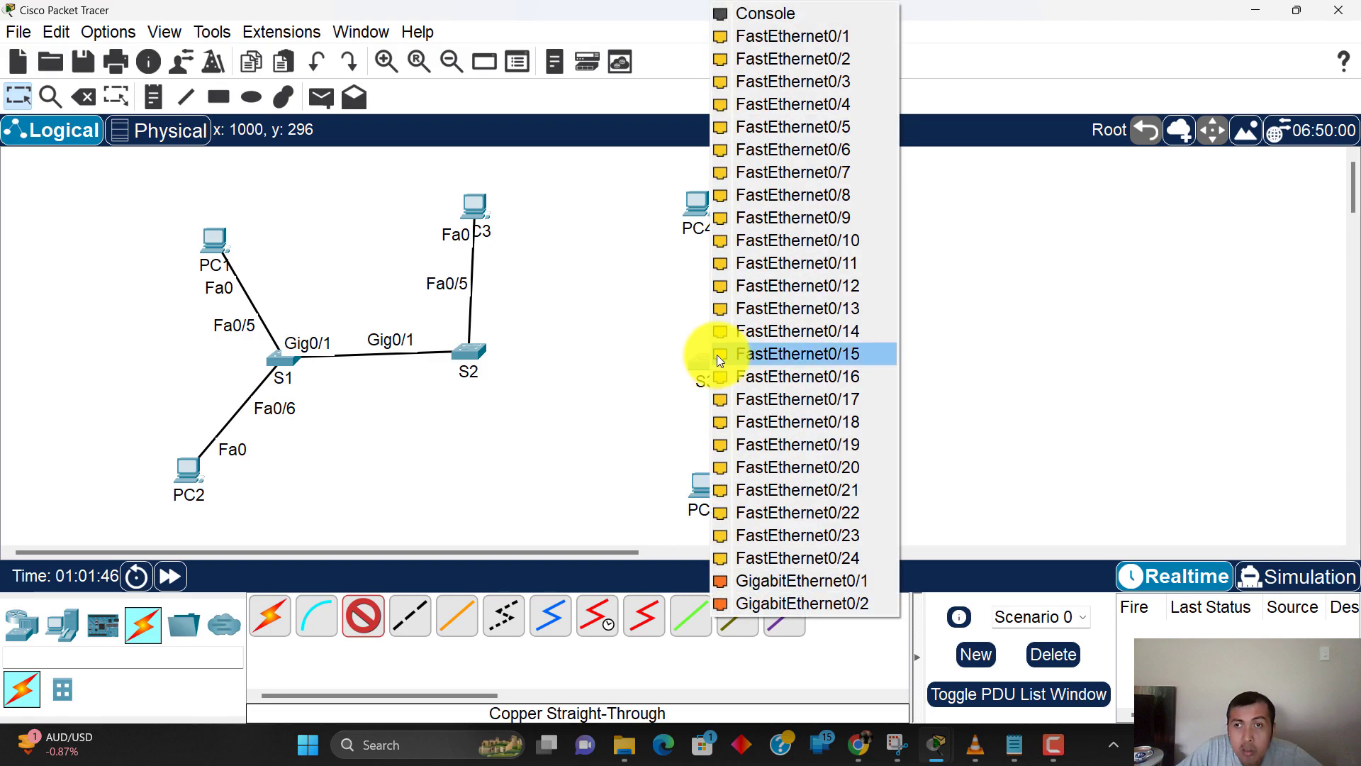
left_click(826, 126)
left_click(698, 206)
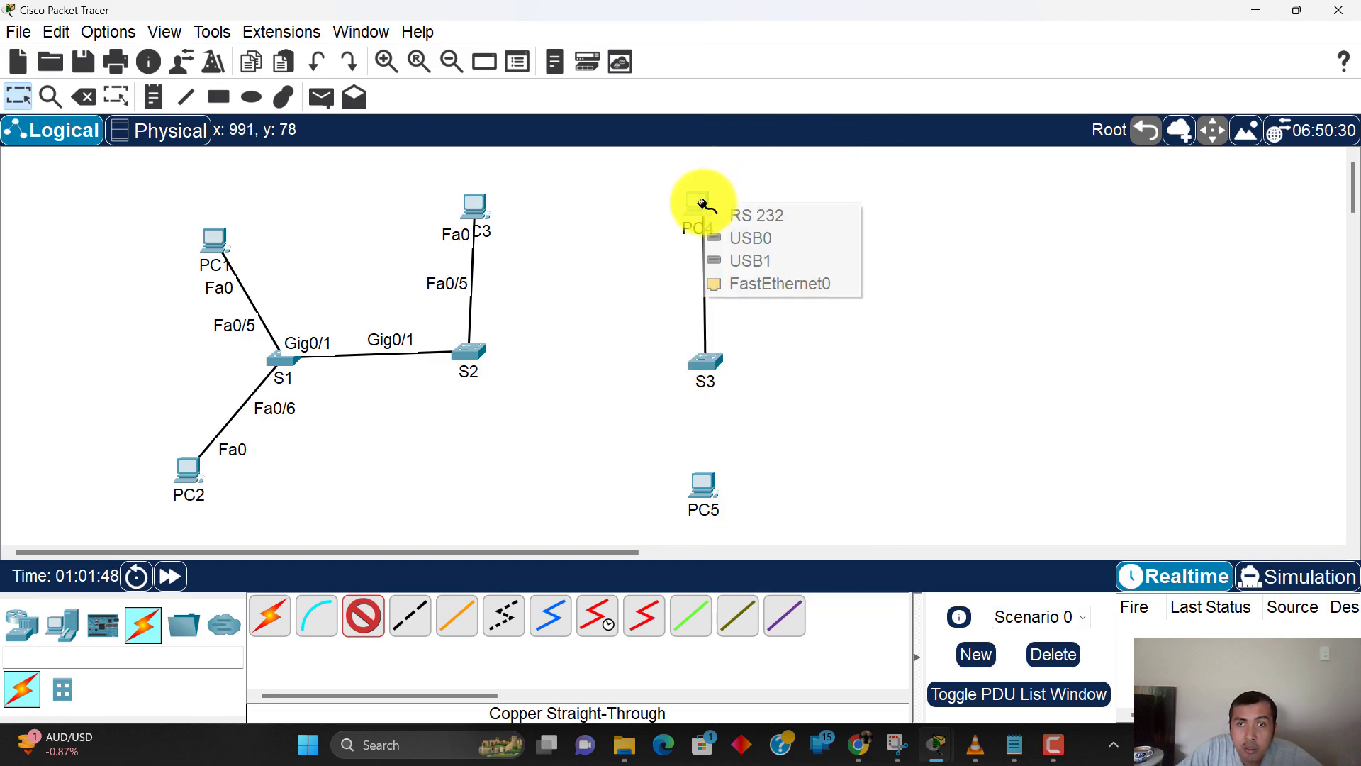
left_click(759, 284)
Step: Connect FastEthernet0/6 of S3 to FastEthernet0 of PC5 with a copper straight-through cable
left_click(708, 361)
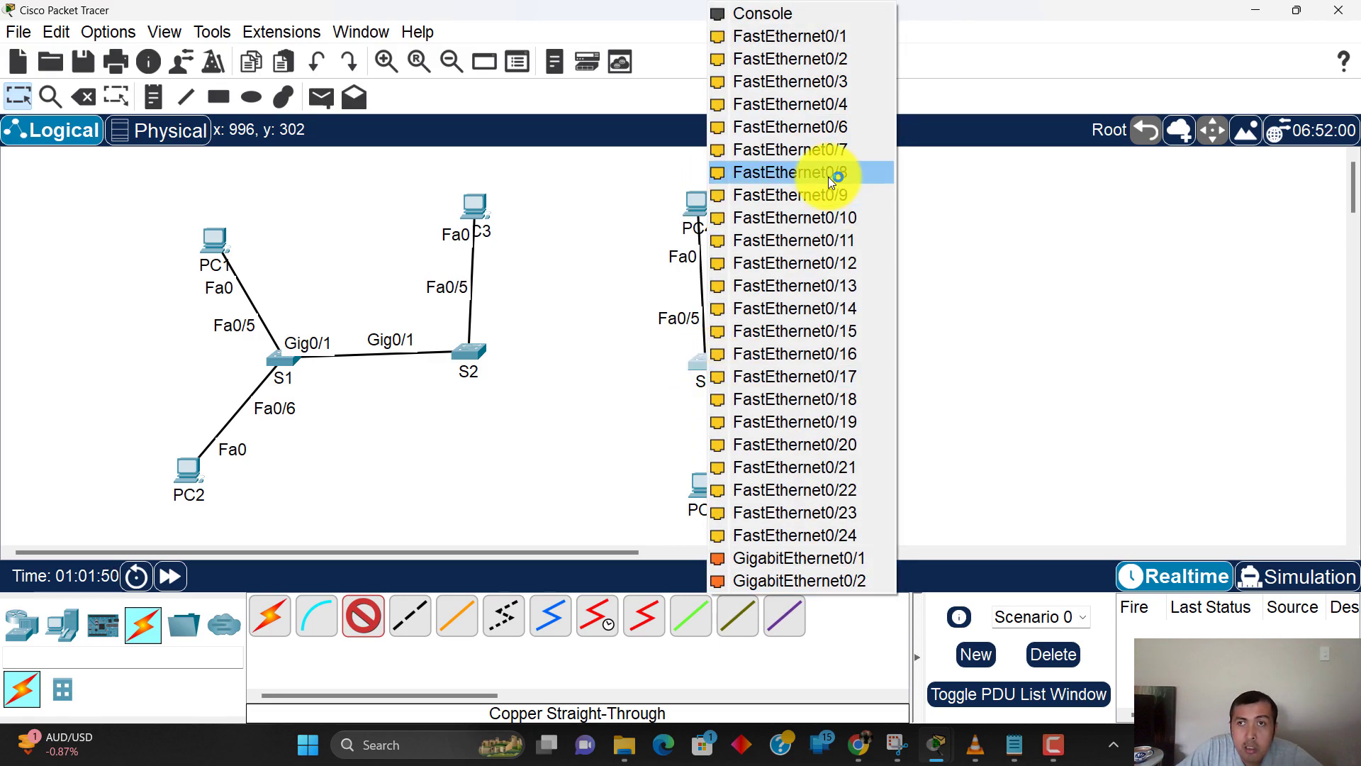
left_click(840, 132)
left_click(702, 495)
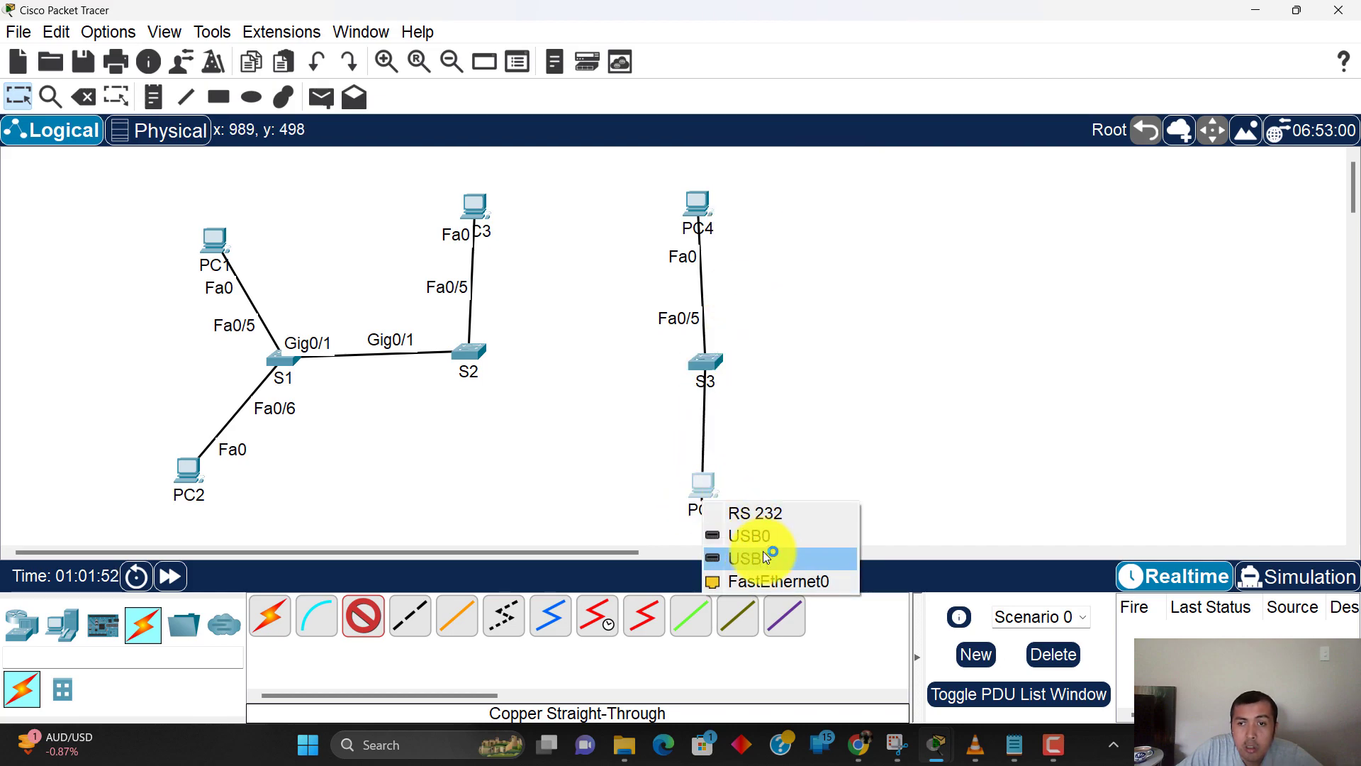
left_click(769, 581)
Step: Replace the straight-through link between S1 and S2 with a copper cross-over cable, using GigabitEthernet0/1 on both switches
key("Delete")
left_click(378, 355)
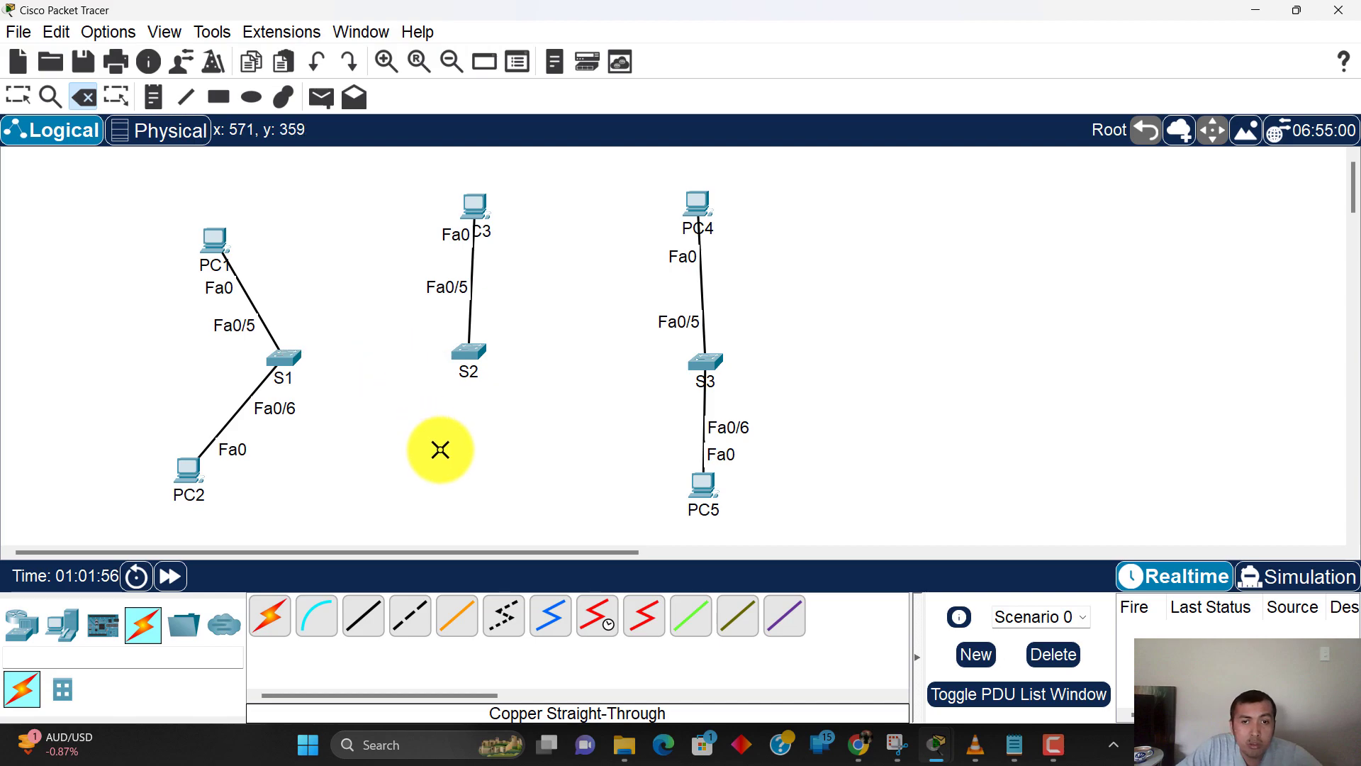
left_click(411, 624)
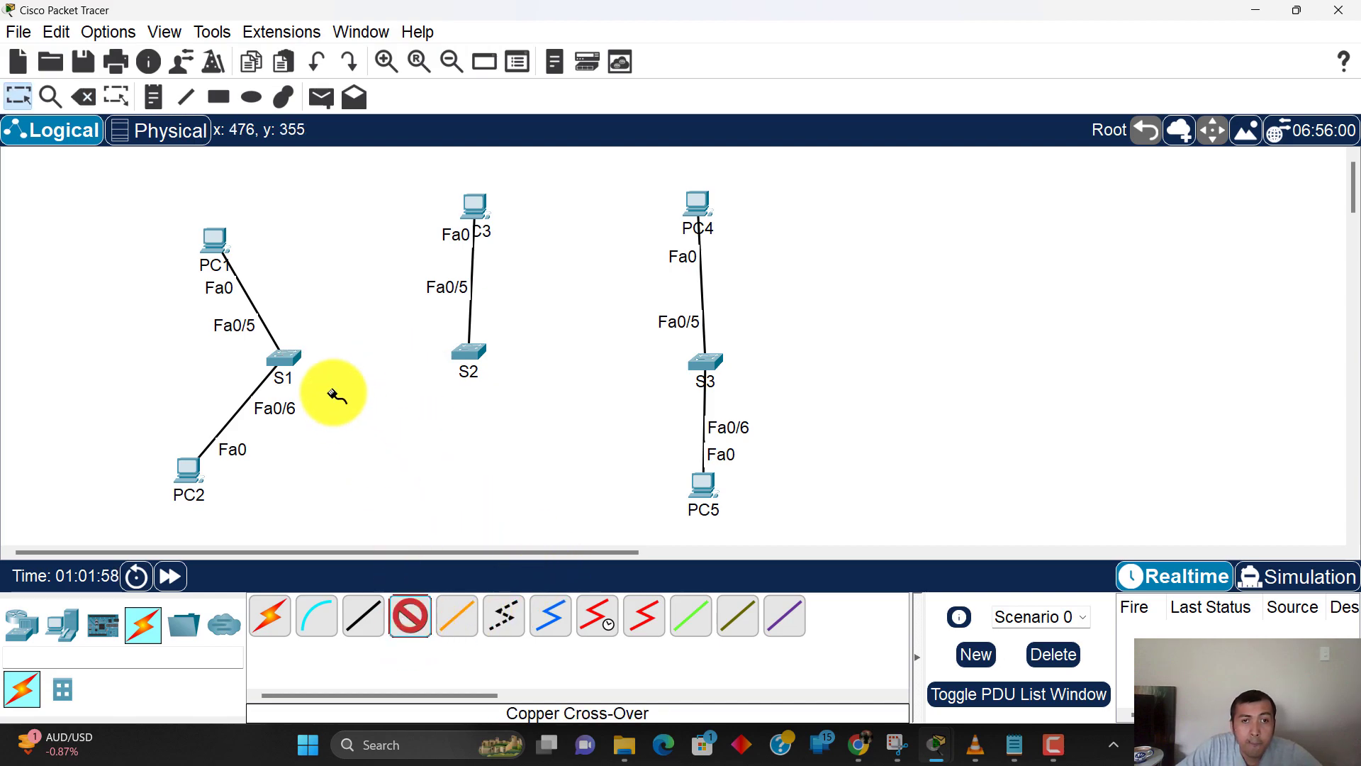
left_click(291, 358)
left_click(395, 533)
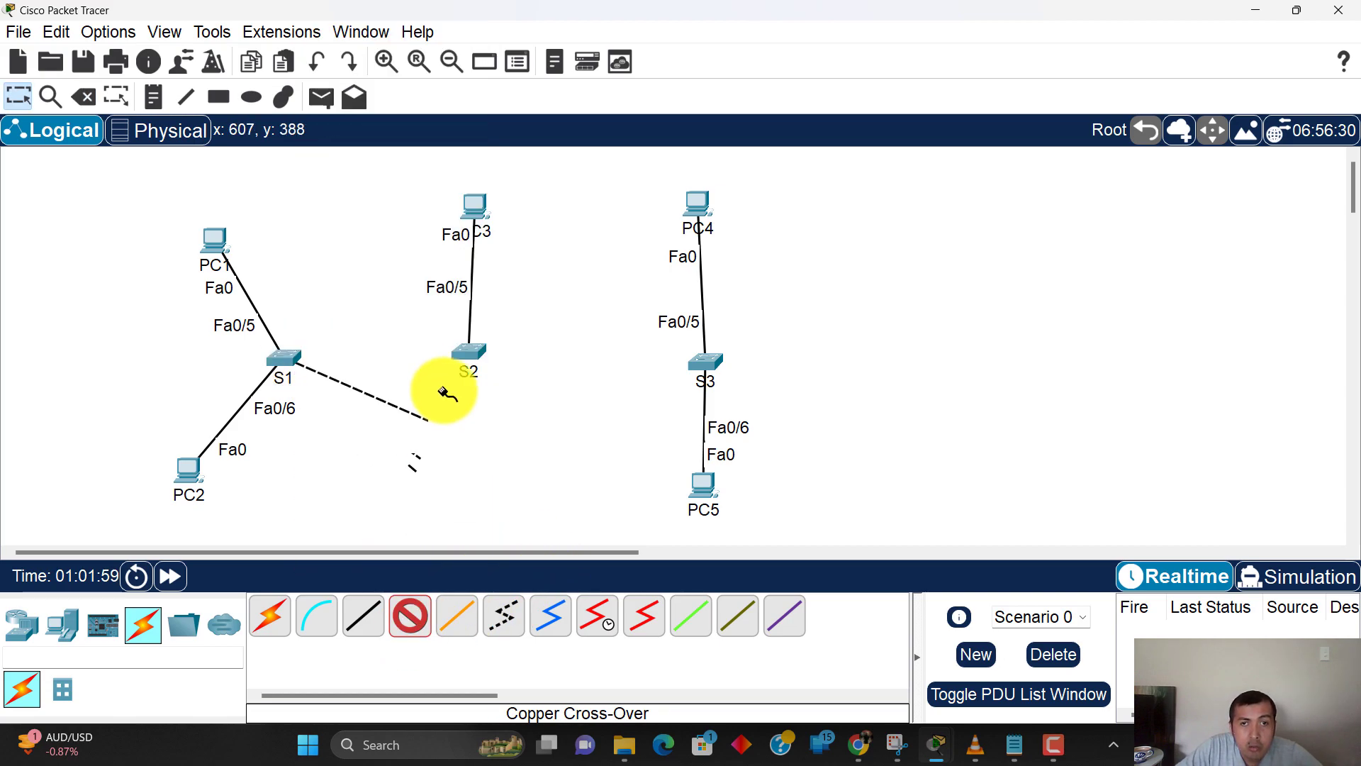
left_click(469, 350)
left_click(554, 555)
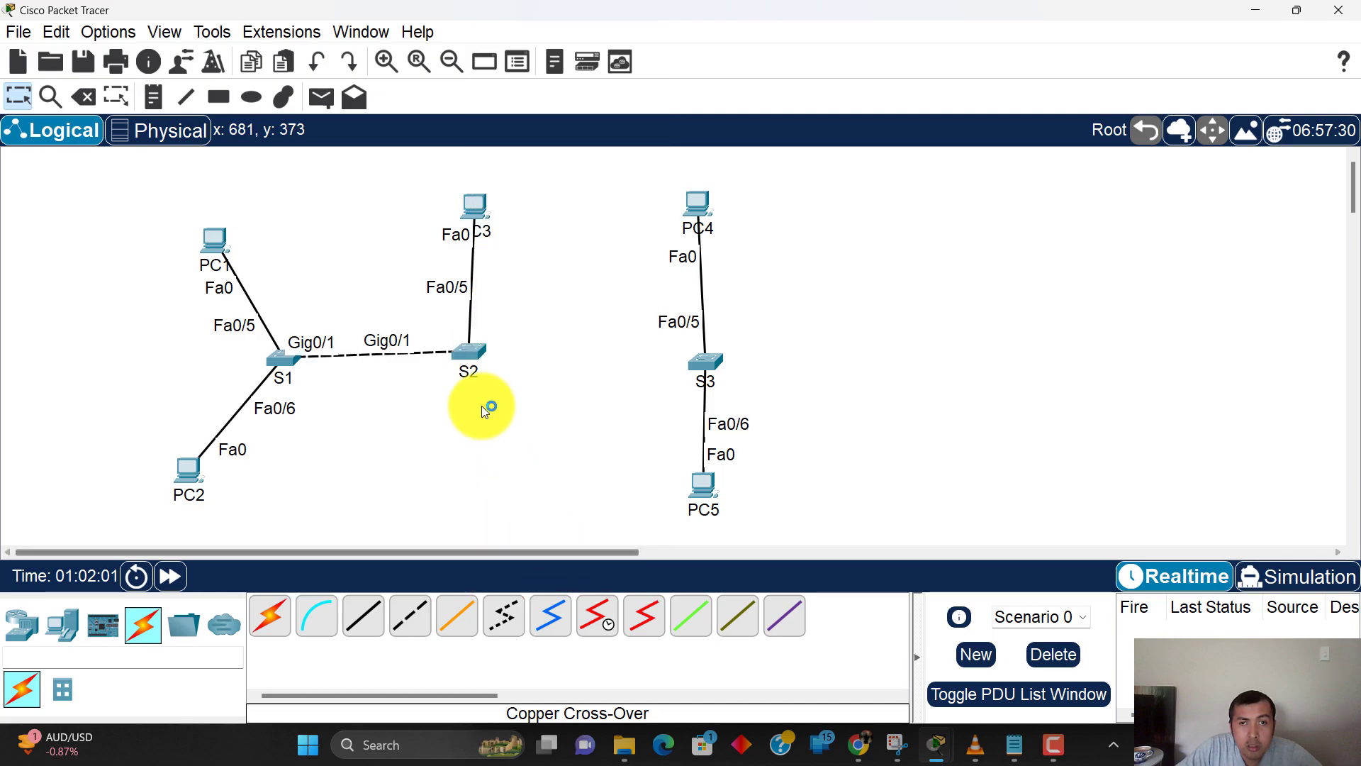
Step: Link S2 to S3 with a copper cross-over cable, using GigabitEthernet0/2 on both switches
left_click(409, 617)
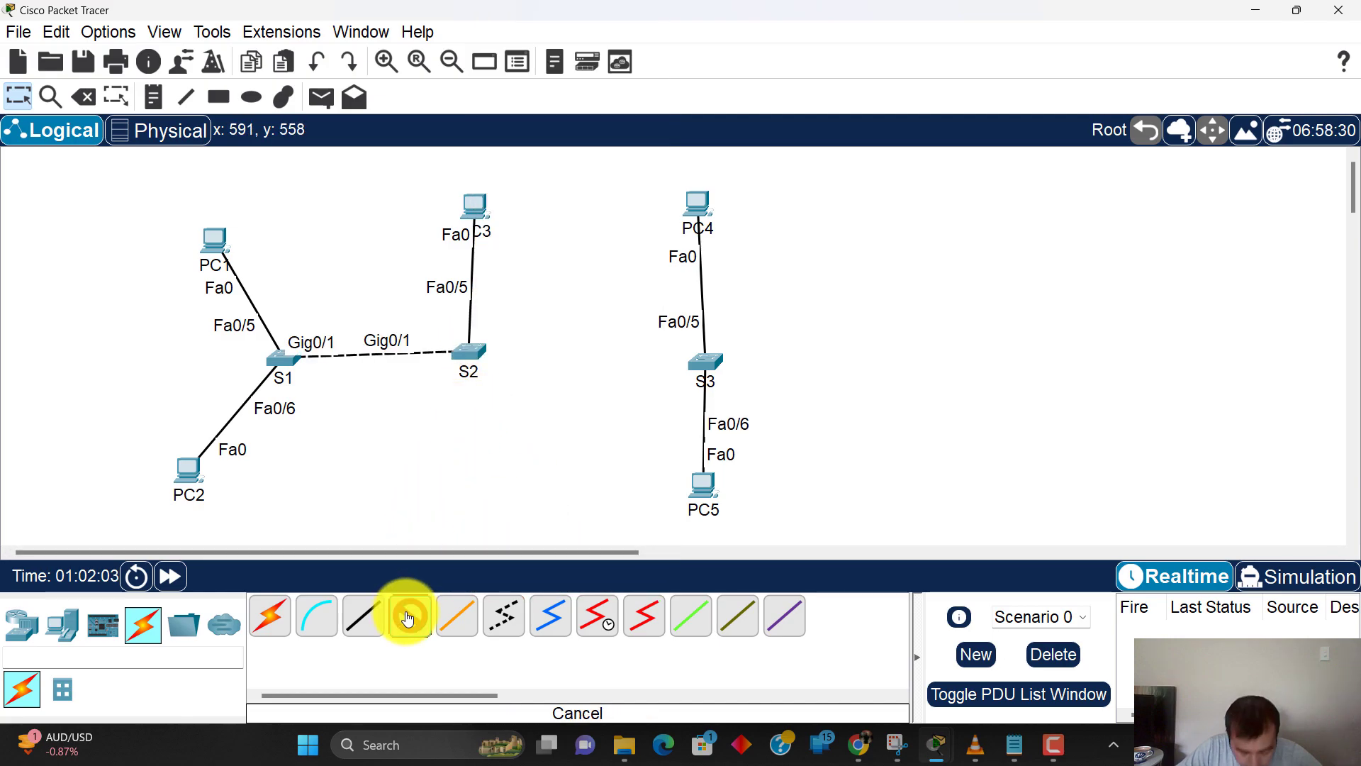
left_click(475, 353)
left_click(552, 557)
left_click(704, 364)
left_click(780, 556)
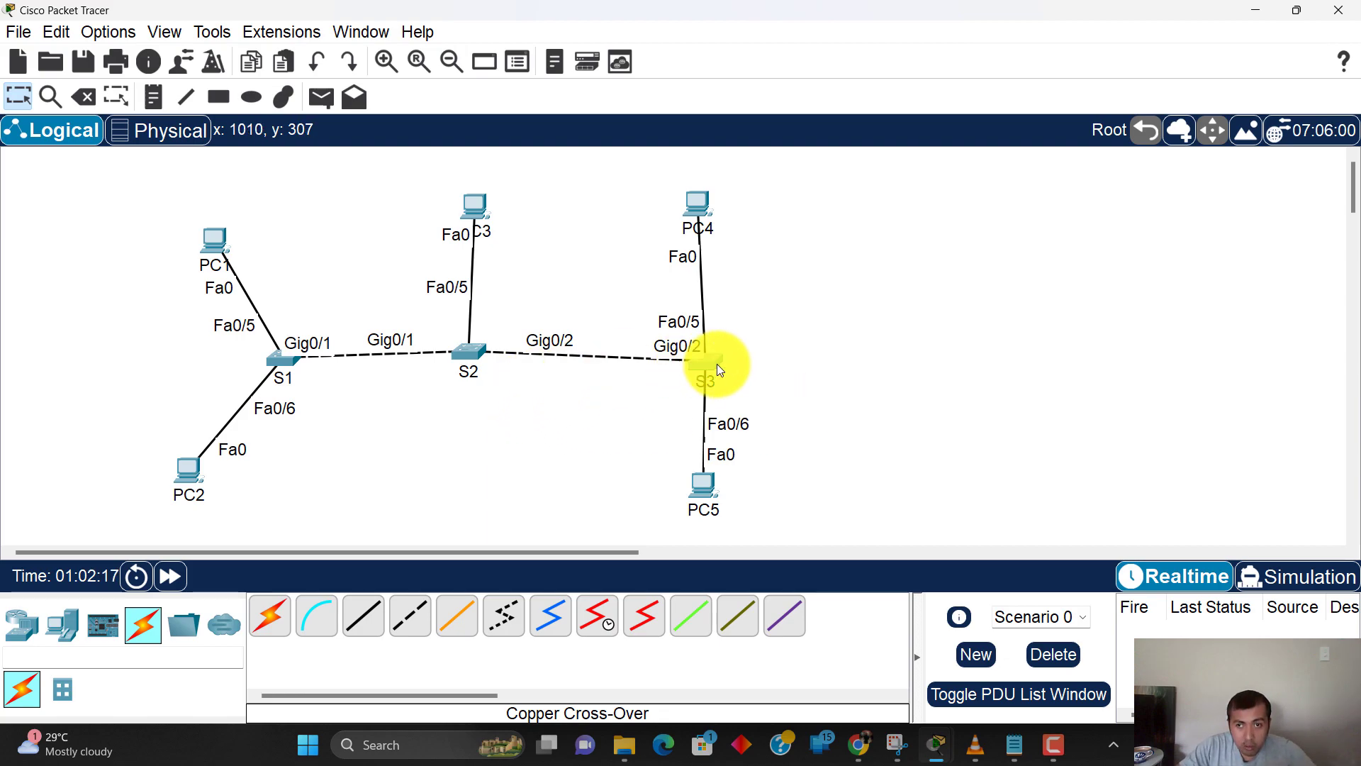
Step: Tidy the topology layout by aligning S3 with S2 and moving PC1 and PC2 closer above and below S1
left_click_drag(717, 364, 711, 359)
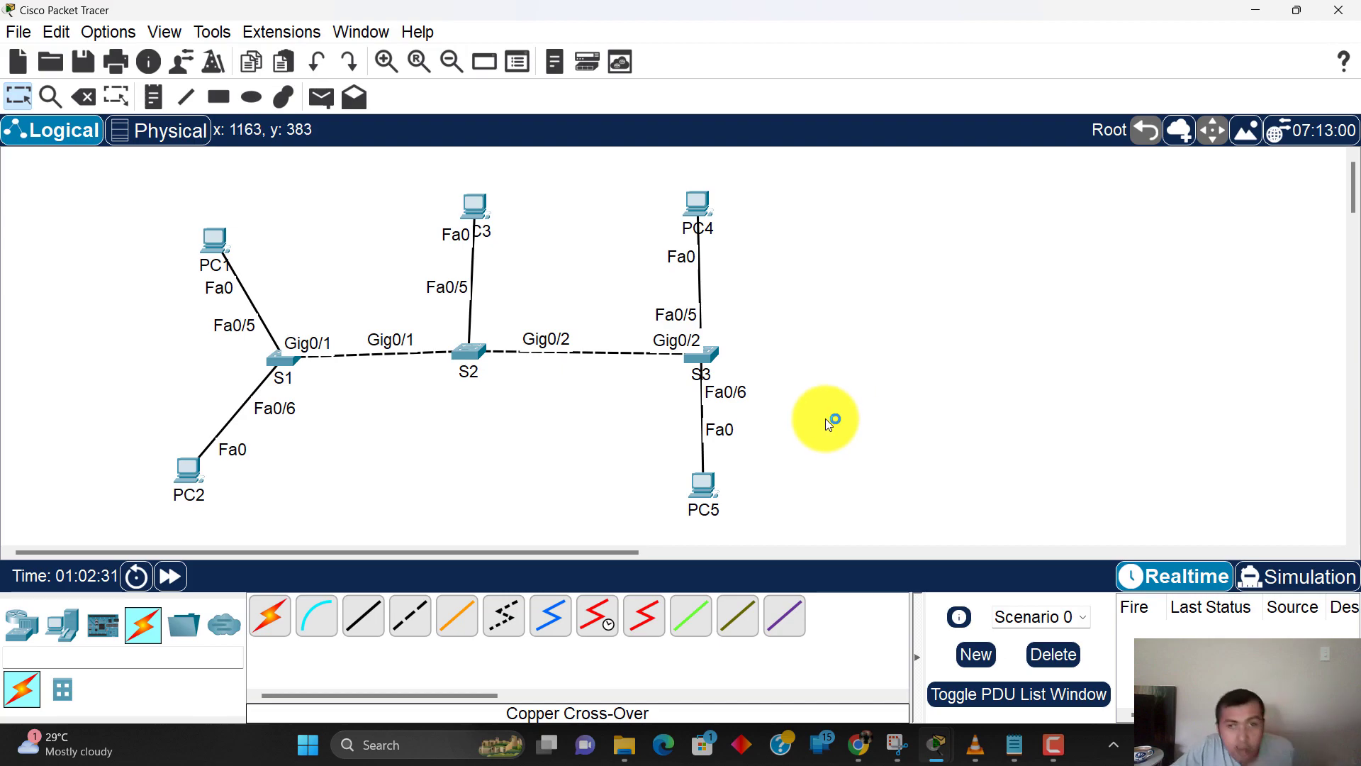
left_click_drag(188, 483, 274, 484)
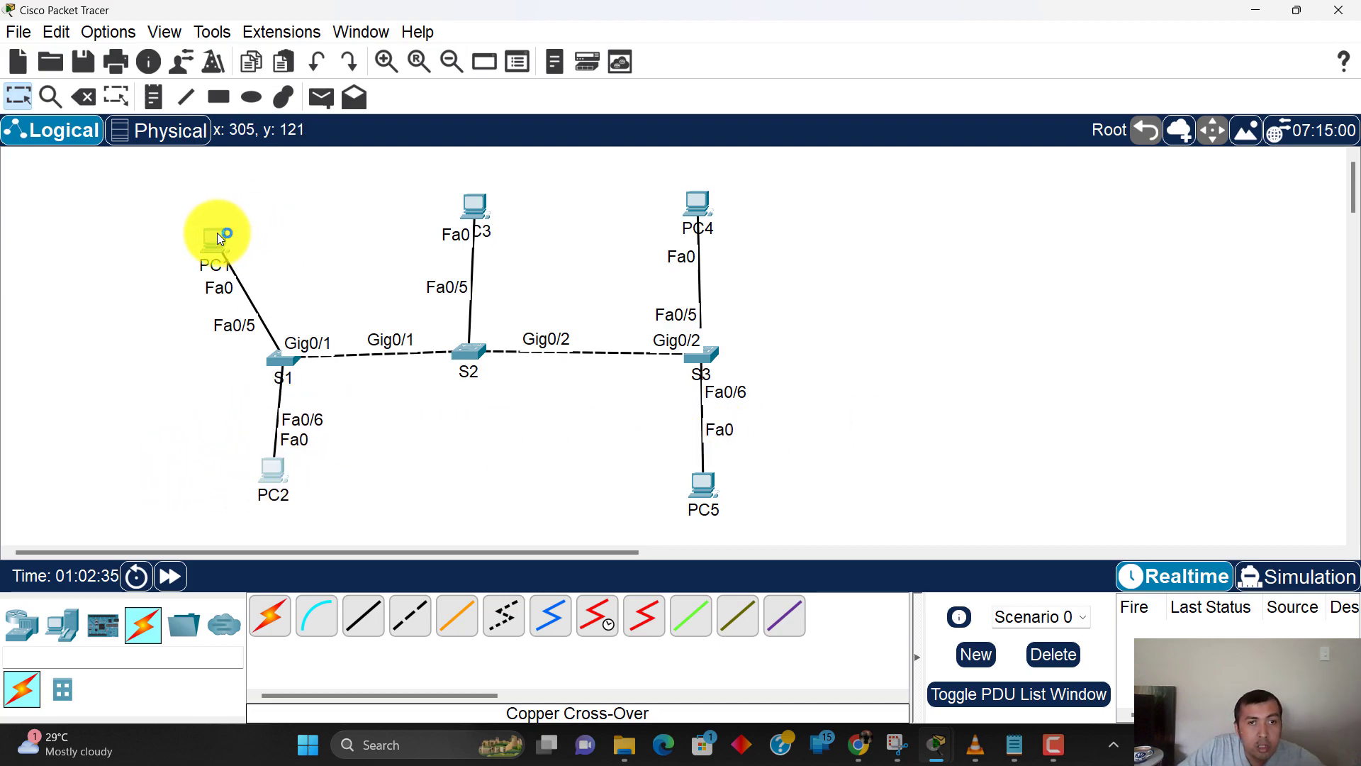
left_click_drag(217, 233, 232, 211)
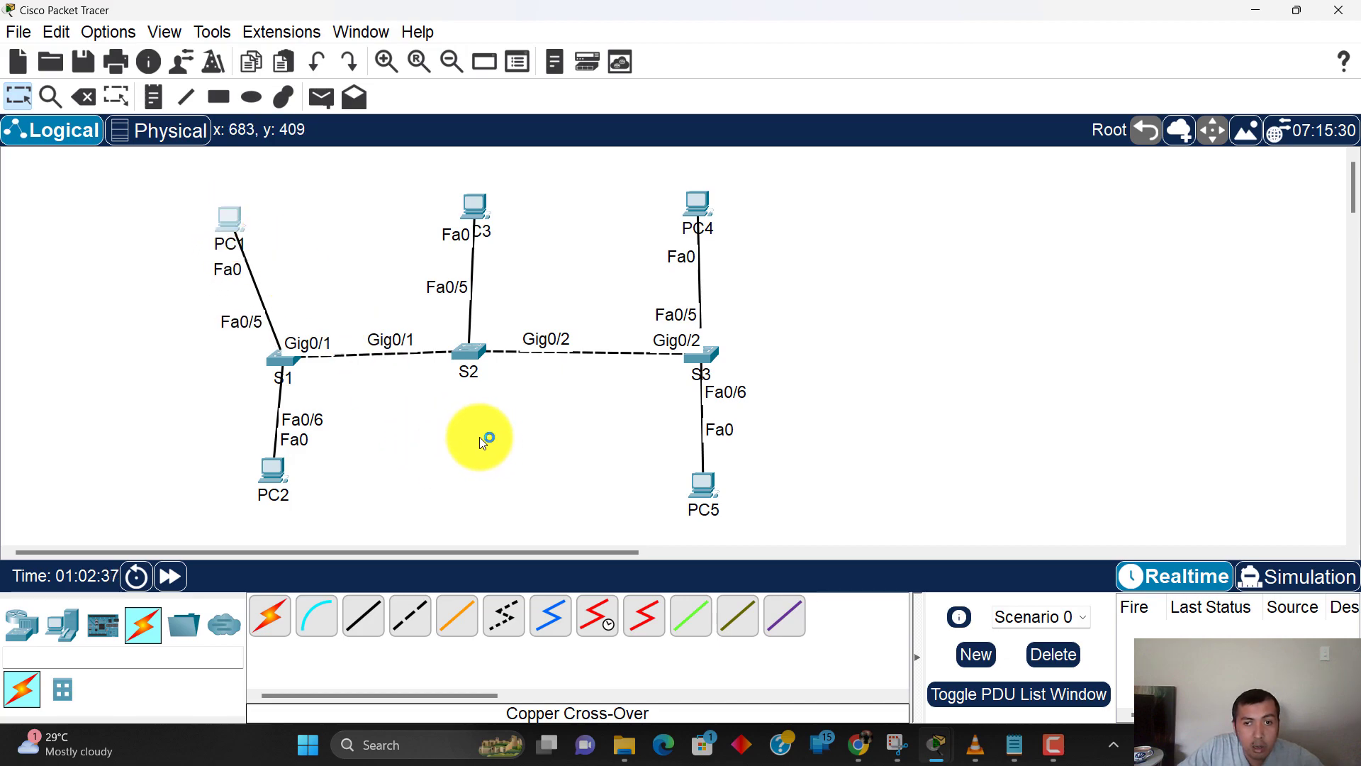
left_click_drag(260, 478, 246, 487)
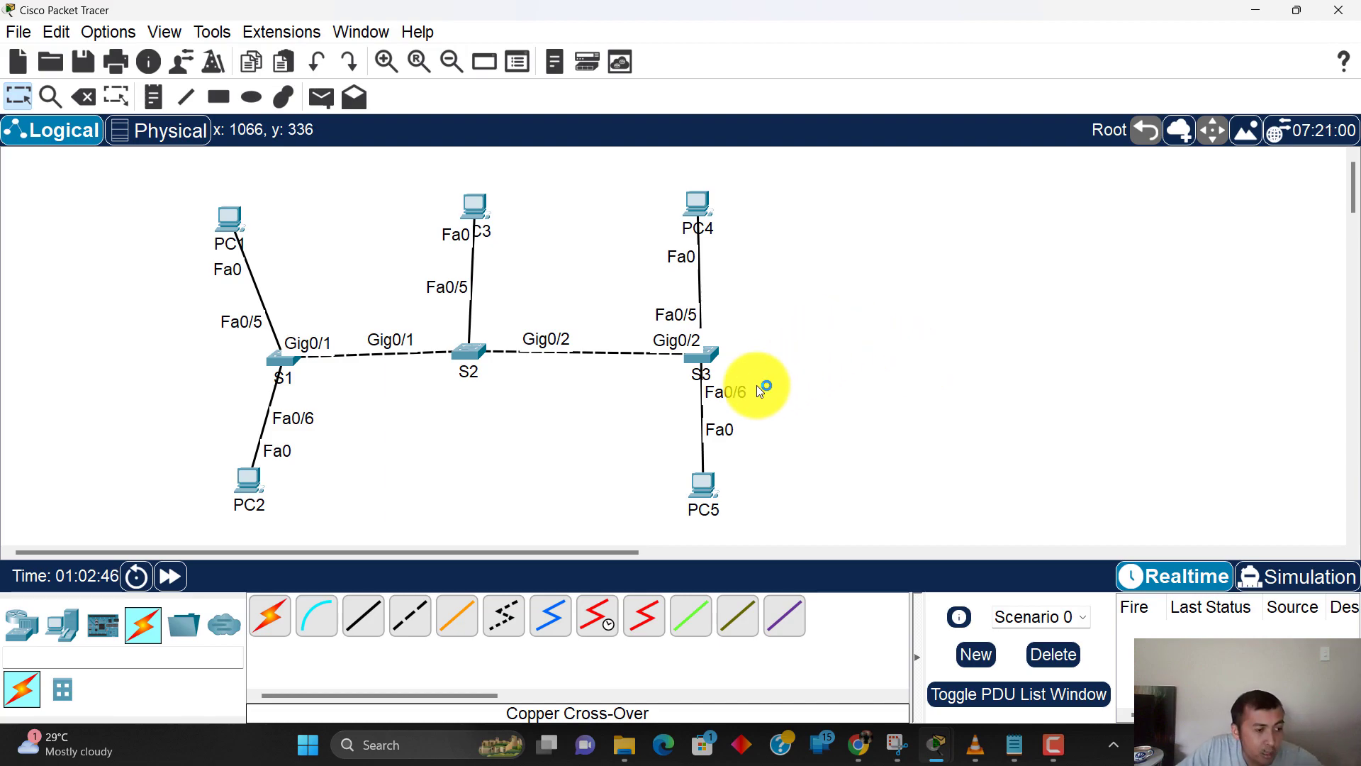
Step: Give PC1 the static IPv4 address 192.168.10.10 with the default subnet mask and the default gateway 192.168.10.1
left_click(231, 220)
left_click(664, 48)
left_click(581, 106)
left_click(754, 173)
type("192.168.1")
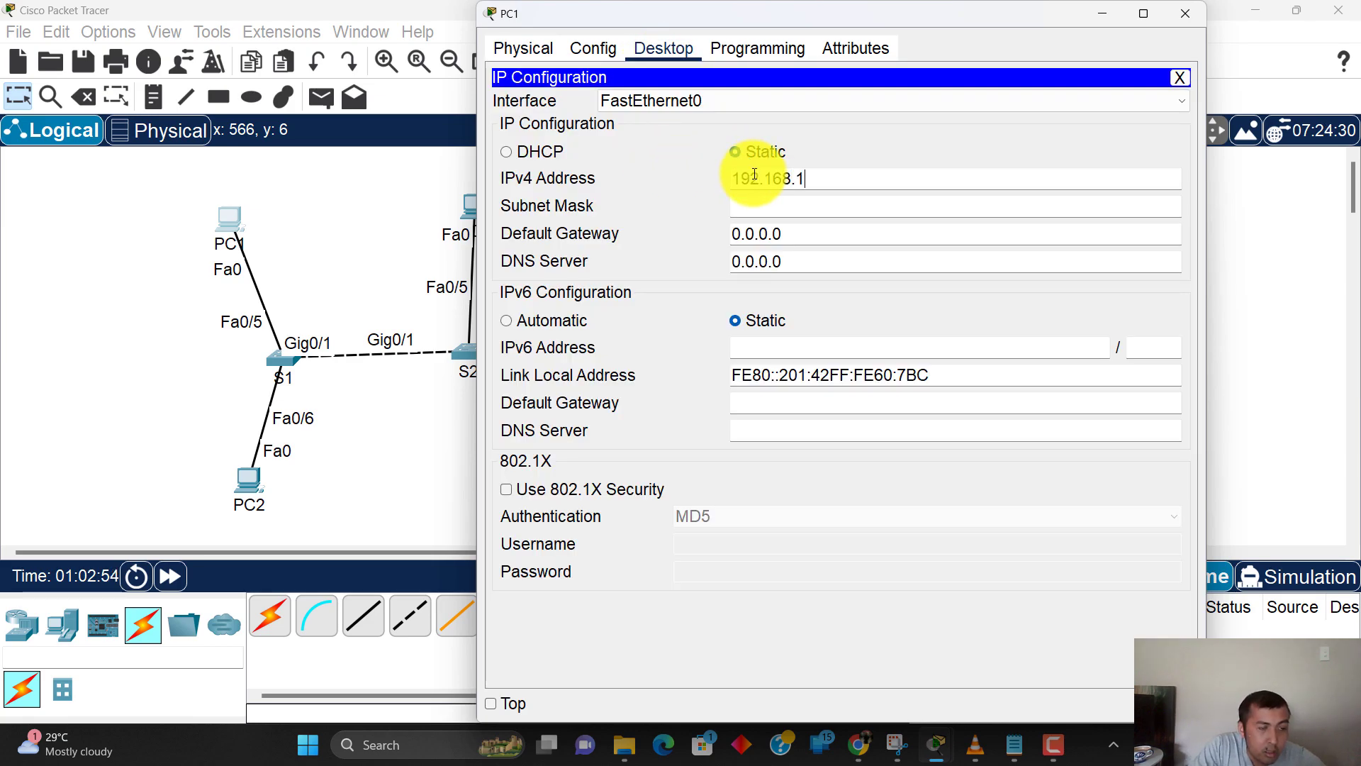
type("0.10")
key("Tab")
key("Tab")
type("1")
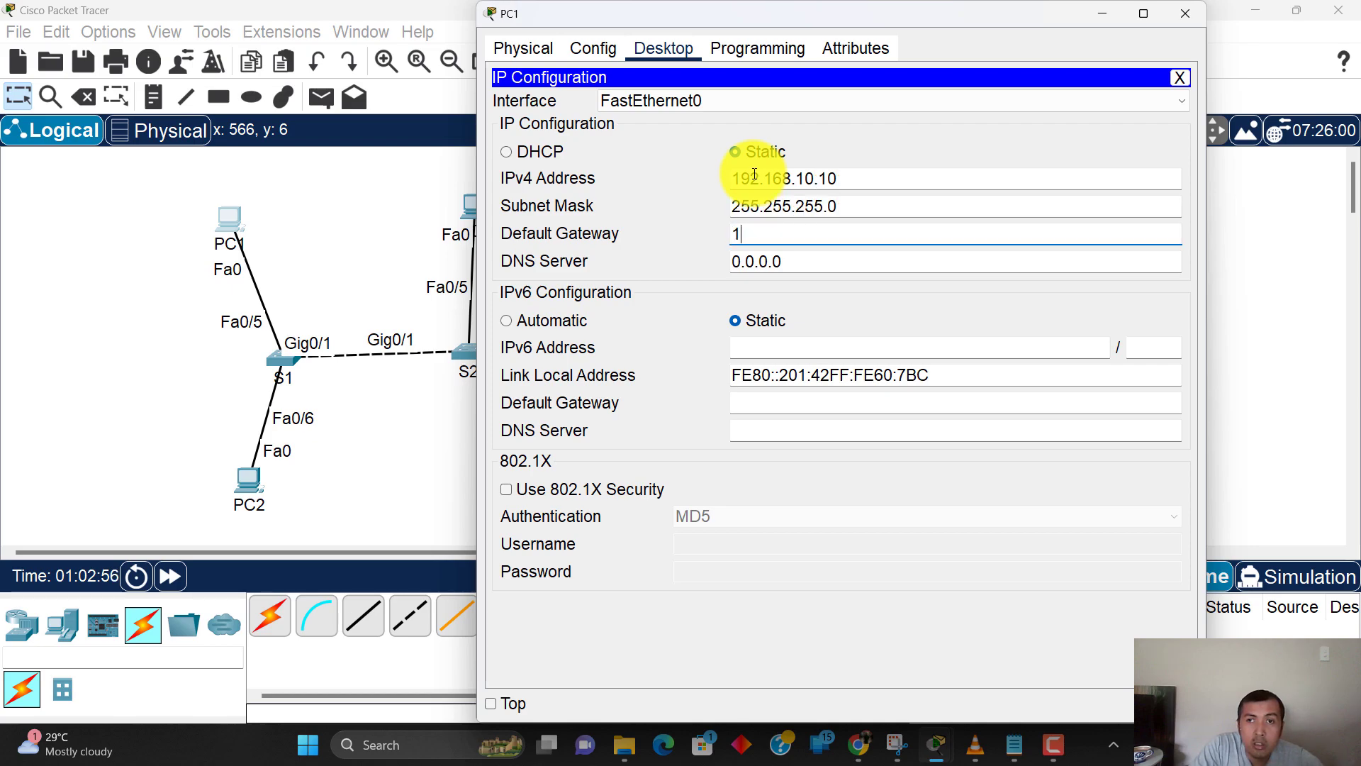
type("92.168.10.1")
left_click(686, 170)
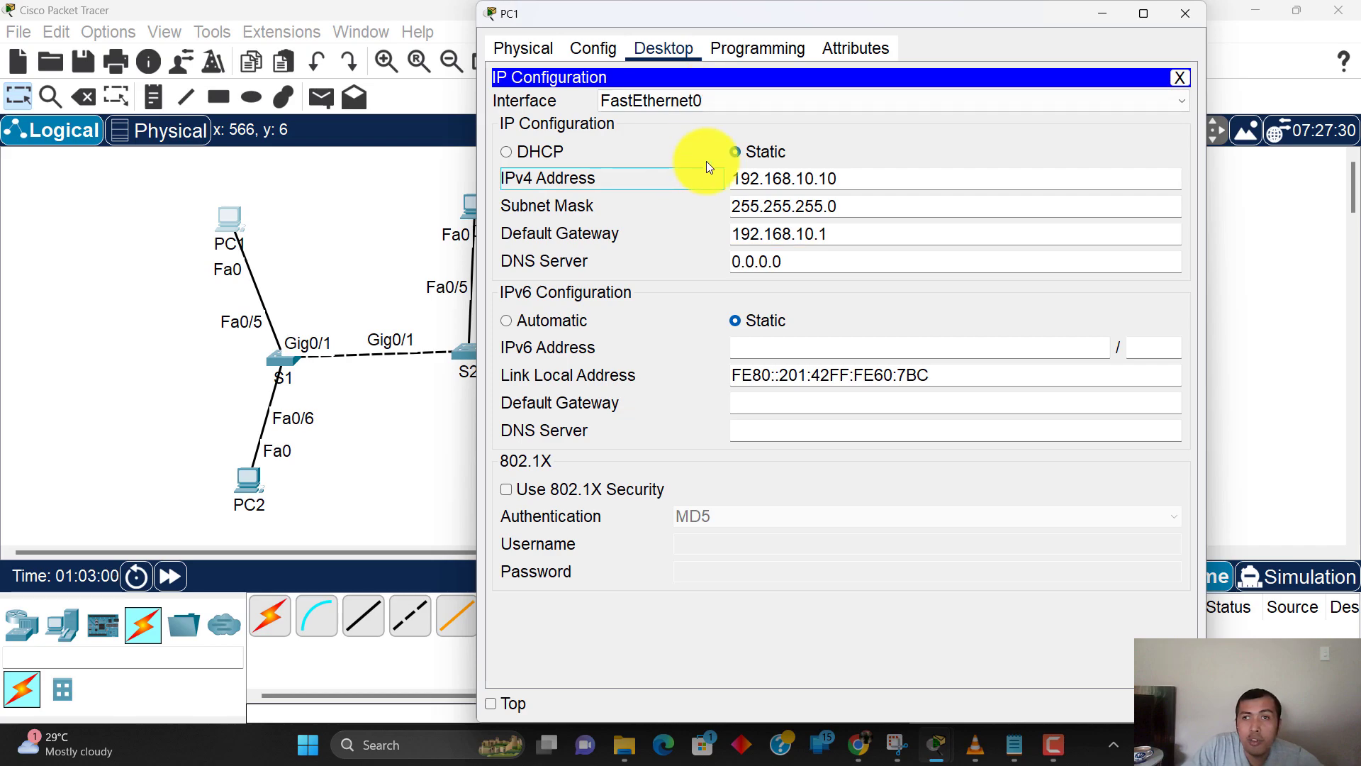
left_click(1186, 13)
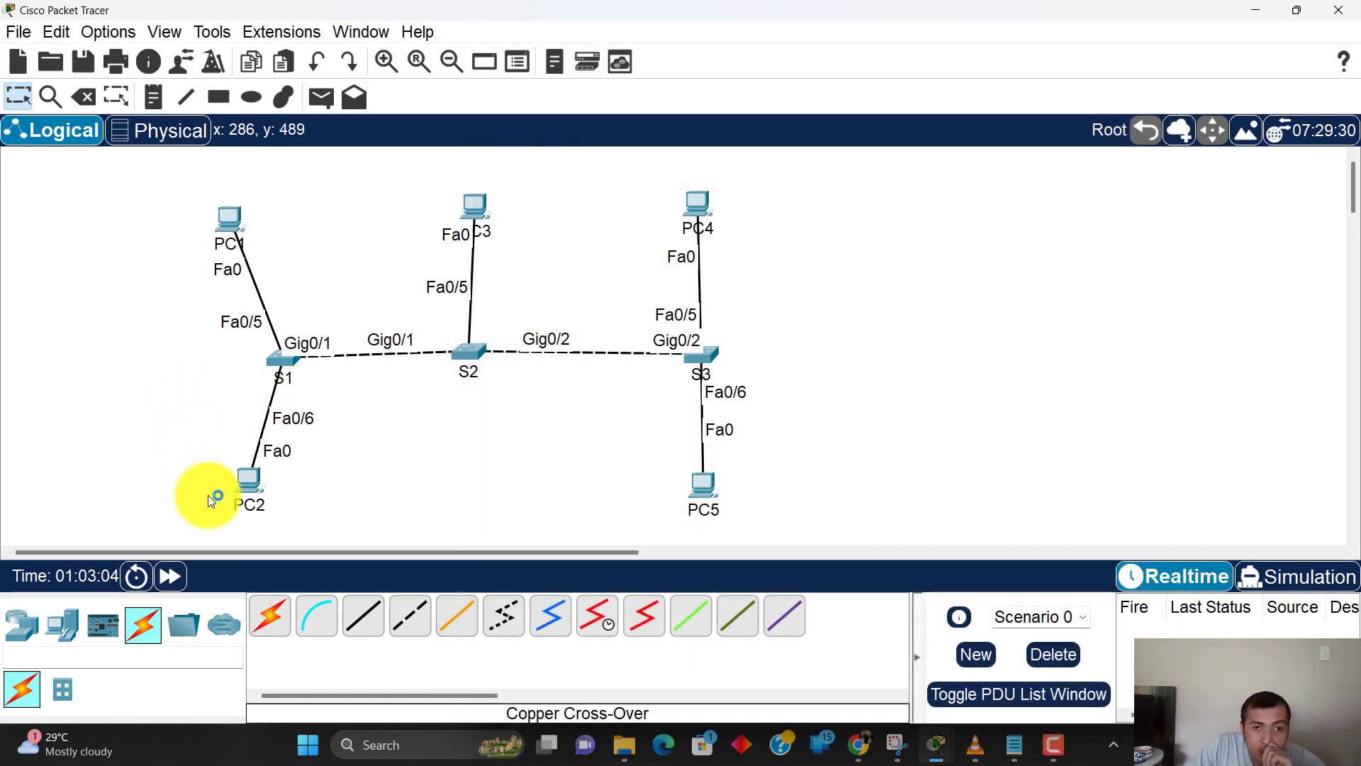
Step: Give PC2 the static IPv4 address 192.168.20.10 with the default subnet mask and the default gateway 192.168.20.1
left_click(251, 484)
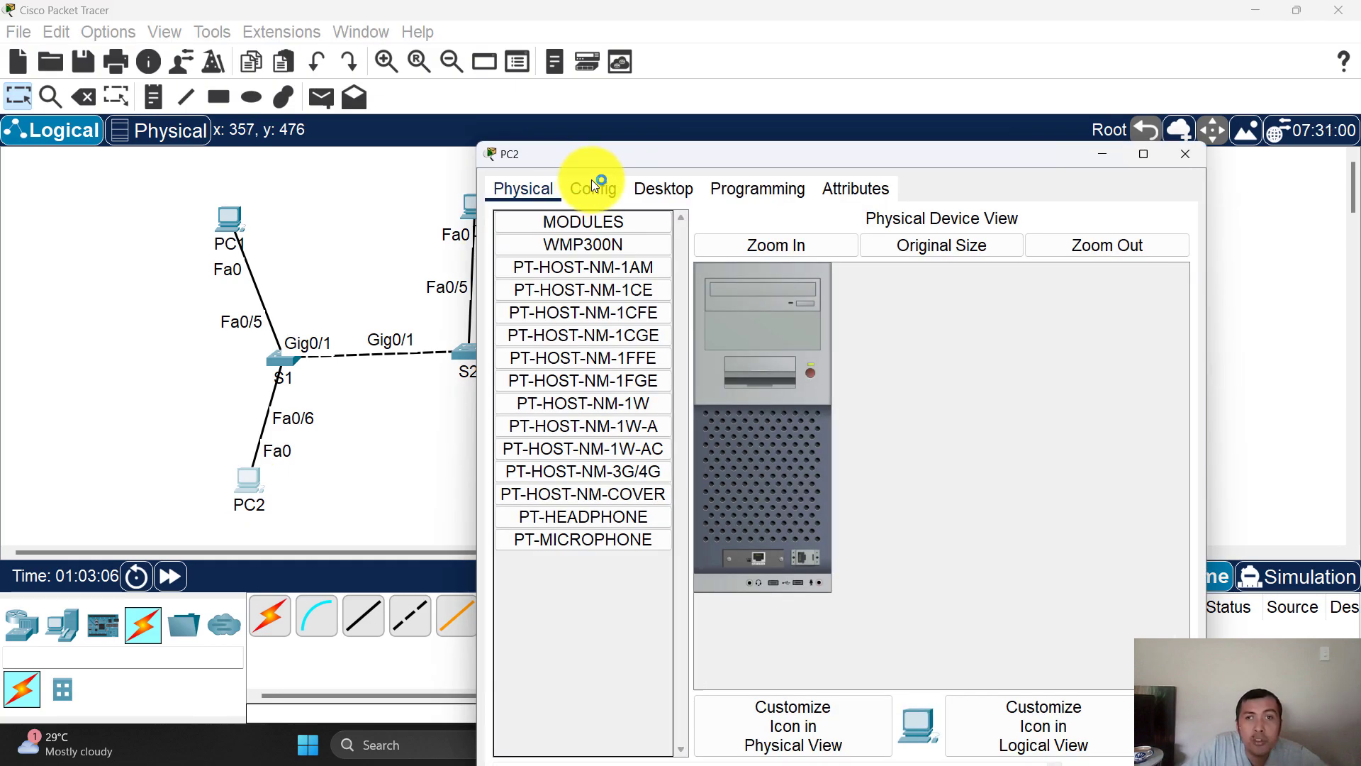
left_click(642, 190)
left_click(581, 273)
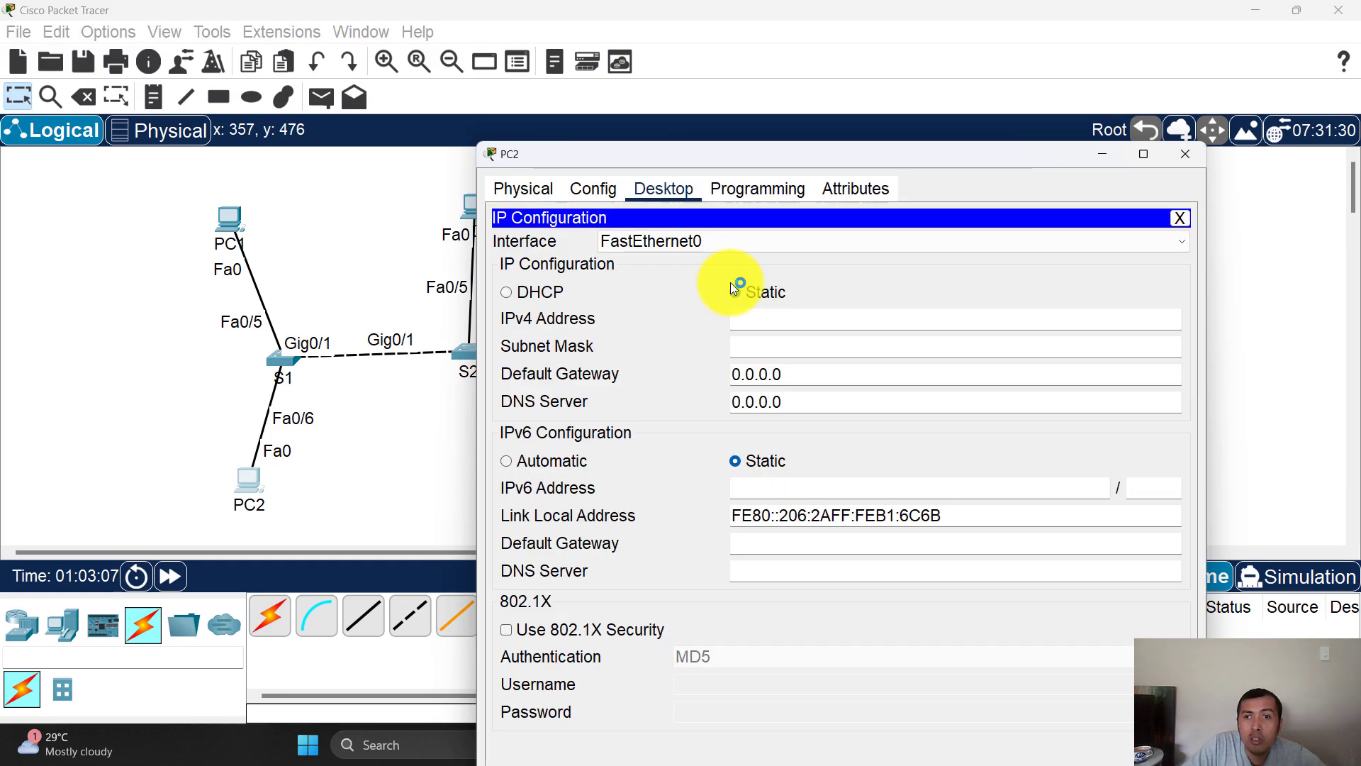
left_click(753, 317)
type("192.16")
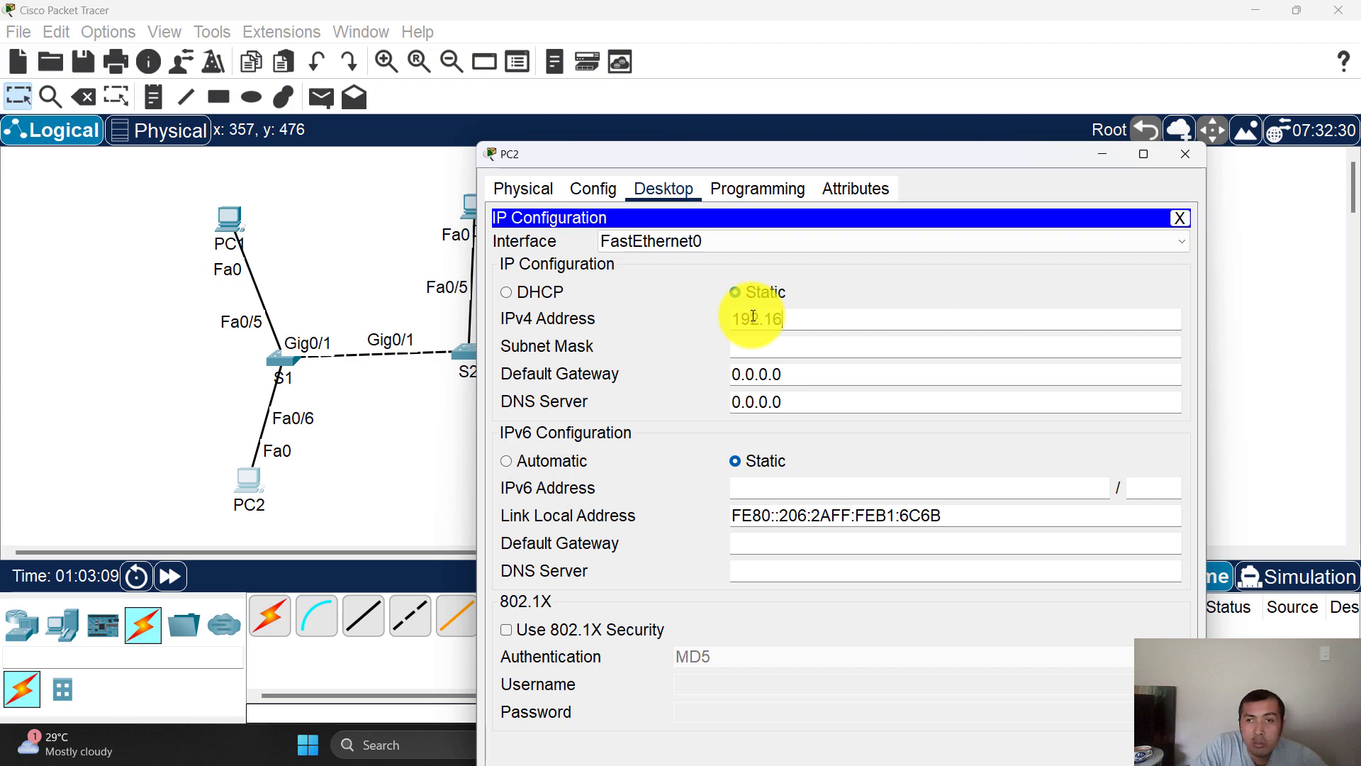
type("8.20.10")
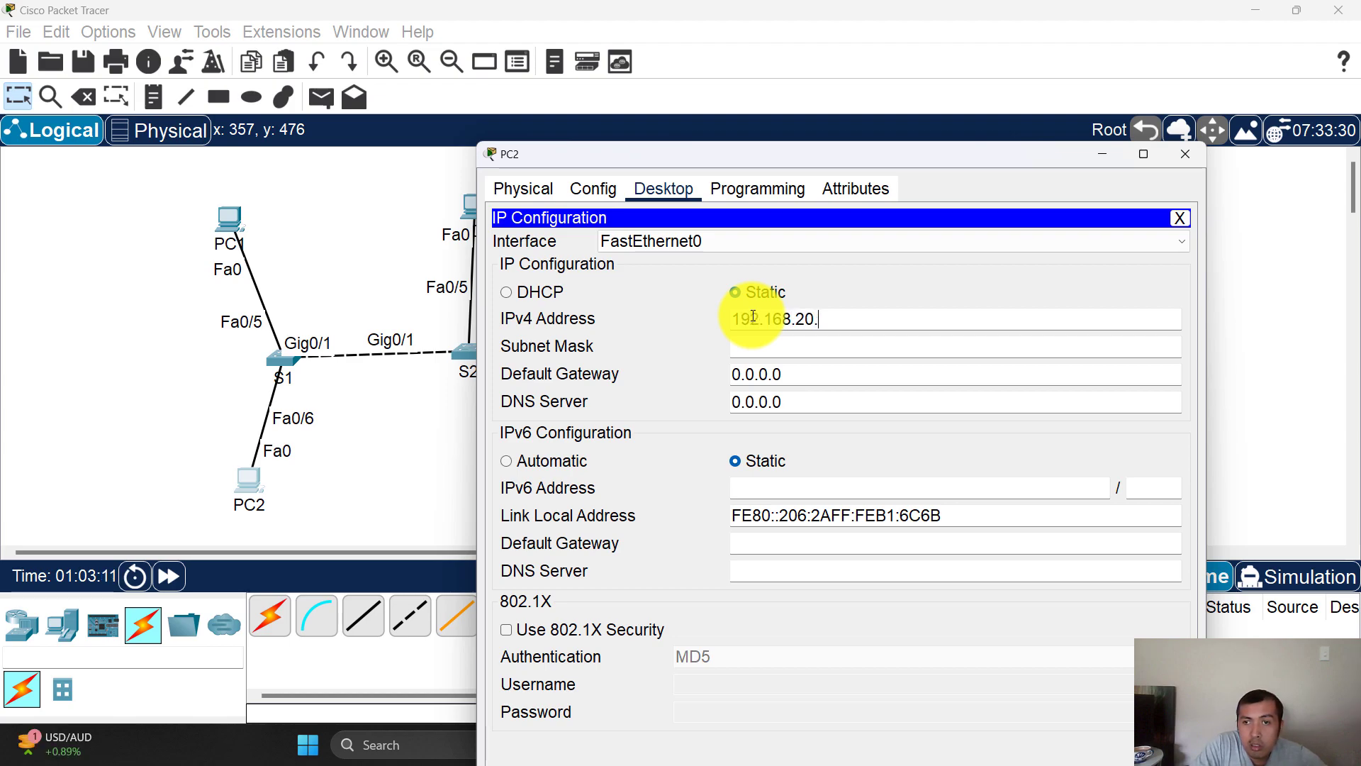
key("Tab")
key("Tab")
type("192.168.20.1")
left_click(660, 349)
left_click(1184, 154)
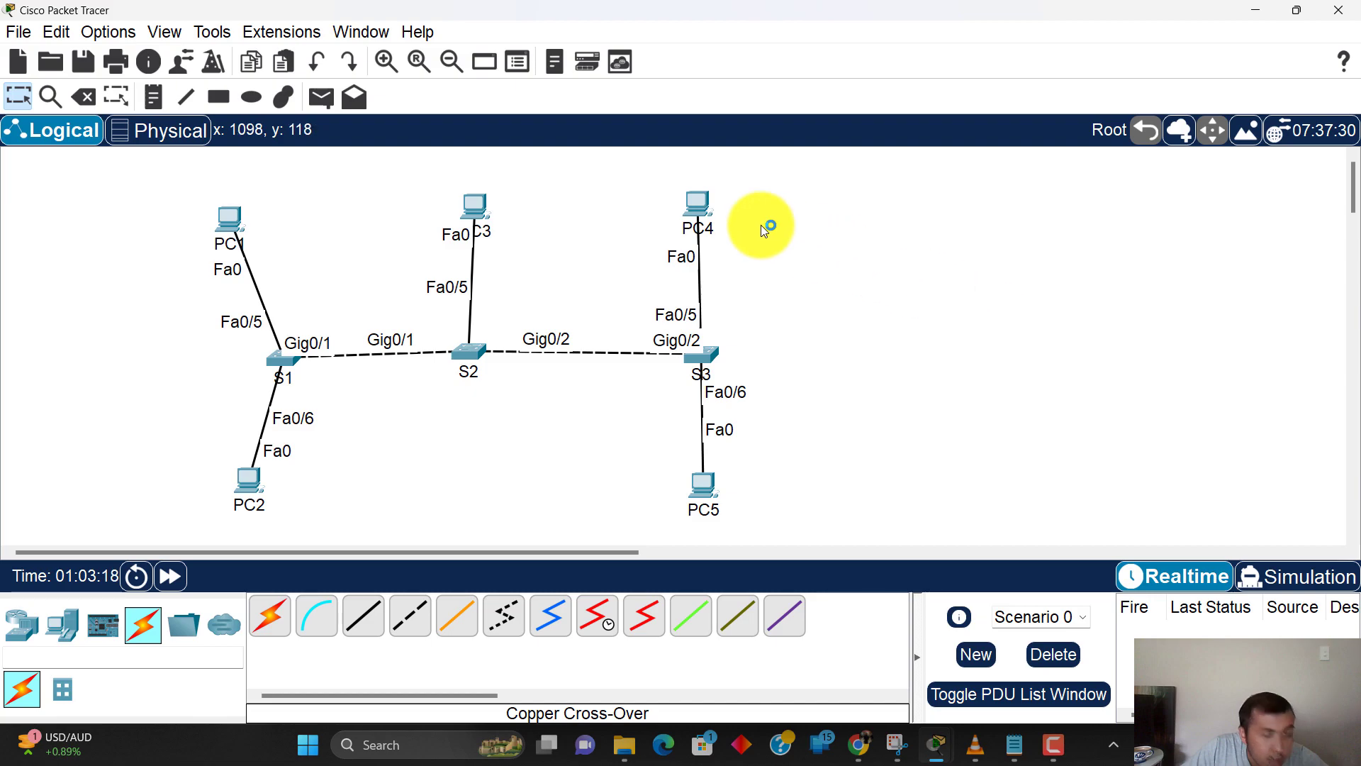
Step: Give PC3 the static IPv4 address 192.168.10.20 with the default subnet mask and the default gateway 192.168.10.1
left_click(494, 228)
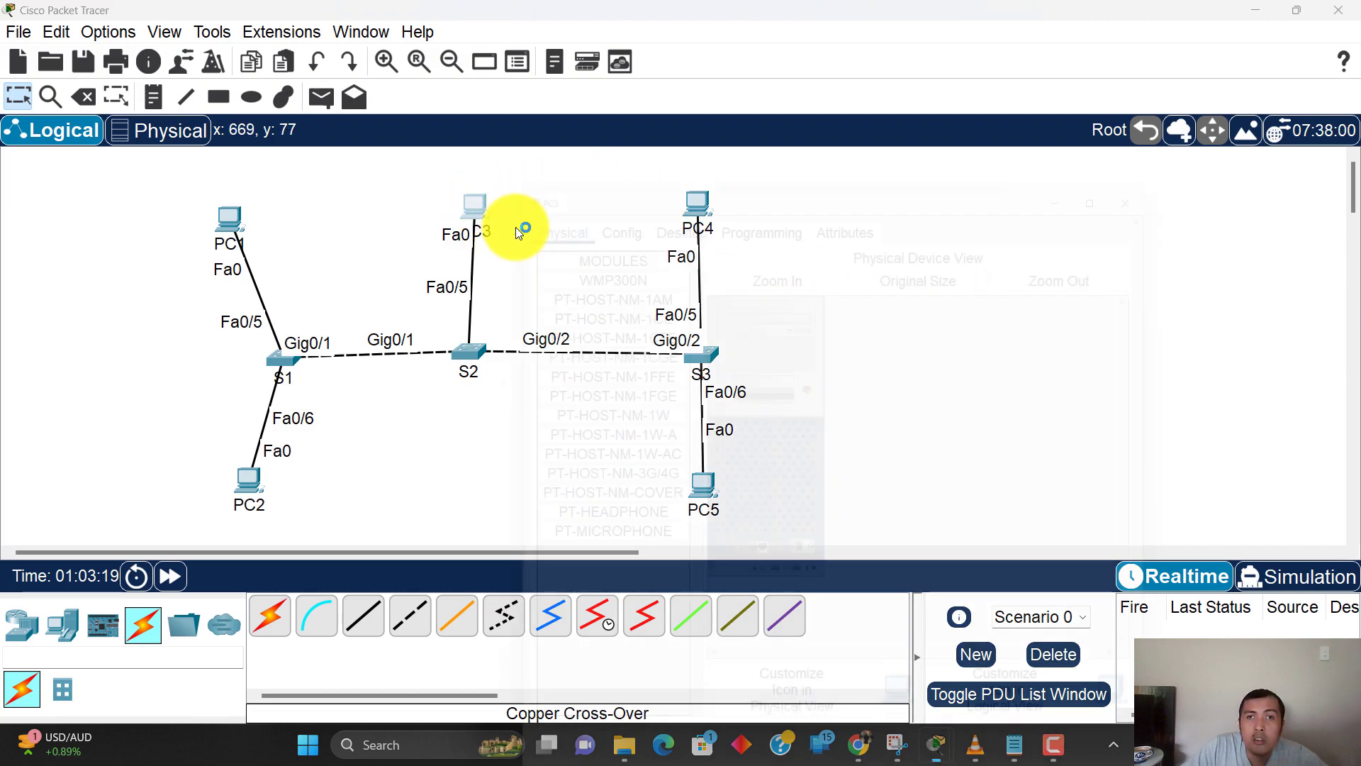
left_click(662, 47)
left_click(571, 92)
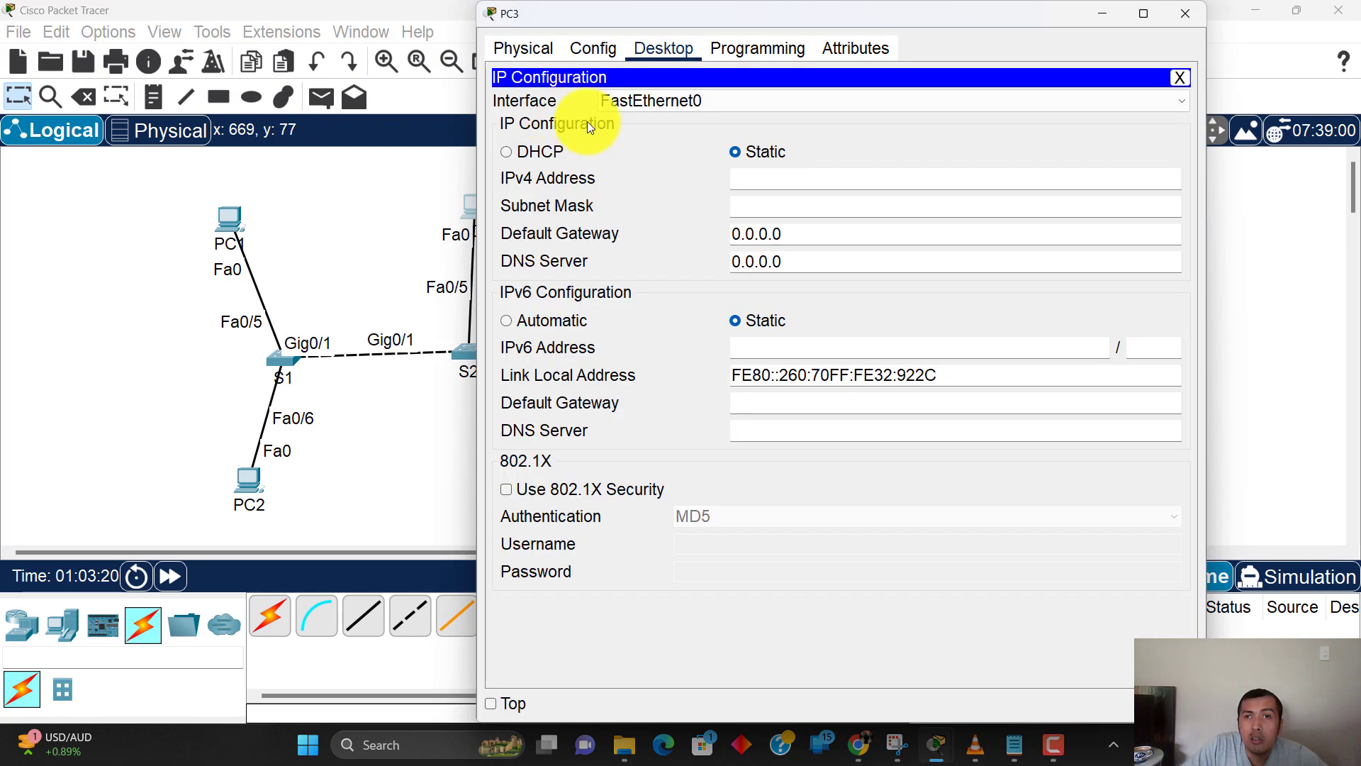
left_click(784, 178)
type("192.168.10.20")
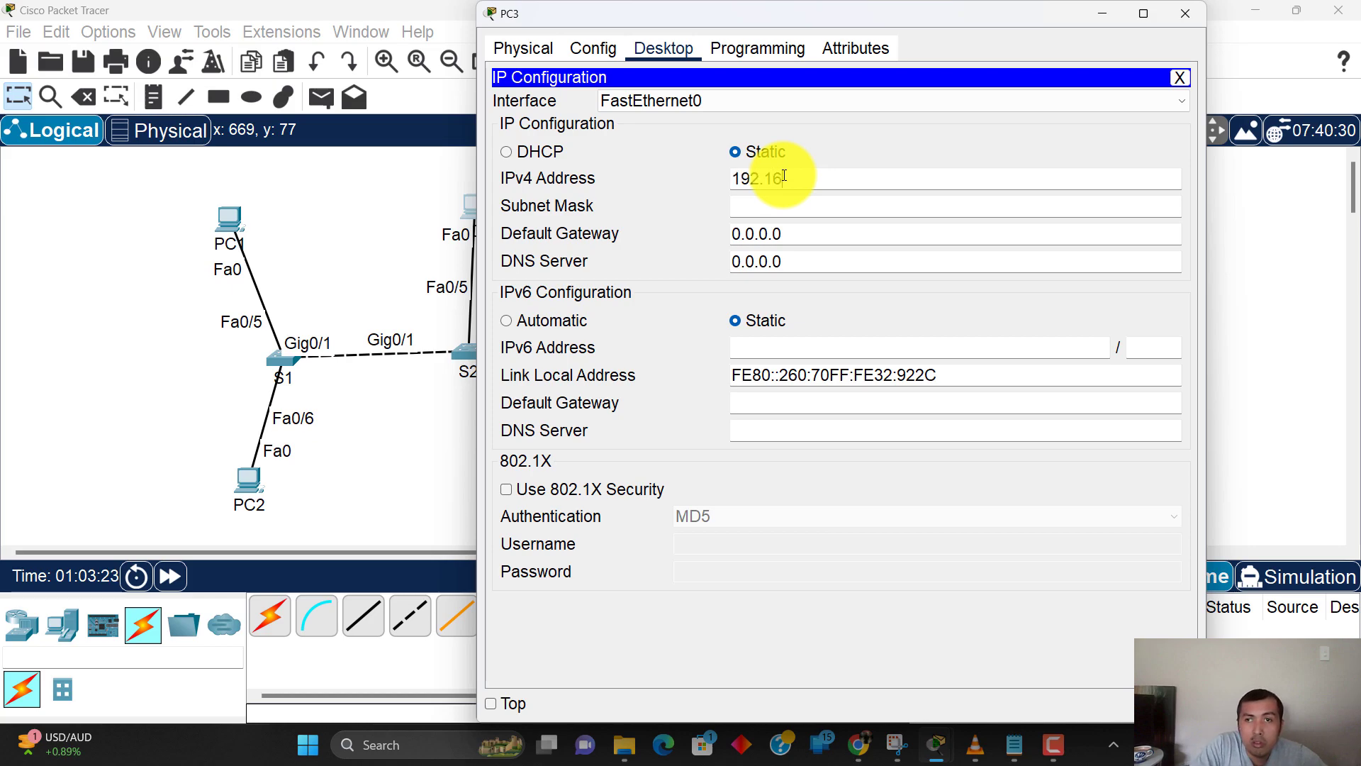
key("Tab")
key("Tab")
type("192.")
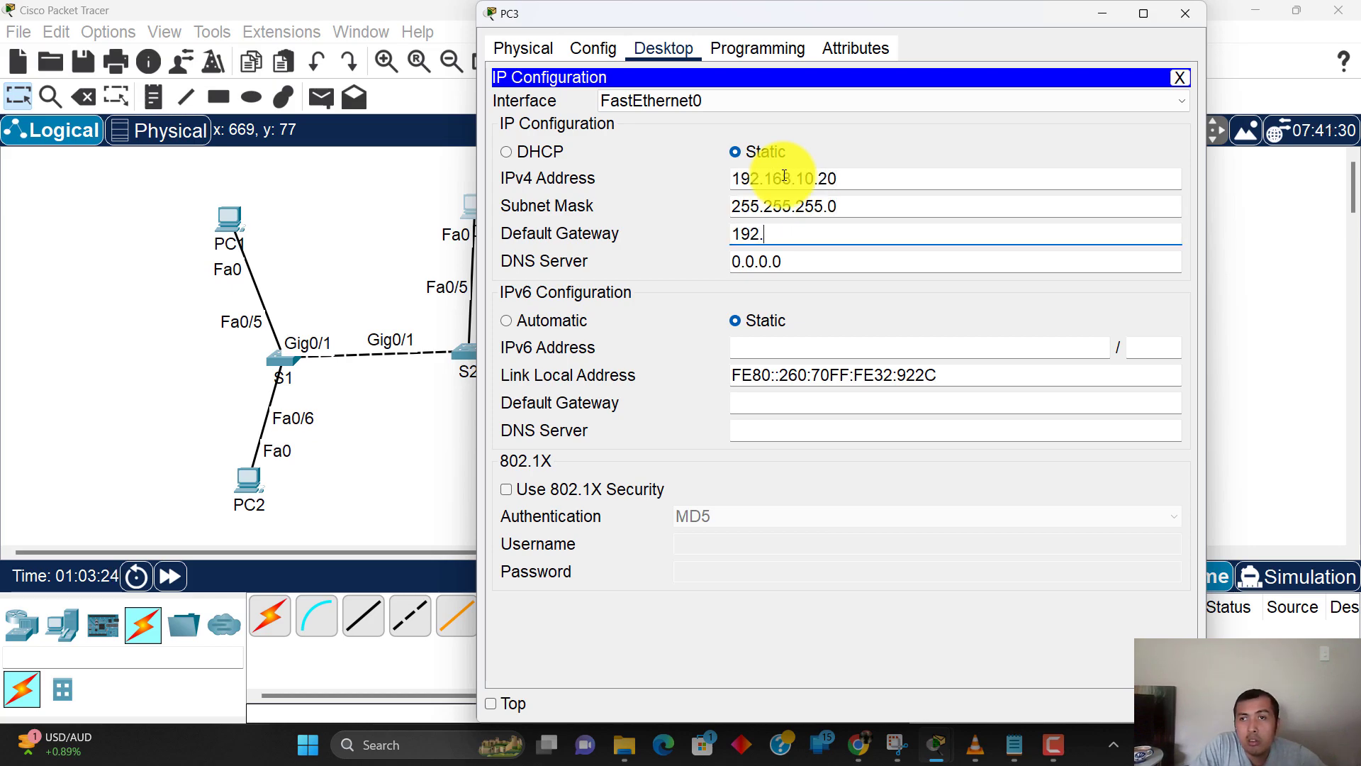
type("168.100")
key("BackSpace")
type(".")
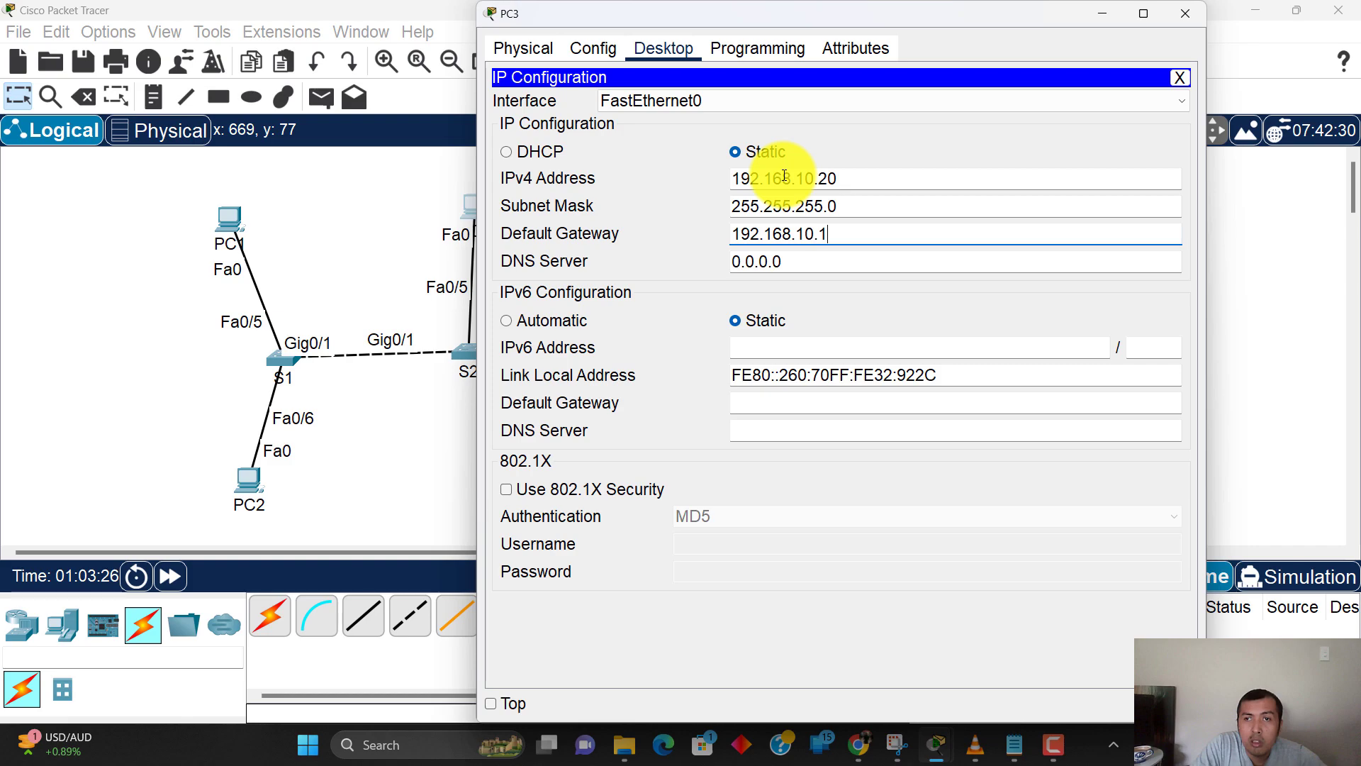
type("1")
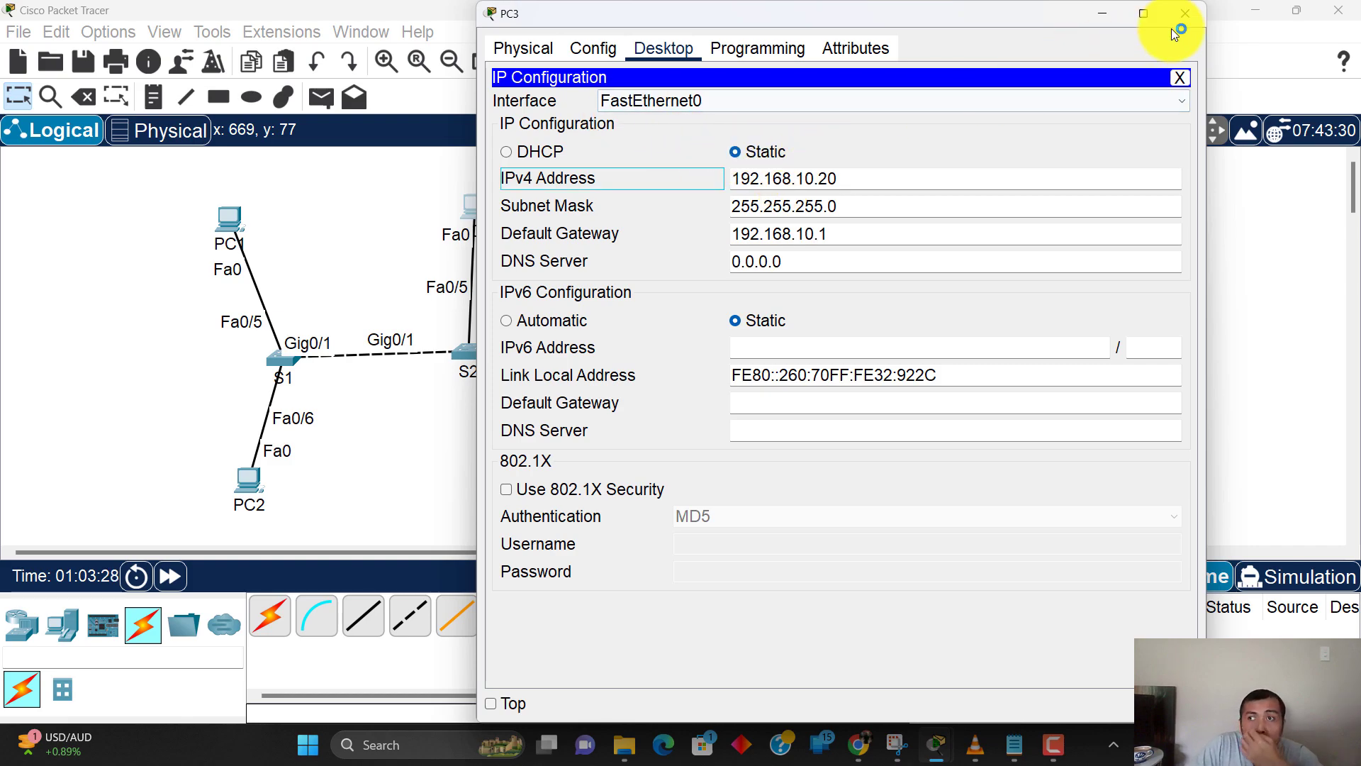
left_click(1185, 13)
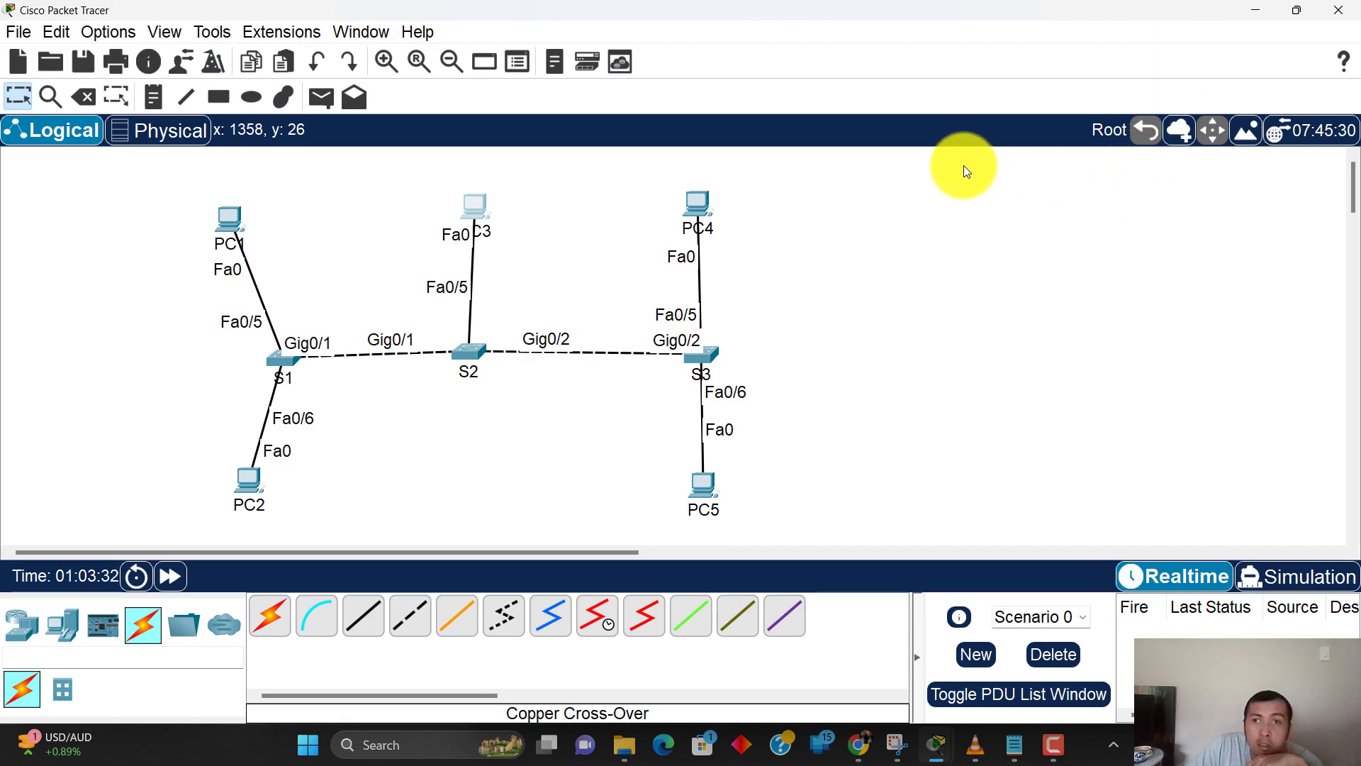
Step: Give PC4 the static IPv4 address 192.168.10.15 with the default subnet mask and the default gateway 192.168.10.1
left_click(698, 214)
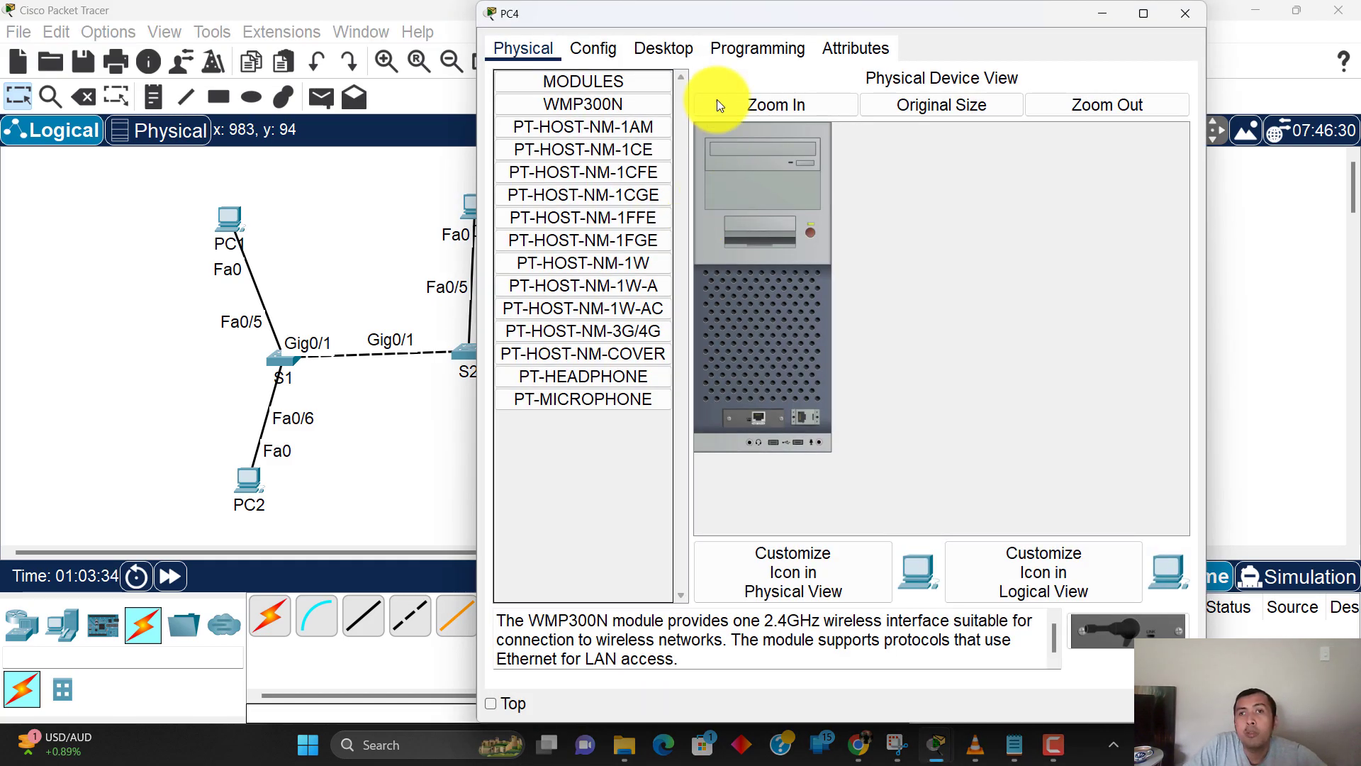
left_click(660, 45)
left_click(550, 114)
left_click(757, 179)
type("192.168.")
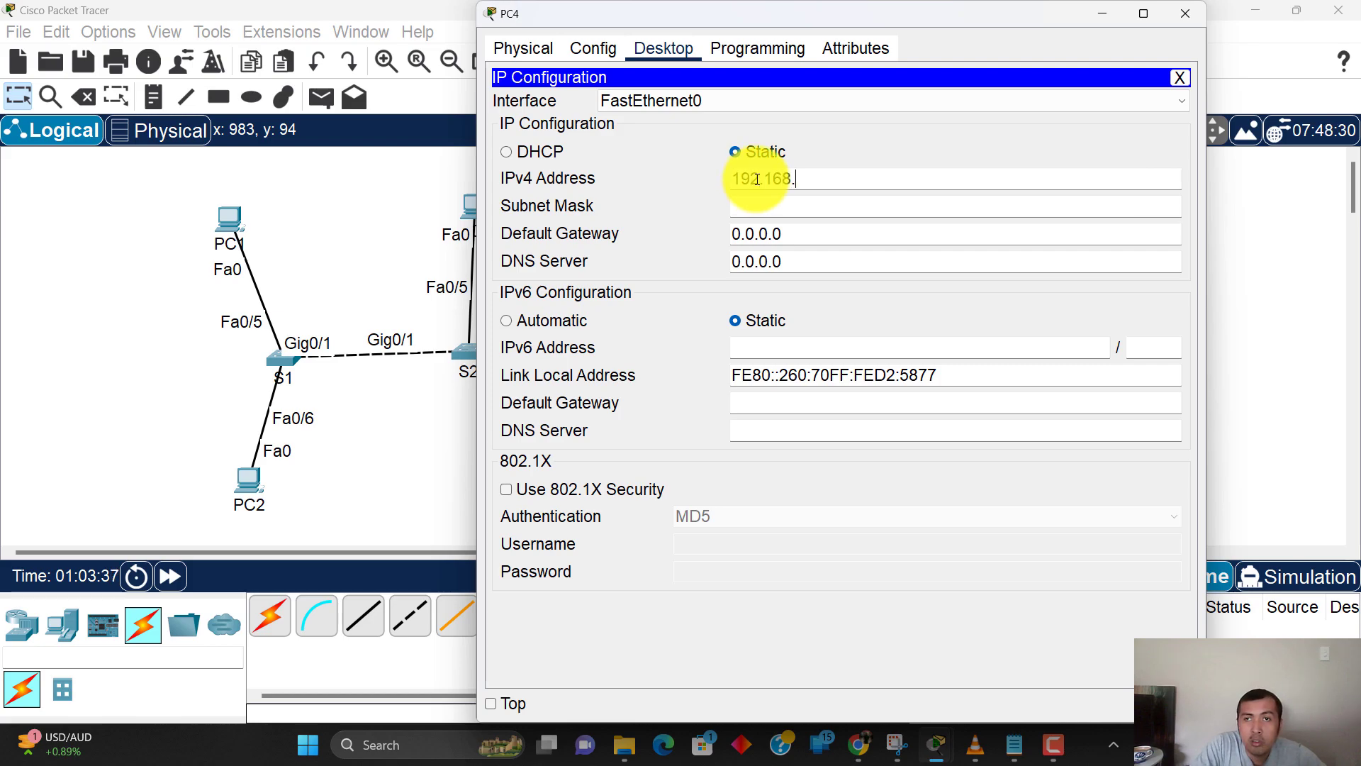
type("10.15")
key("Tab")
key("Tab")
type("192.168.10.1")
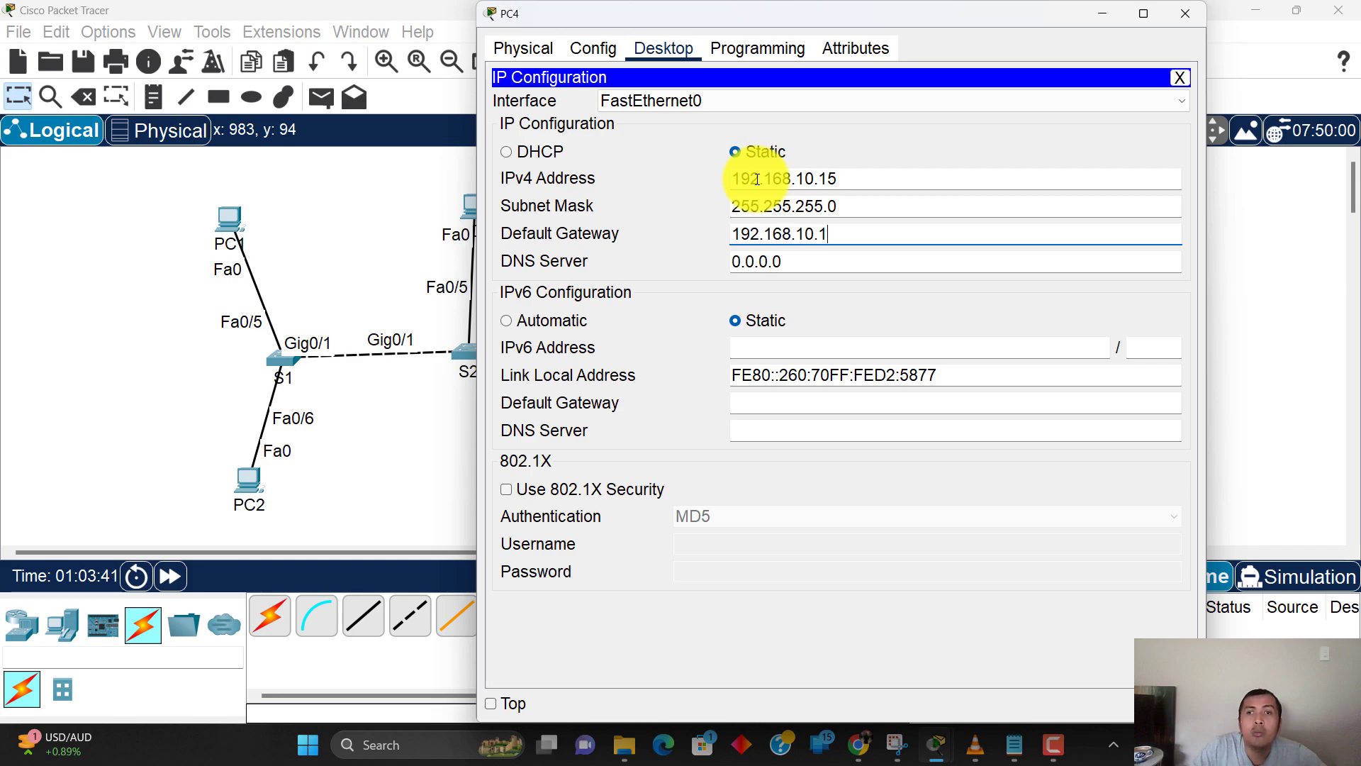
left_click(670, 206)
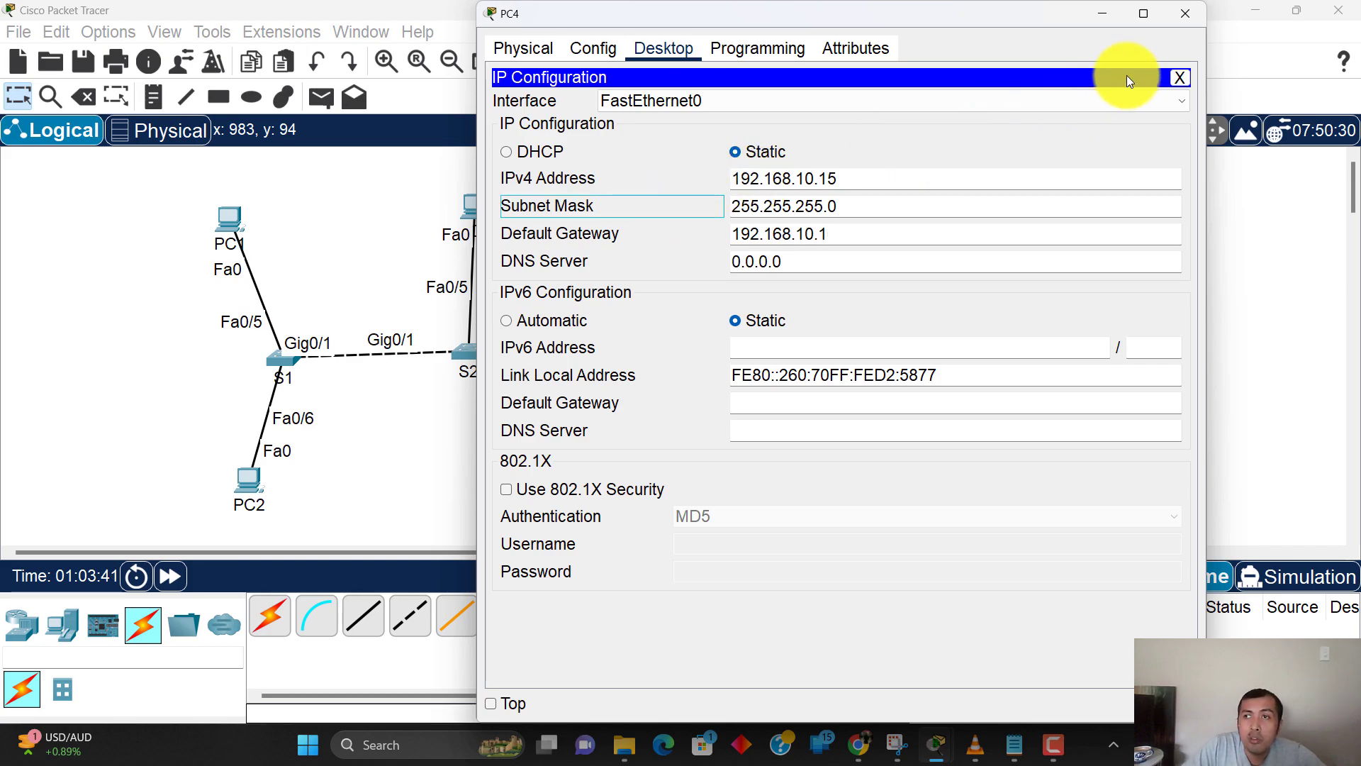
left_click(1183, 14)
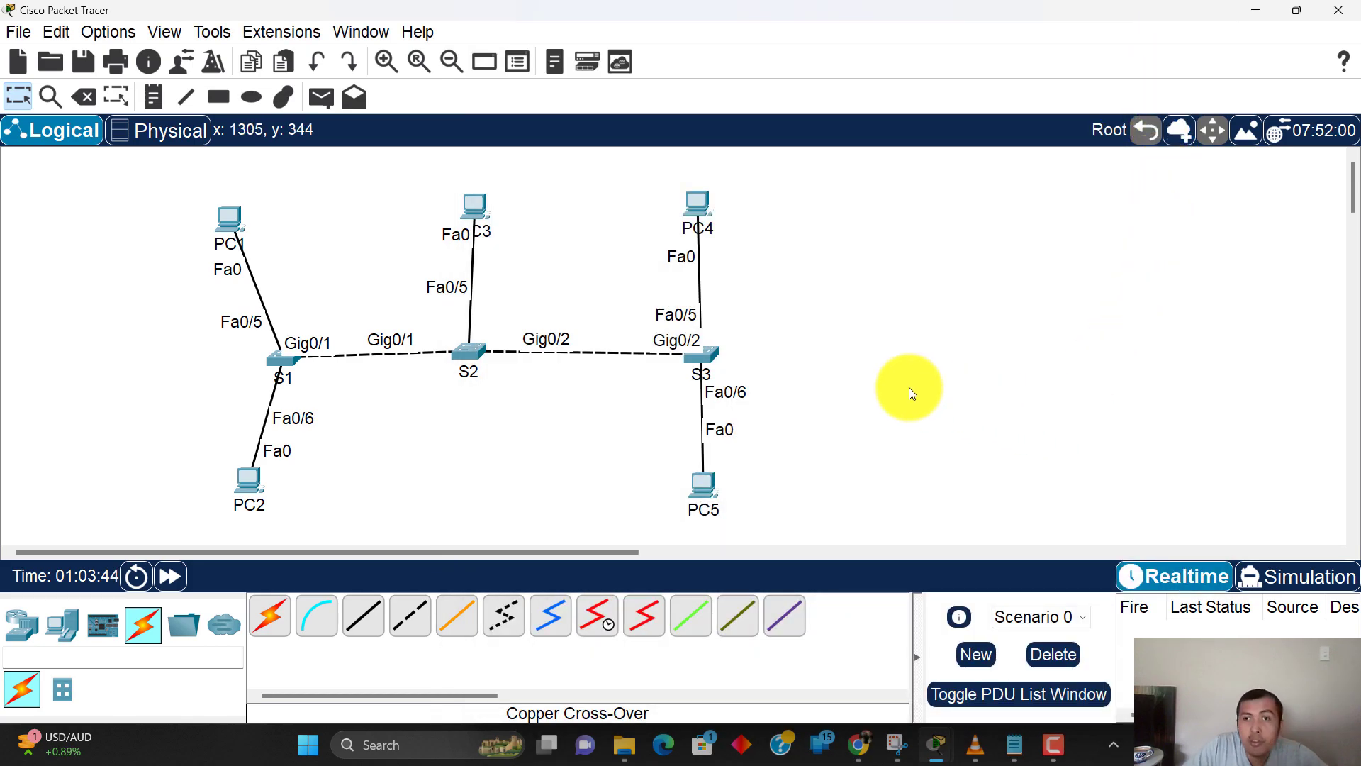
left_click(710, 356)
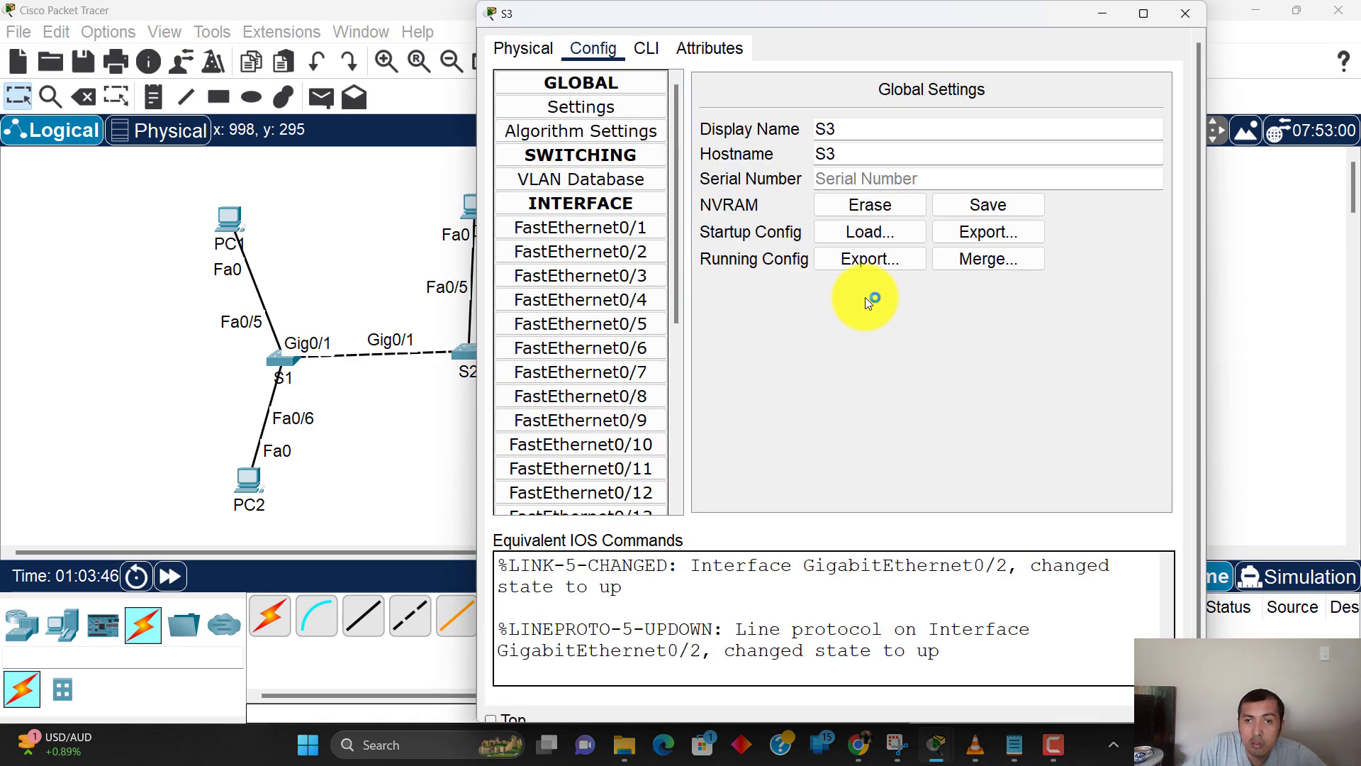
left_click(657, 50)
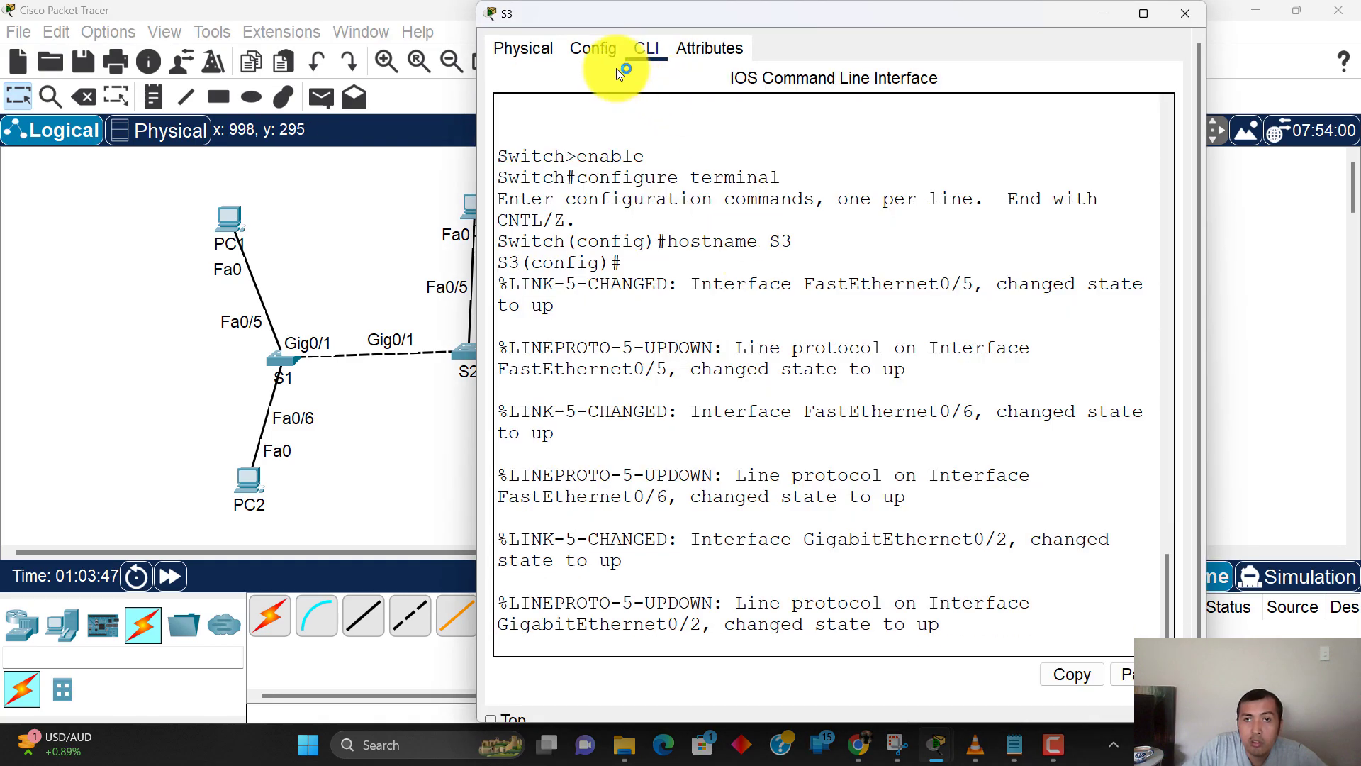
left_click(601, 51)
left_click(509, 46)
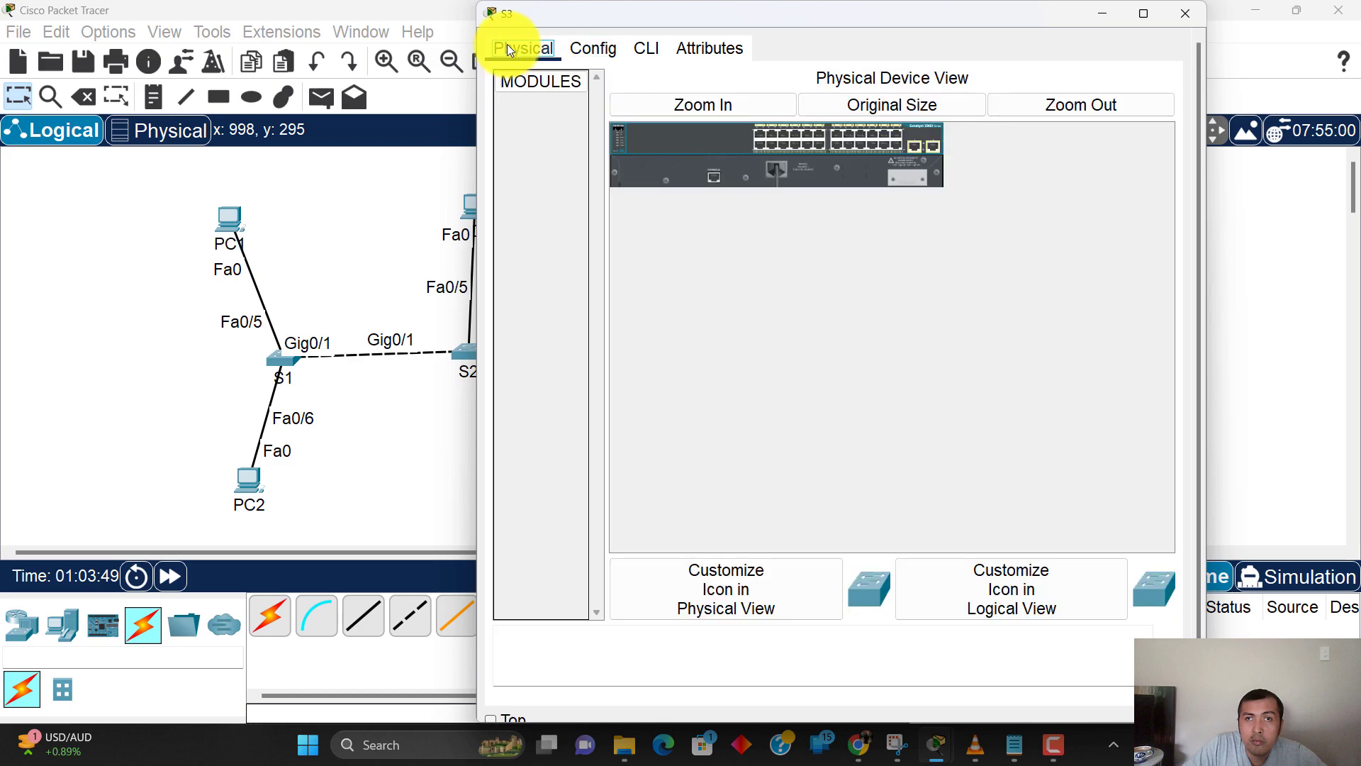
left_click(648, 51)
left_click(597, 46)
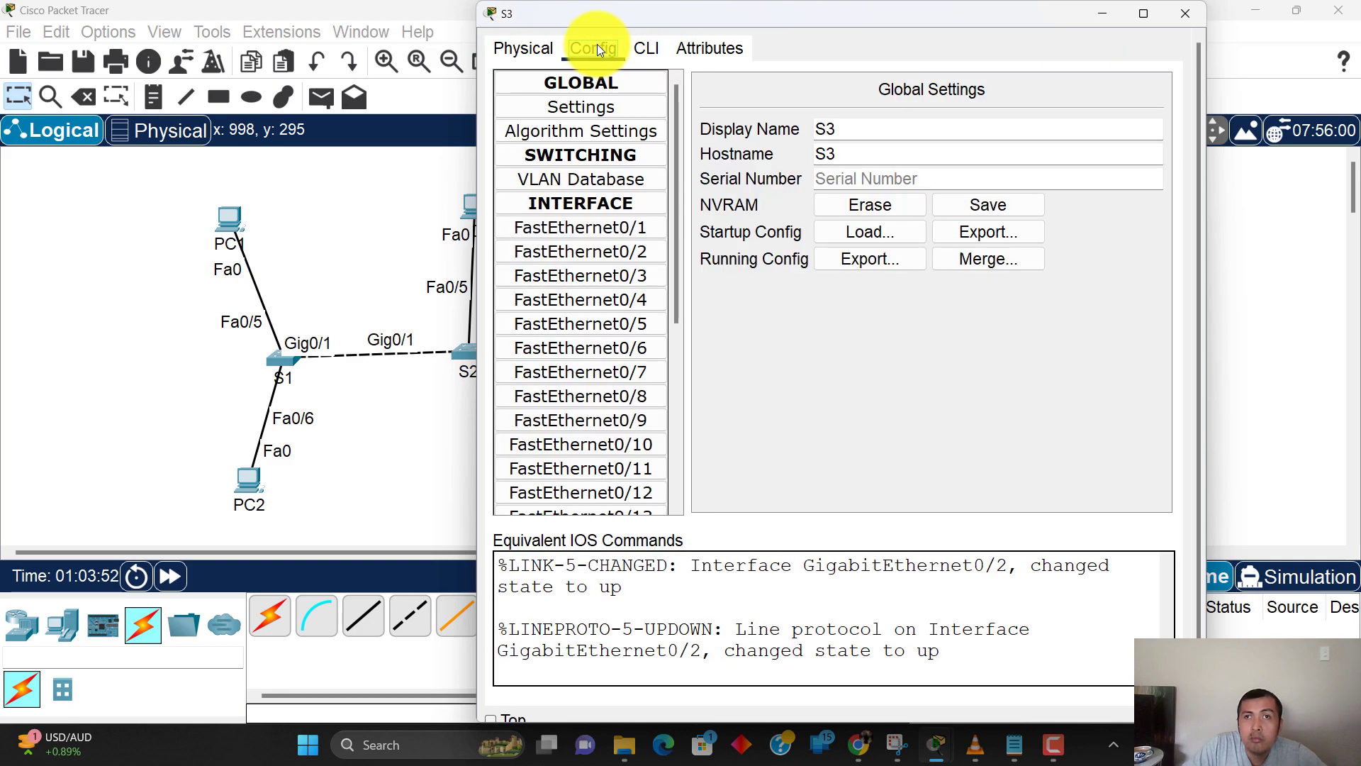
left_click(1184, 12)
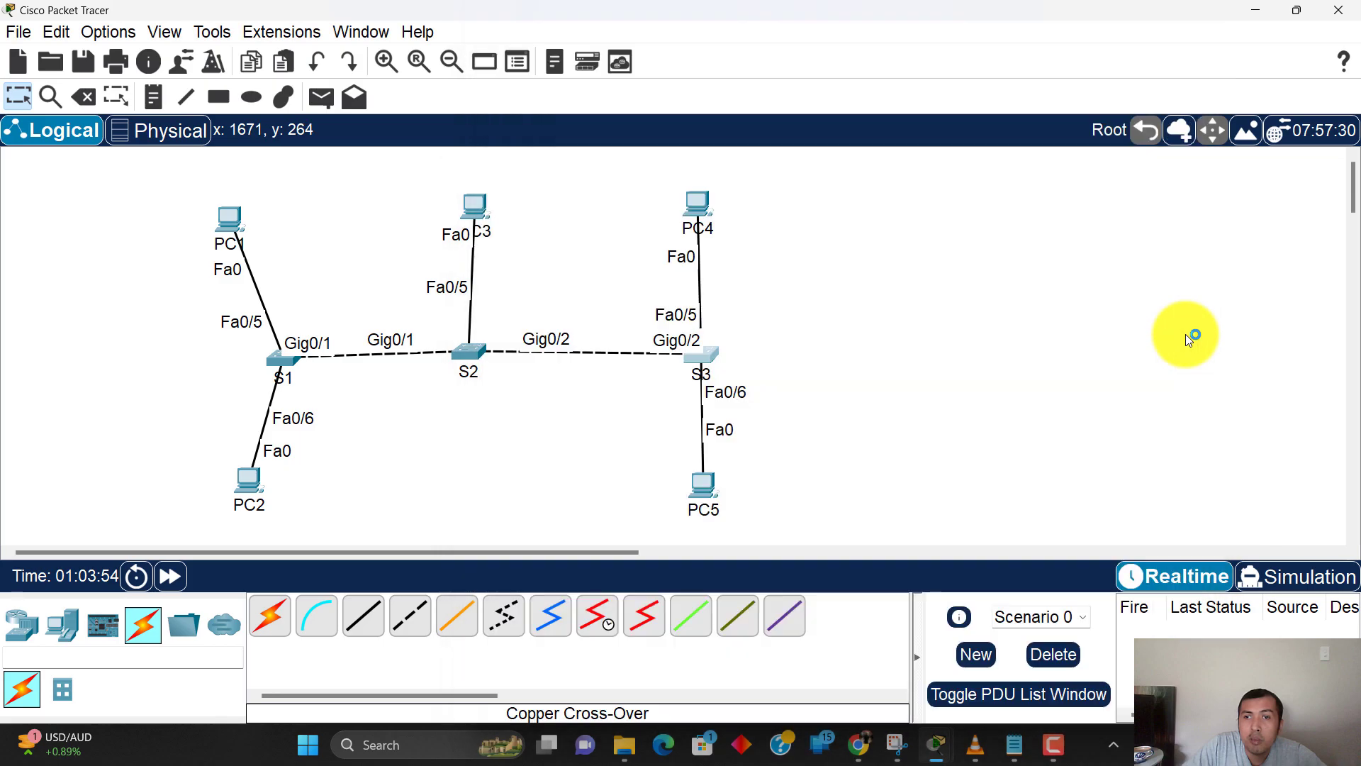
Step: Give PC5 the static IPv4 address 192.168.20.15 with the default subnet mask and the default gateway 192.168.20.1
left_click(708, 482)
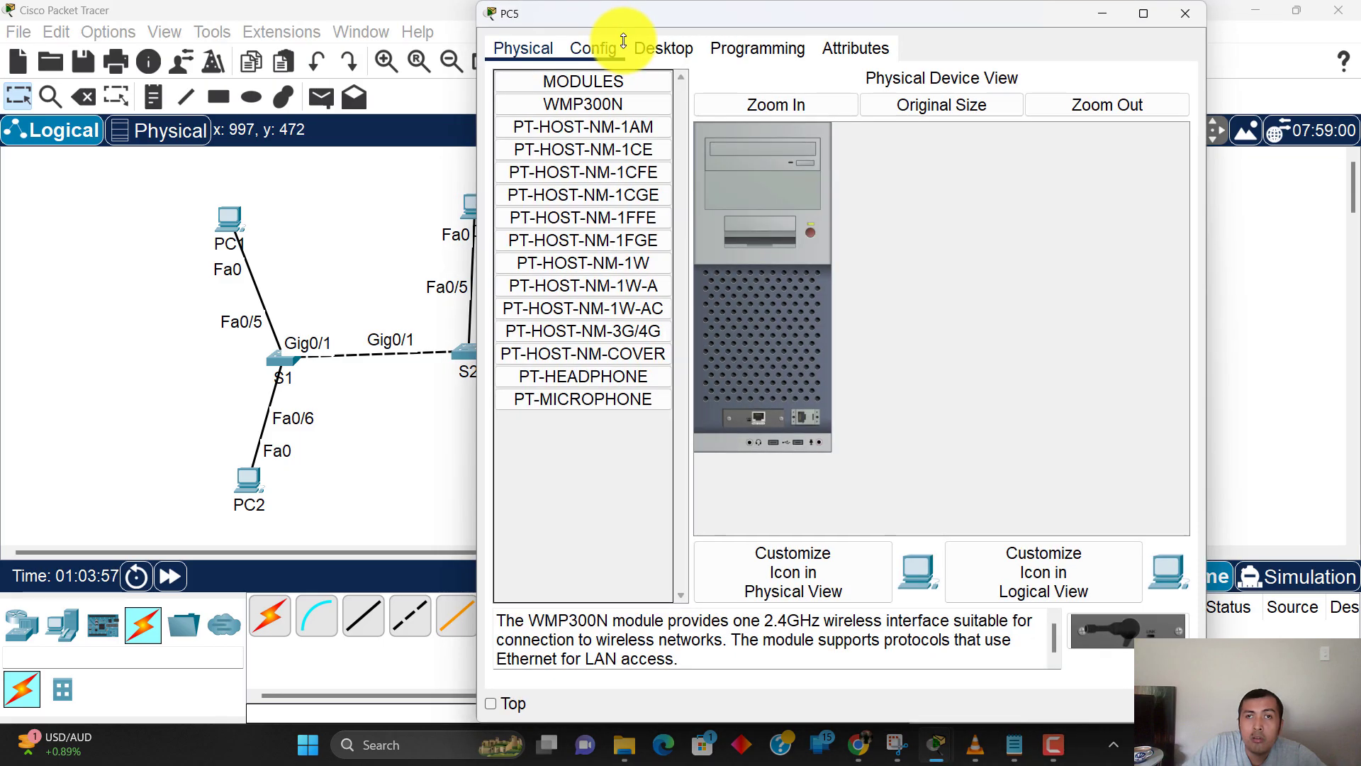
left_click(649, 47)
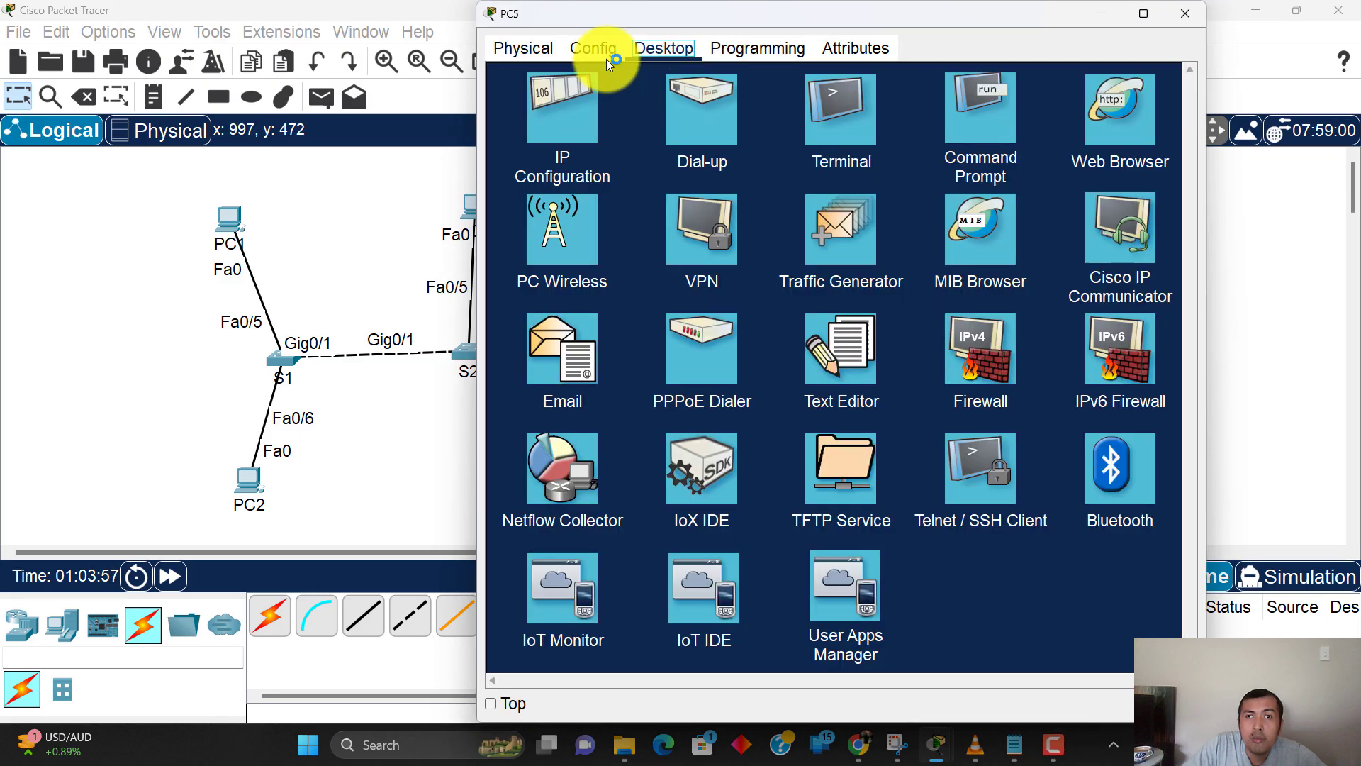
left_click(521, 109)
left_click(753, 177)
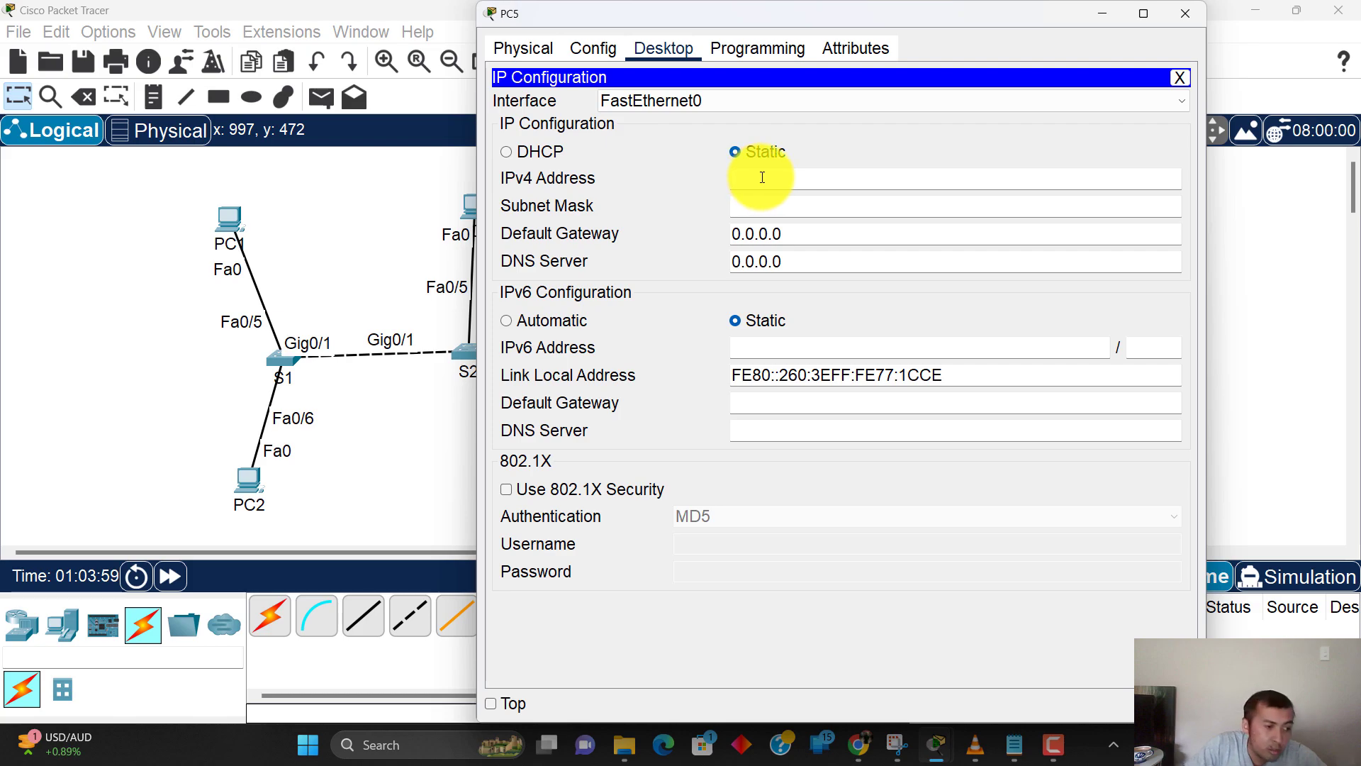
type("192.168.20.15")
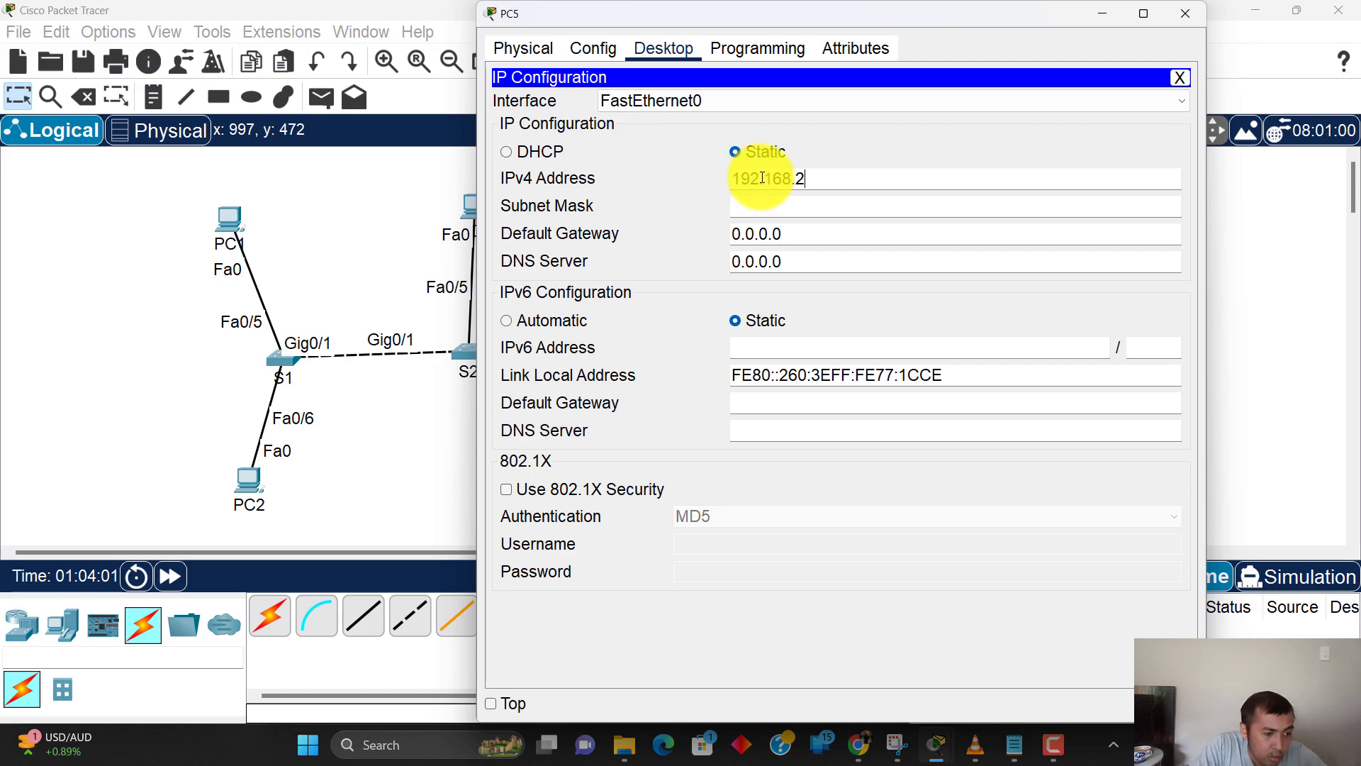
key("Tab")
key("Tab")
type("192.168.20.1")
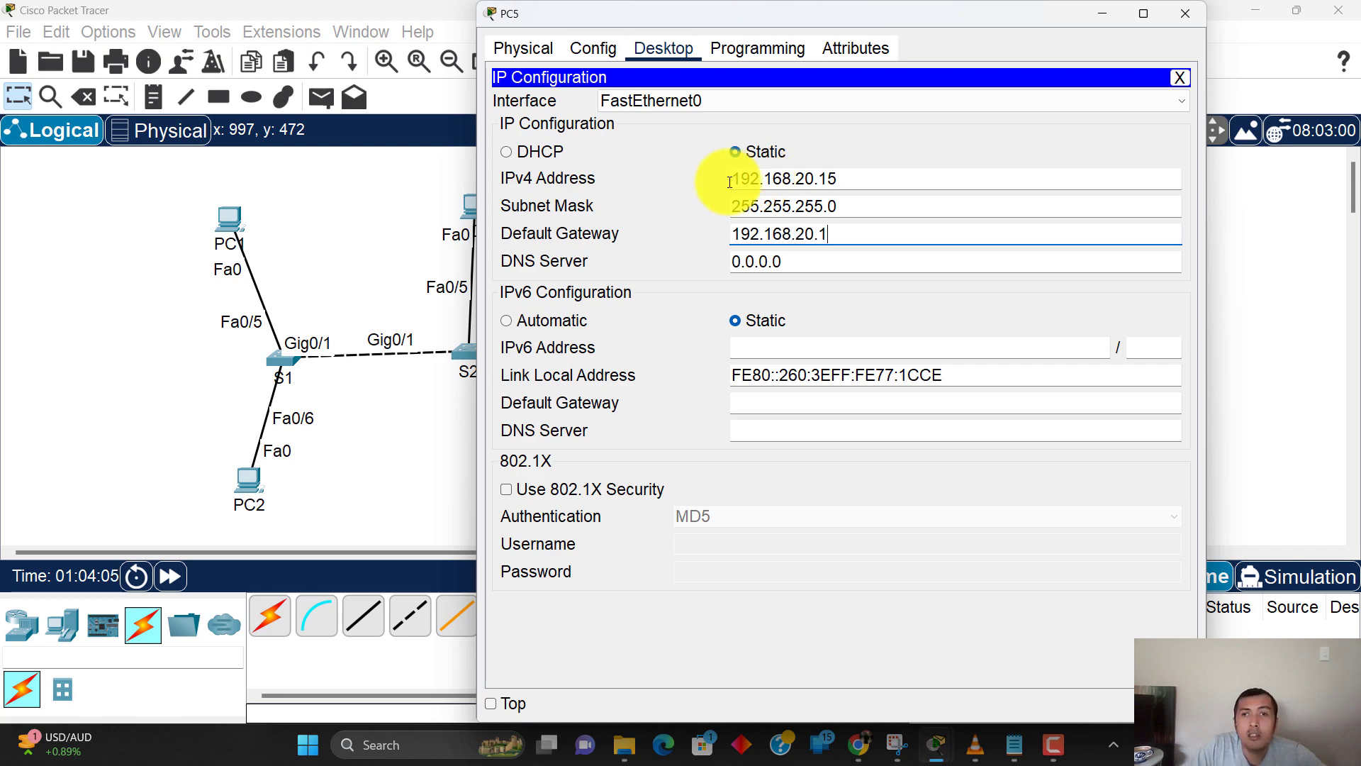
key("Tab")
left_click(1185, 21)
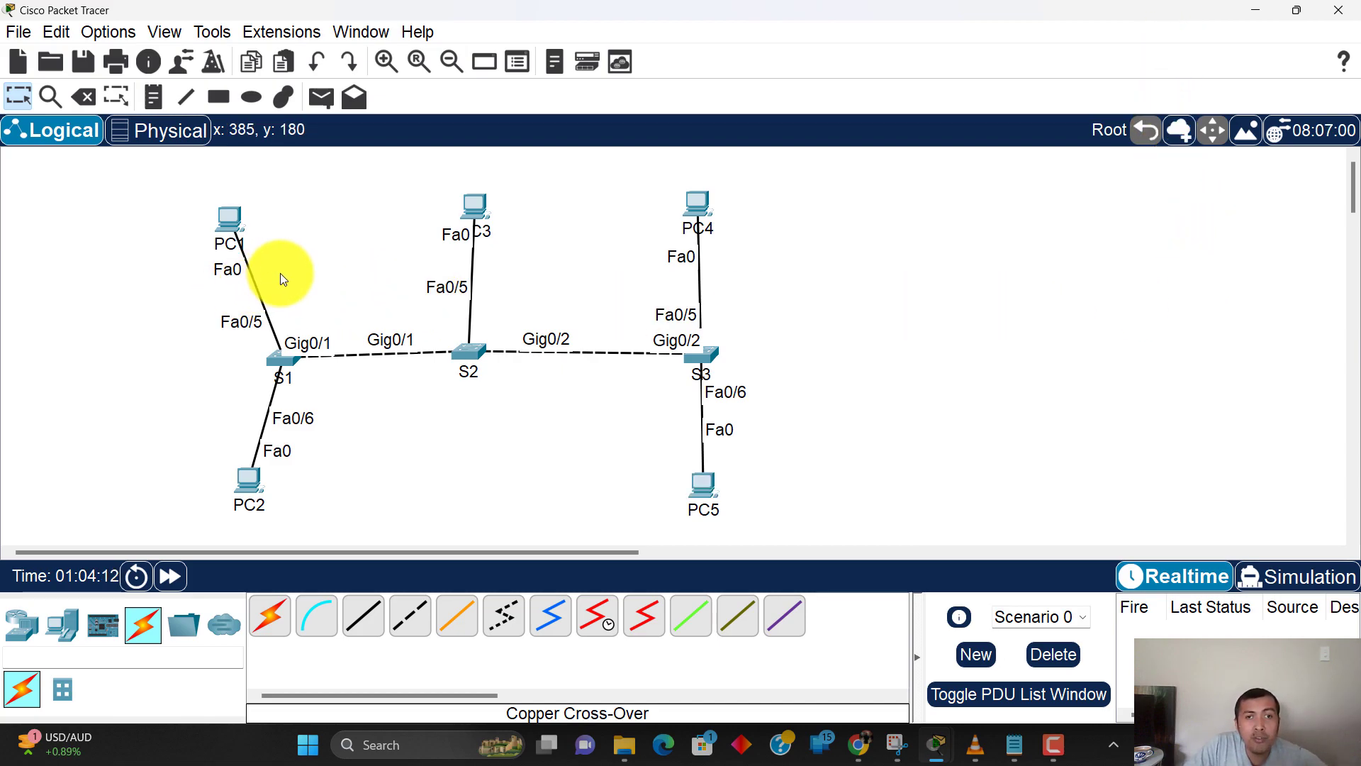
Step: Create VLAN 10 on switch S1 from its command line and name it Students
left_click(279, 357)
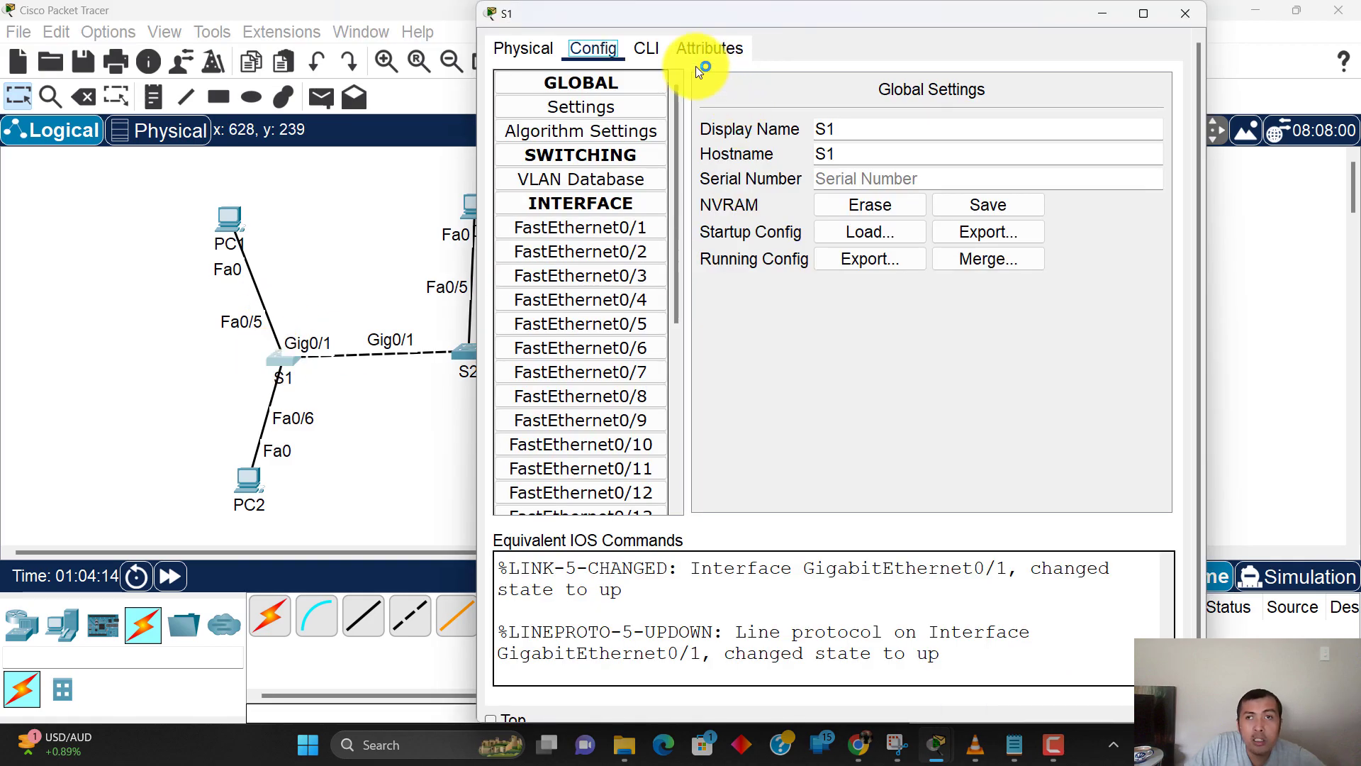
left_click(646, 59)
key("Return")
key("Return")
key("Return")
key("Return")
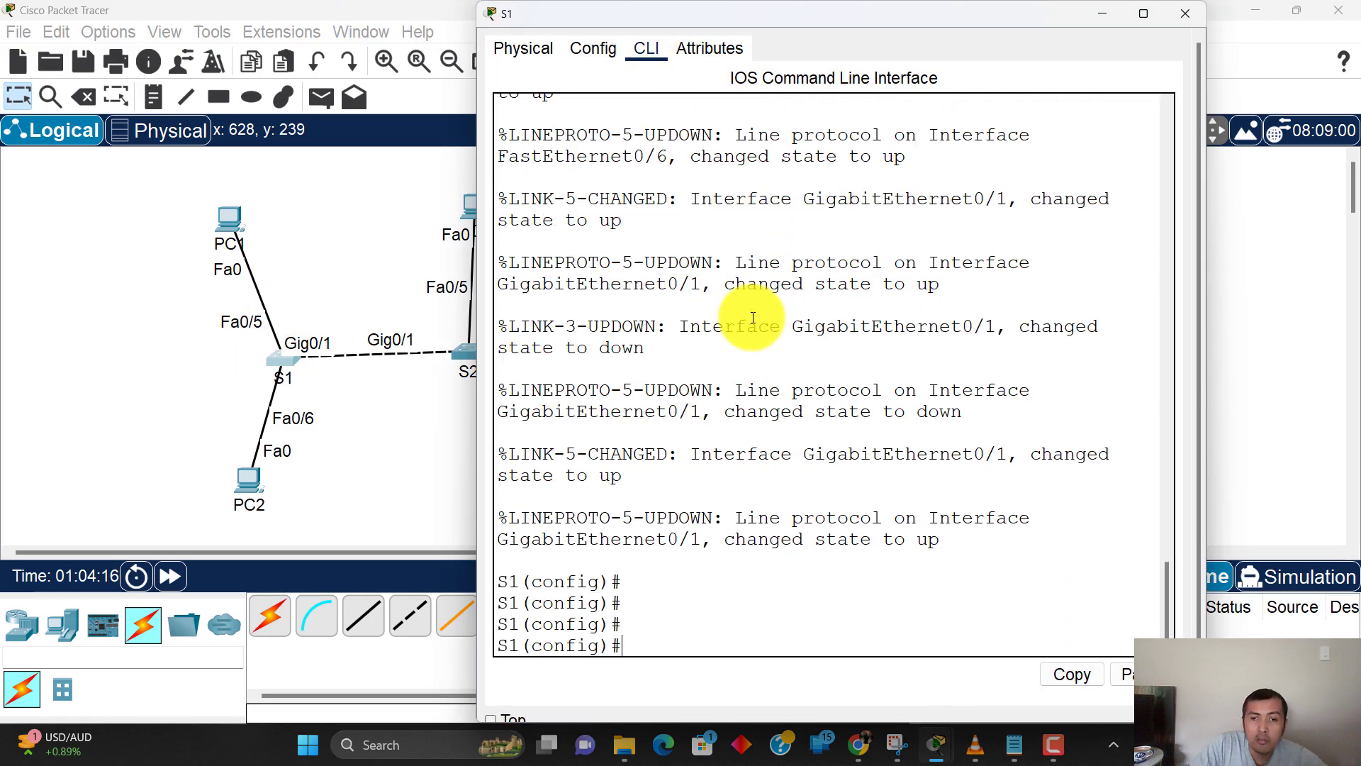
key("Return")
key("Return")
key("Return")
key("Return")
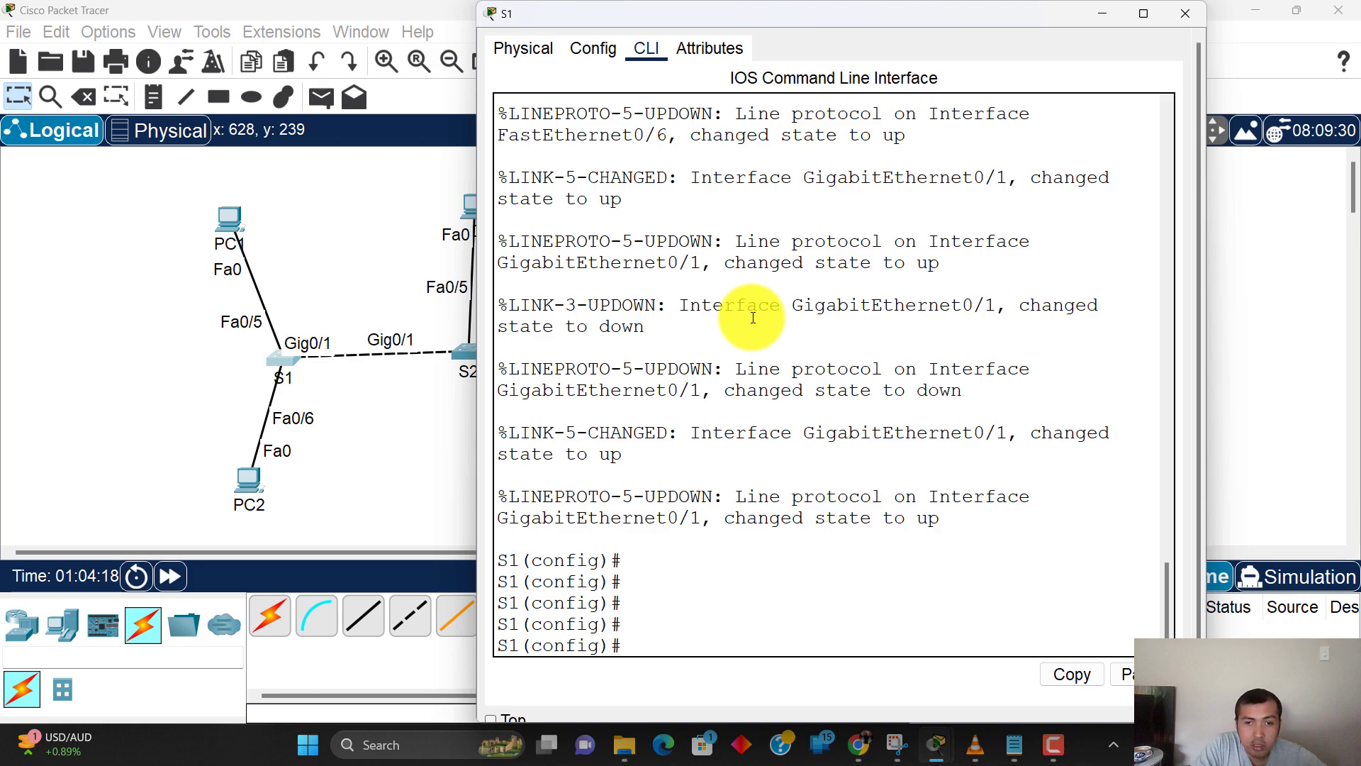
type("VLAN 10")
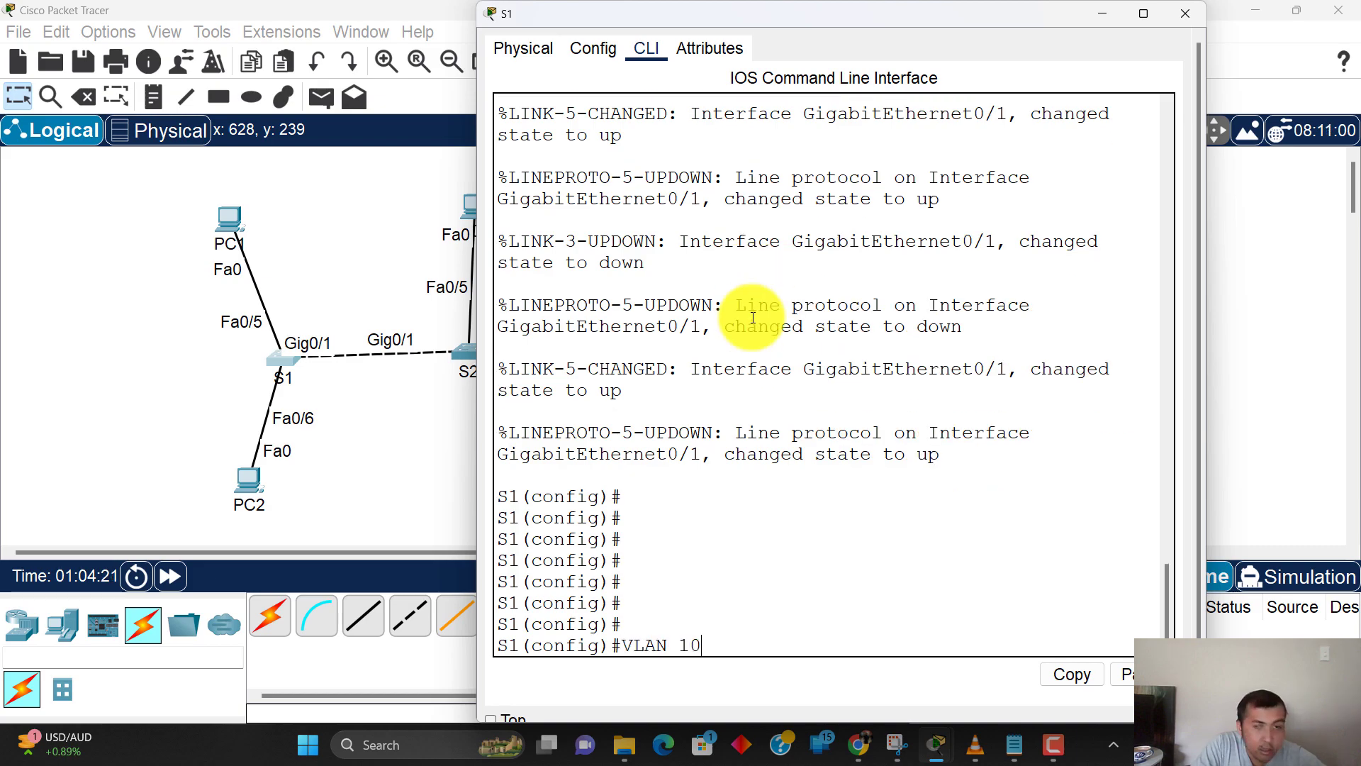
key("Return")
type("NAME Students")
key("Return")
Step: Create VLAN 20 on switch S1 and name it Faculty
type("vlan 20")
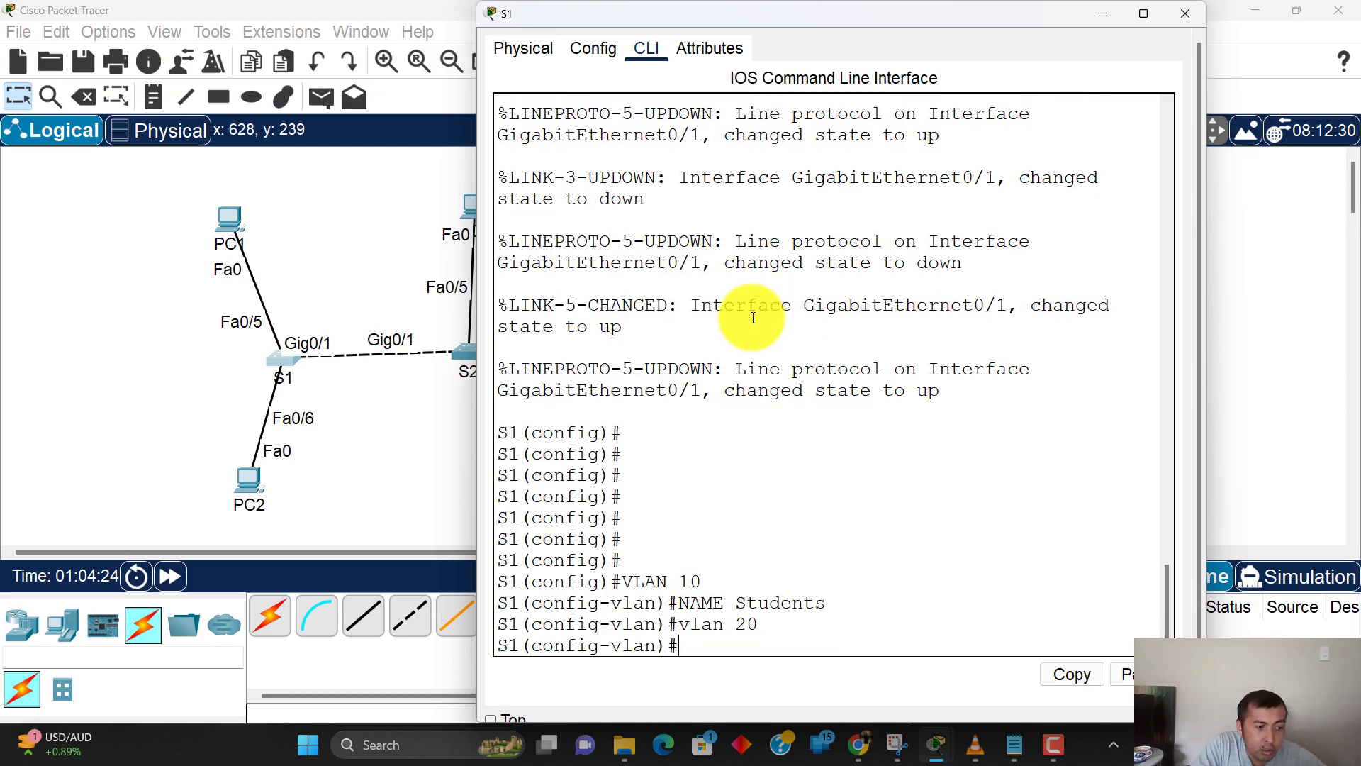
key("Return")
type("name Faculty")
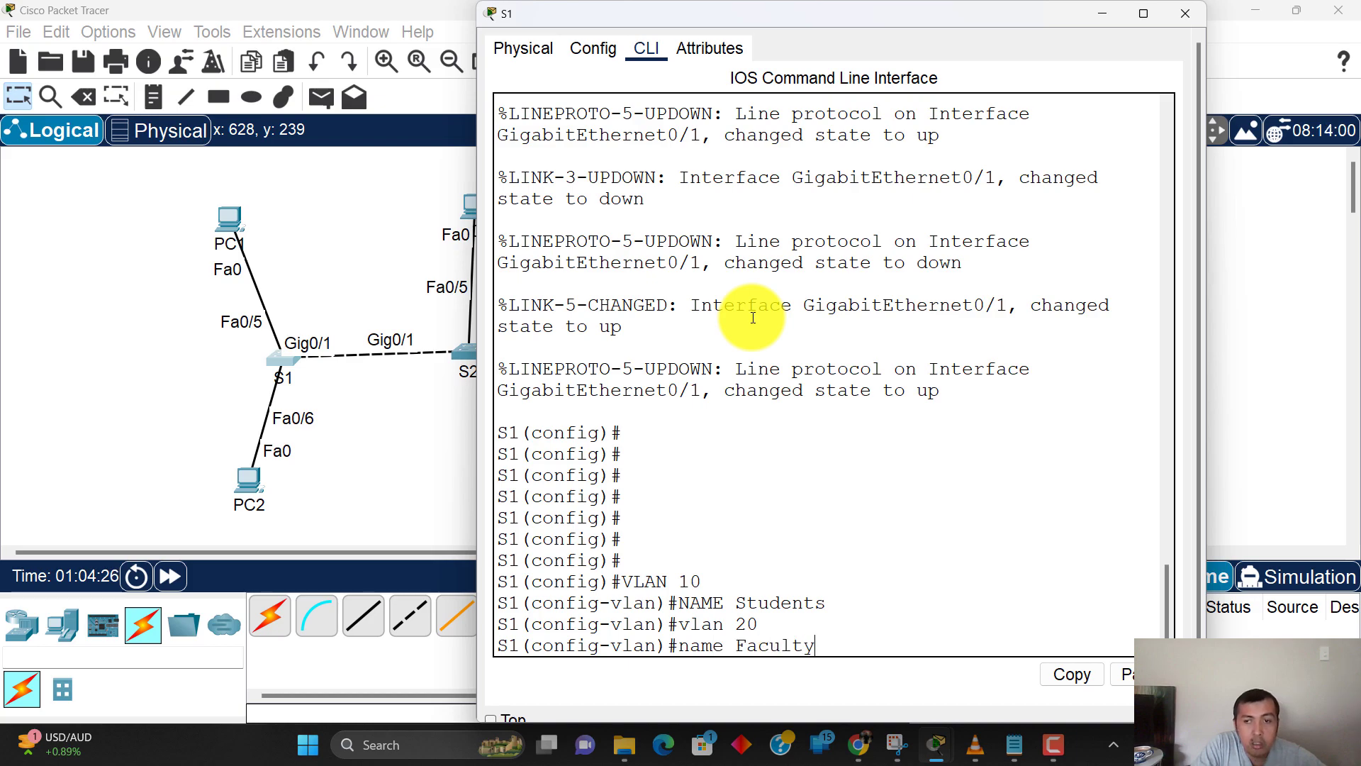
key("Return")
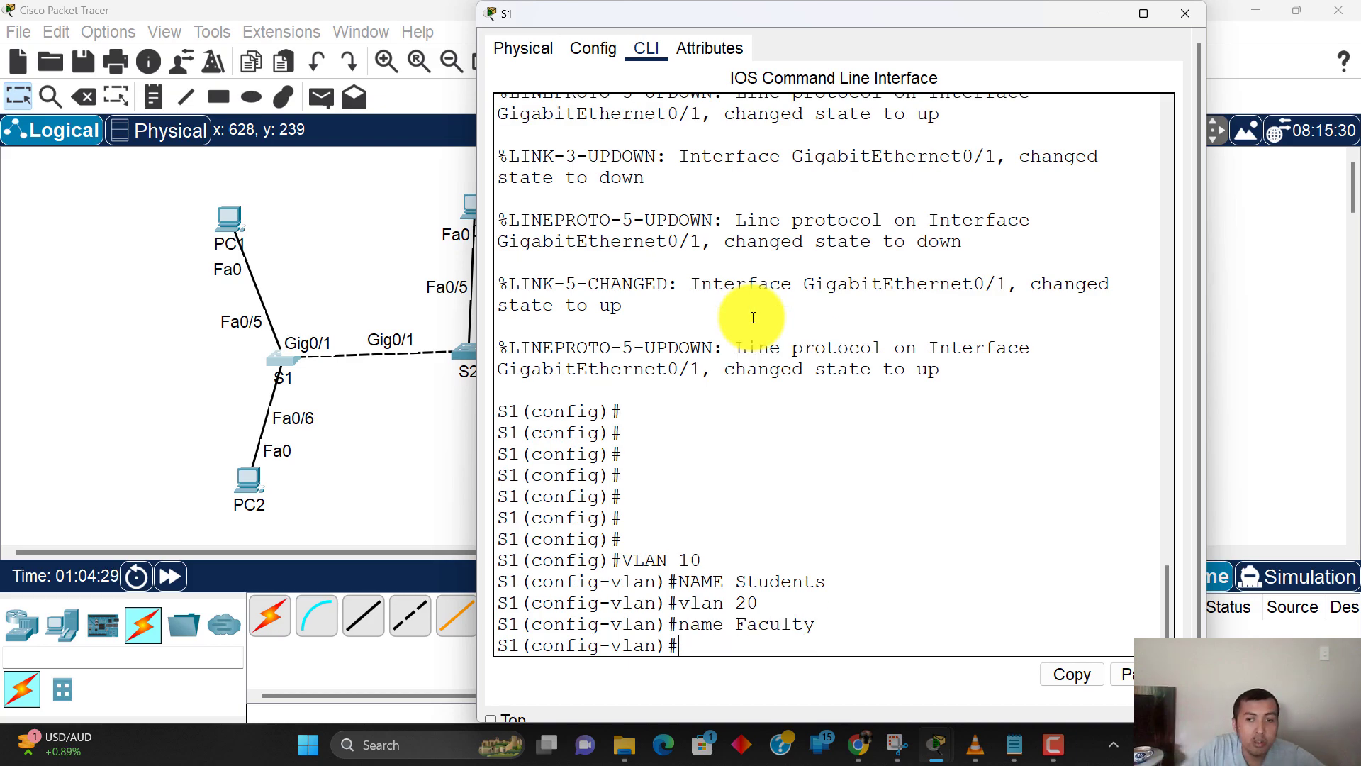
Step: Create VLAN 10 on switch S2 from its command line and name it Students
left_click(468, 353)
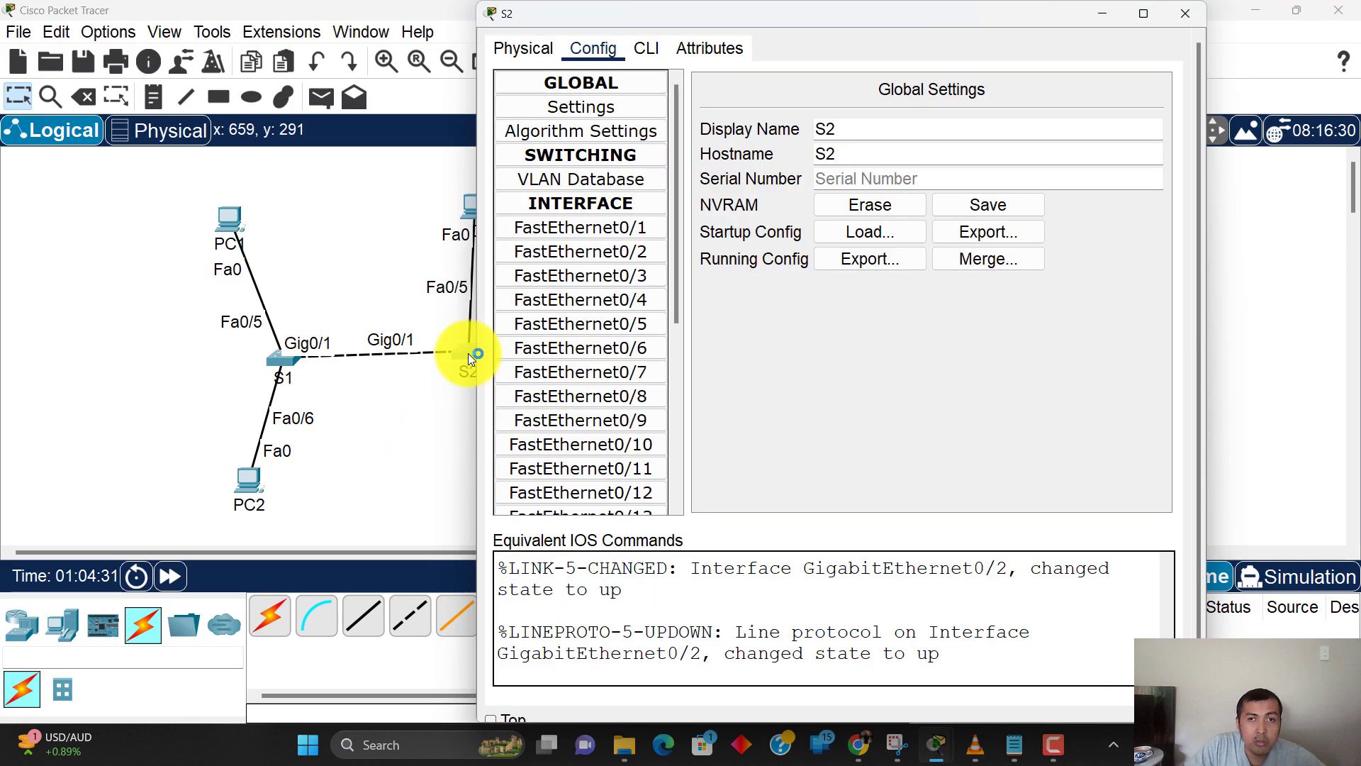
left_click(645, 50)
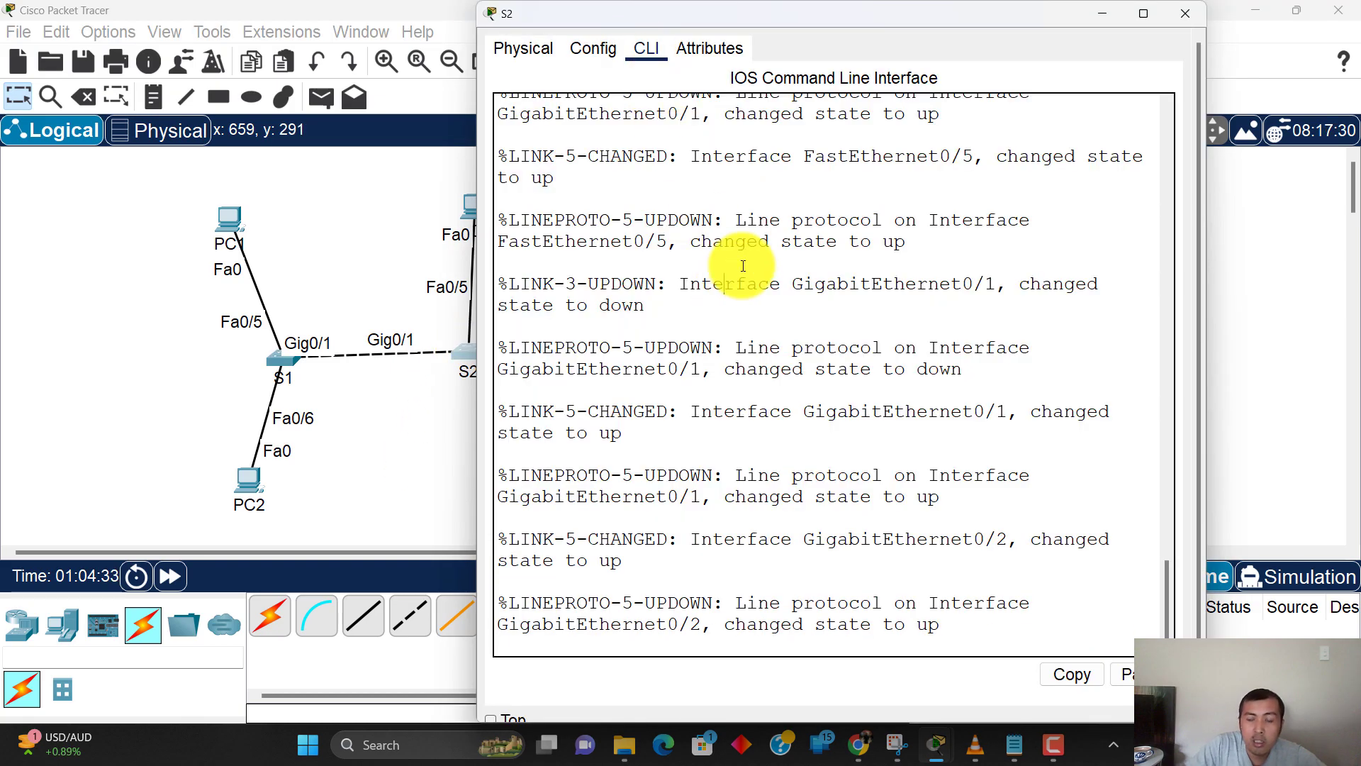
key("Return")
key("Return")
key("Return")
key("Return")
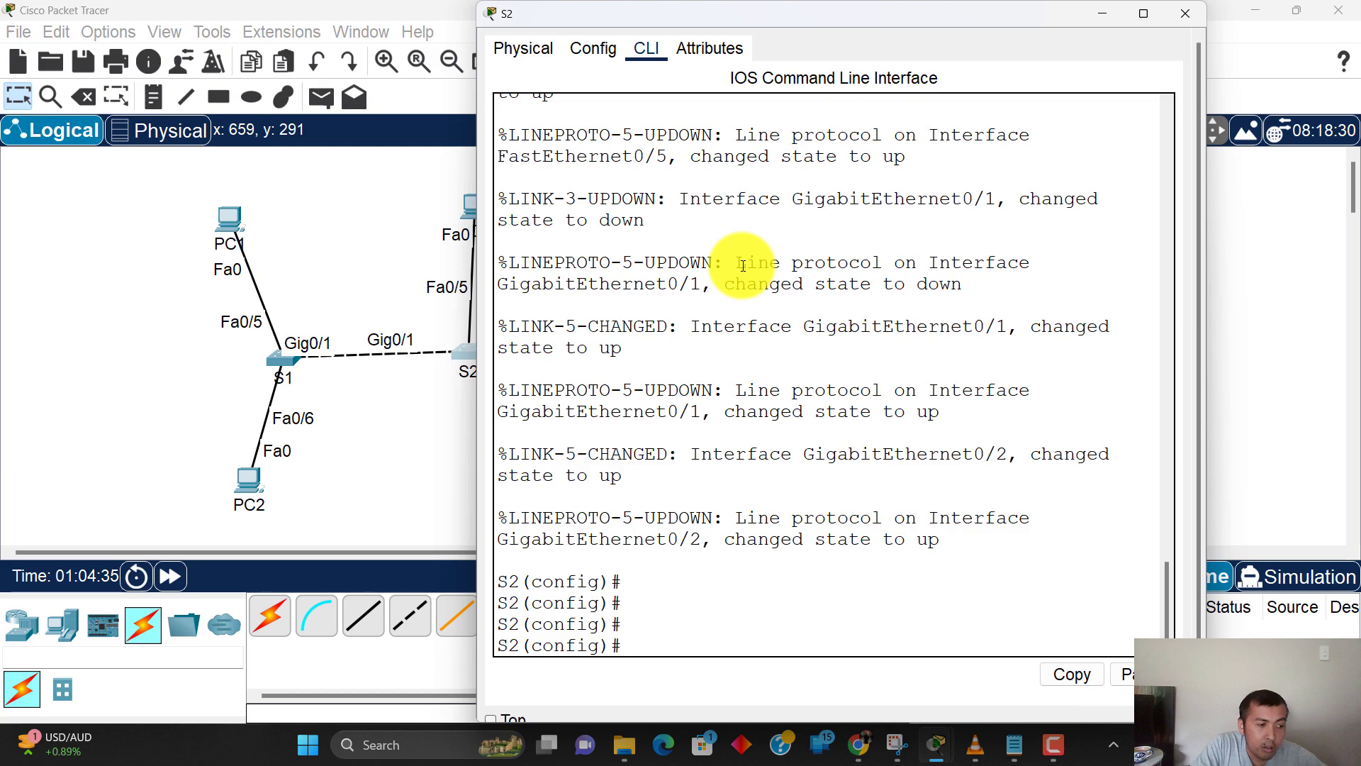
type("vlan 10")
key("Return")
type("name Stdu")
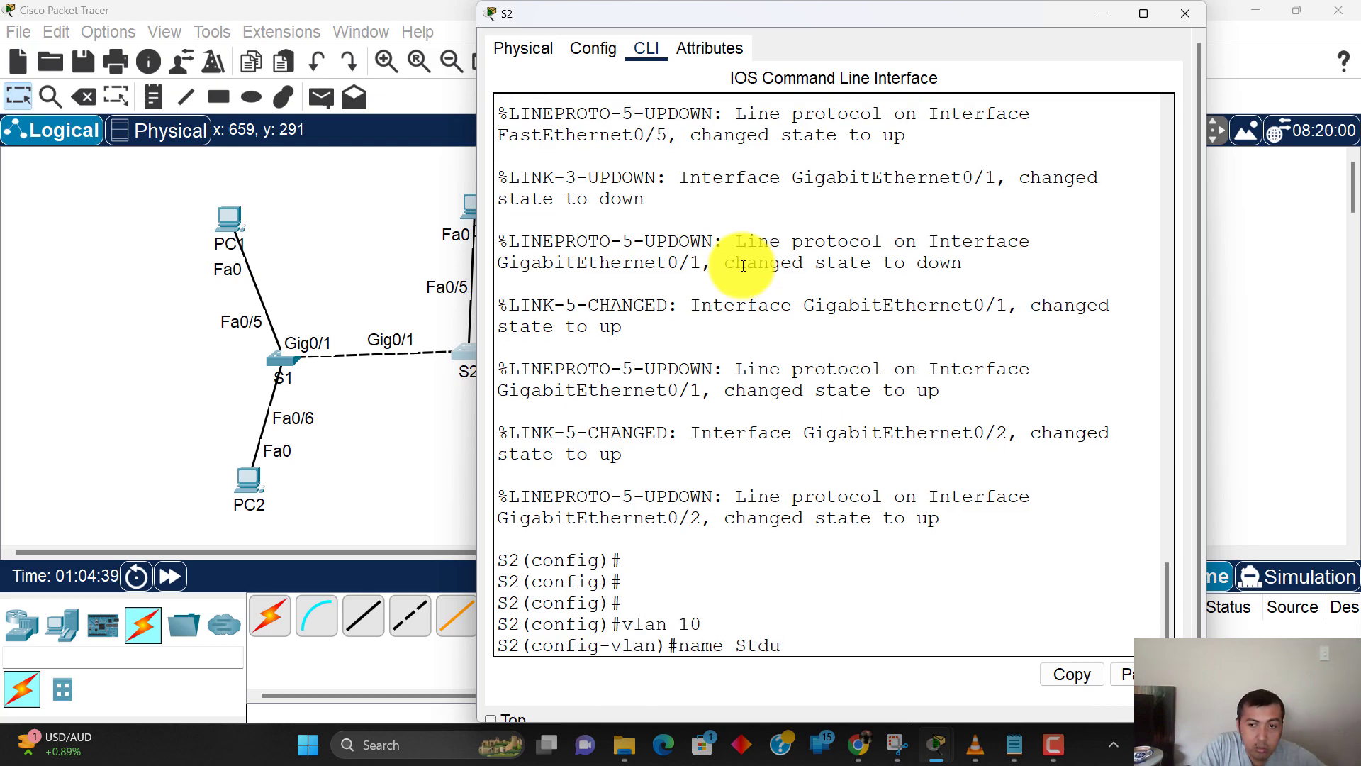
type("dents")
key("Return")
Step: Create VLAN 20 on switch S2, name it Faculty, and return to the topology
type("vlan)#vlan 20")
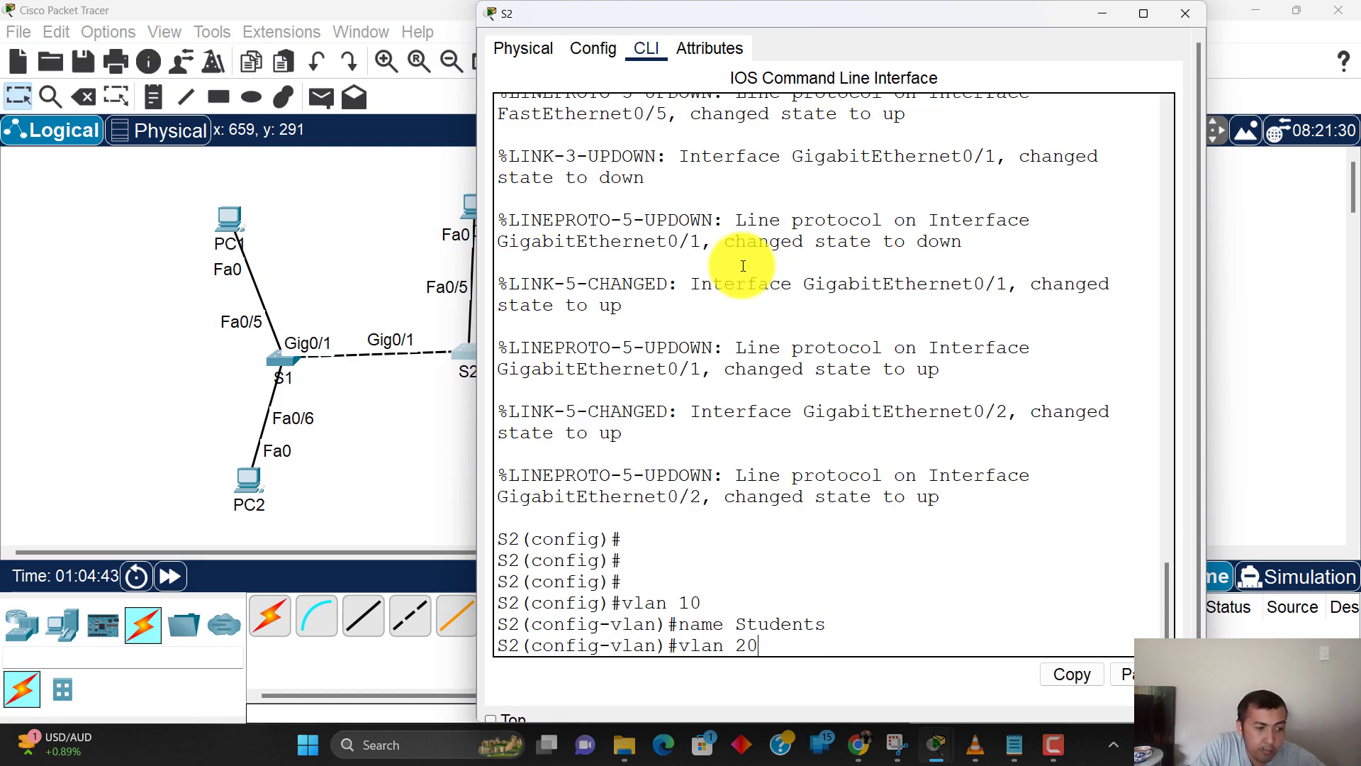
key("Return")
type("name Faculty")
key("Return")
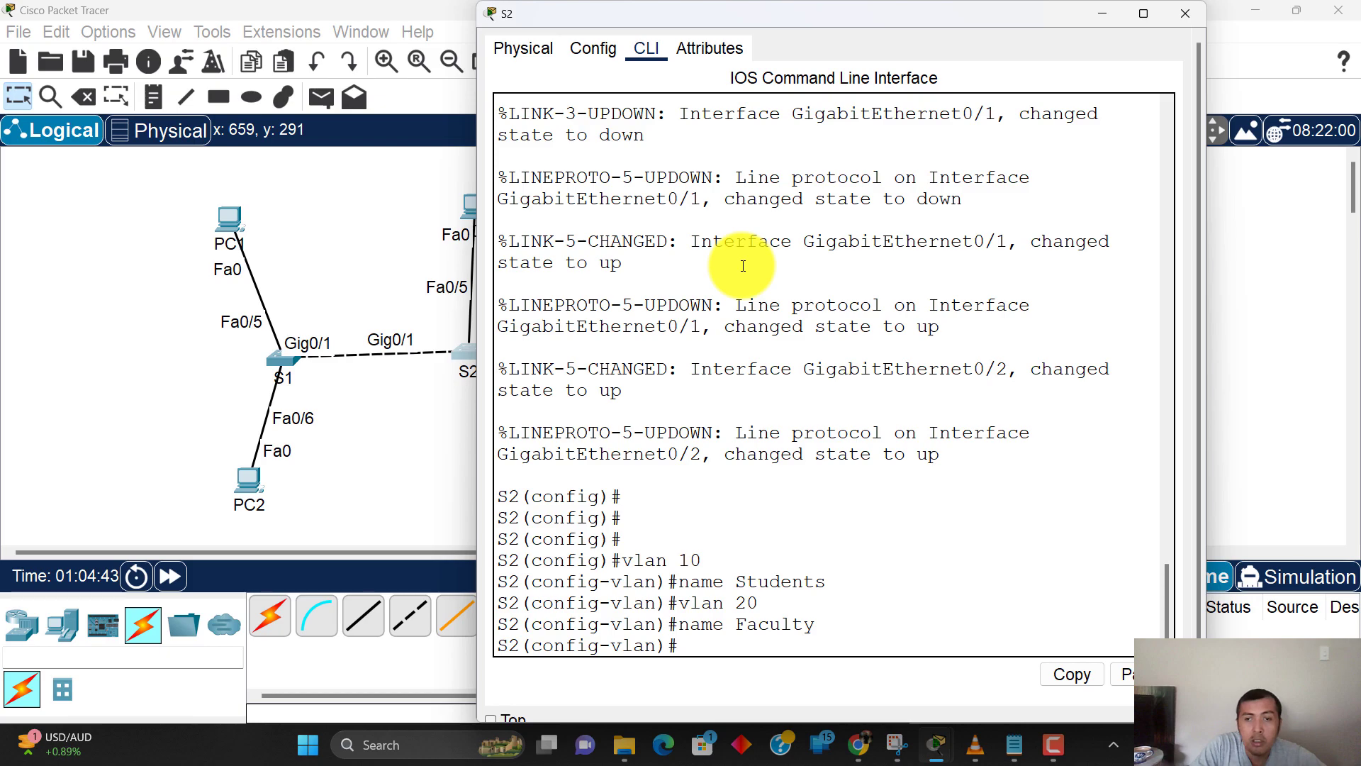
left_click(372, 218)
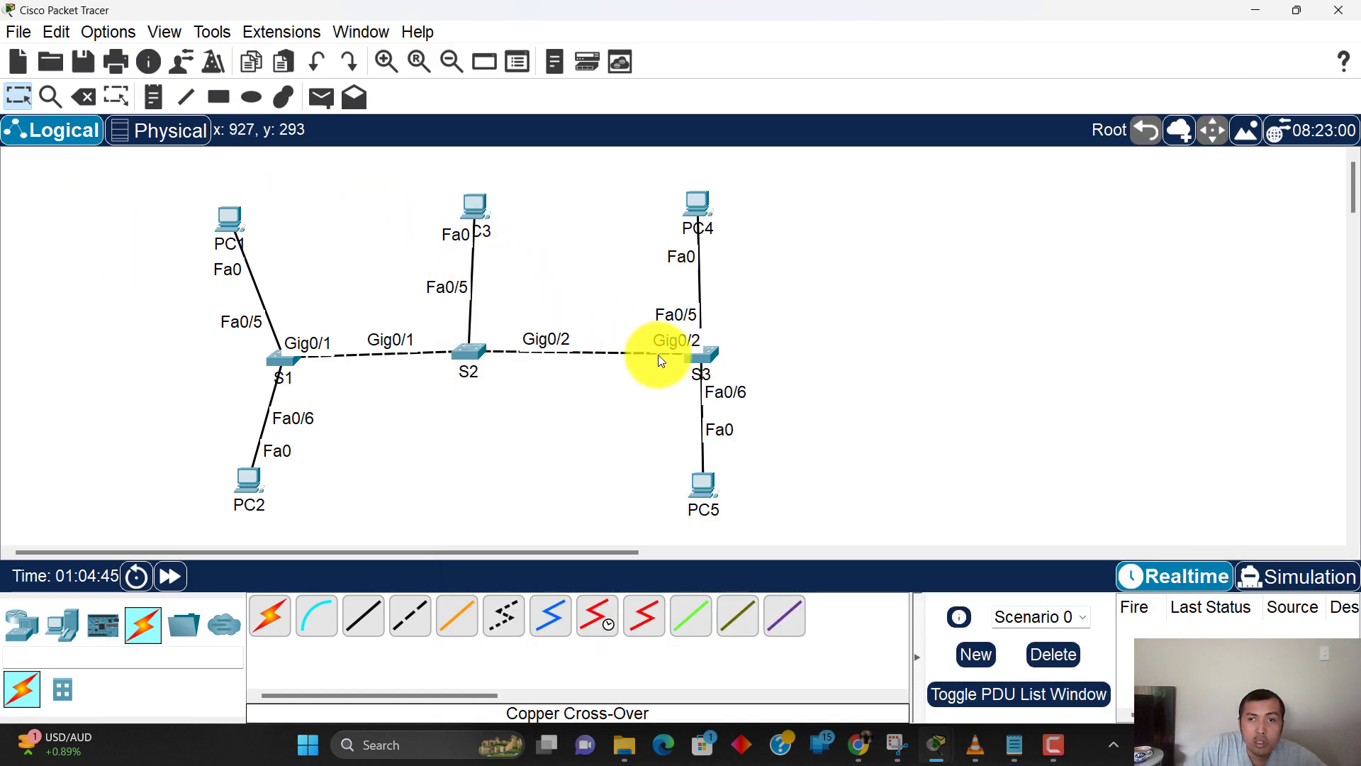
Step: Create VLAN 10 on switch S3 from its command line and name it Students
left_click(698, 355)
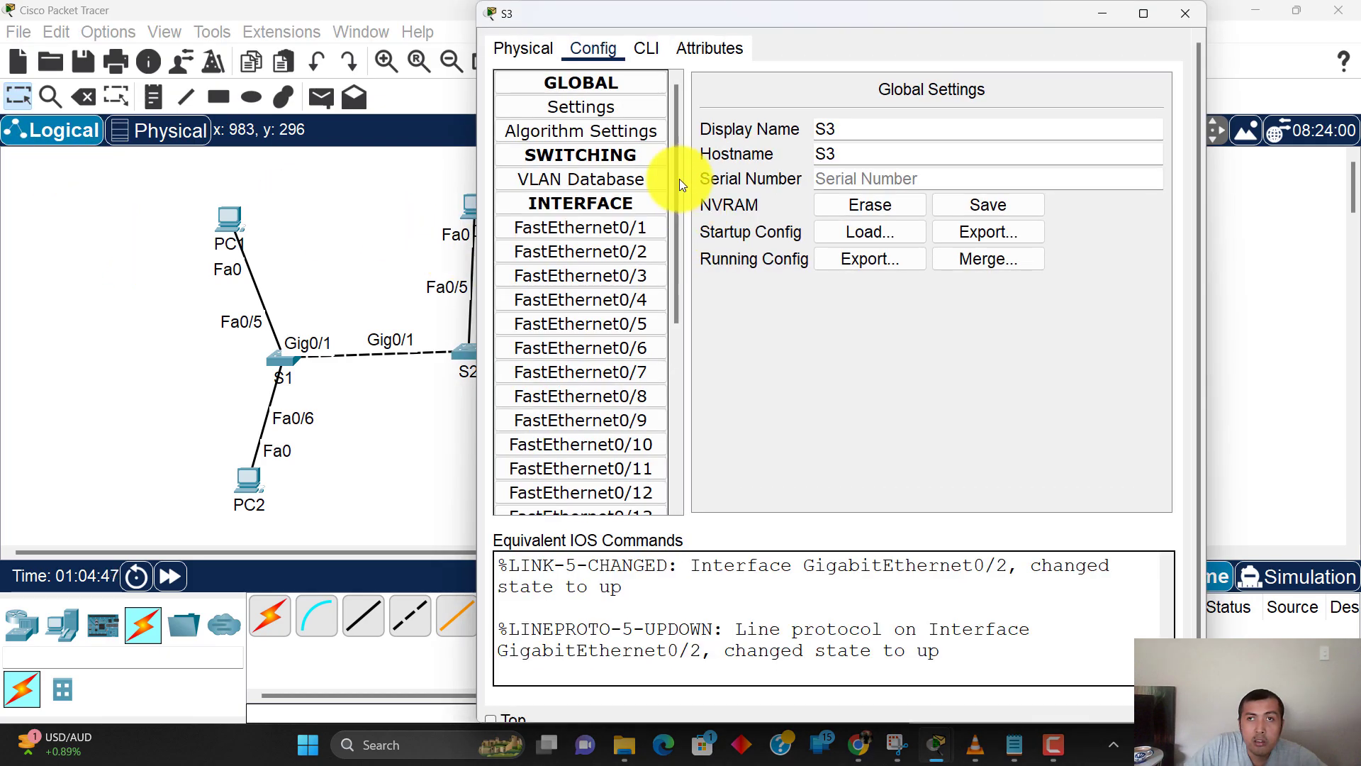
left_click(645, 45)
key("Return")
key("Return")
key("Return")
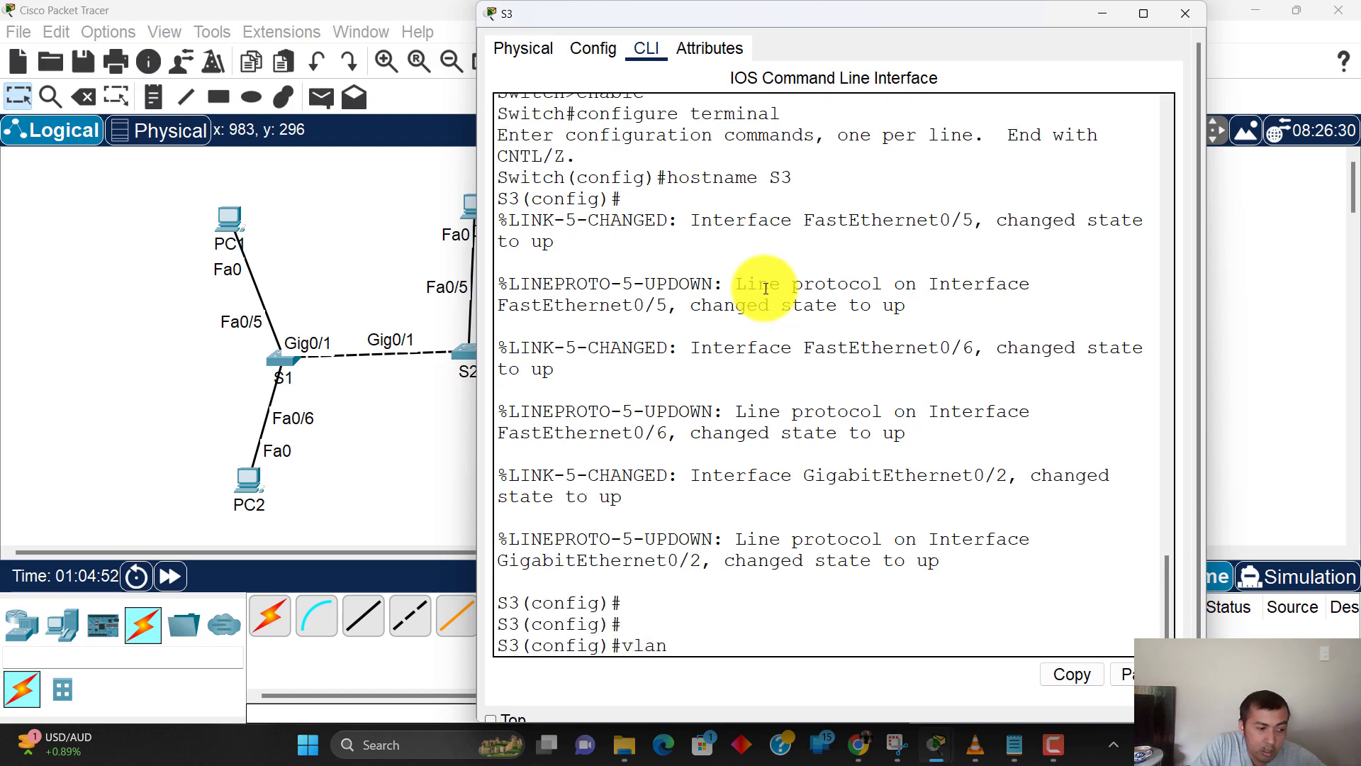
type("vlan 10")
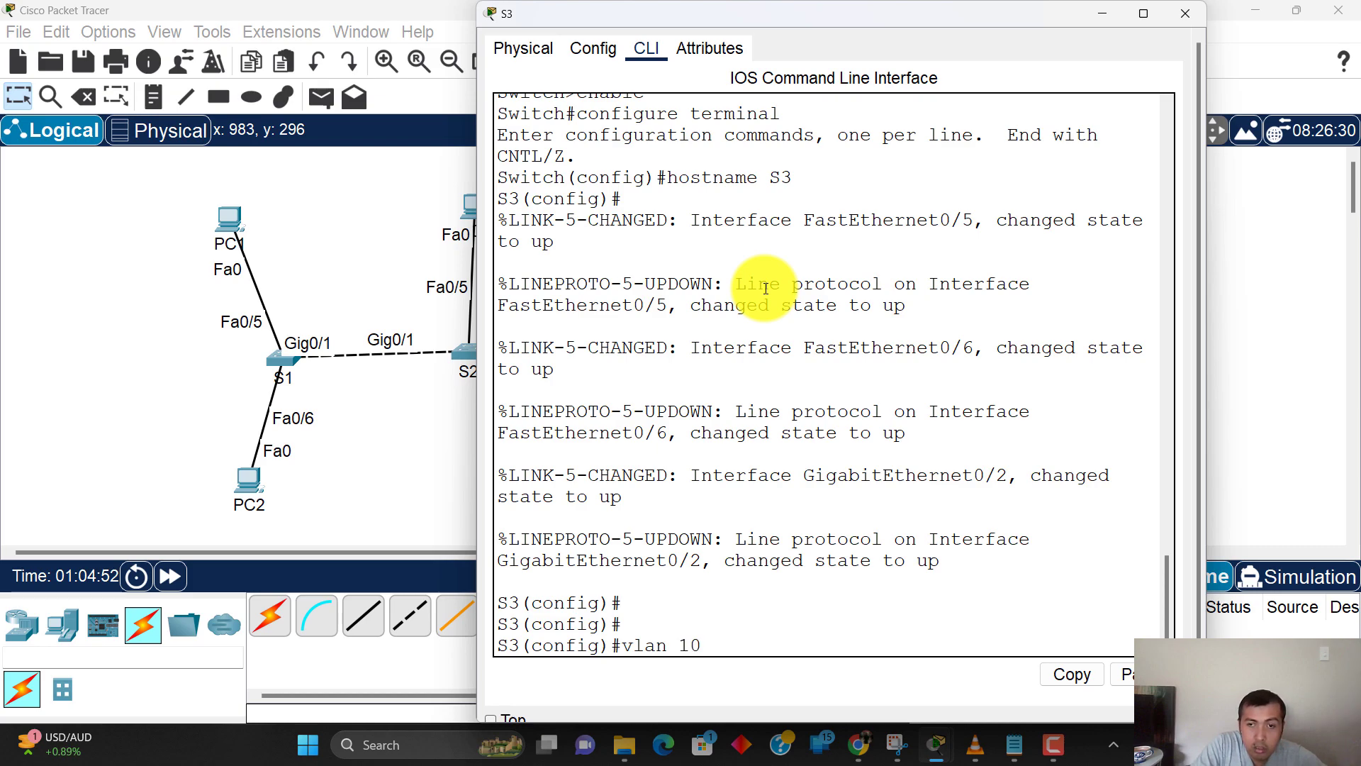
key("Return")
type("name Students")
key("Return")
Step: Create VLAN 20 on switch S3, name it Faculty, and return to the topology
type("vlan 20")
key("Return")
type("name Faculty")
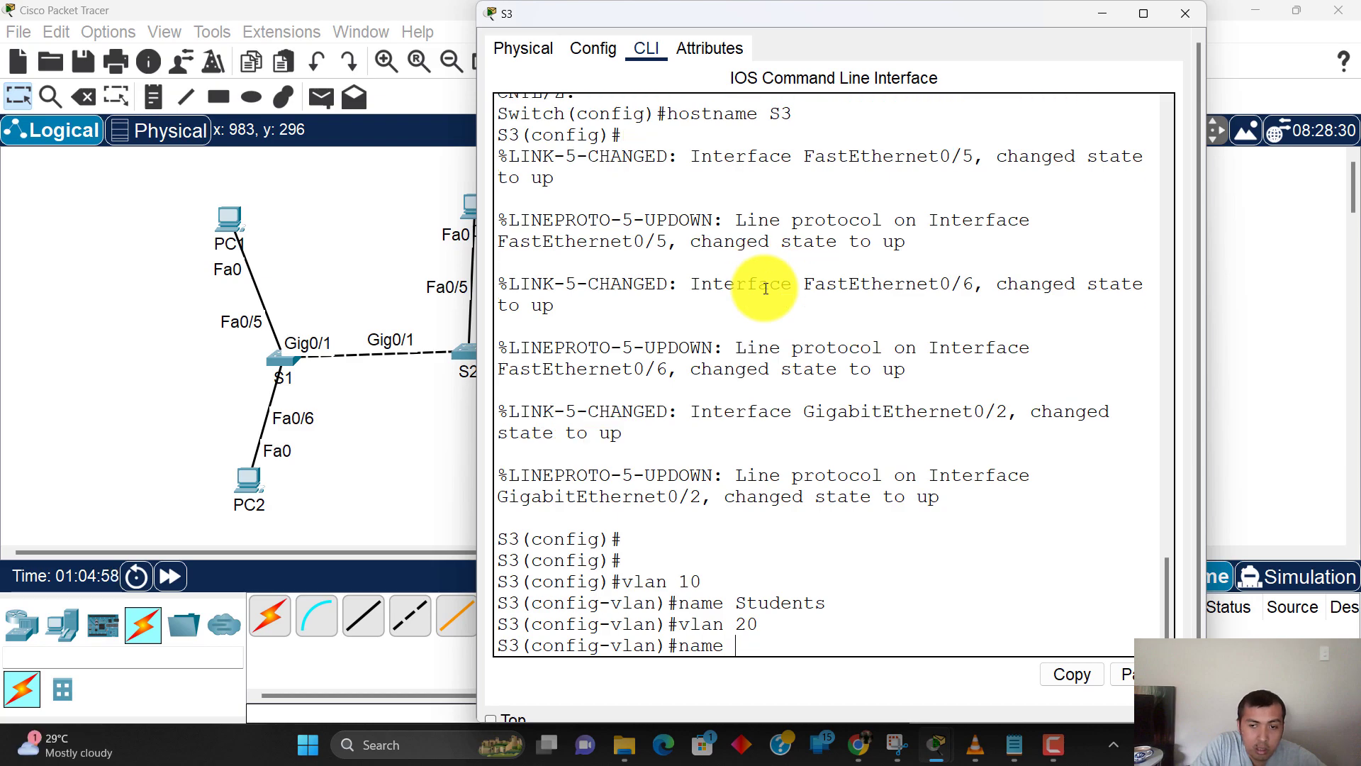
key("Return")
key("Return")
key("Return")
key("Return")
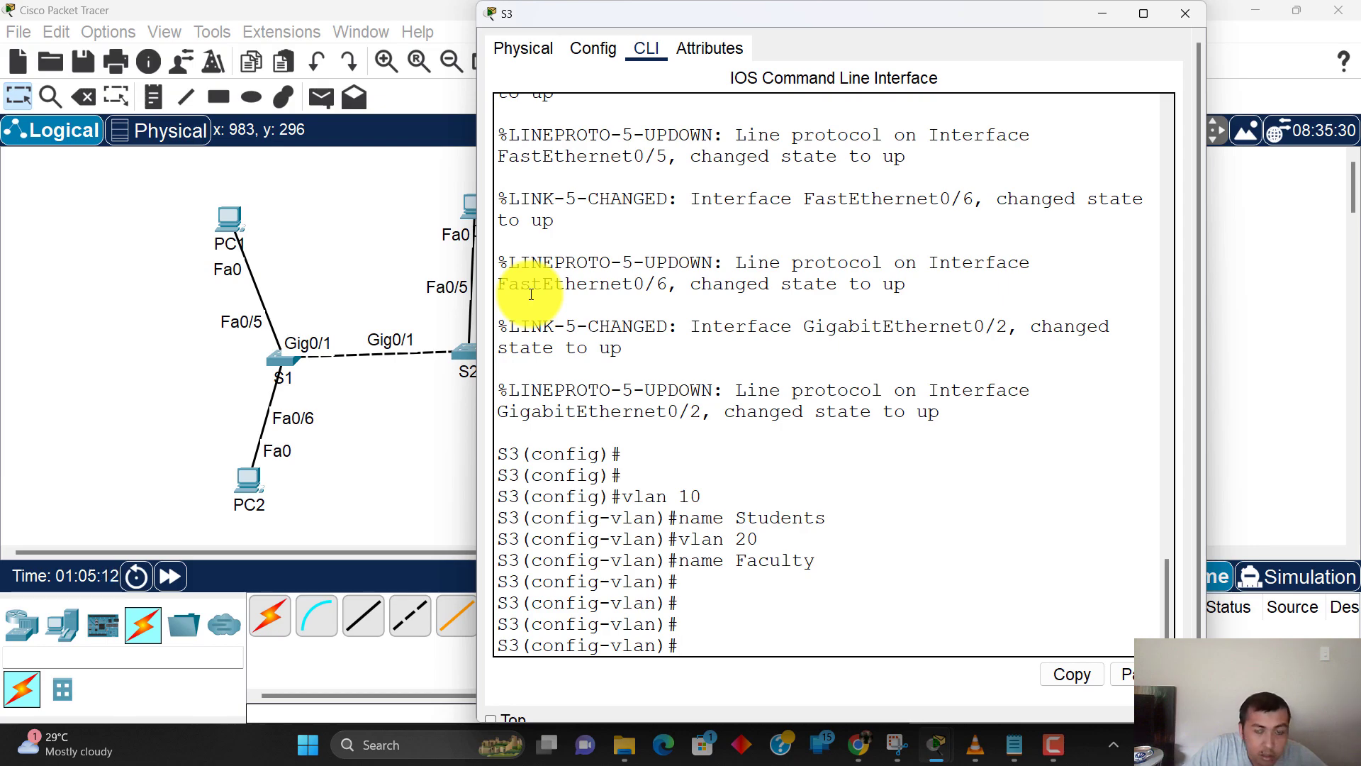
left_click(419, 383)
Step: Create VLAN 99 on switch S1 from its command line and name it Management
left_click(276, 362)
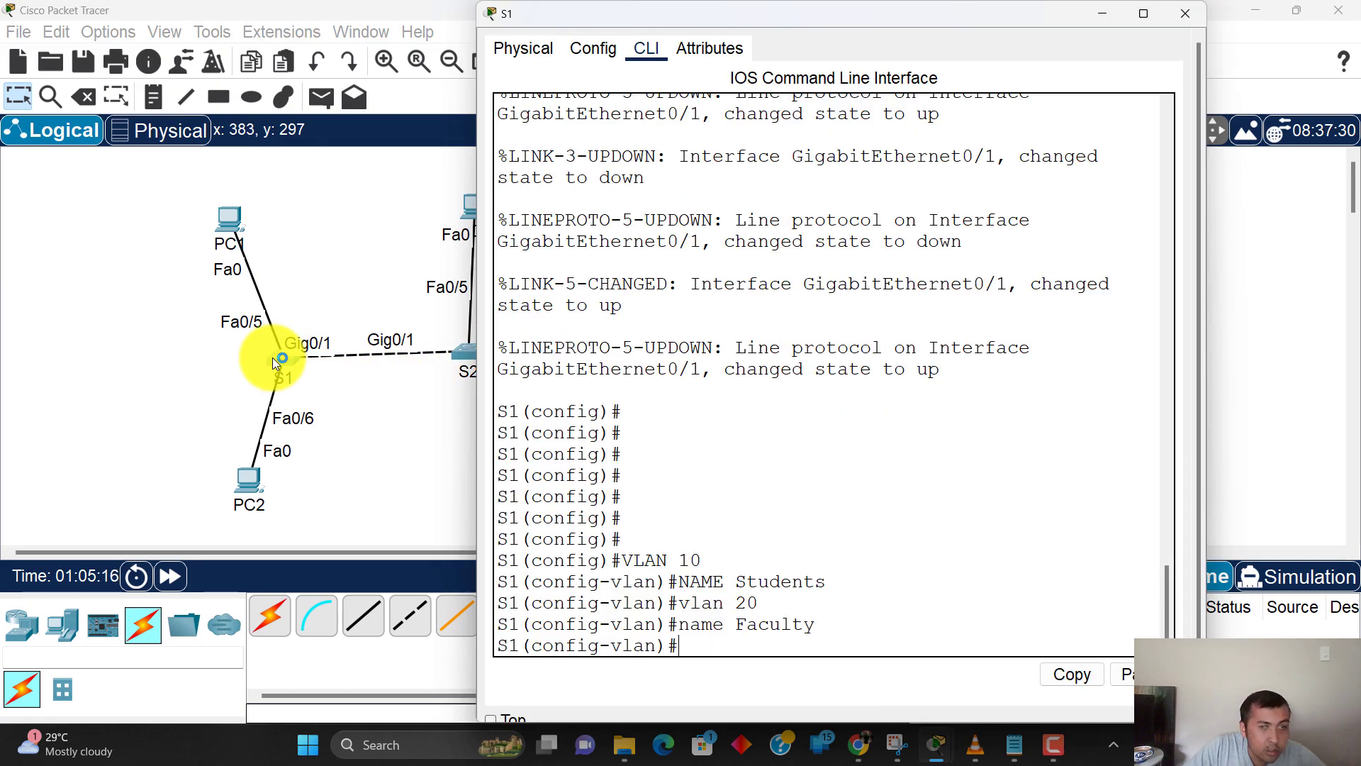
key("Return")
key("Return")
key("Return")
key("Return")
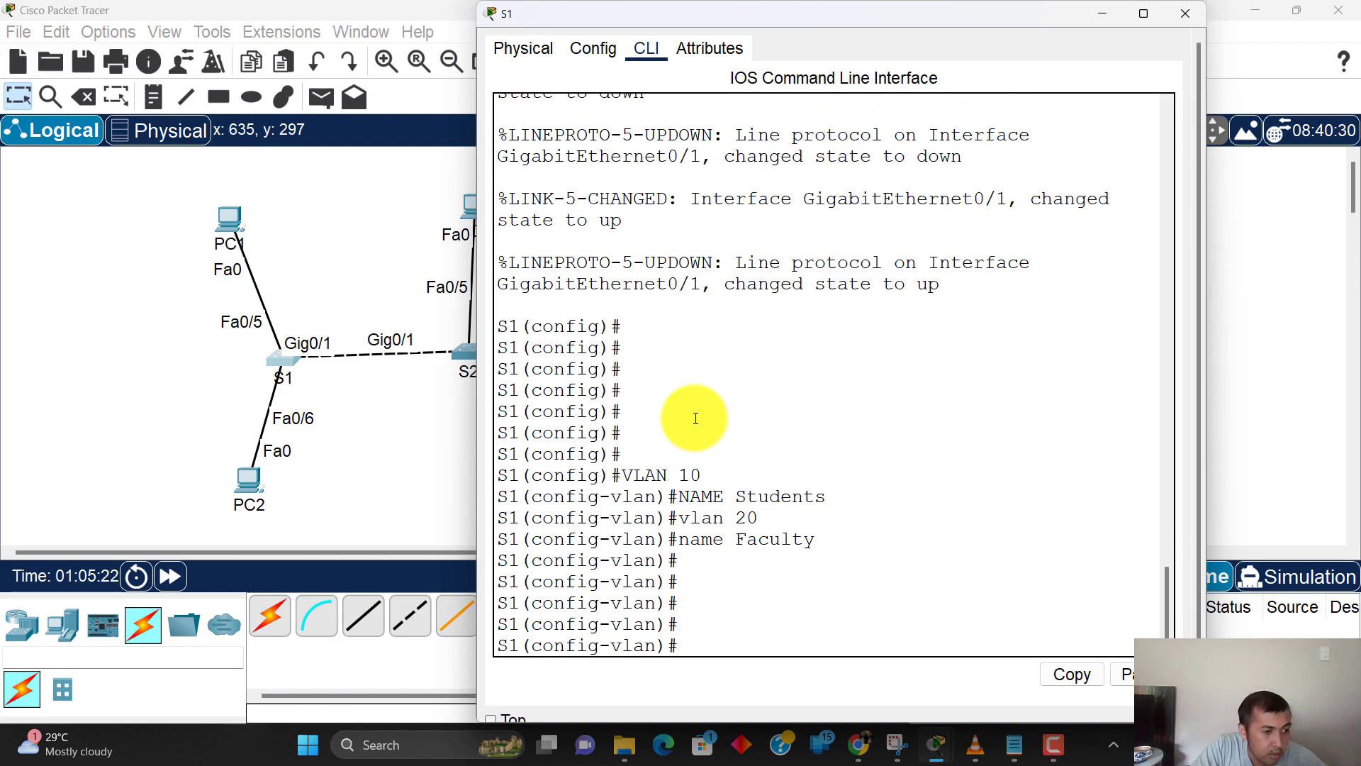
key("Return")
key("Return")
type("vlan 99")
key("Return")
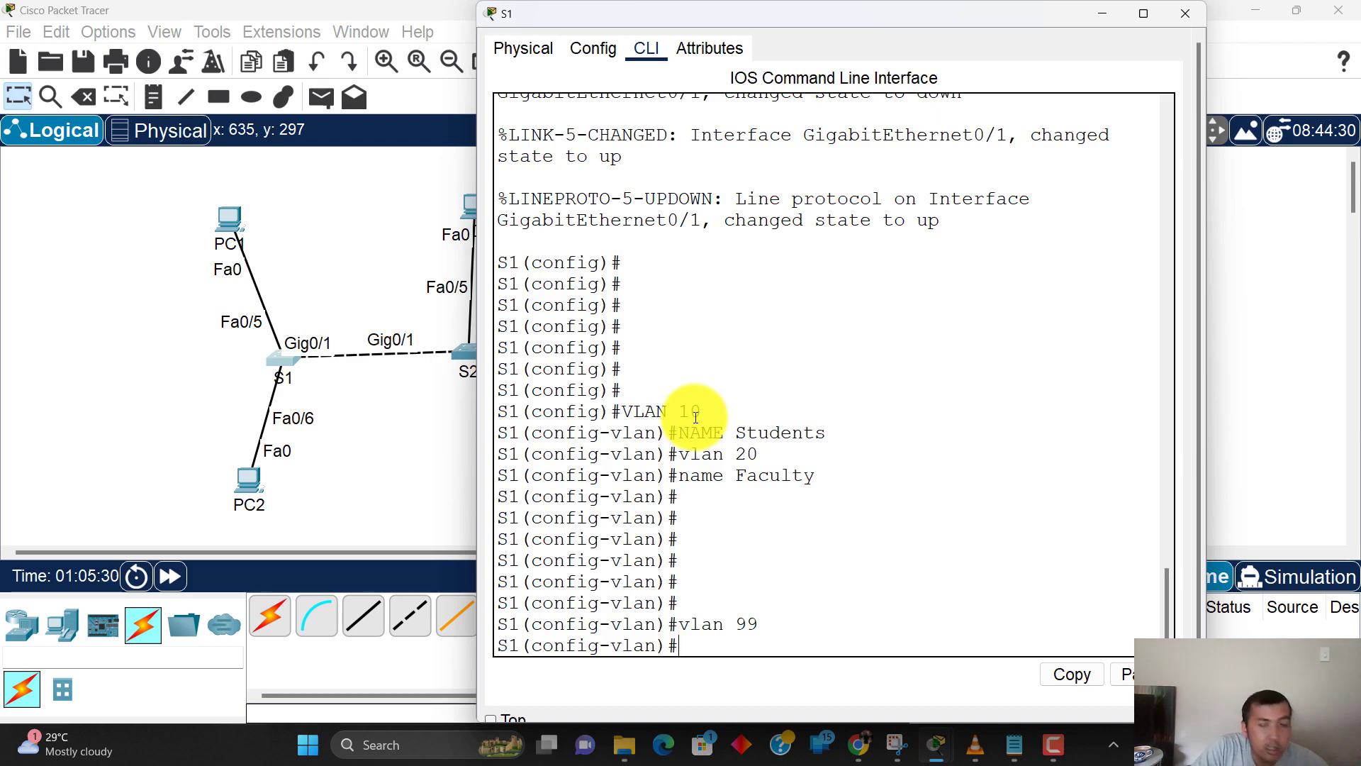
type("name Management")
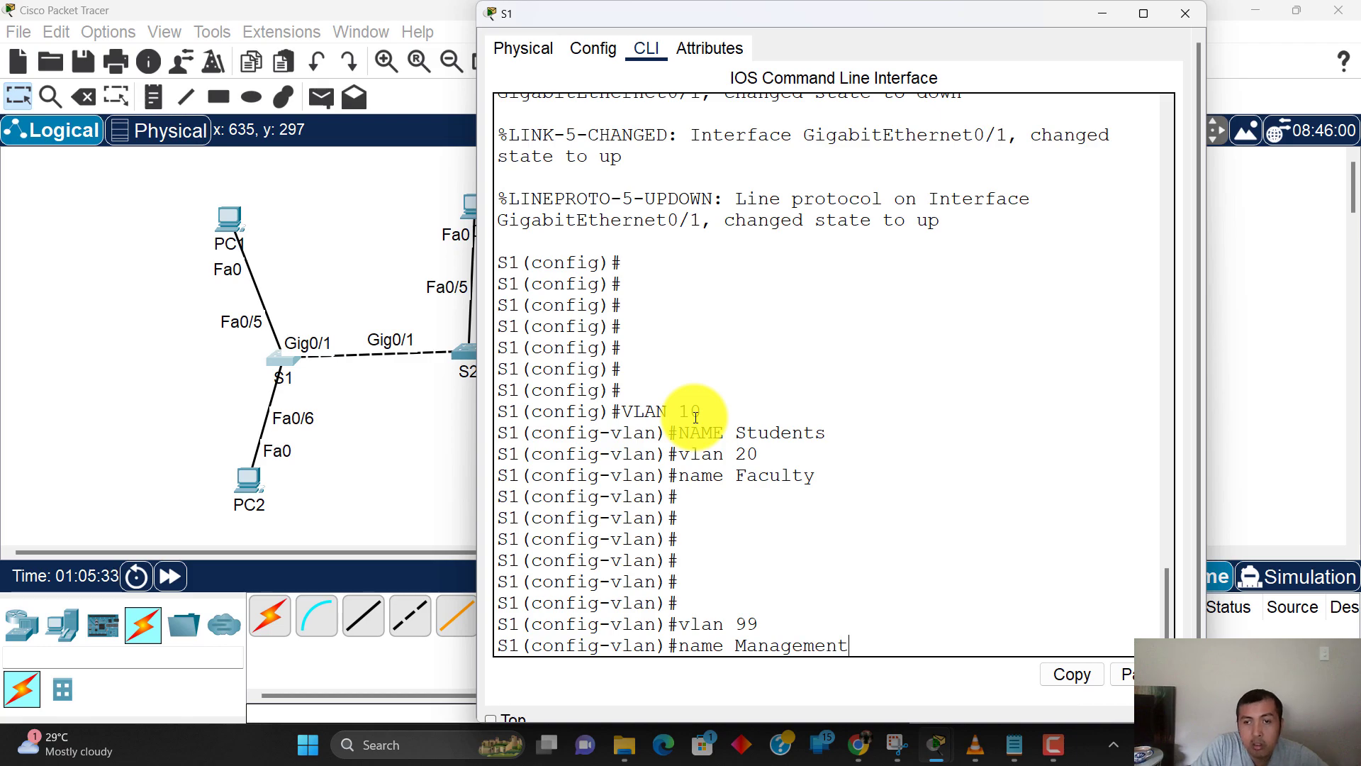
key("Return")
Step: Assign IP address 192.168.2.1 with mask 255.255.255.0 to the VLAN 99 interface on switch S1
type("int vlan 99")
key("Return")
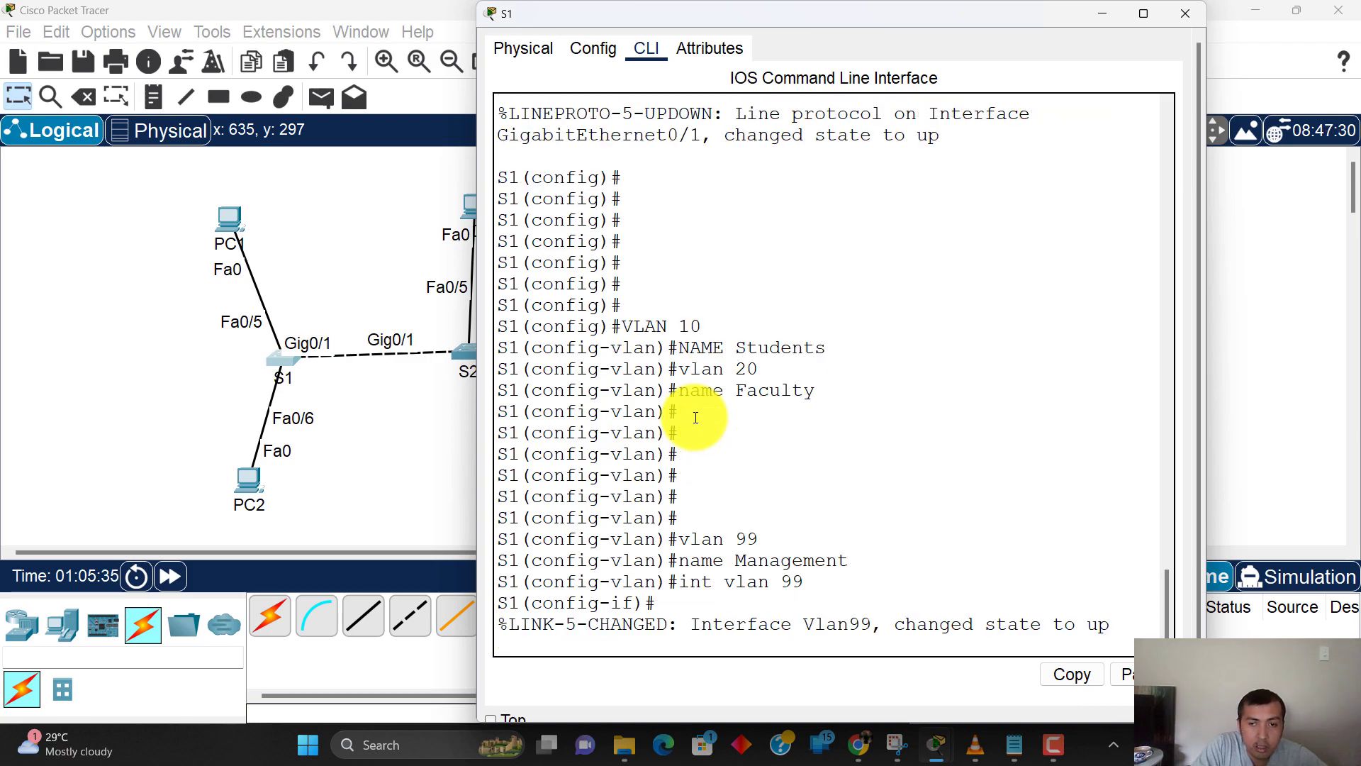
key("Return")
key("Return")
key("Return")
type("ip add 192.168.2.1 255.255.")
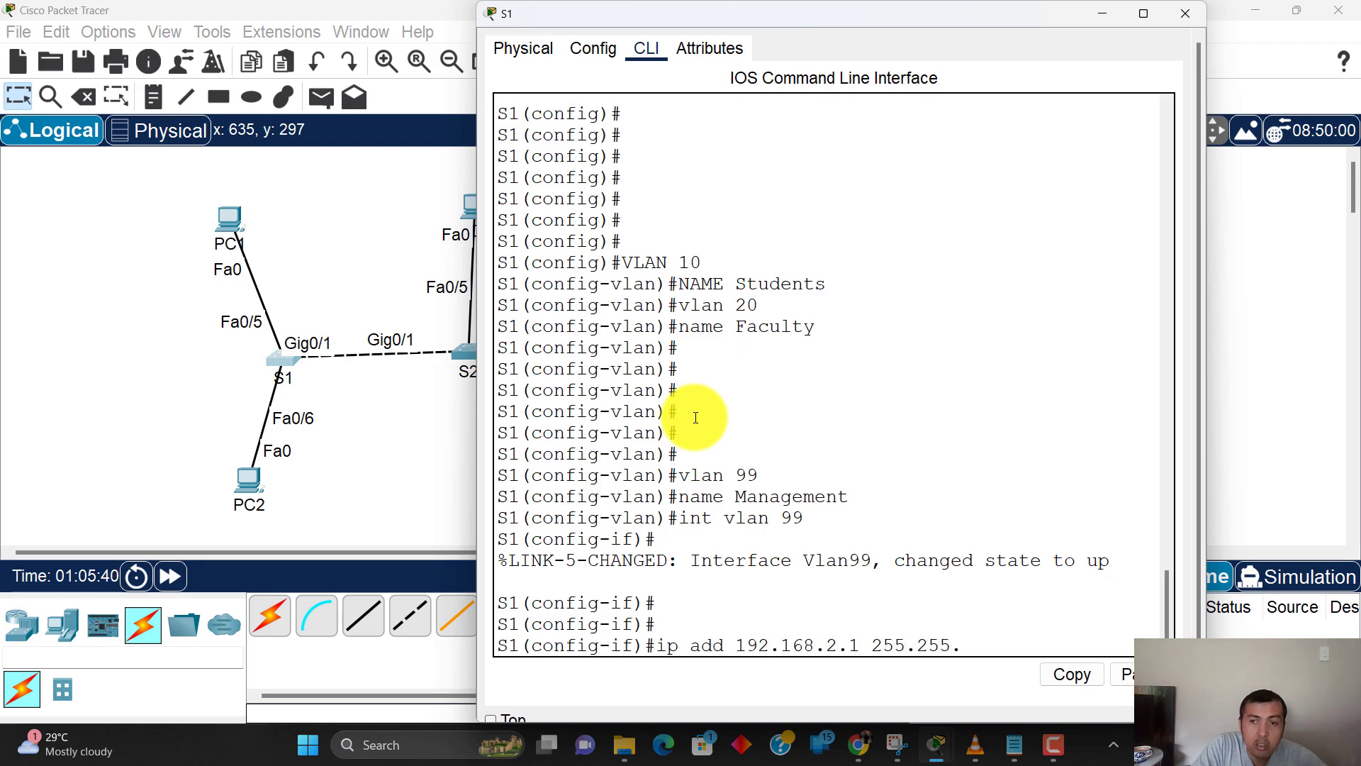
type("255.0")
key("Return")
key("Return")
key("Return")
key("Return")
key("Return")
key("Return")
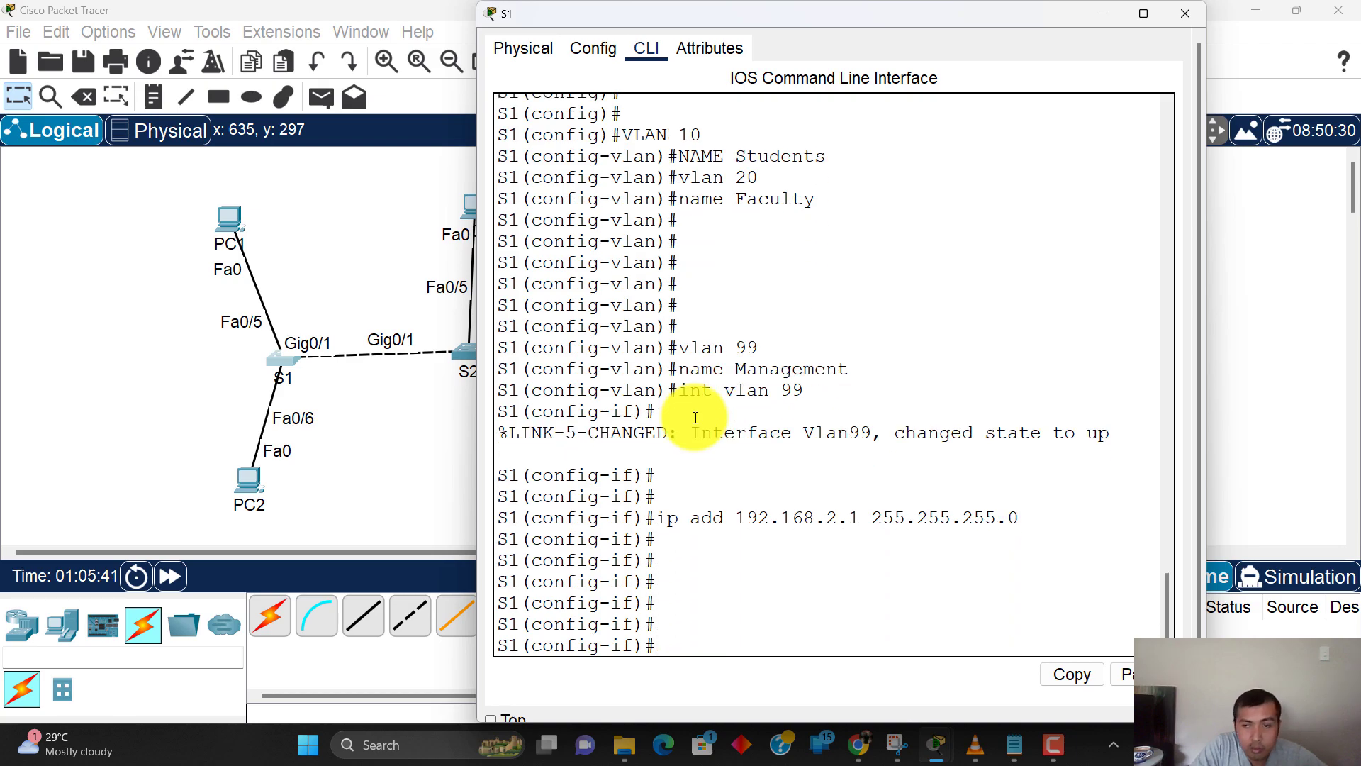
key("Return")
key("Return")
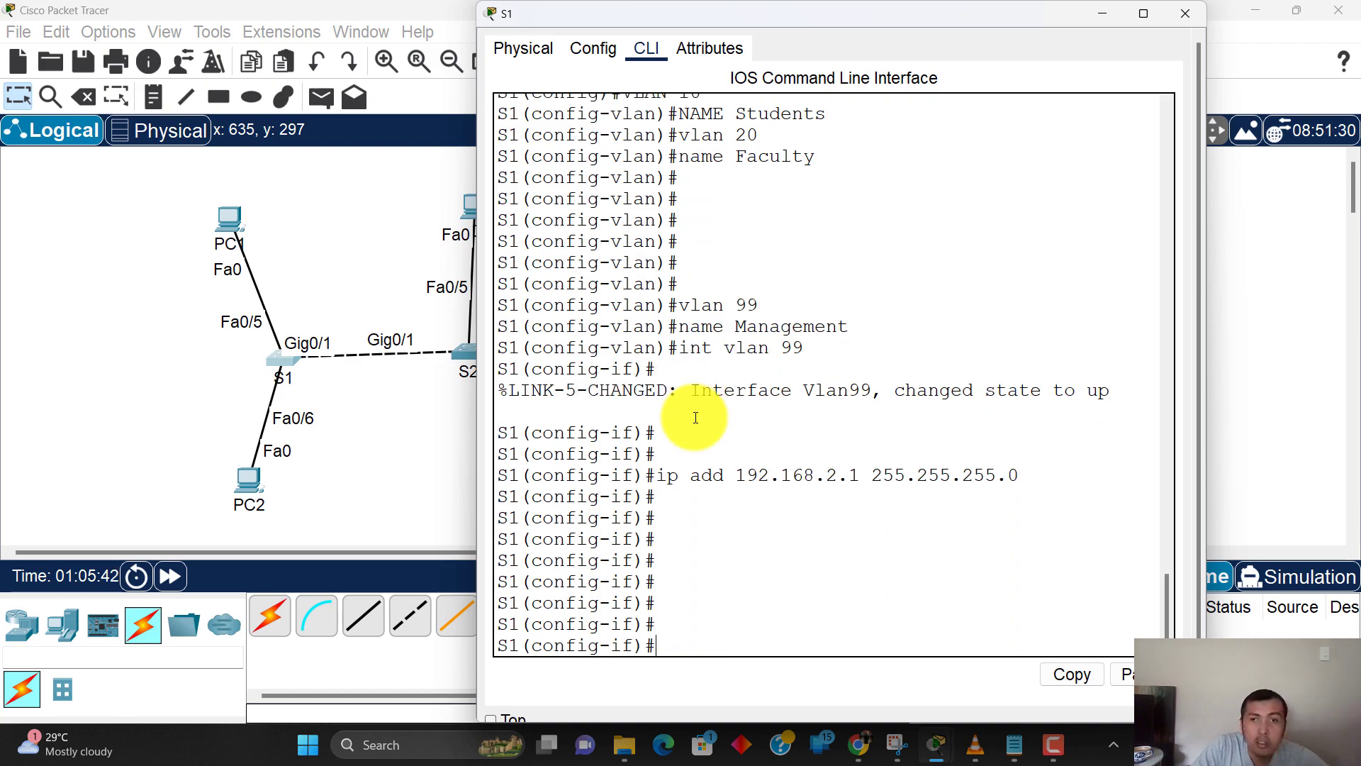
Step: Create VLAN 99 on switch S2 from its command line and name it Management
left_click(471, 354)
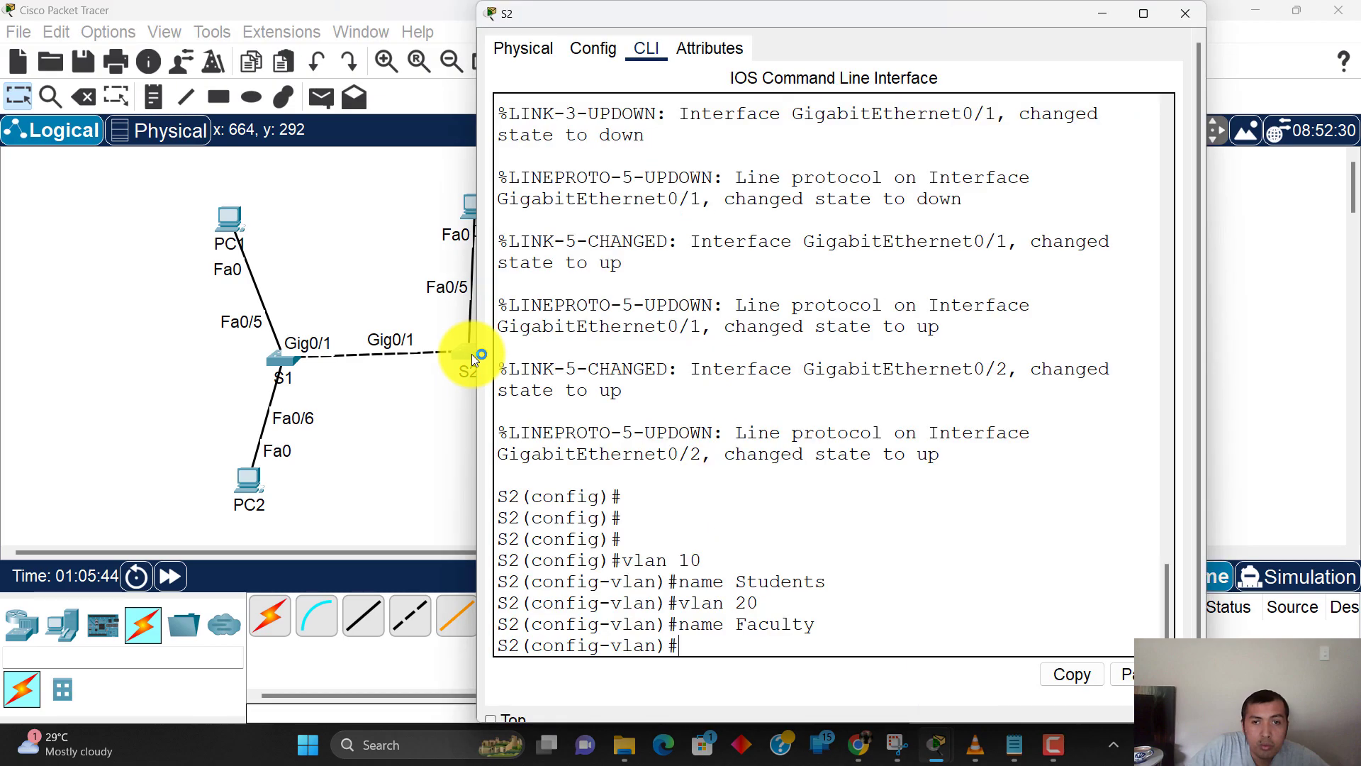
type("vl")
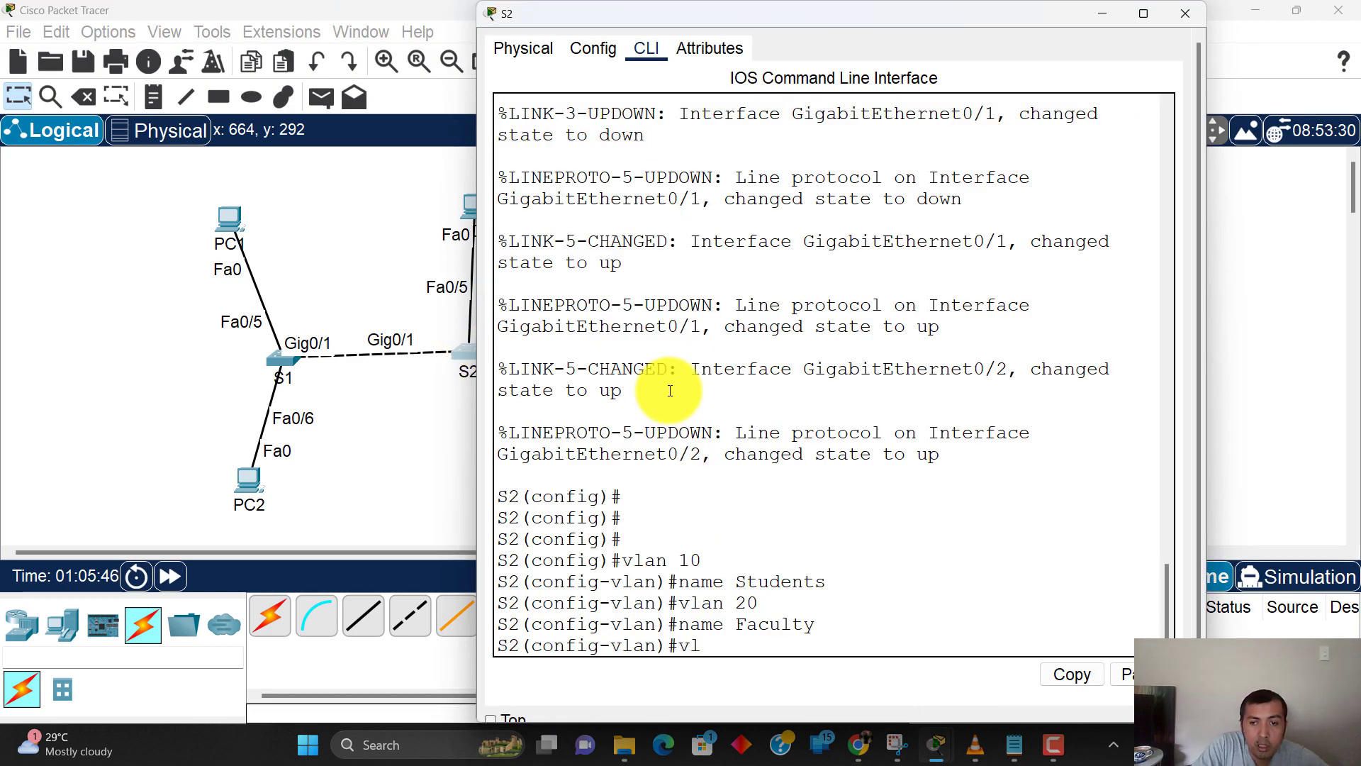
type("an 99")
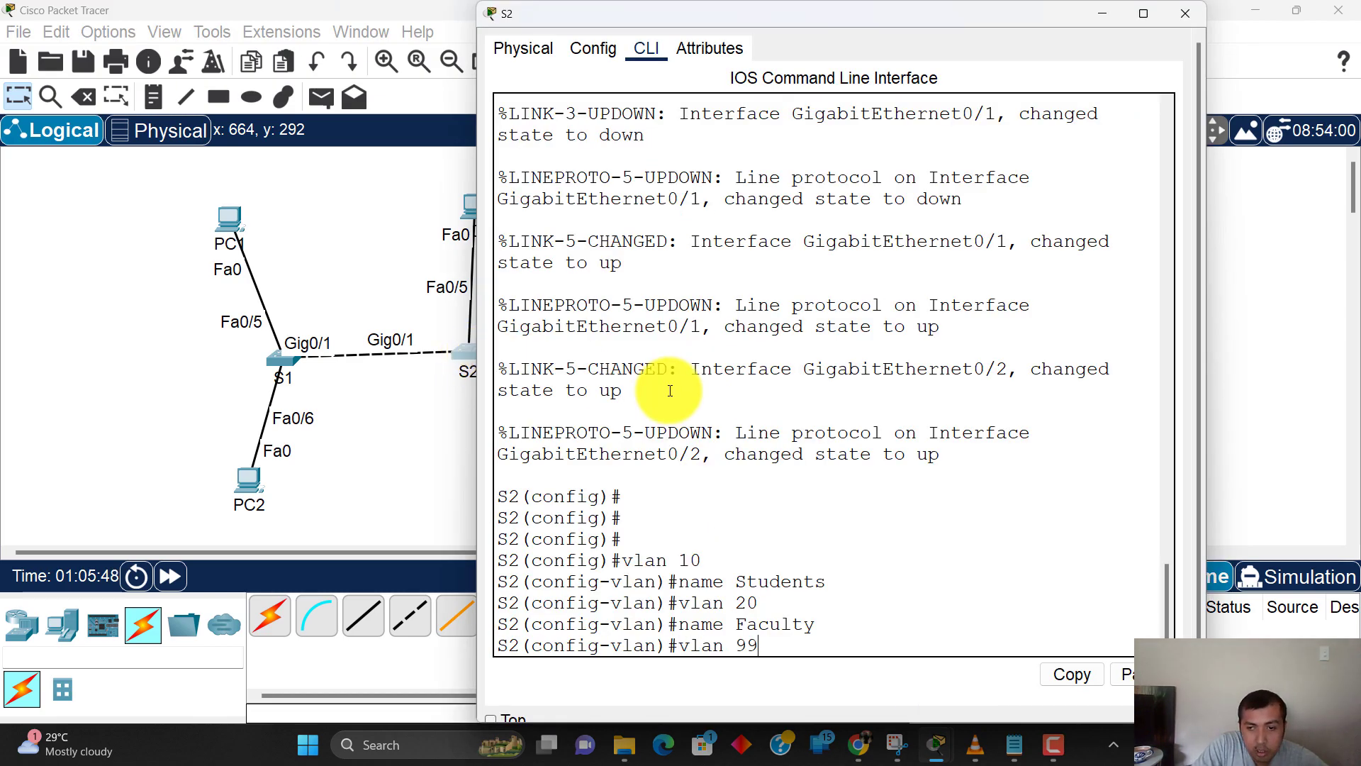
key("Return")
type("name Management")
key("Return")
Step: Assign IP address 192.168.2.2 with mask 255.255.255.0 to the VLAN 99 interface on switch S2
type("int")
type(" vl")
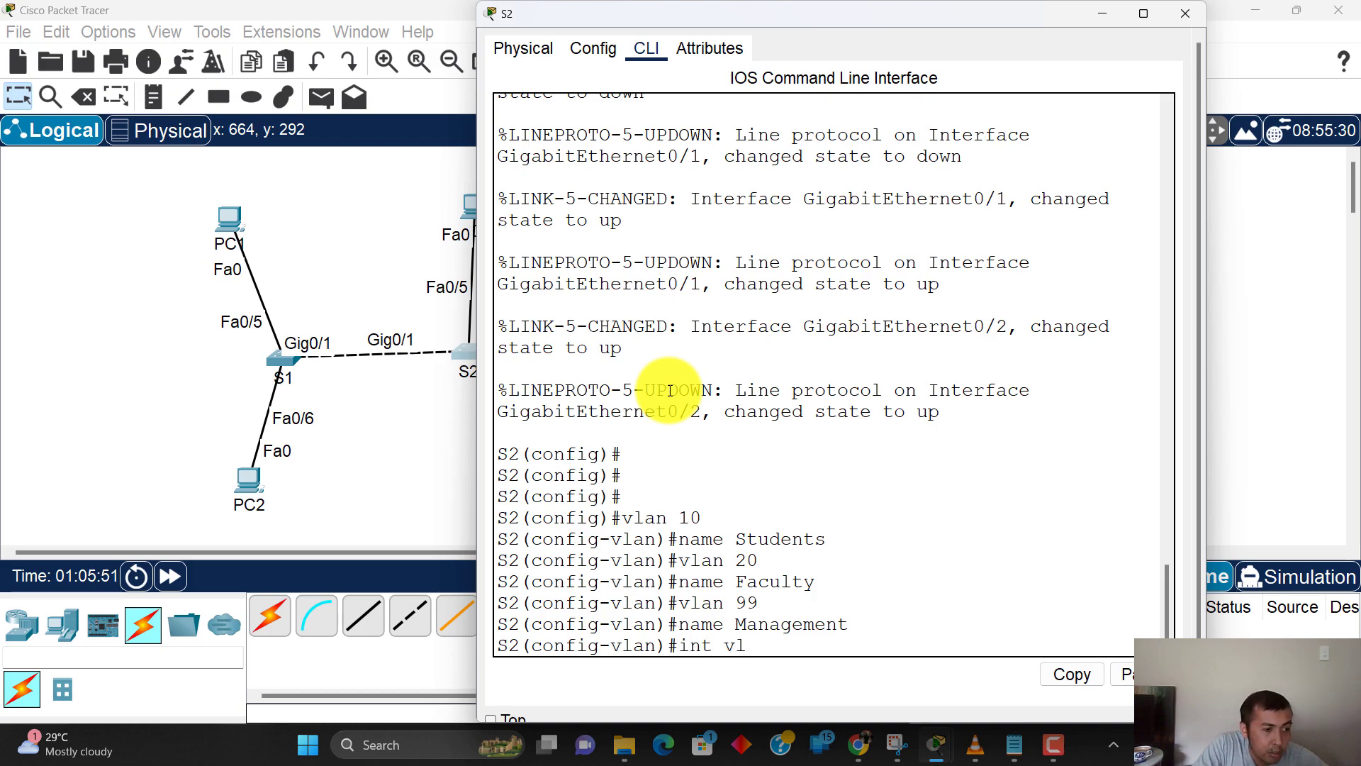
type("an 99")
key("Return")
type("ip add 192.168.2.2 255.255.255")
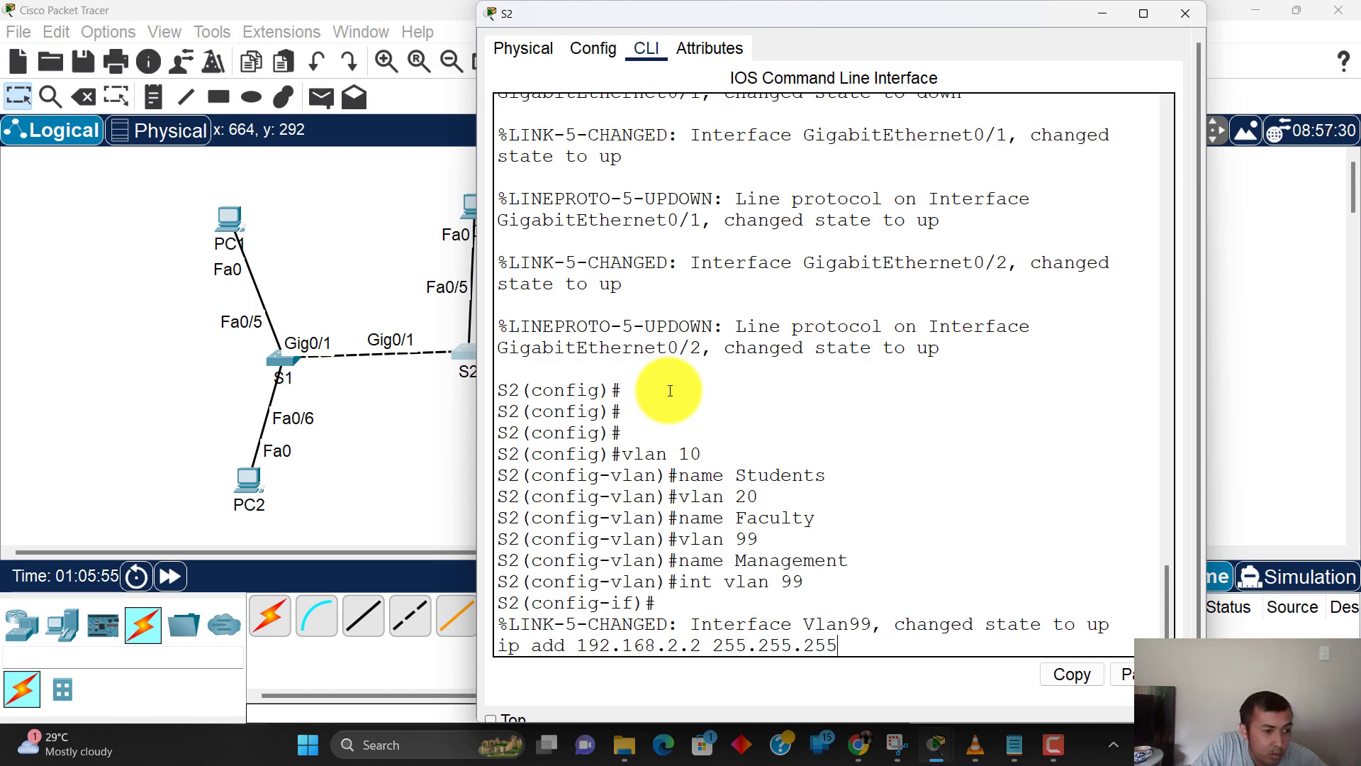
type(".")
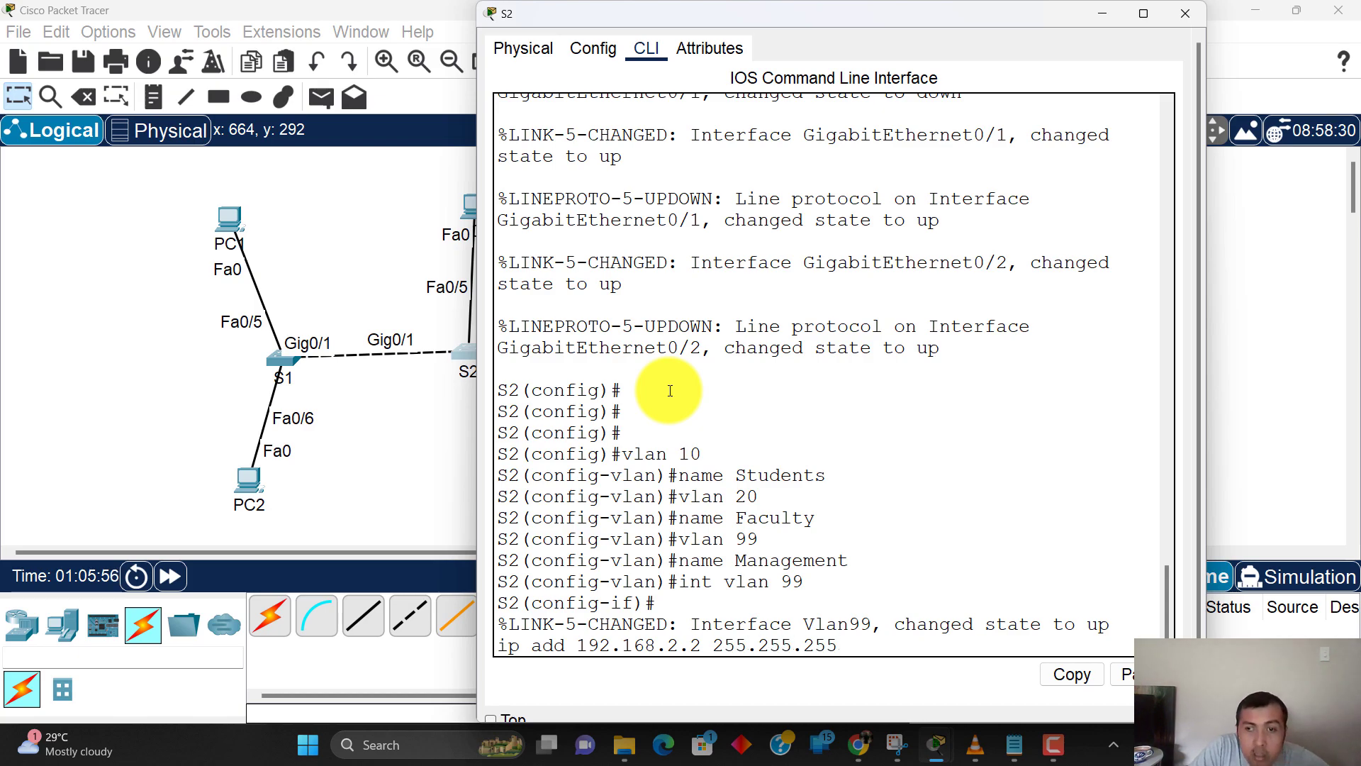
type("0")
key("Return")
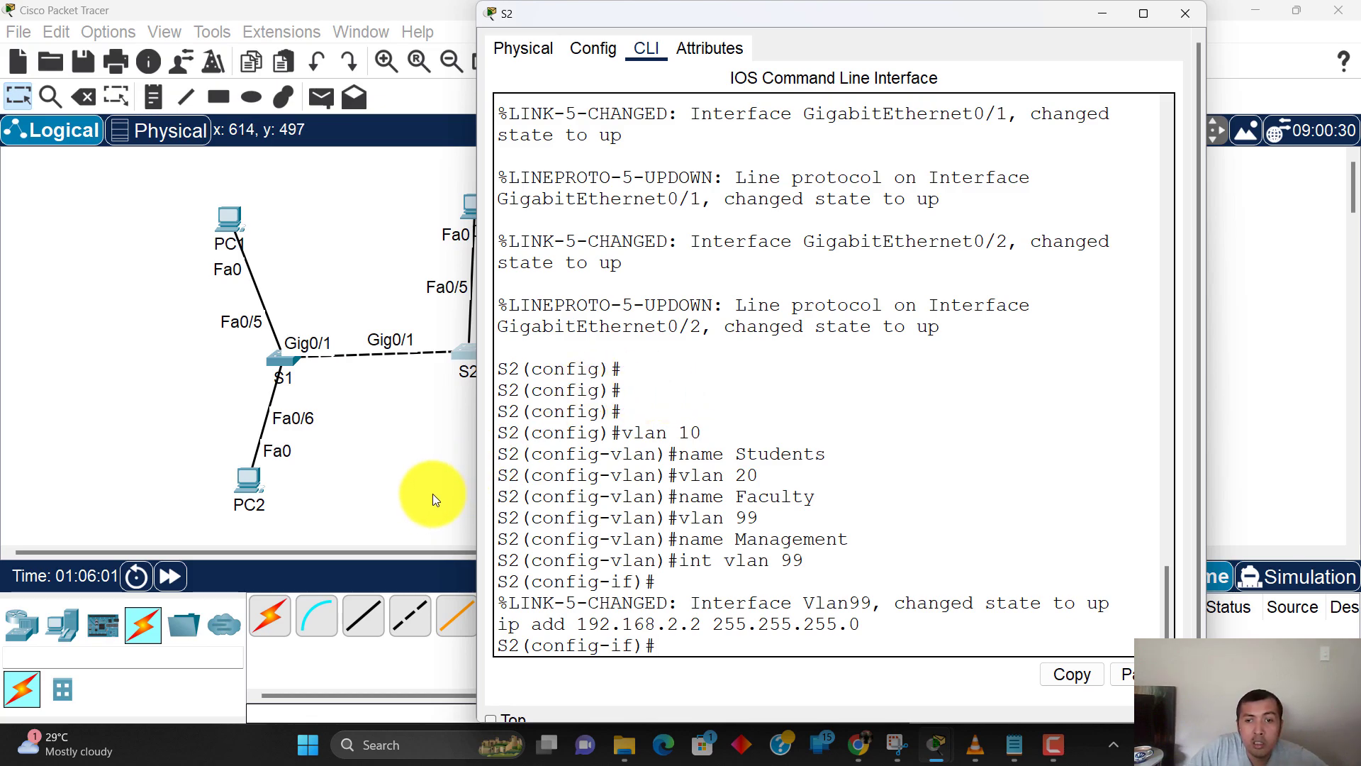
Step: Return to the topology and check switch S1's port summary and its VLAN 99 addressing commands
left_click(421, 451)
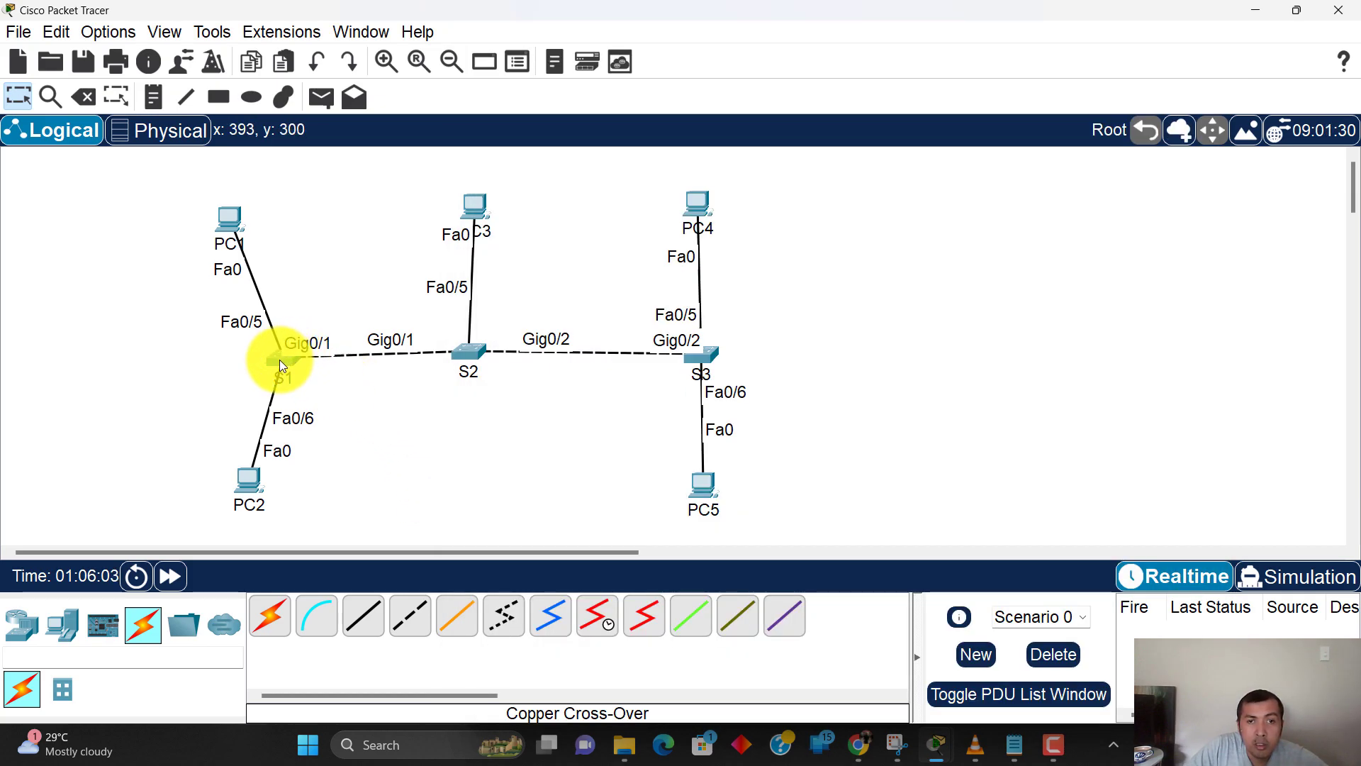
mouse_move(281, 365)
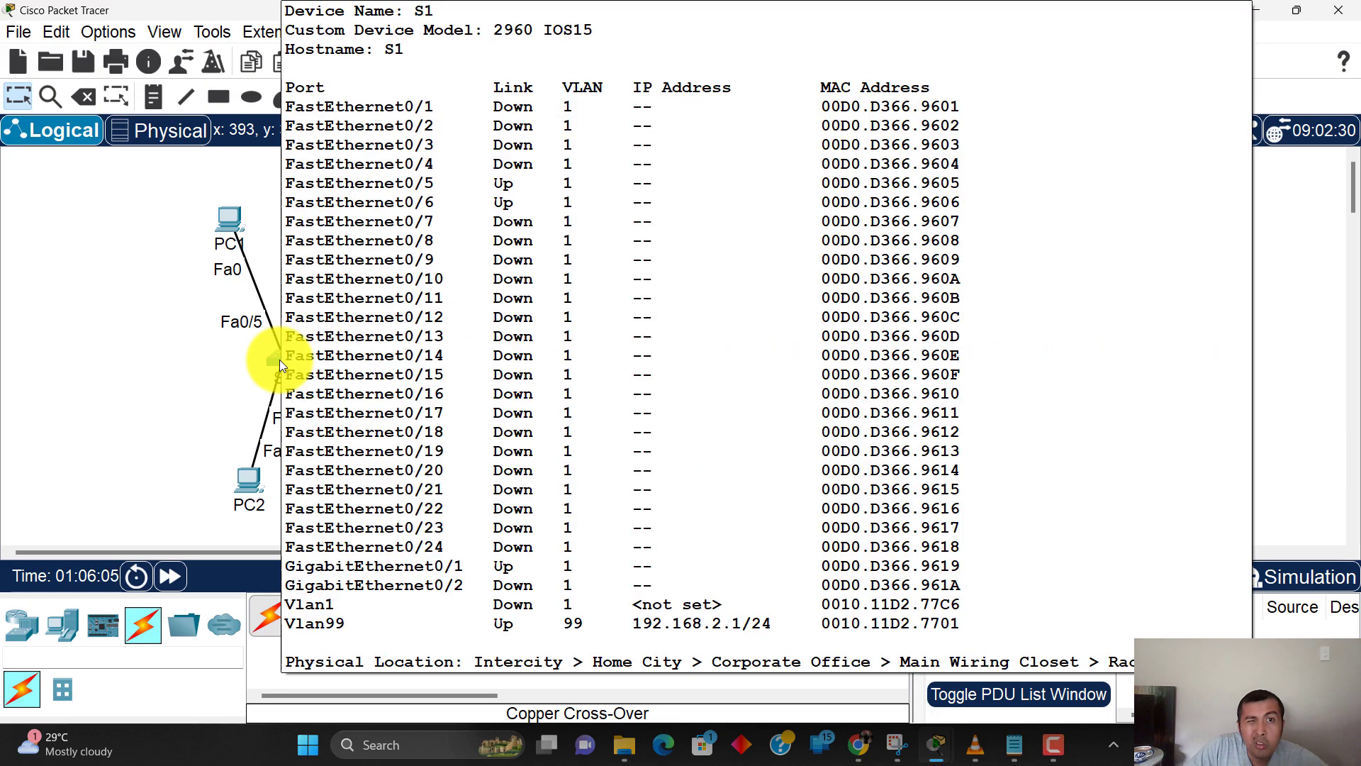
left_click(281, 365)
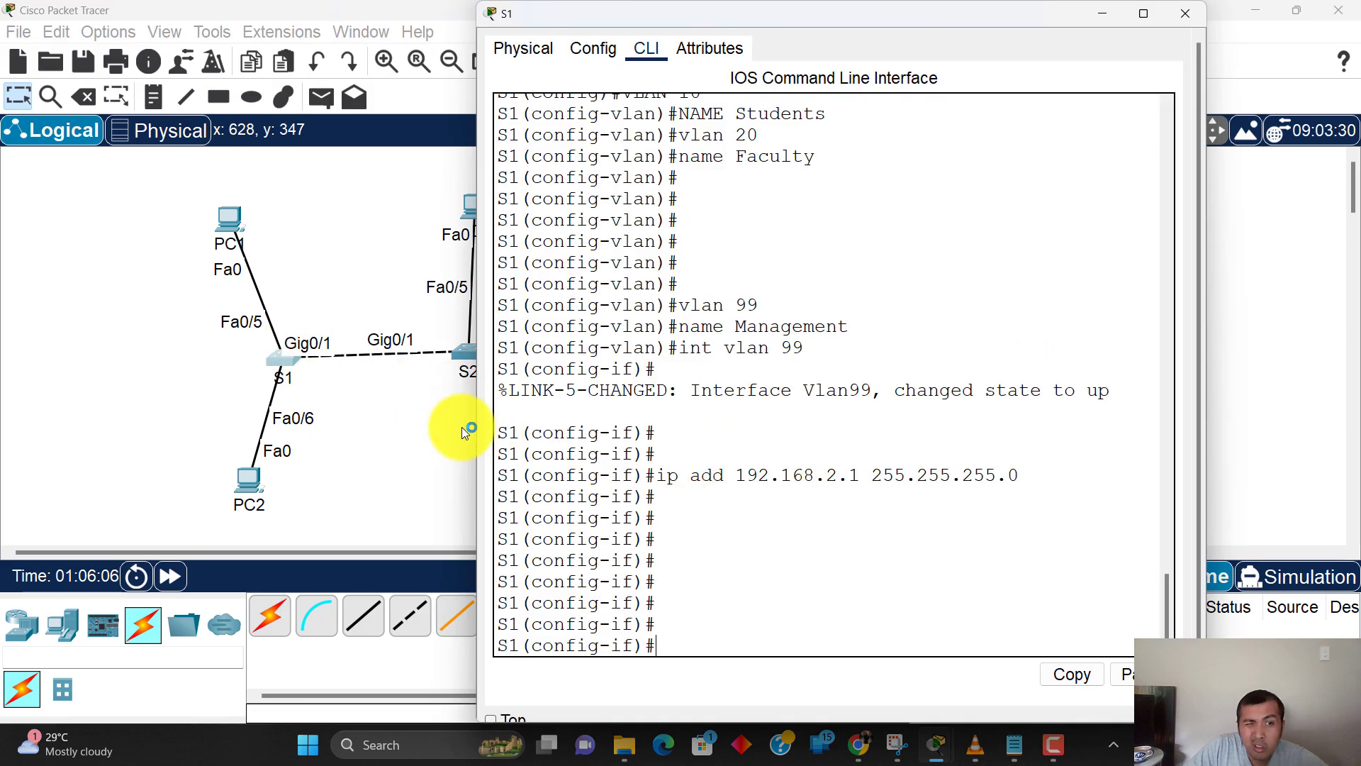
left_click(495, 400)
Step: Create VLAN 99 on switch S3 from its command line and name it Management
left_click(704, 359)
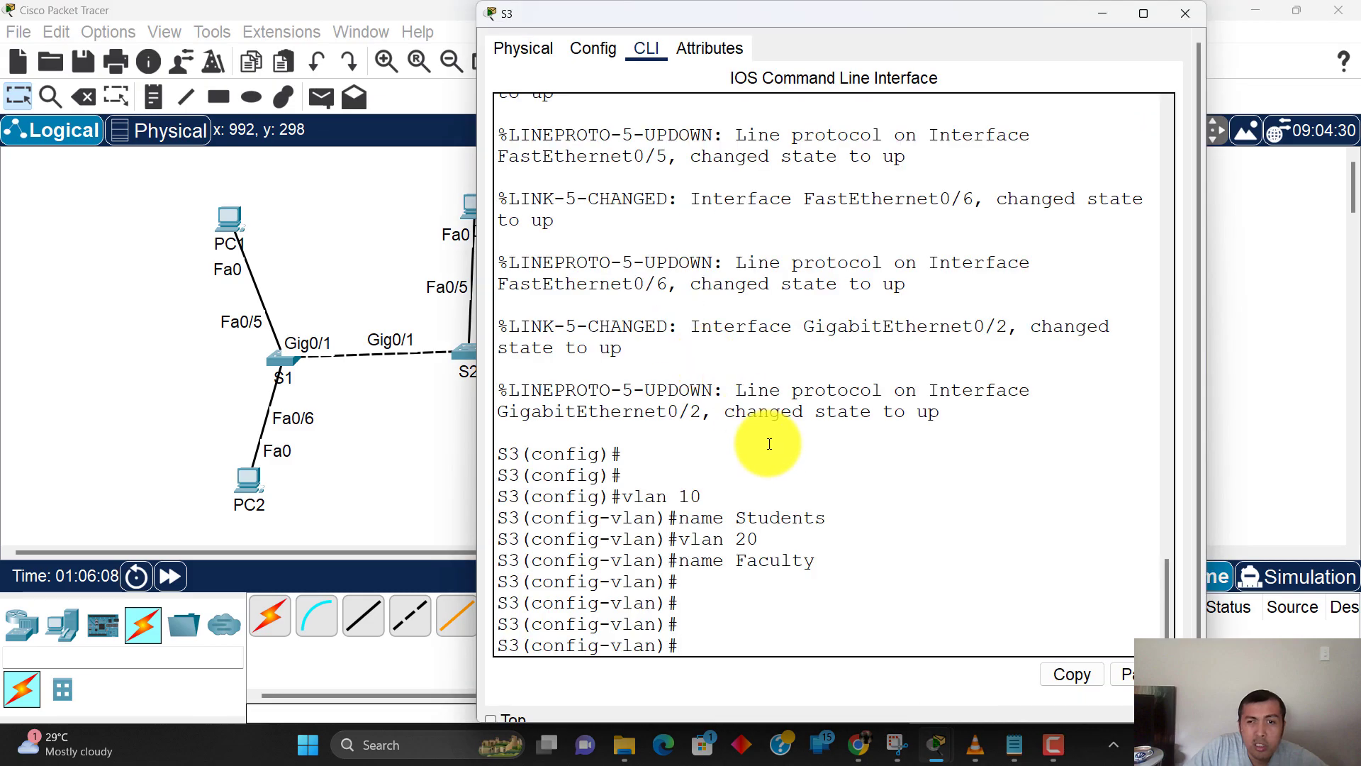
type("vlan 99")
key("Return")
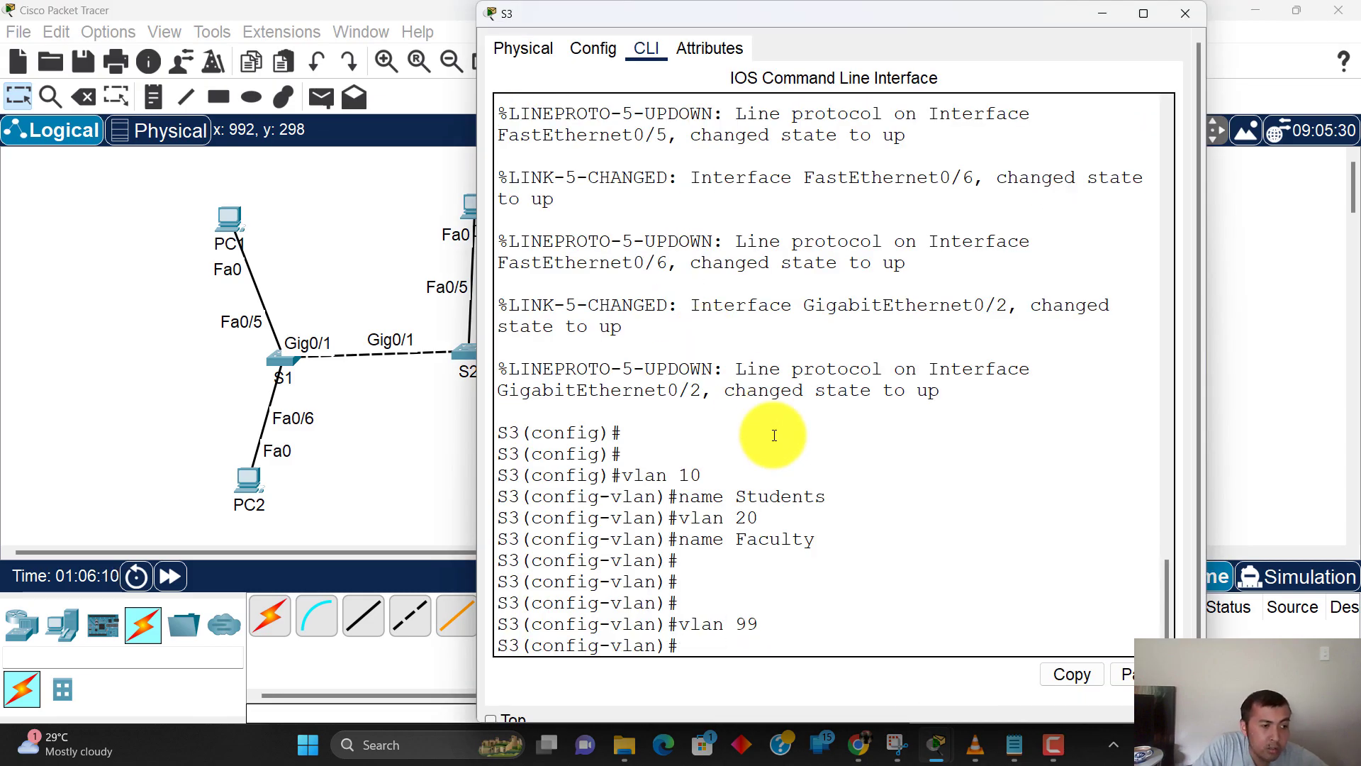
type("name Management")
key("Return")
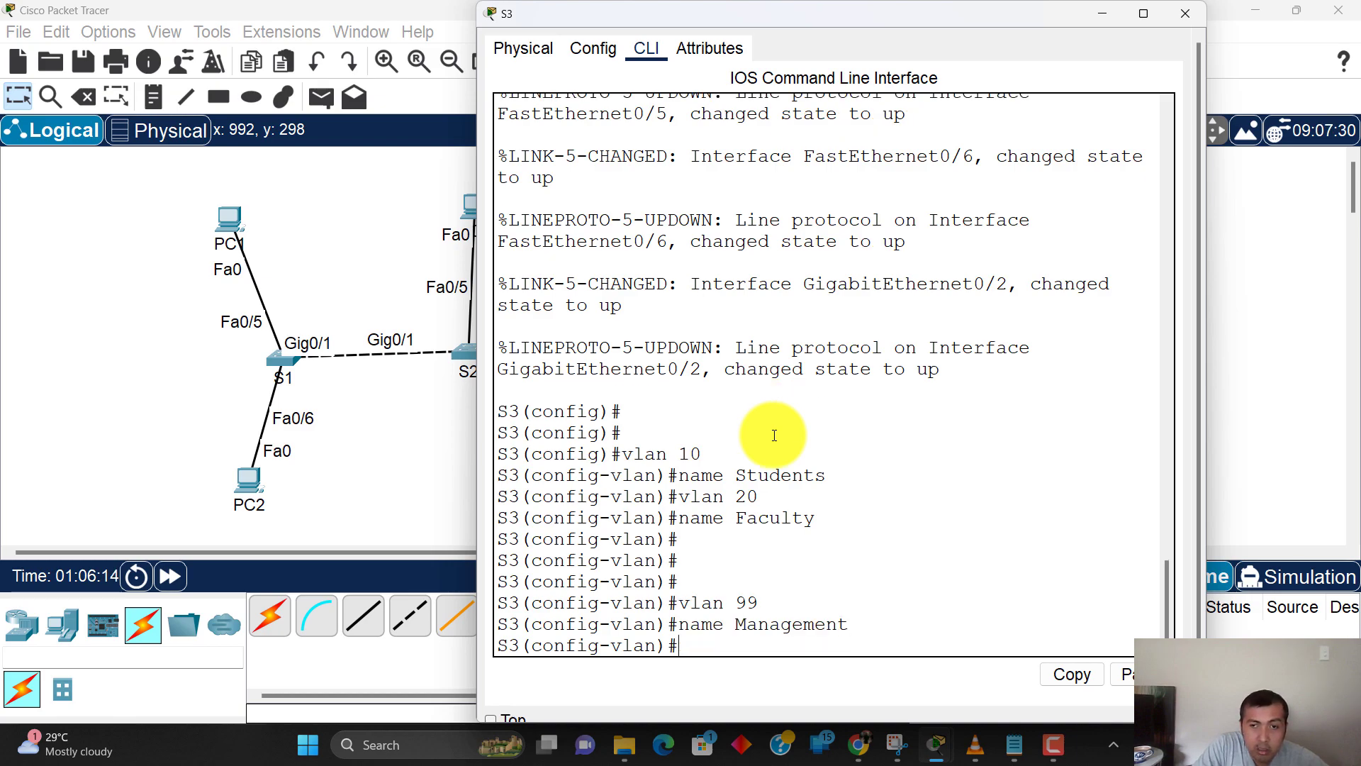
Step: Assign IP address 192.168.2.3 with mask 255.255.255.0 to switch S3's VLAN 99 interface and return to the topology
type("int vlan 99")
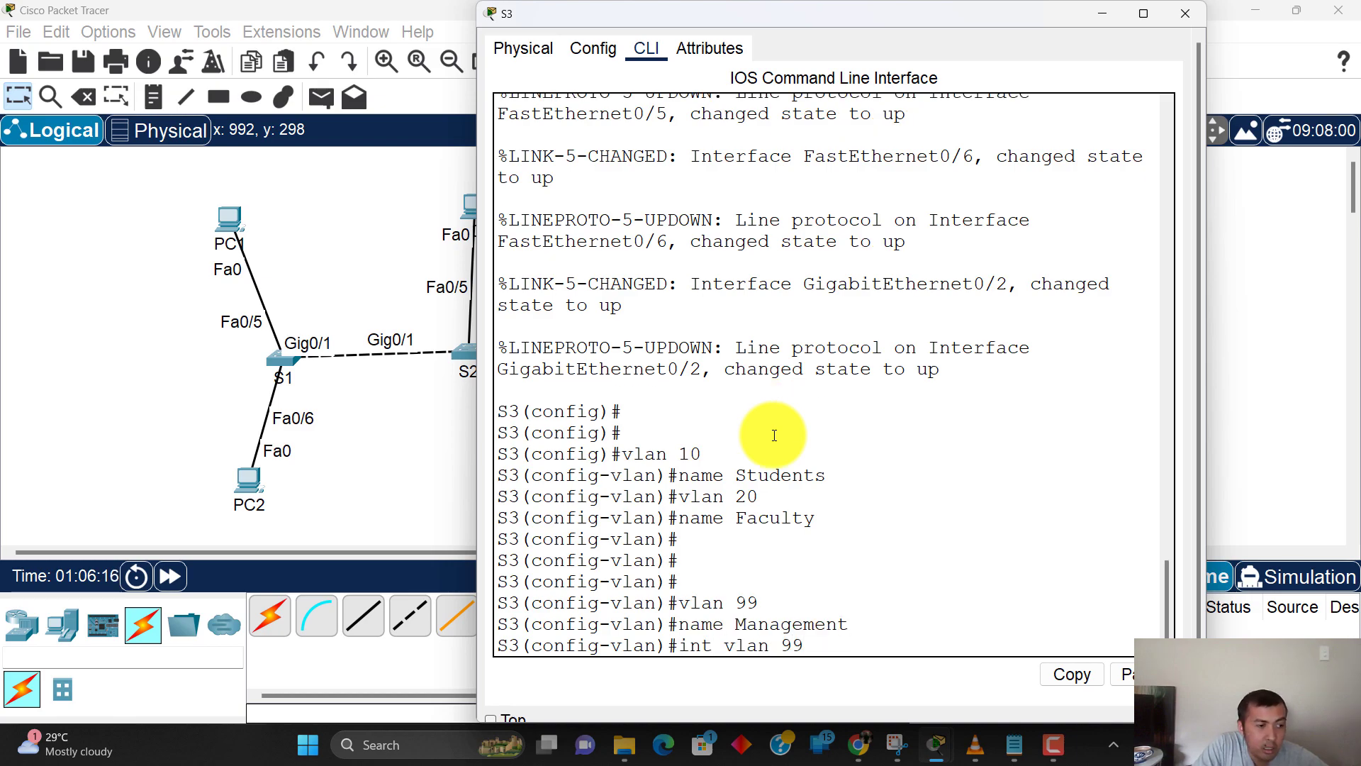
key("Return")
type("ip aa")
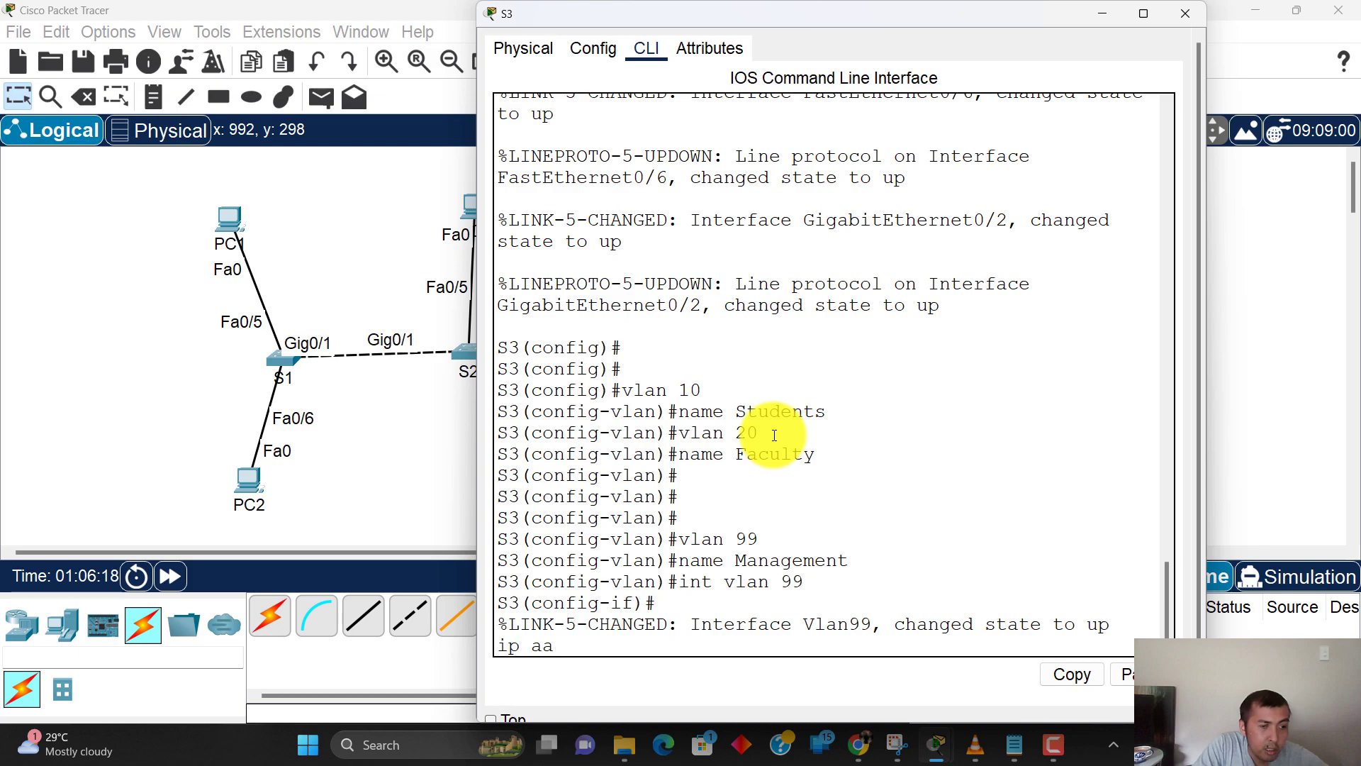
key("BackSpace")
type("dd 1")
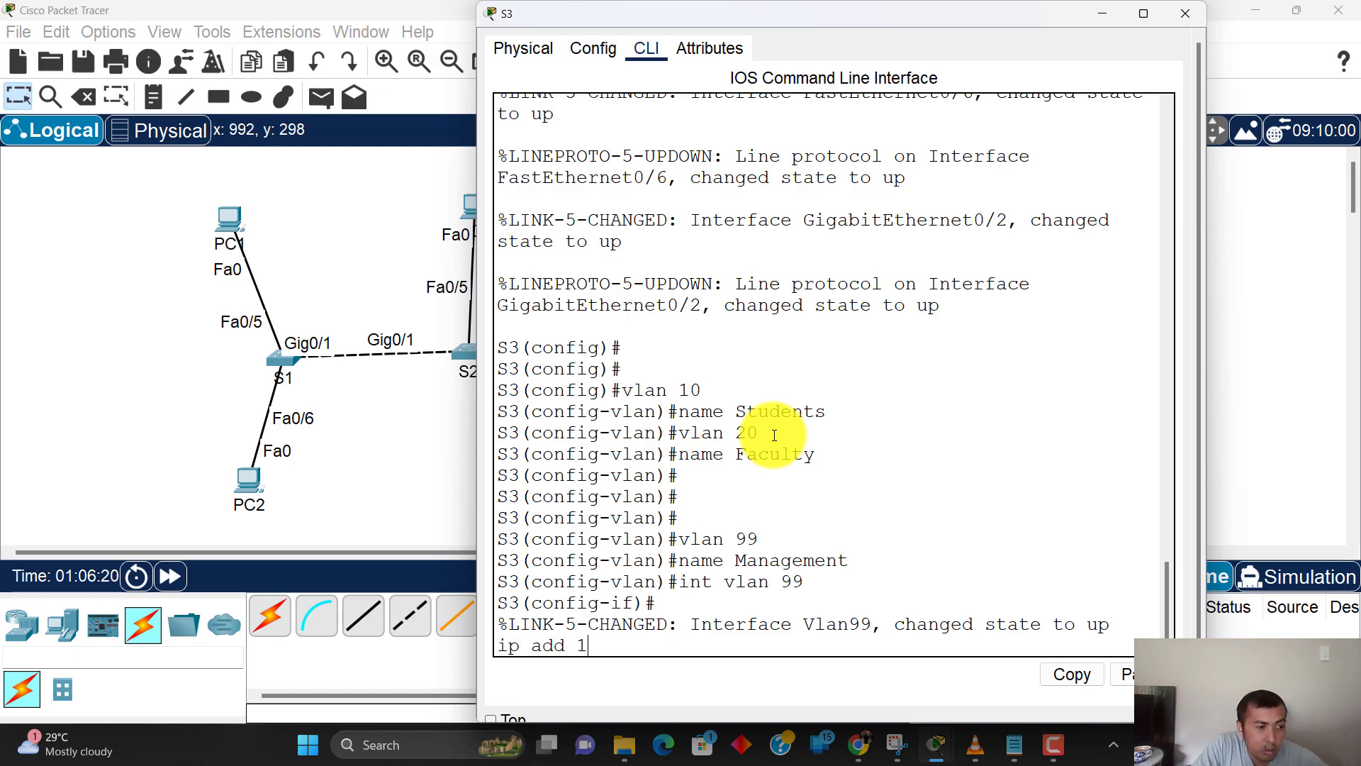
type("92.168.2.3 255.255.255.0")
key("Return")
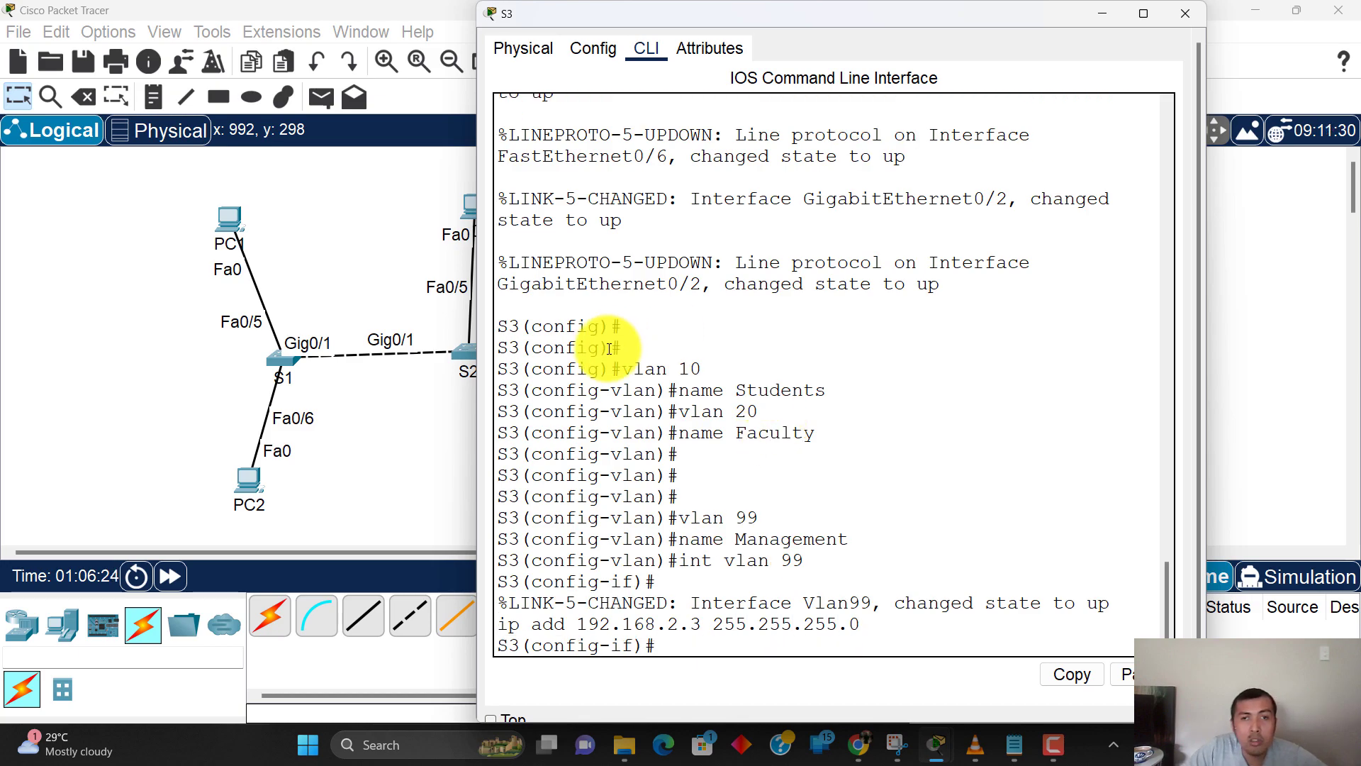
left_click(372, 390)
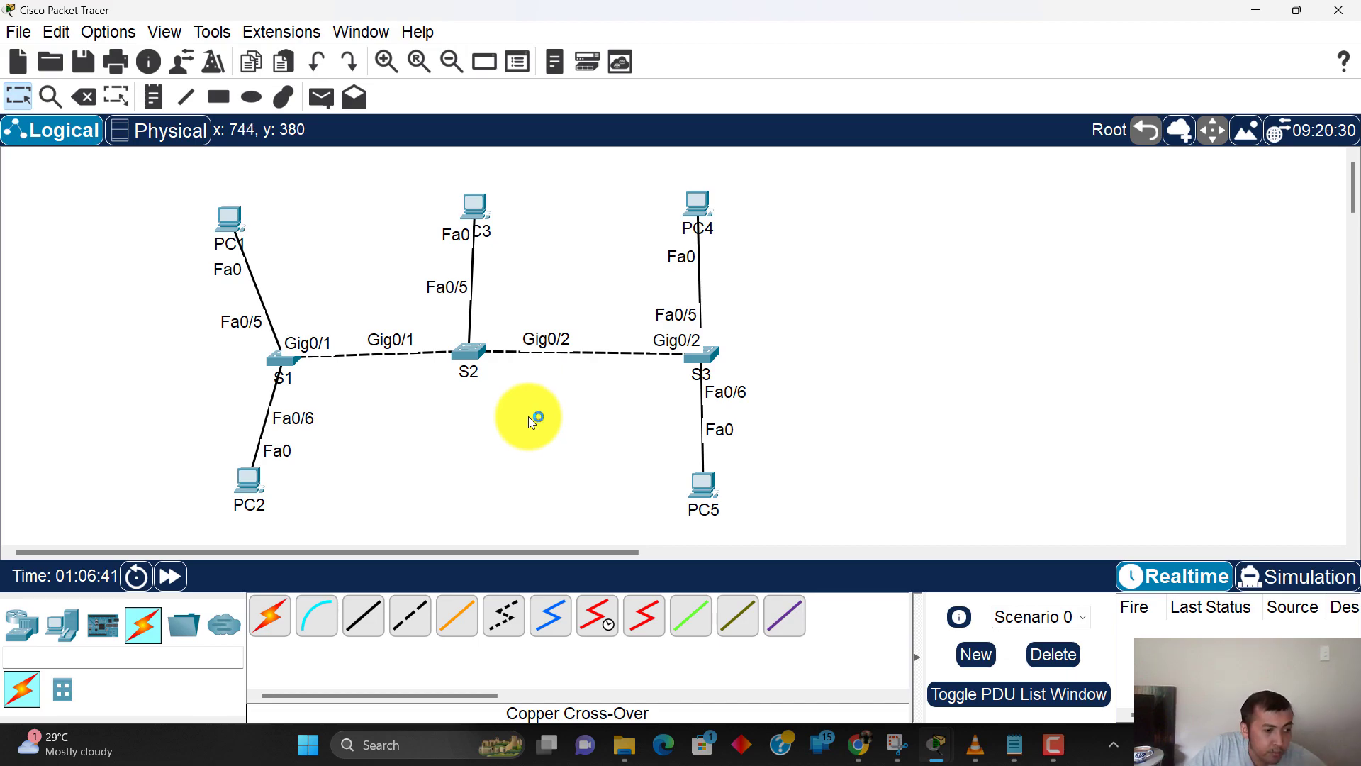
Step: Set interface g0/1 on switch S1 to trunk mode from its command line
left_click(280, 360)
scroll(641, 365, "down", 1)
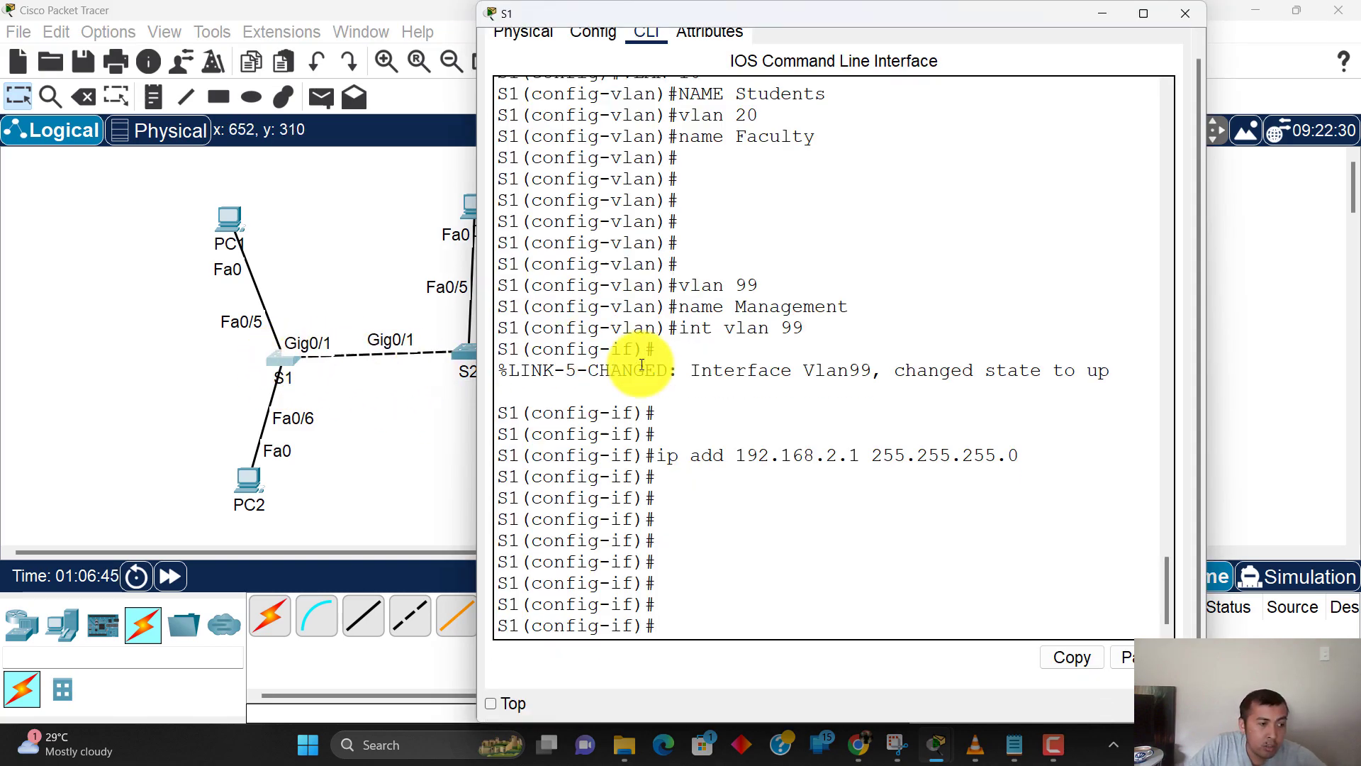
key("Return")
key("Return")
key("Return")
key("Return")
key("Return")
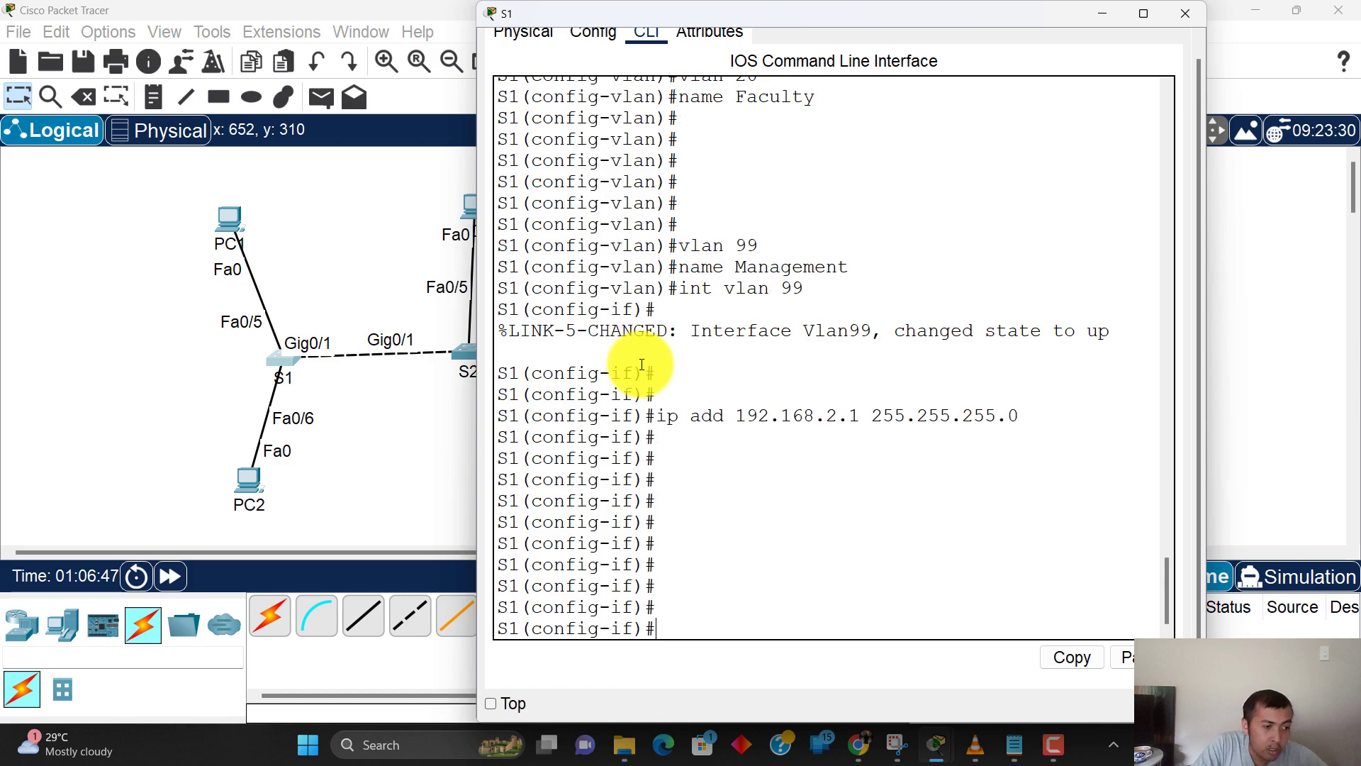
type("int g0/1")
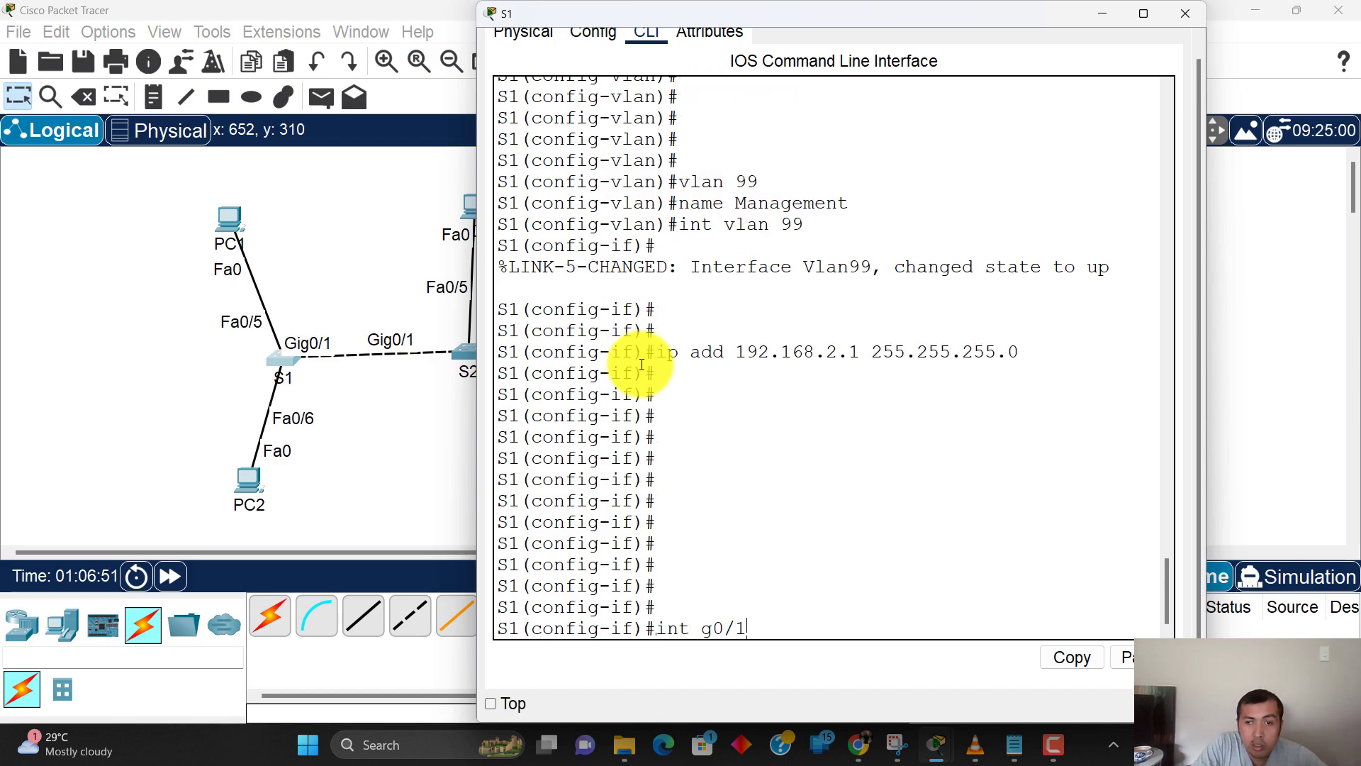
key("Return")
type("swimo tr")
key("Return")
type("swi mo")
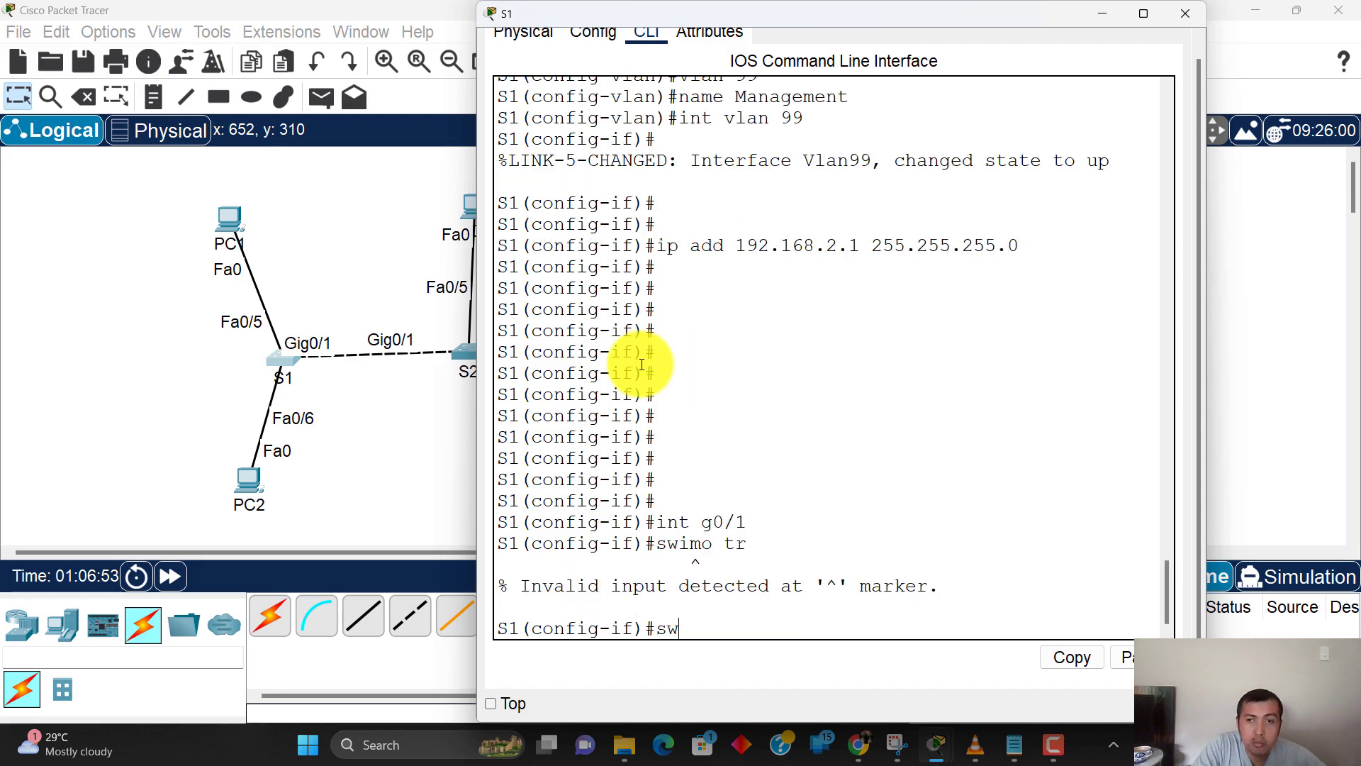
type(" tr")
key("Return")
key("Return")
key("Return")
key("Return")
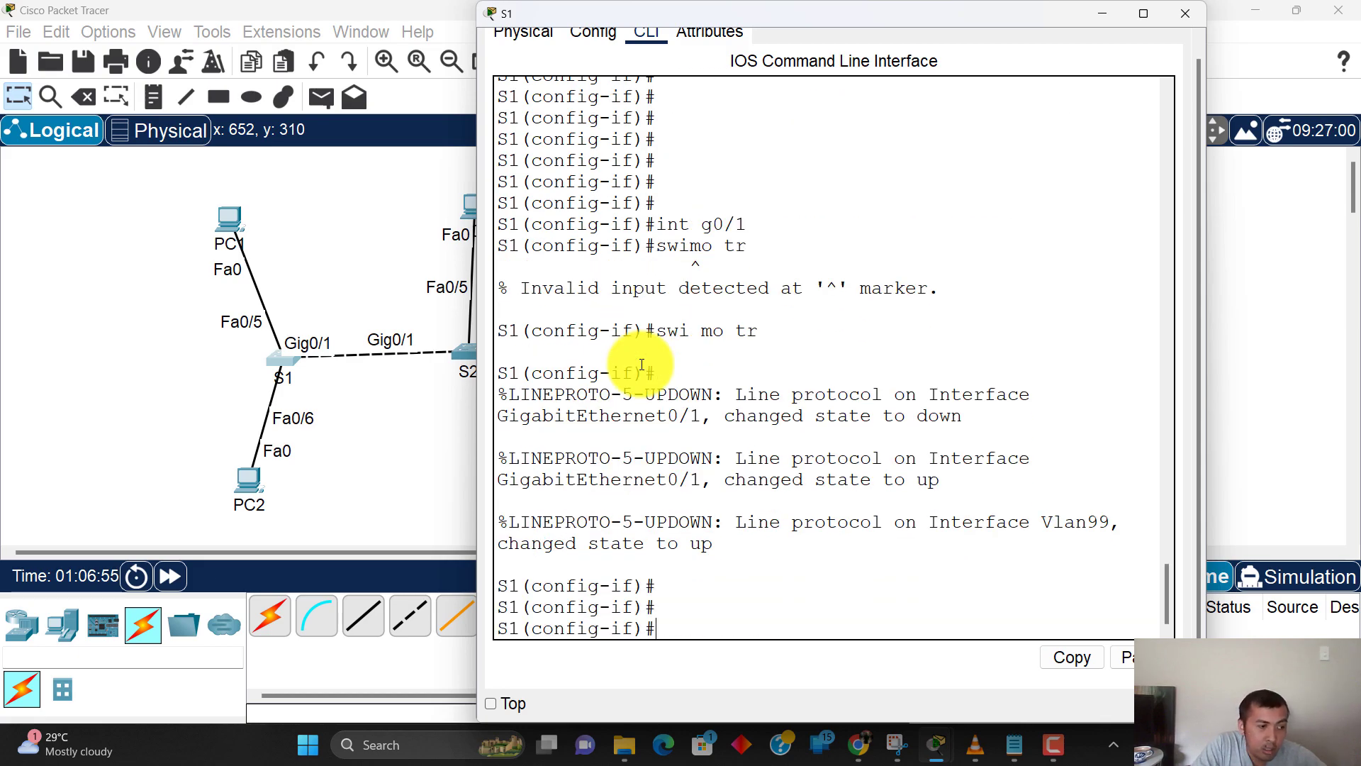
type("int range g")
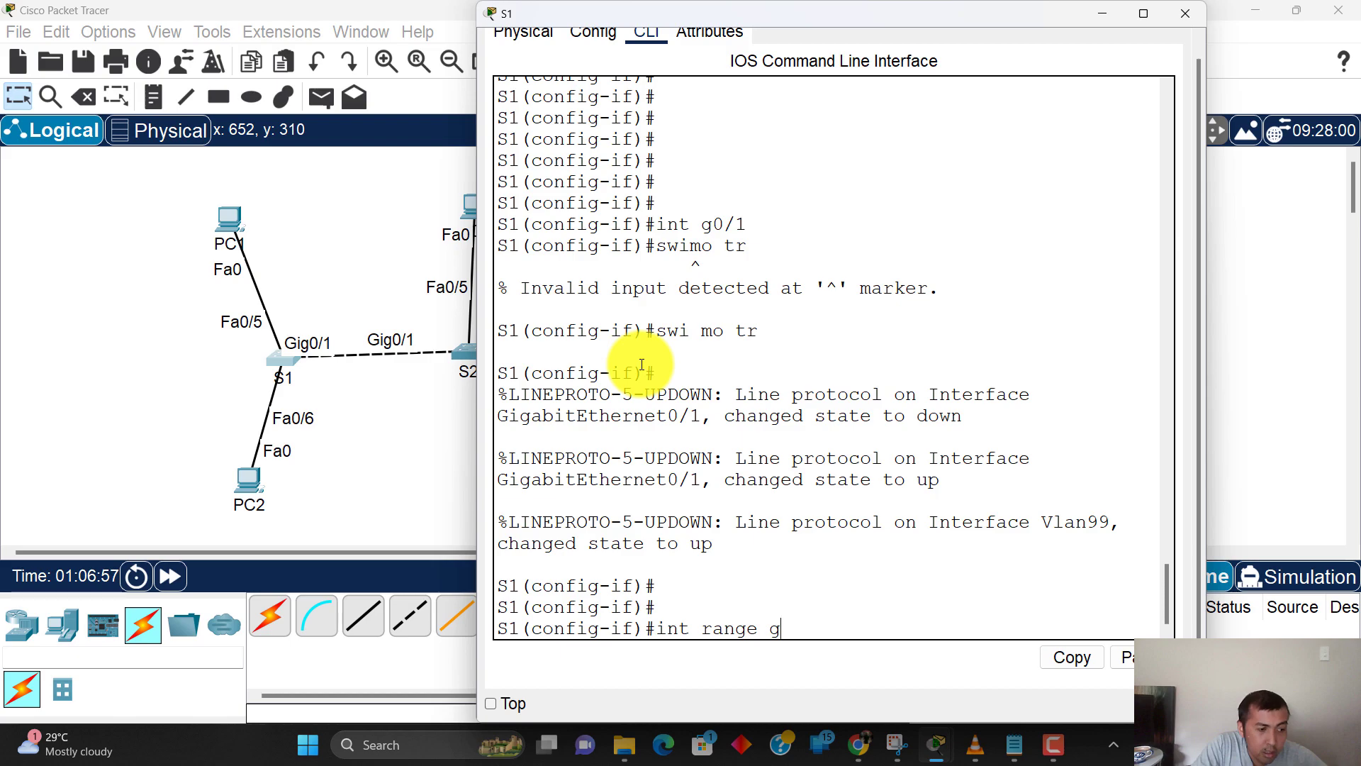
key("BackSpace")
key("BackSpace")
key("BackSpace")
key("BackSpace")
key("BackSpace")
key("BackSpace")
key("BackSpace")
key("BackSpace")
key("BackSpace")
Step: List the interface status of switch S1 from configuration mode, then leave the listing
type("d")
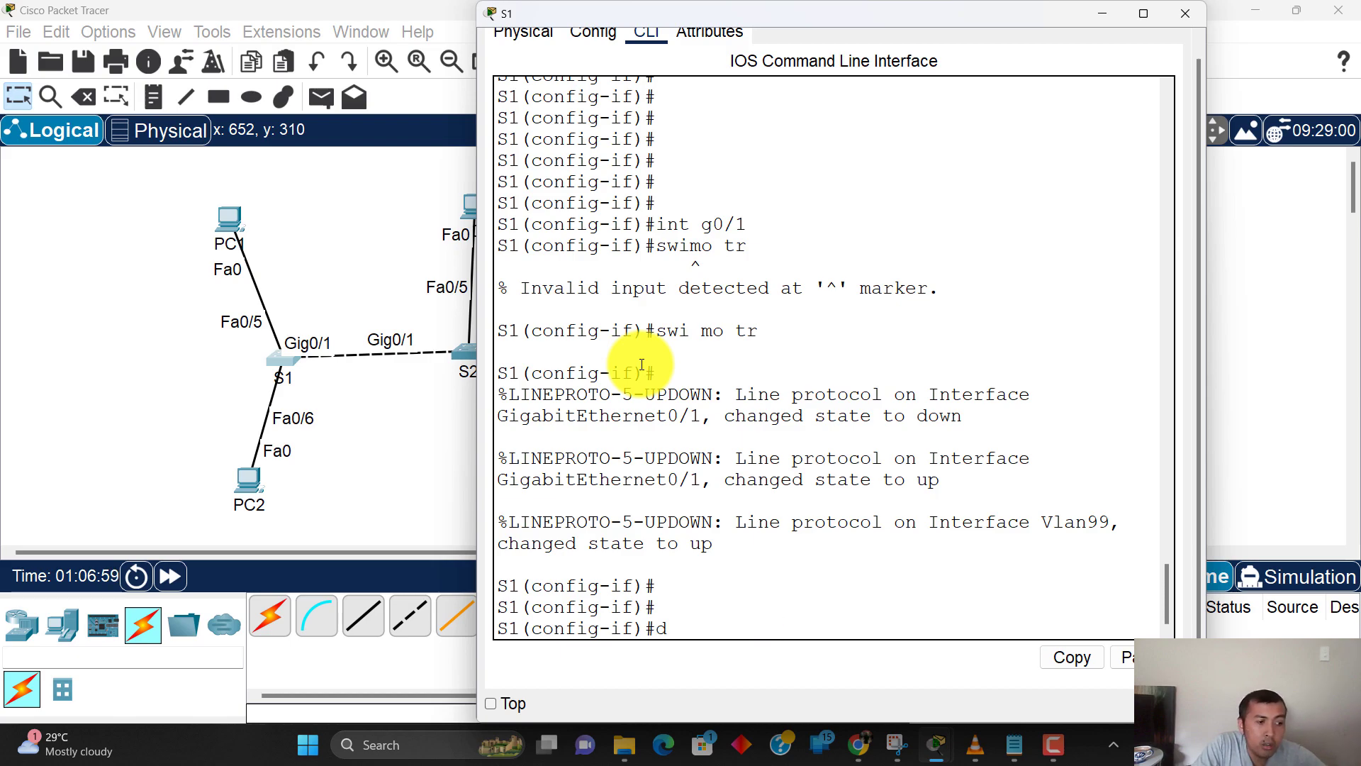
type("o show int status")
key("Return")
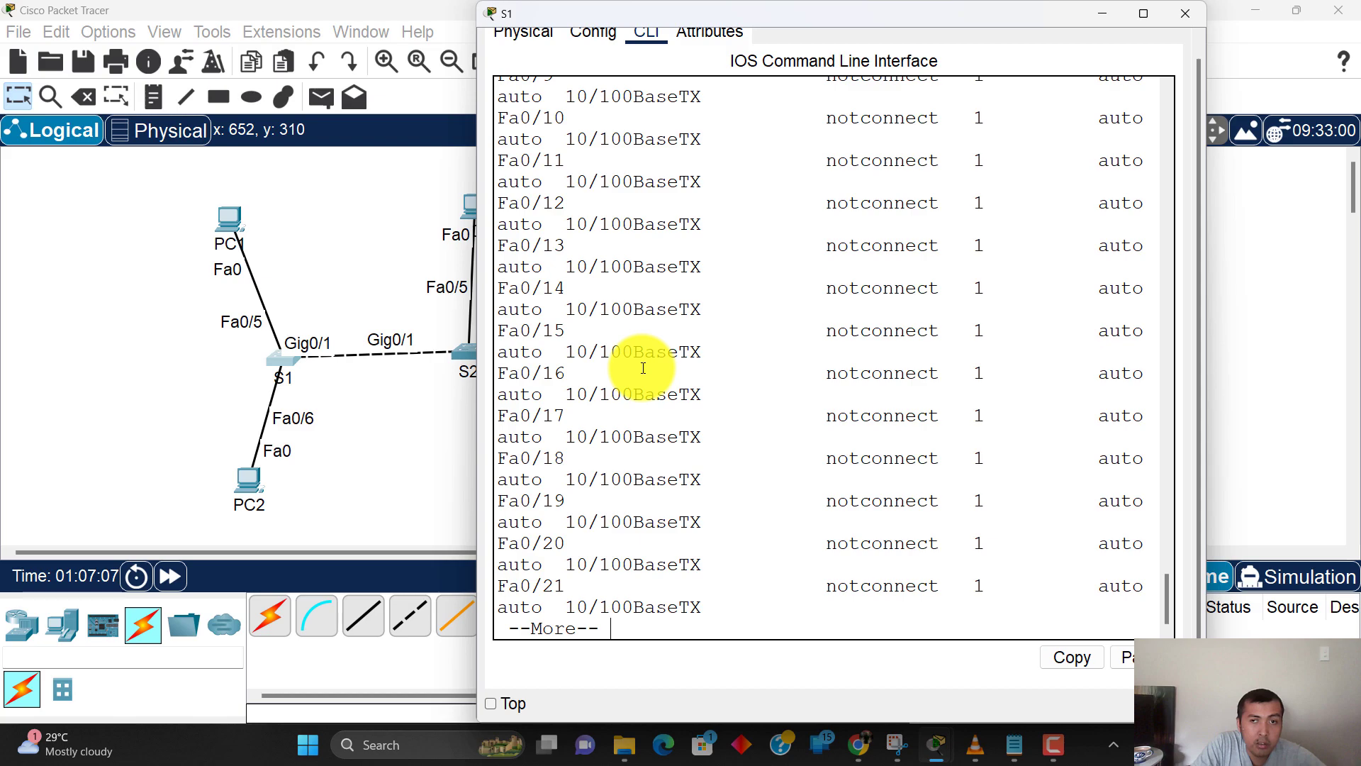
key("q")
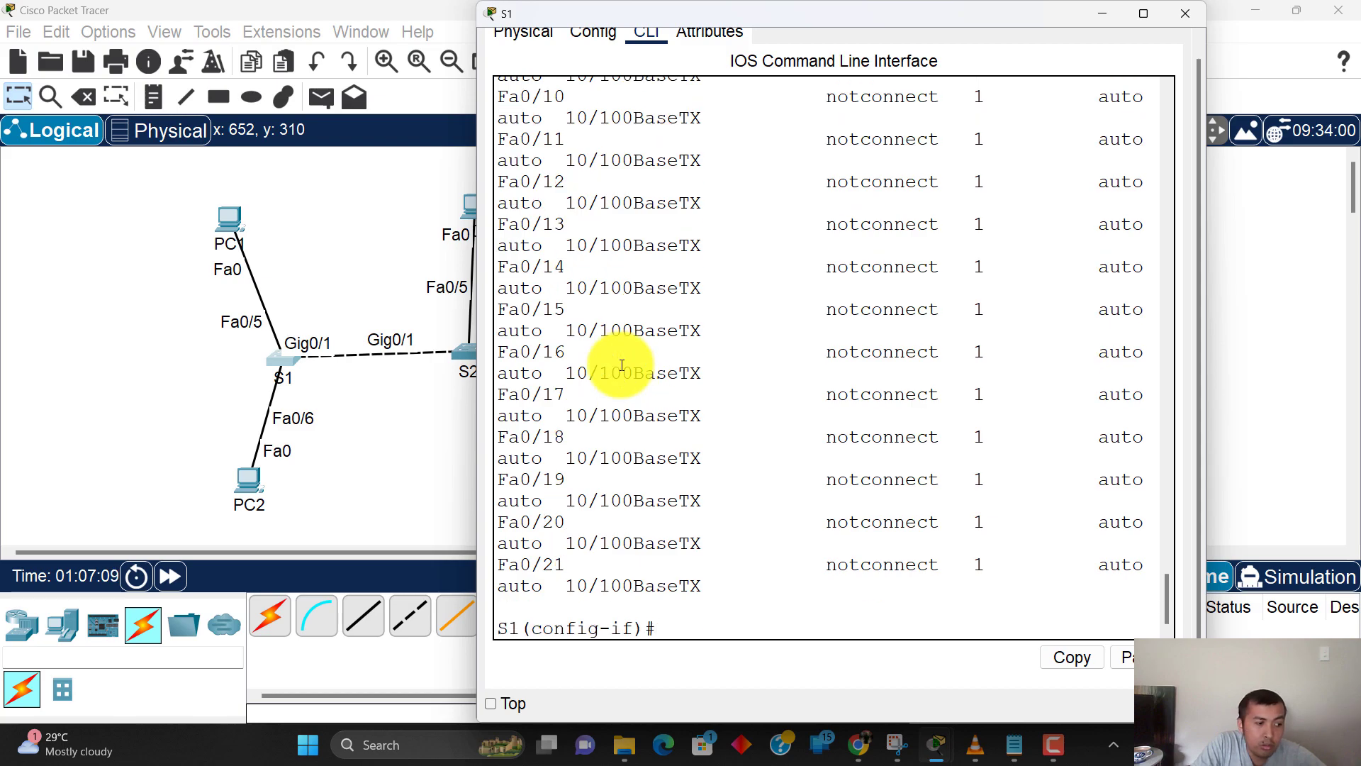
Step: Set ports fa0/2-9 on switch S1 to access mode and assign them to VLAN 10
type("int")
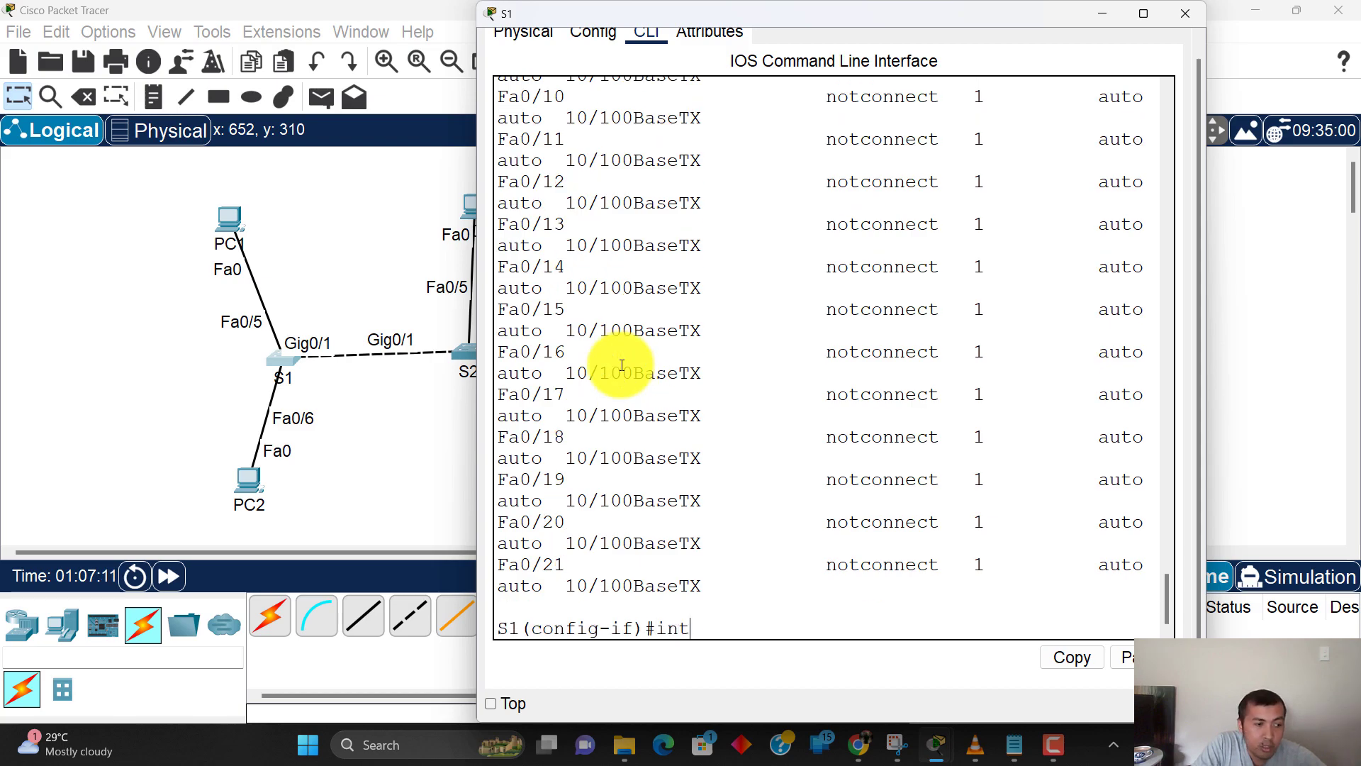
type(" range fa0/")
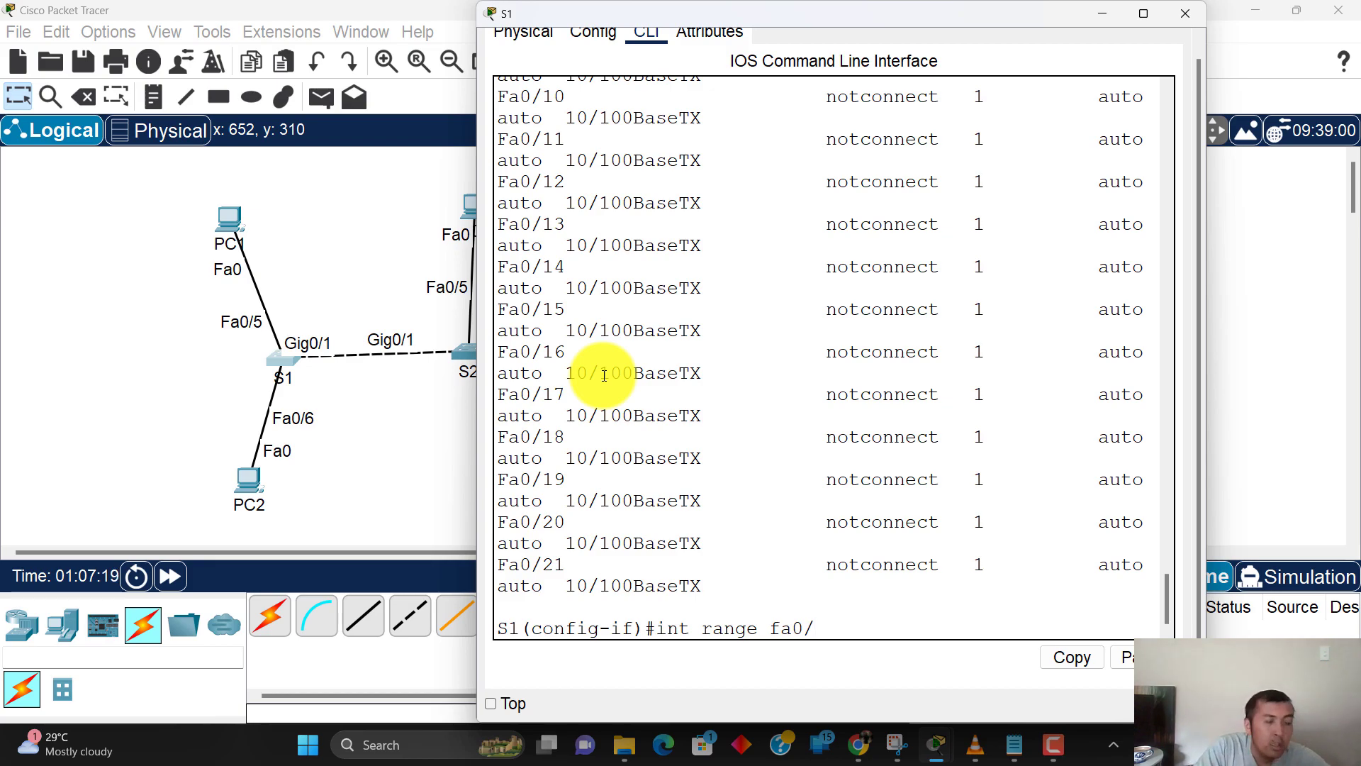
type("2-9")
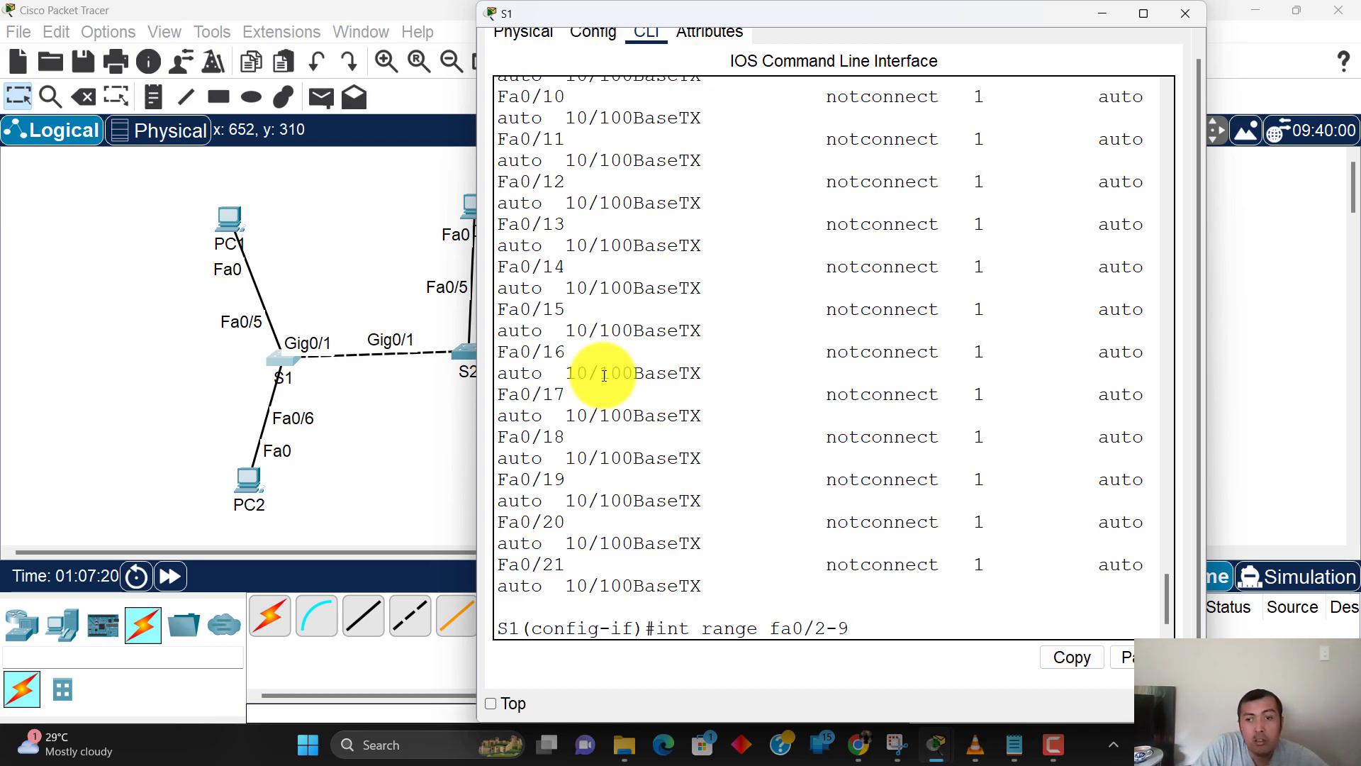
key("Return")
type("swi mo acc")
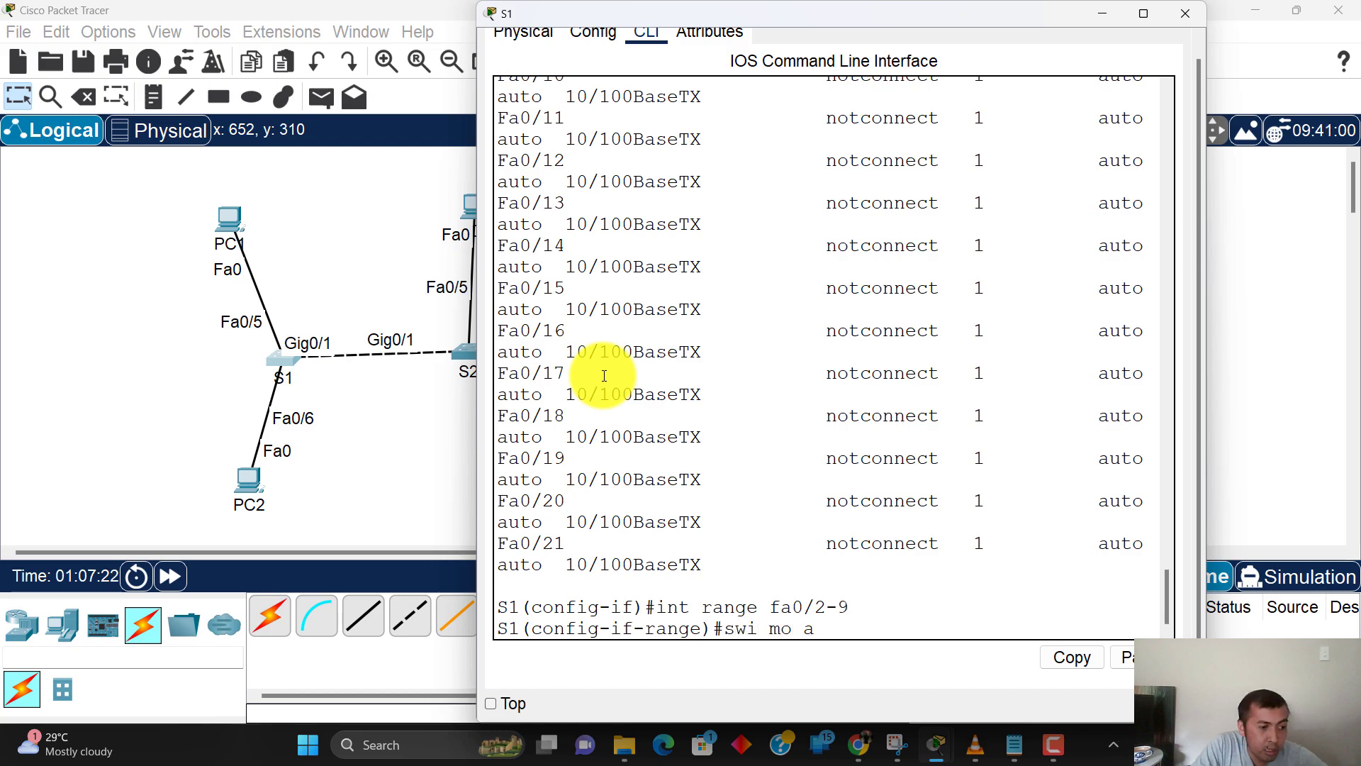
key("Return")
type("swi acc vlan 10")
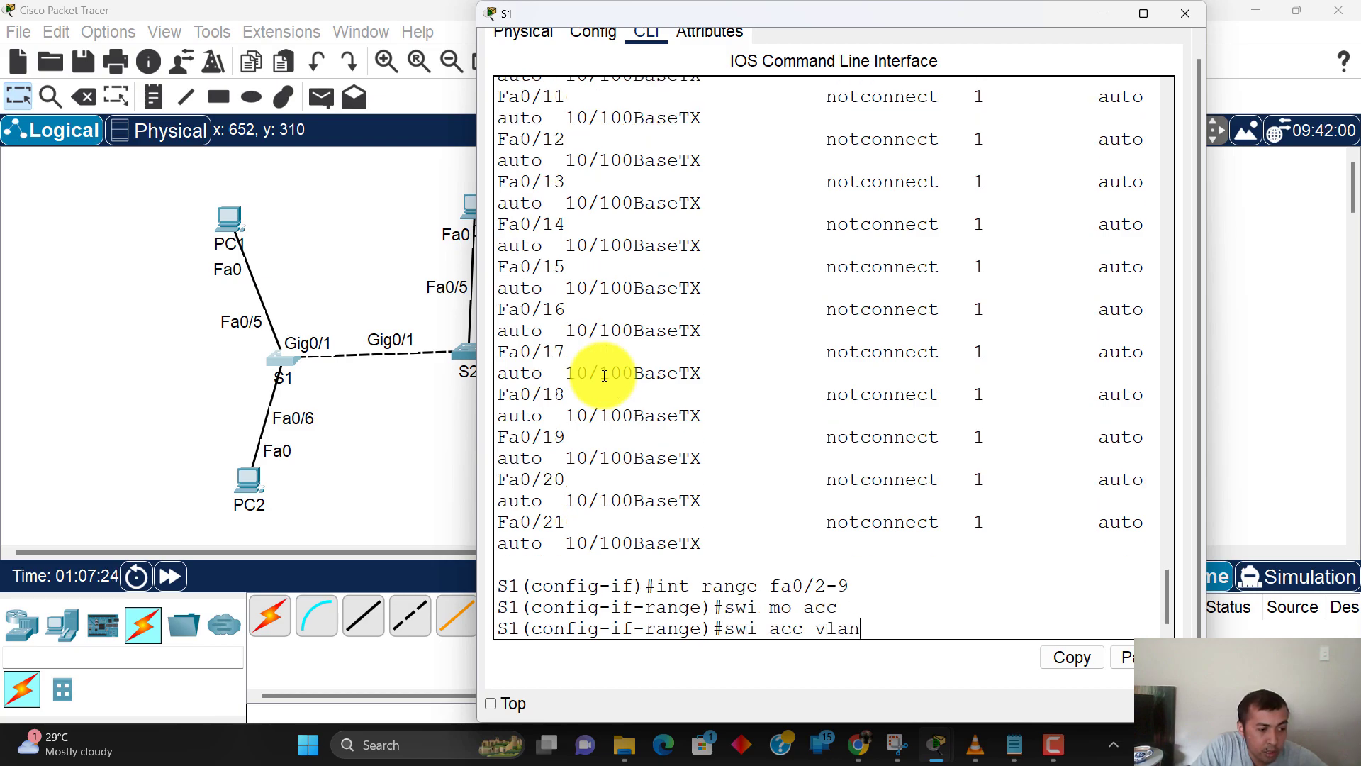
key("Return")
Step: Enable spanning-tree PortFast on switch S1's ports fa0/2-9
type("span portf")
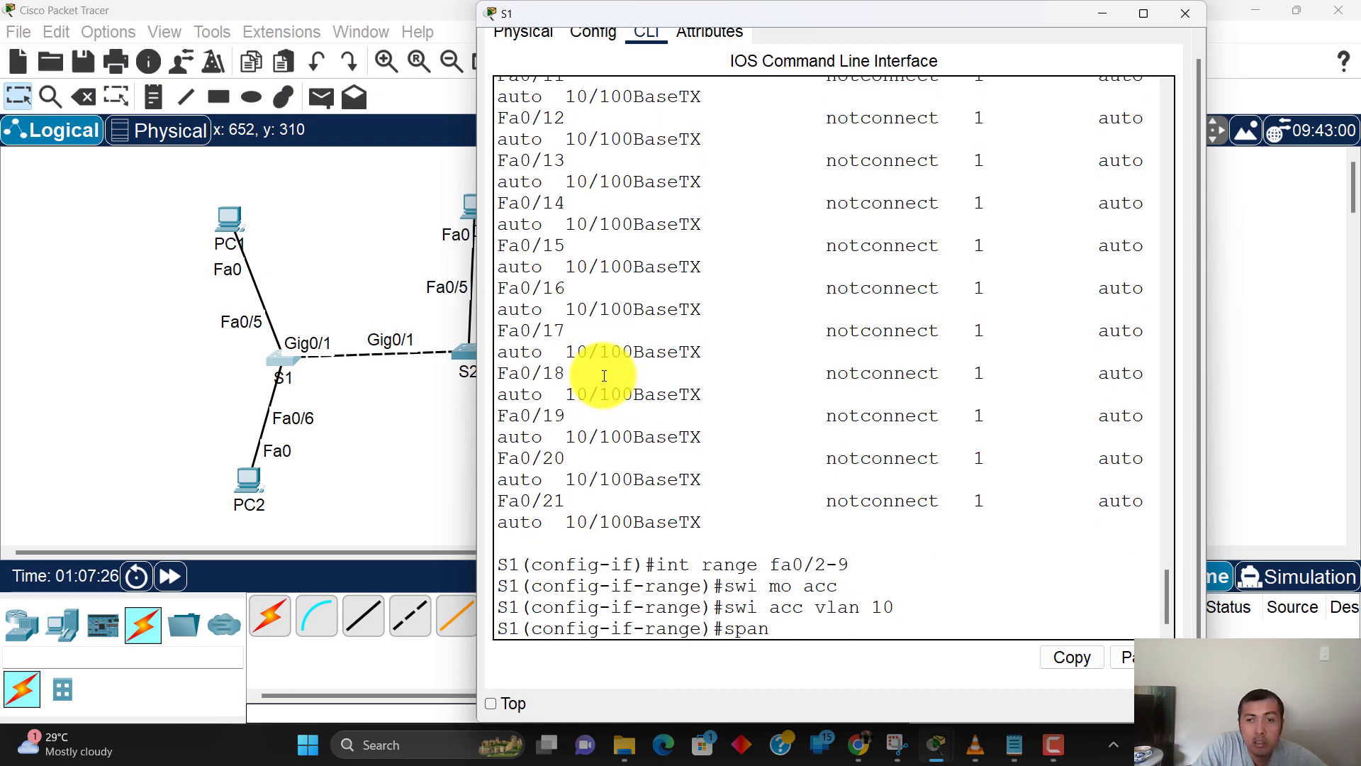
key("Return")
key("Return")
key("Return")
key("Return")
key("Return")
key("Return")
key("Return")
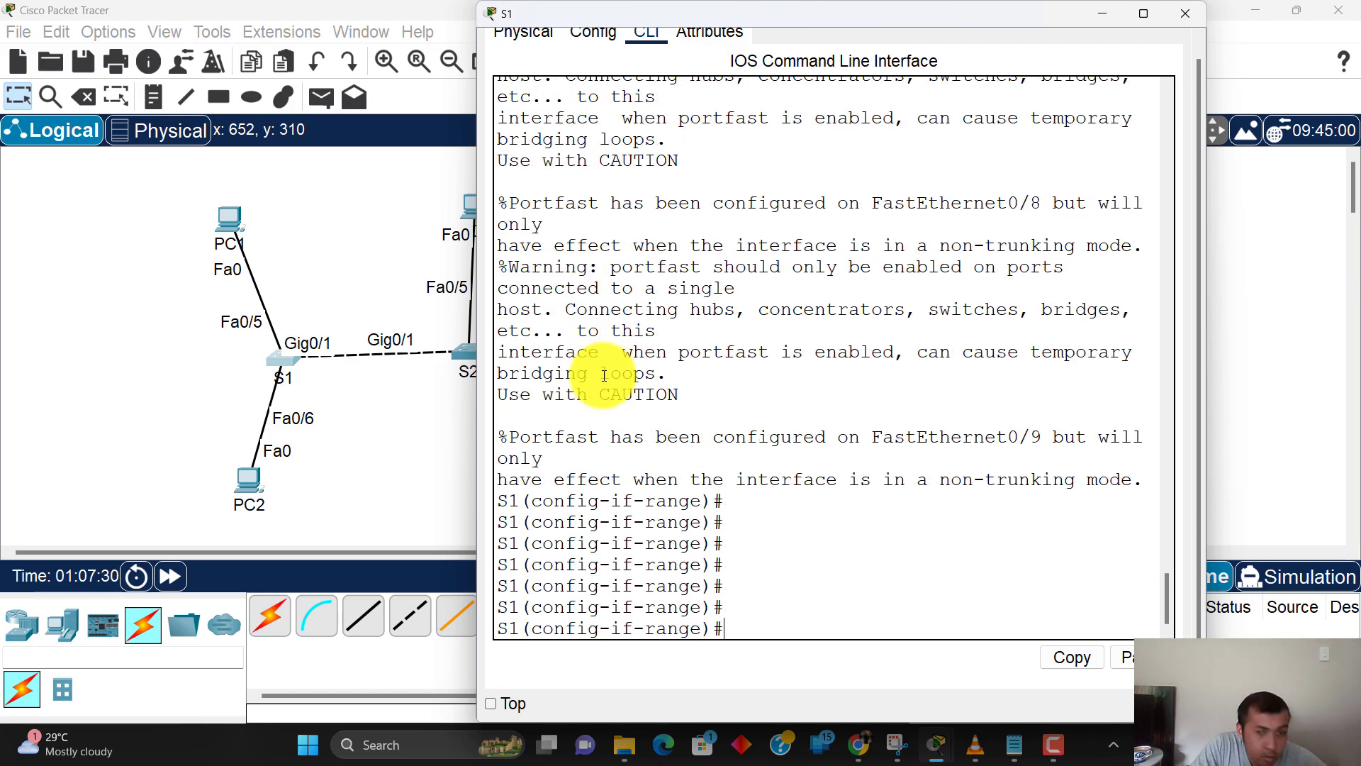
Step: Set ports fa0/10-20 on switch S1 to access mode in VLAN 20 and return to the topology
type("int range")
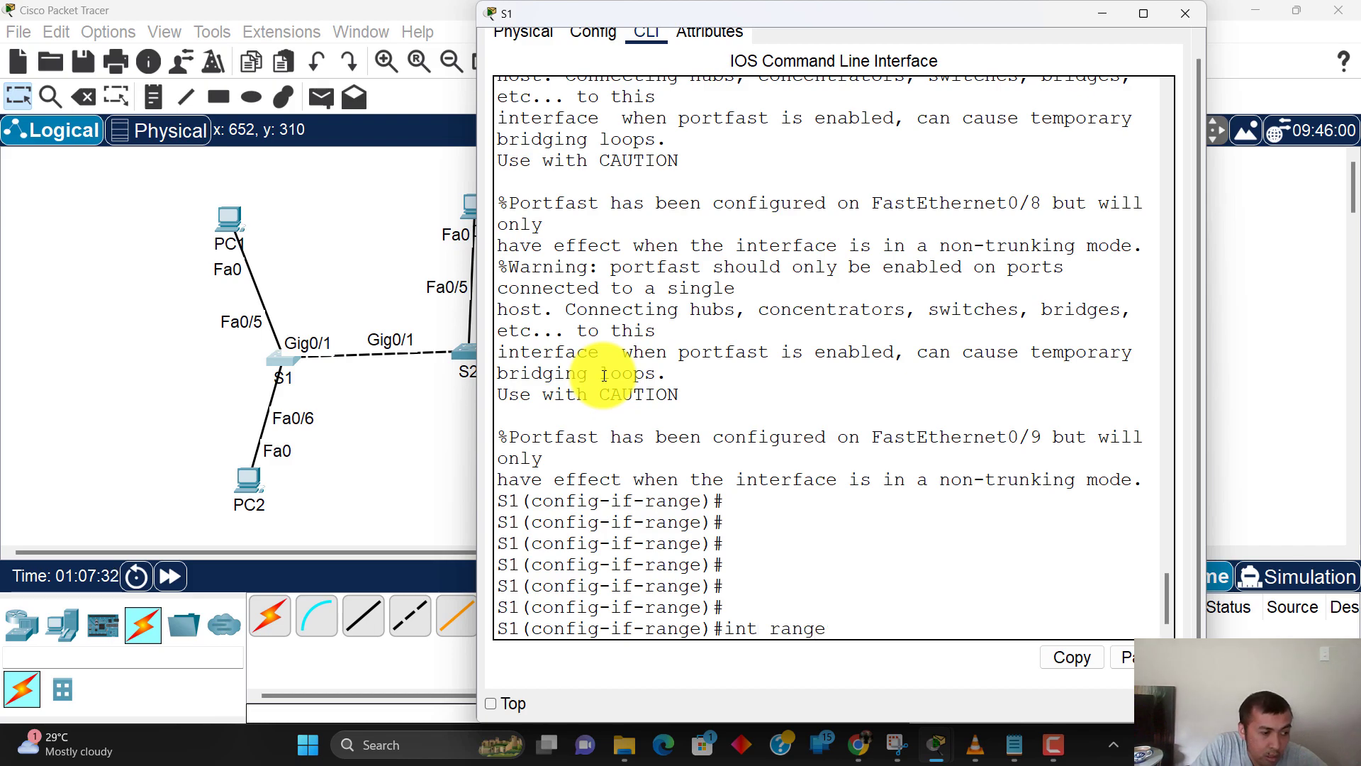
type(" fa0/10-20")
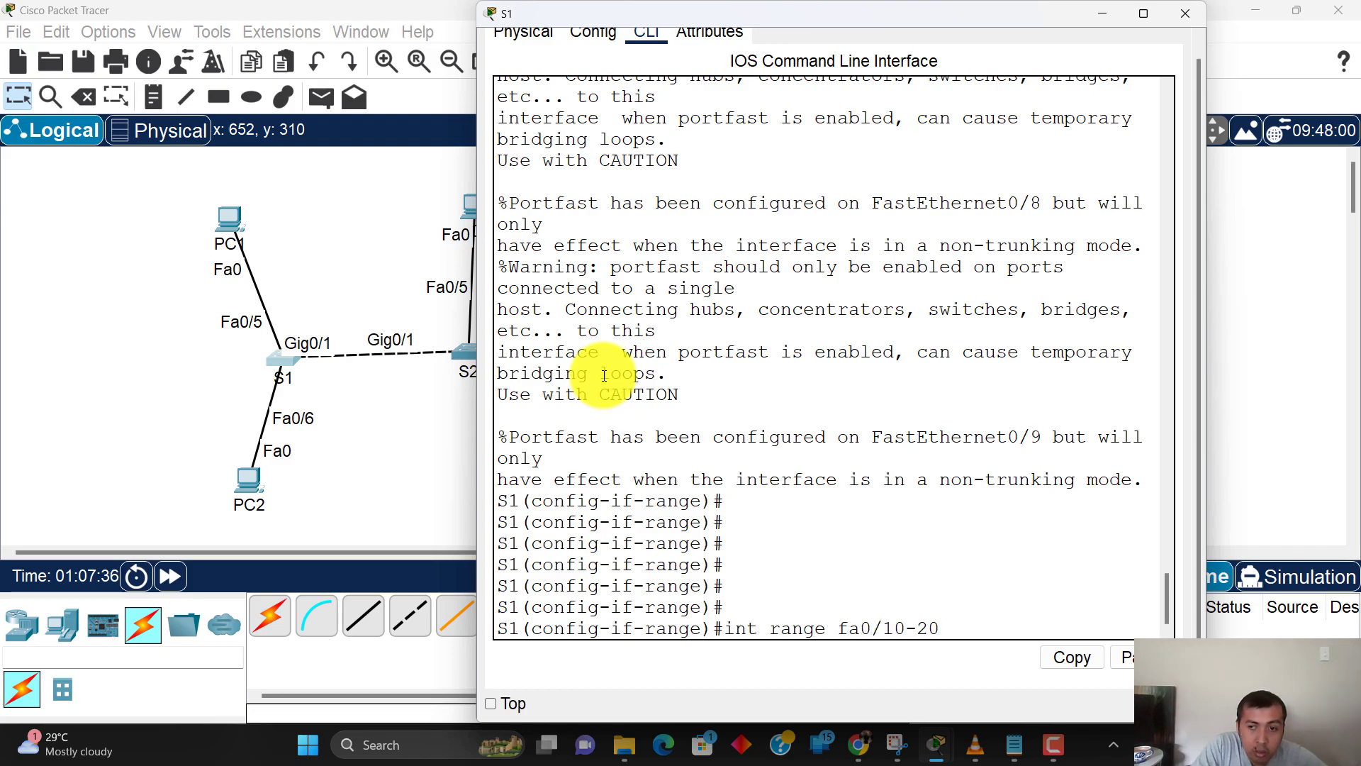
key("Return")
type("swi mo acc")
key("Return")
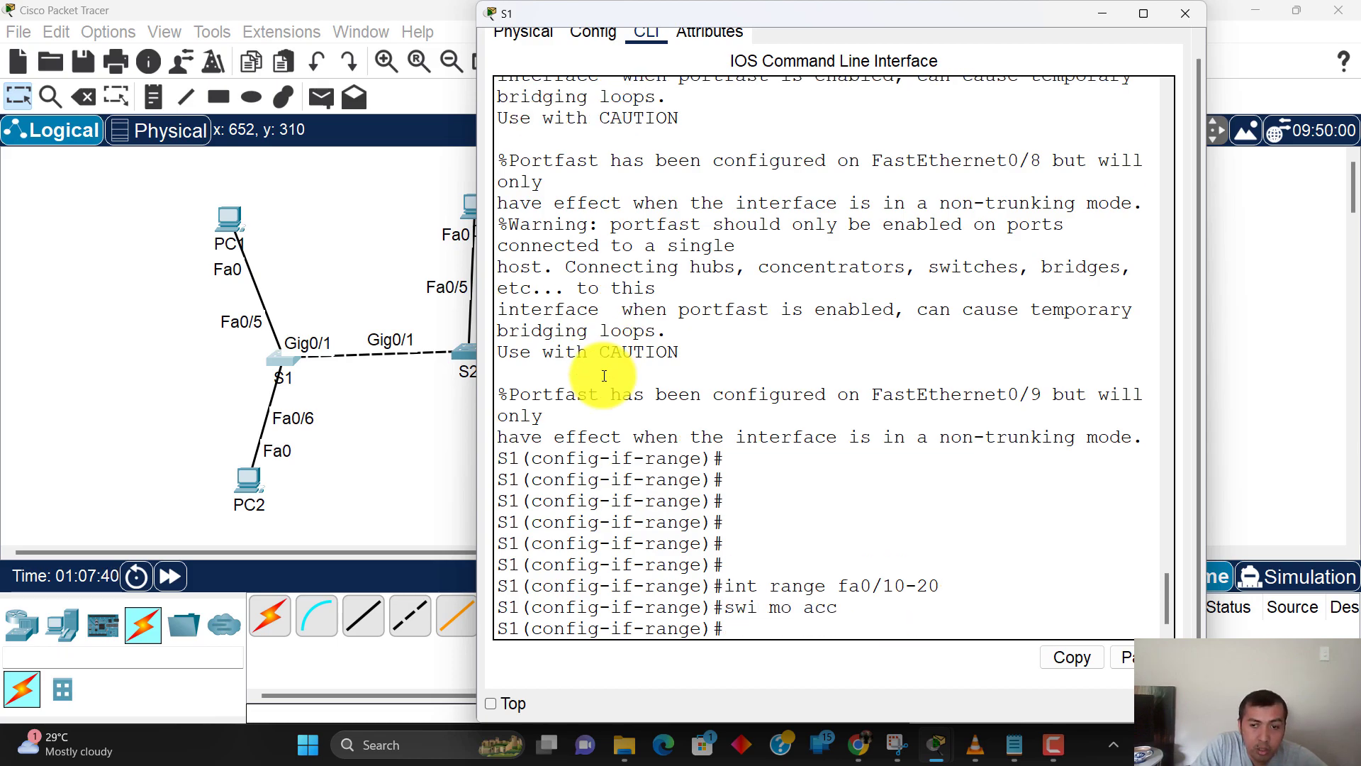
type("swi acc vlan 20")
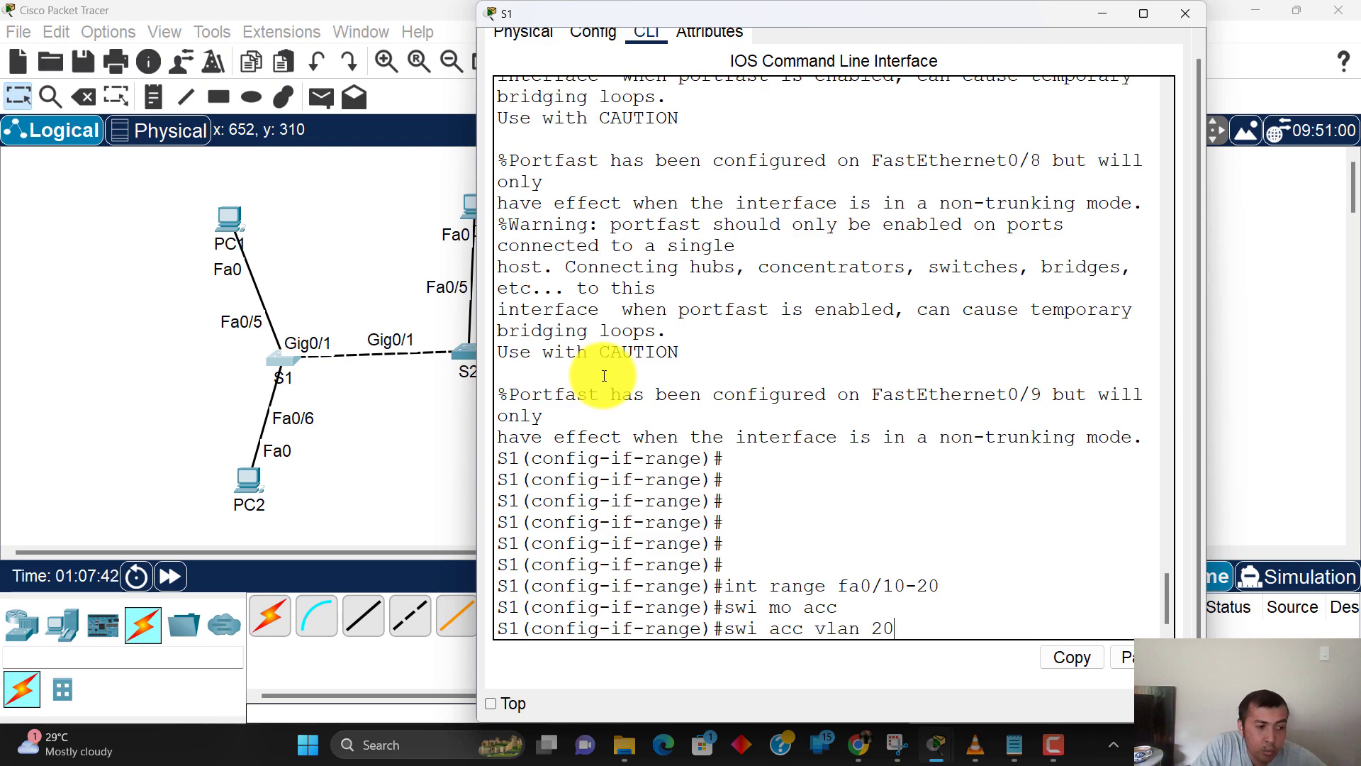
key("Return")
key("Return")
key("Return")
key("Return")
key("Return")
key("Return")
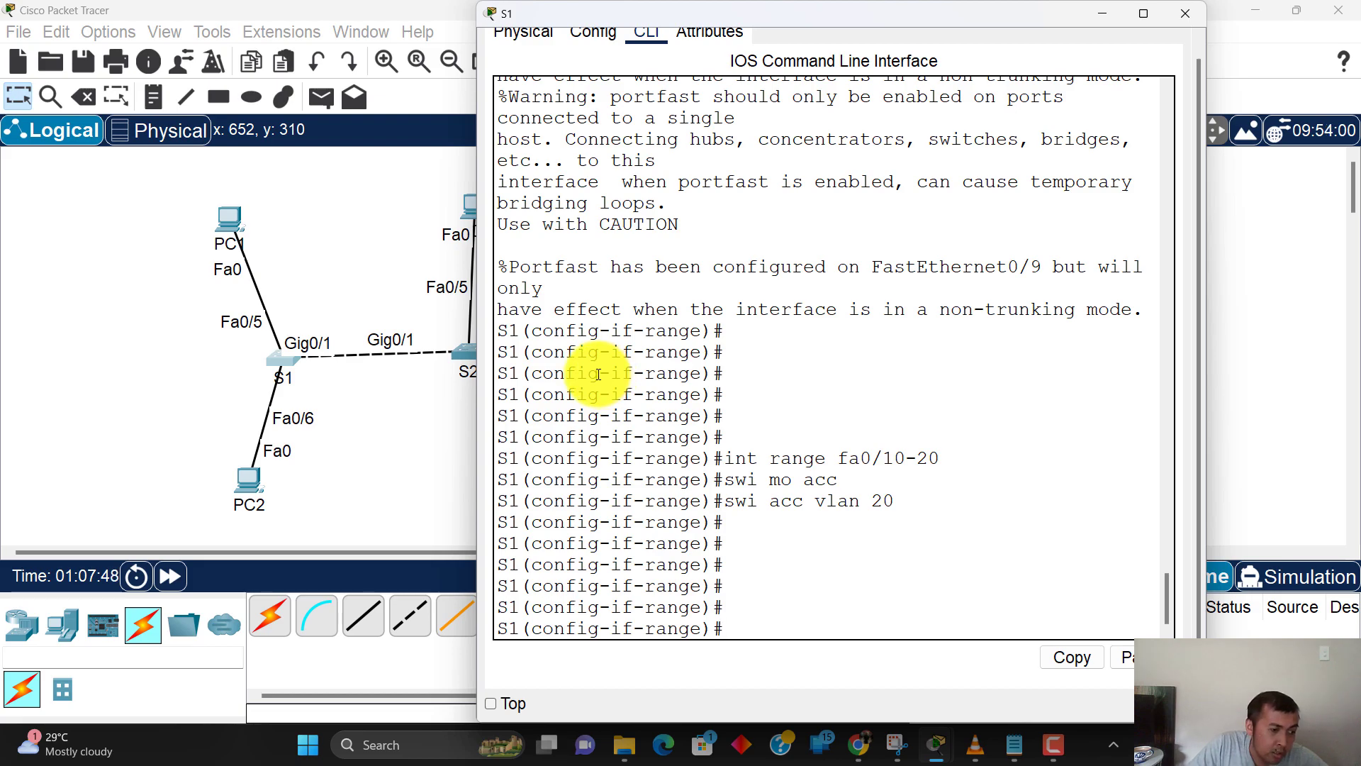
left_click(366, 468)
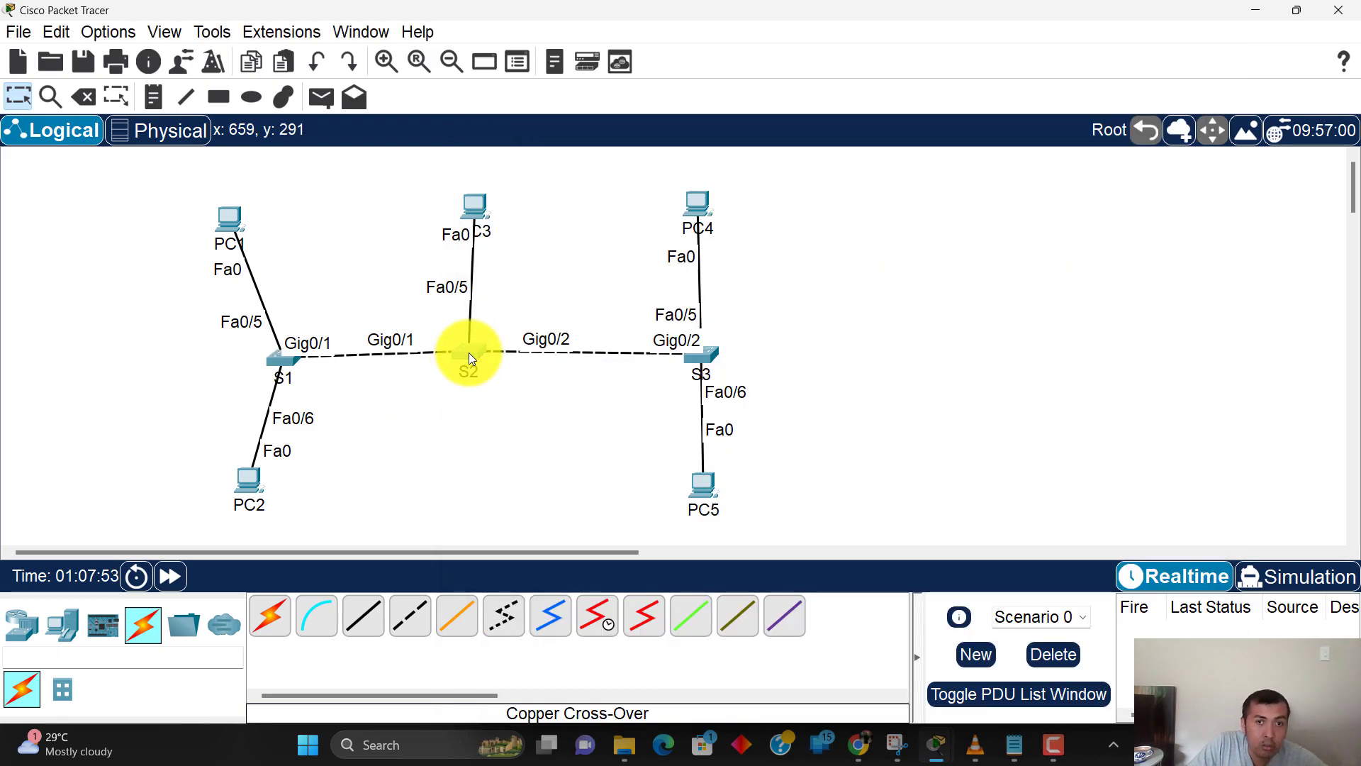
Step: Set interfaces g0/1-2 on switch S2 to trunk mode from its command line
left_click(465, 353)
key("Return")
key("Return")
key("Return")
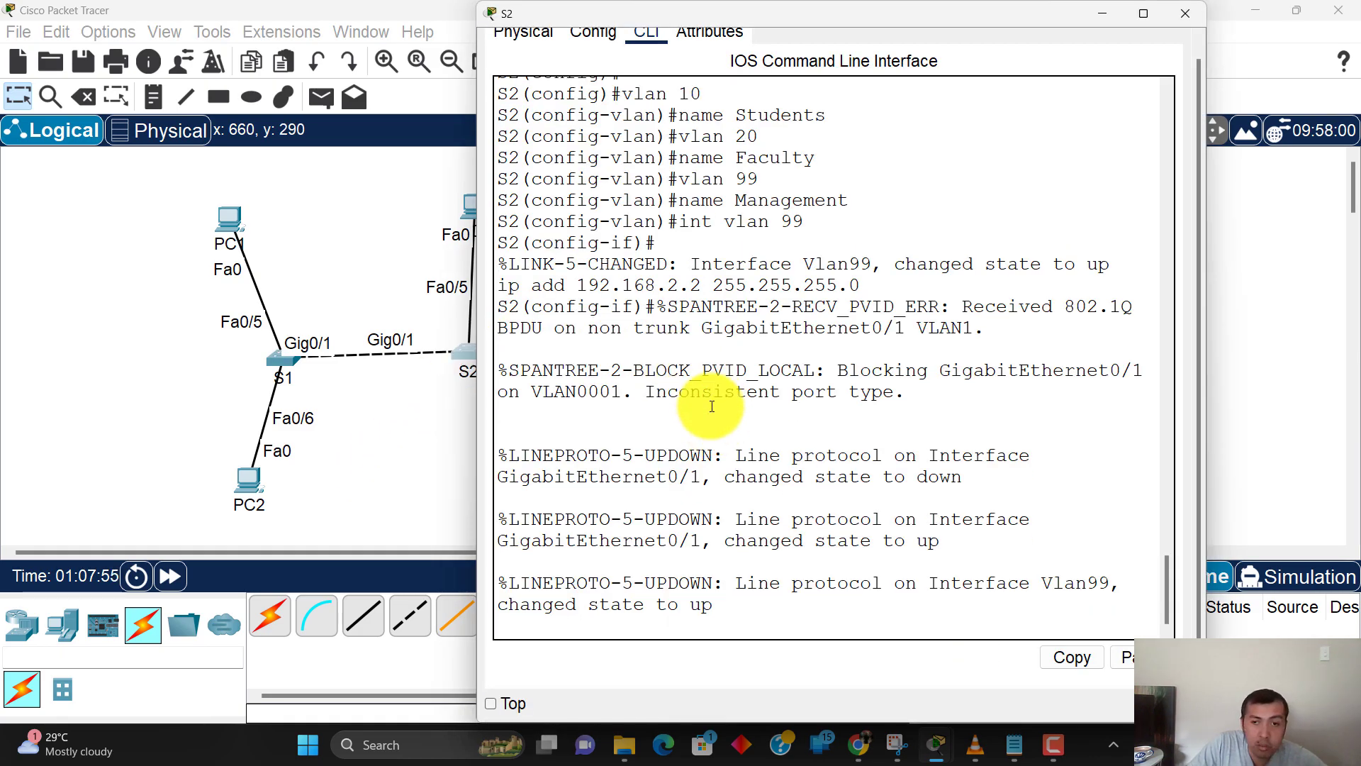
key("Return")
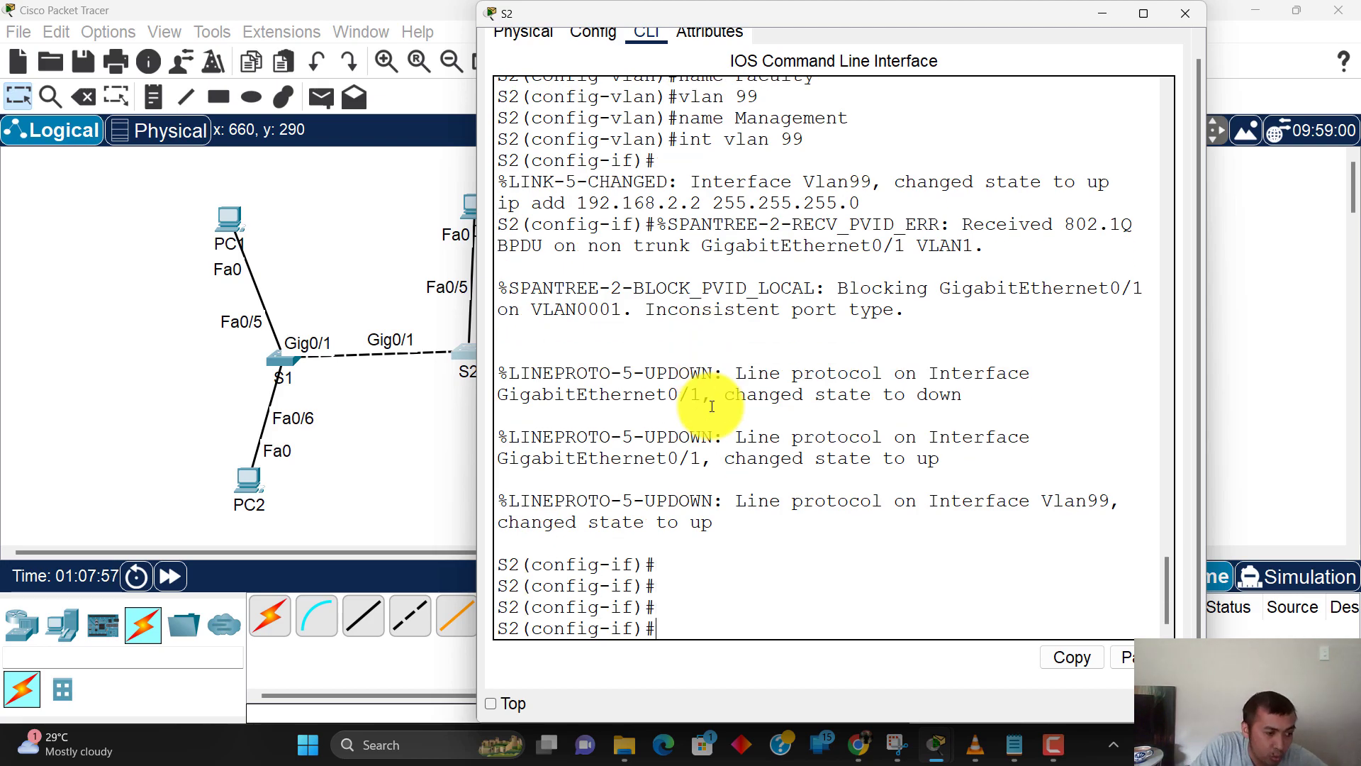
type("int ran")
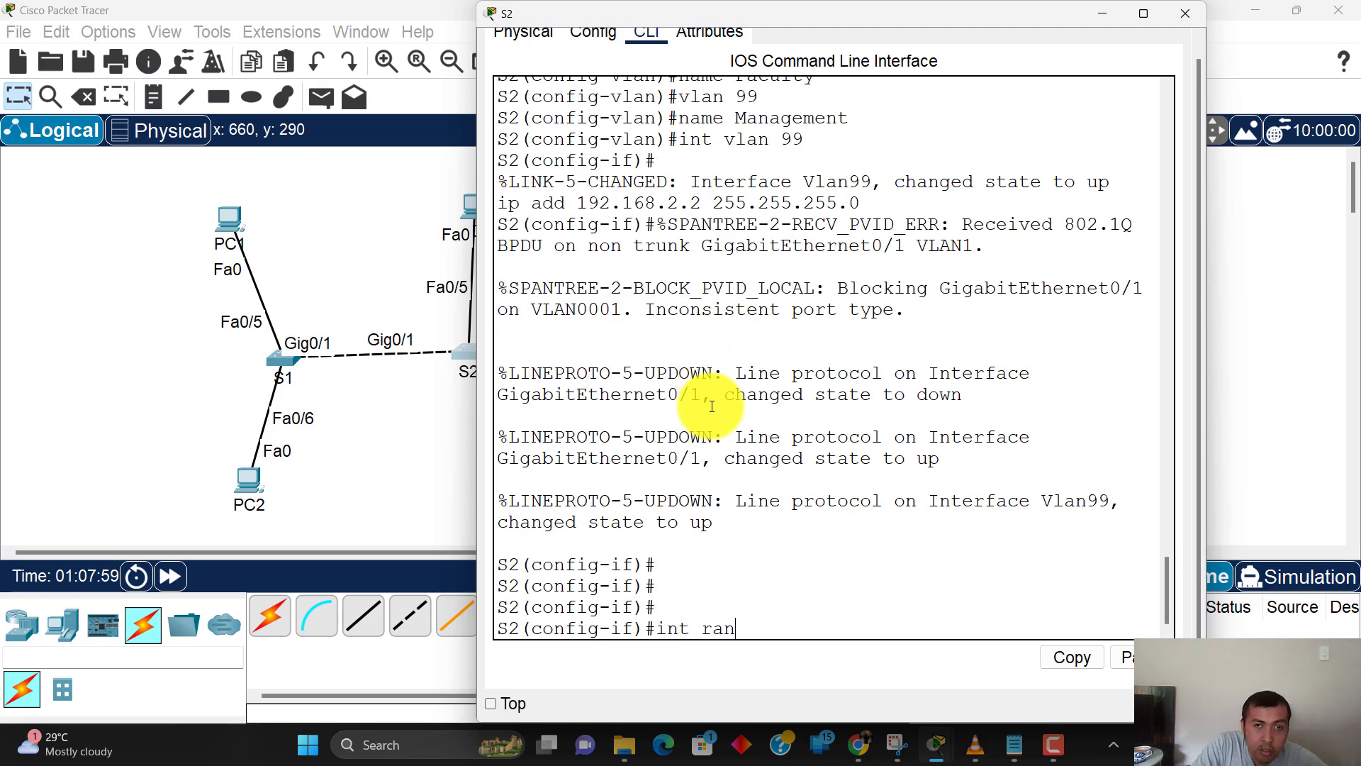
type("ge g0/1-2")
key("Return")
type("swi")
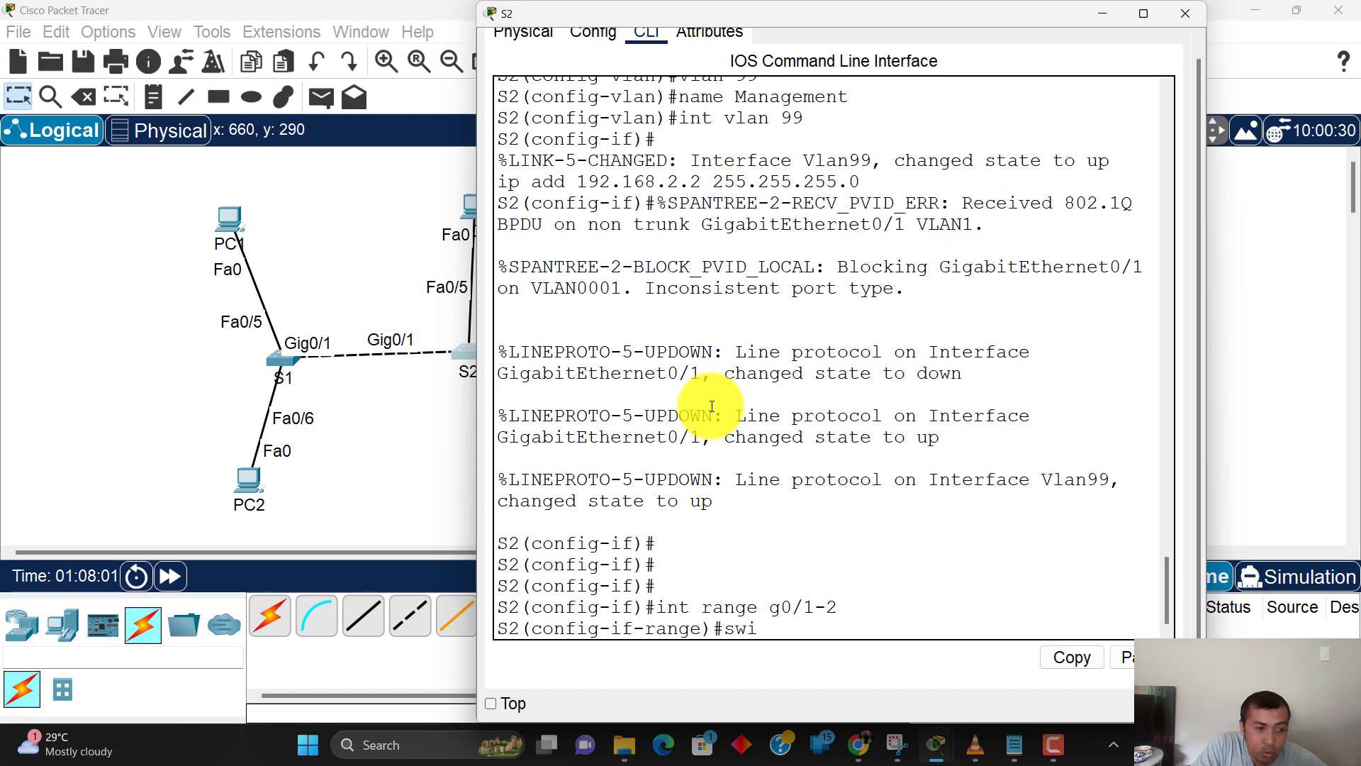
type(" mo trunk")
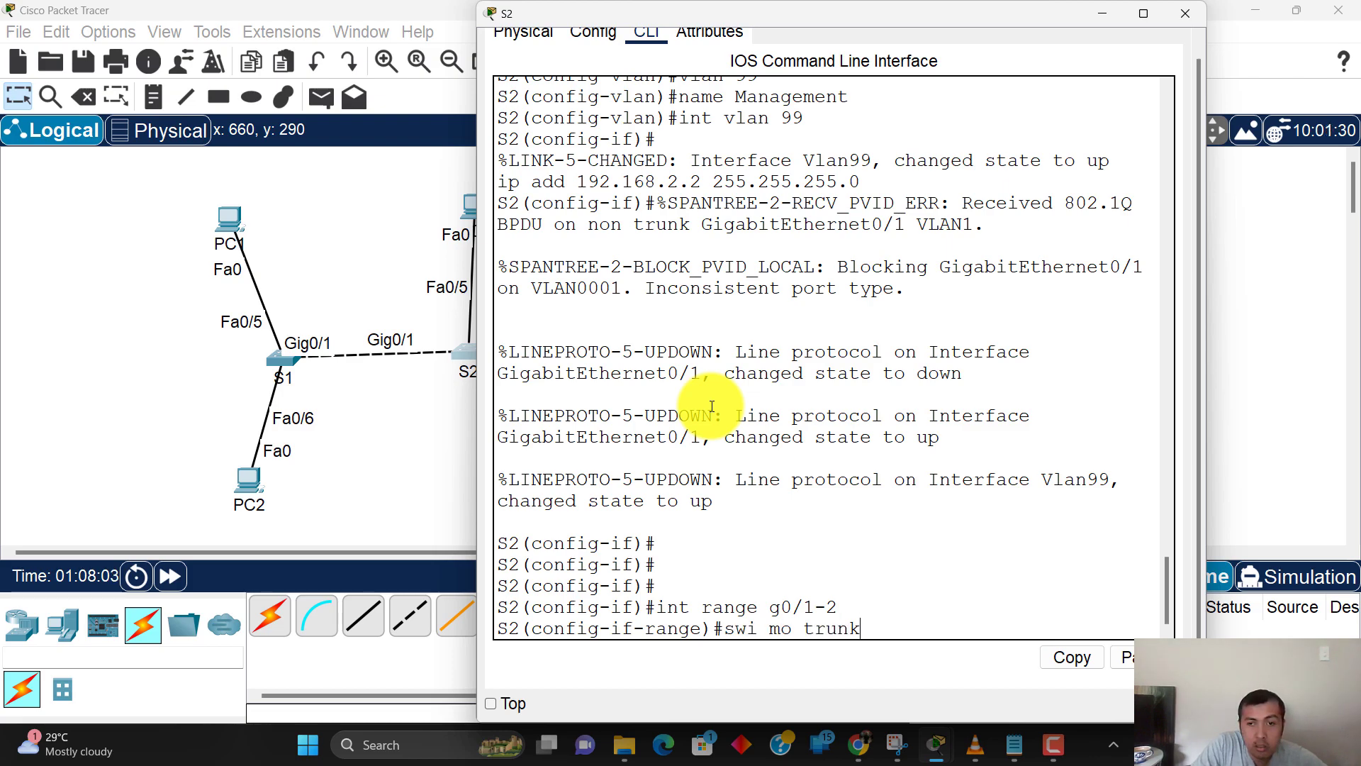
key("Return")
key("Return")
key("Return")
key("Return")
key("Return")
key("Return")
key("Return")
key("Return")
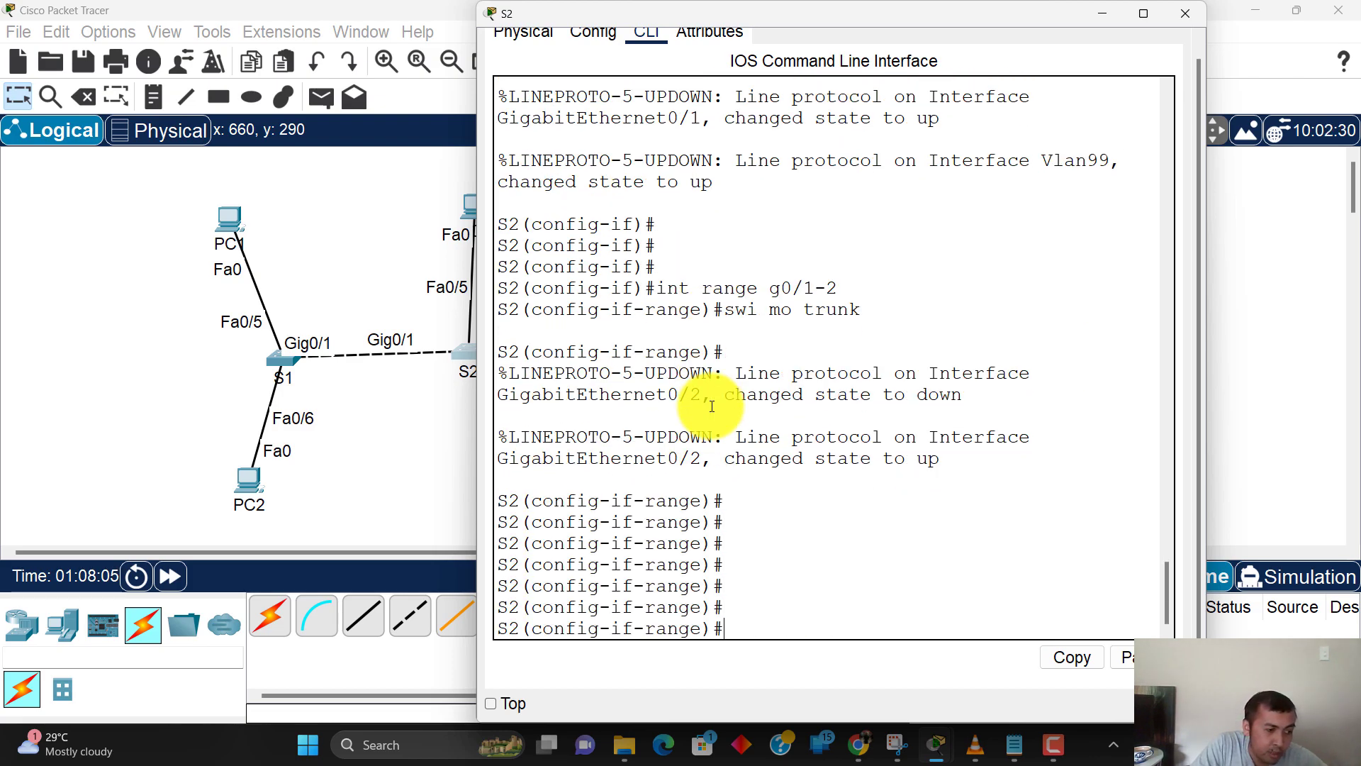
Step: Assign ports fa0/2-9 on switch S2 to VLAN 10 and set them to access mode
type("int range fa0/2-9")
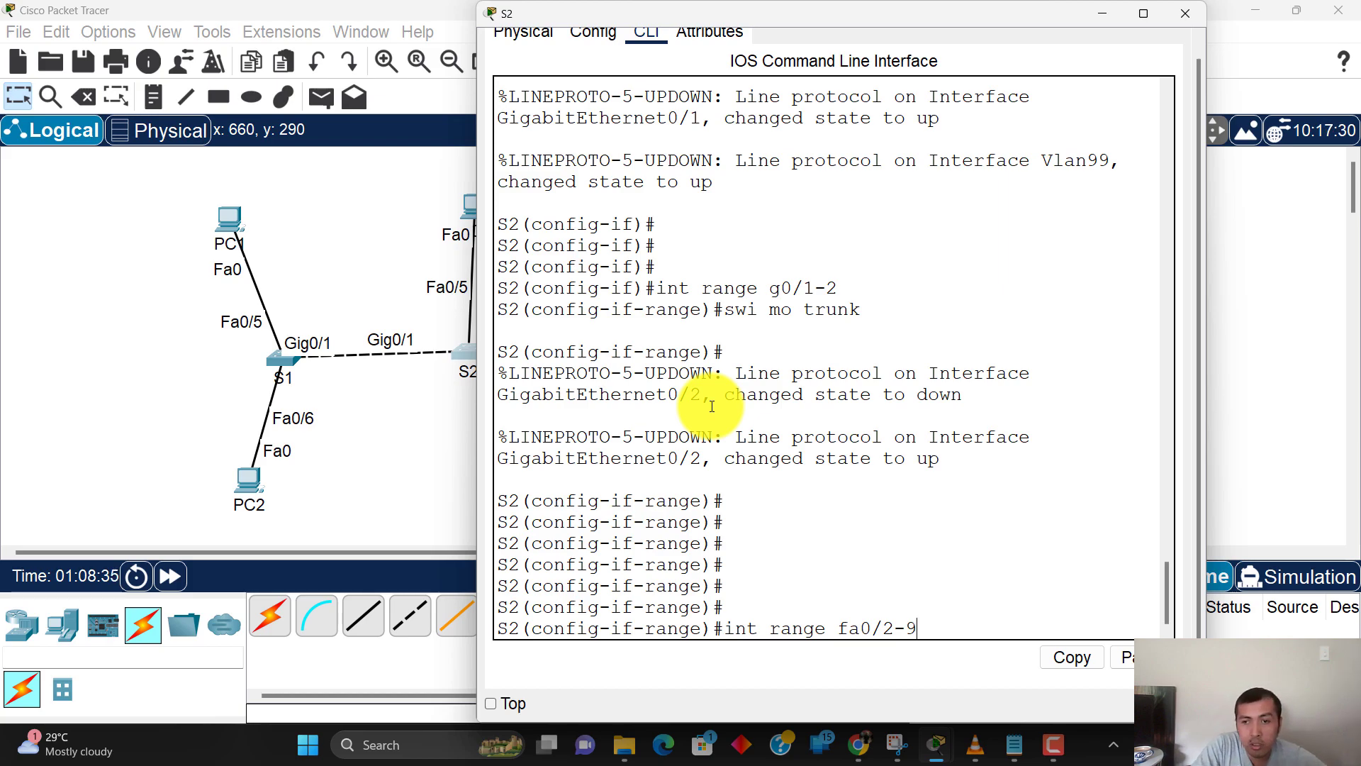
key("Return")
key("Return")
key("Return")
key("Return")
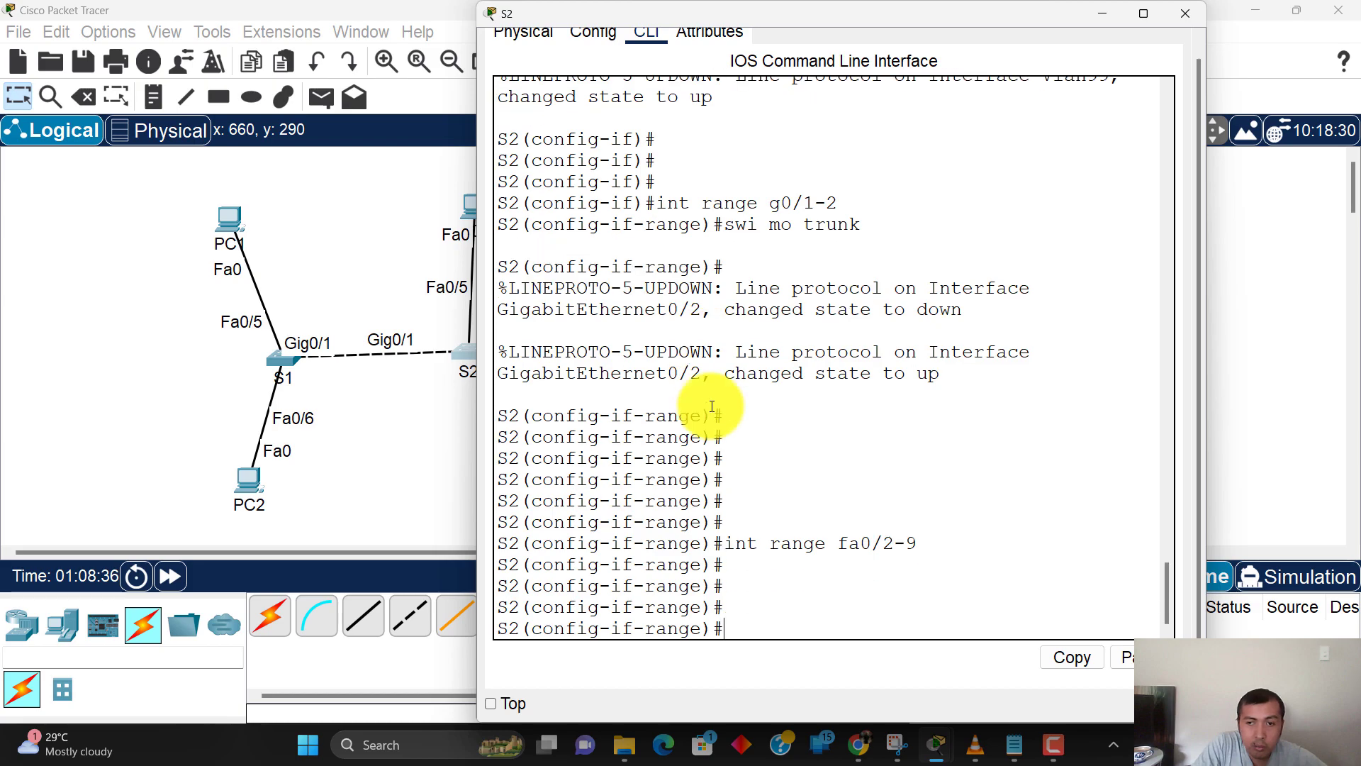
key("Return")
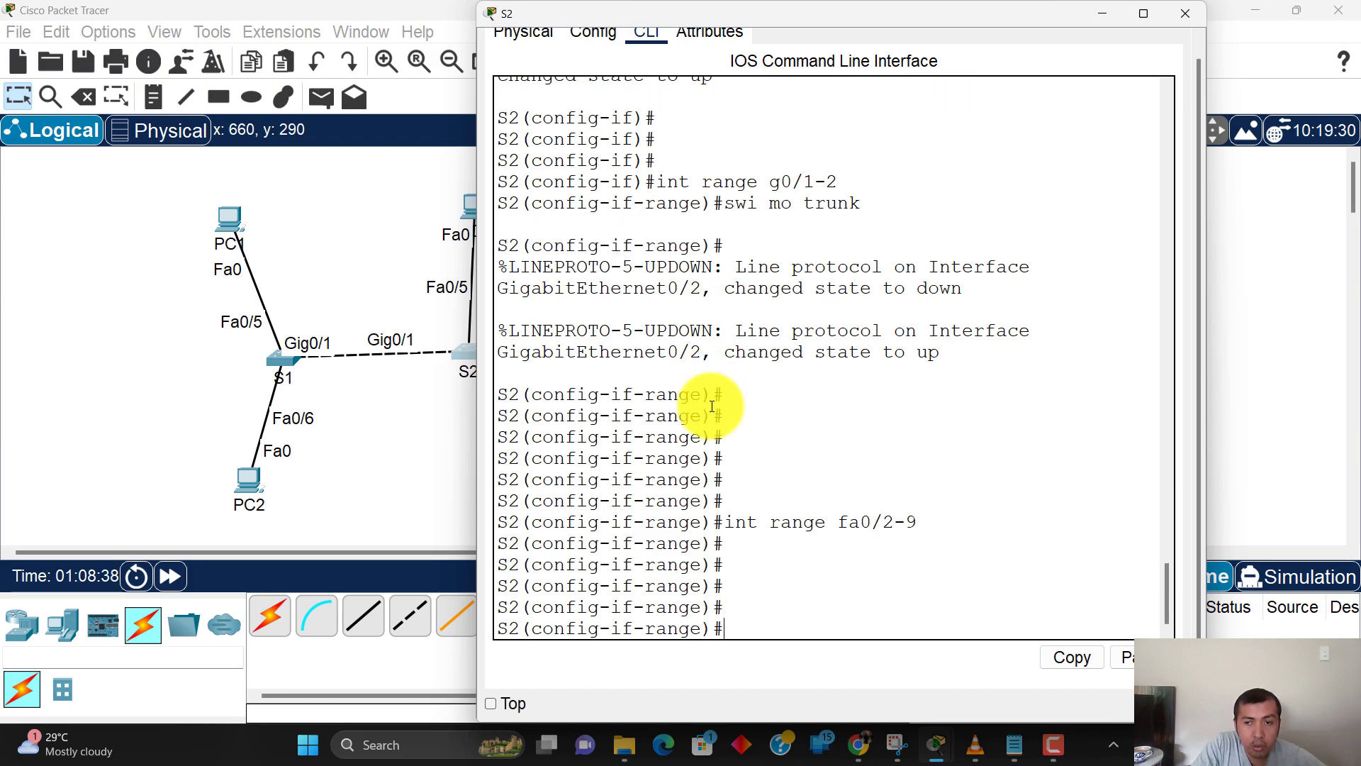
type("swi acc vlan 10")
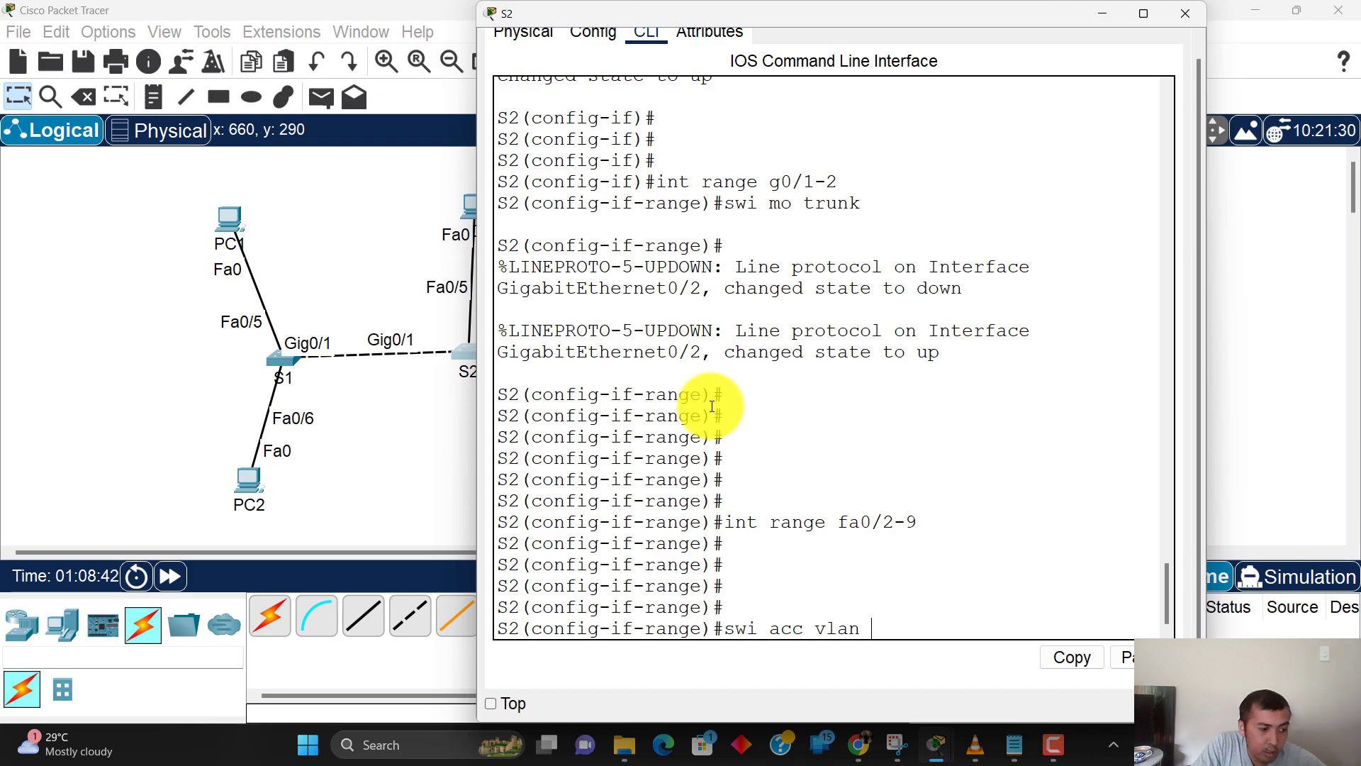
key("Return")
type("swi mo ac")
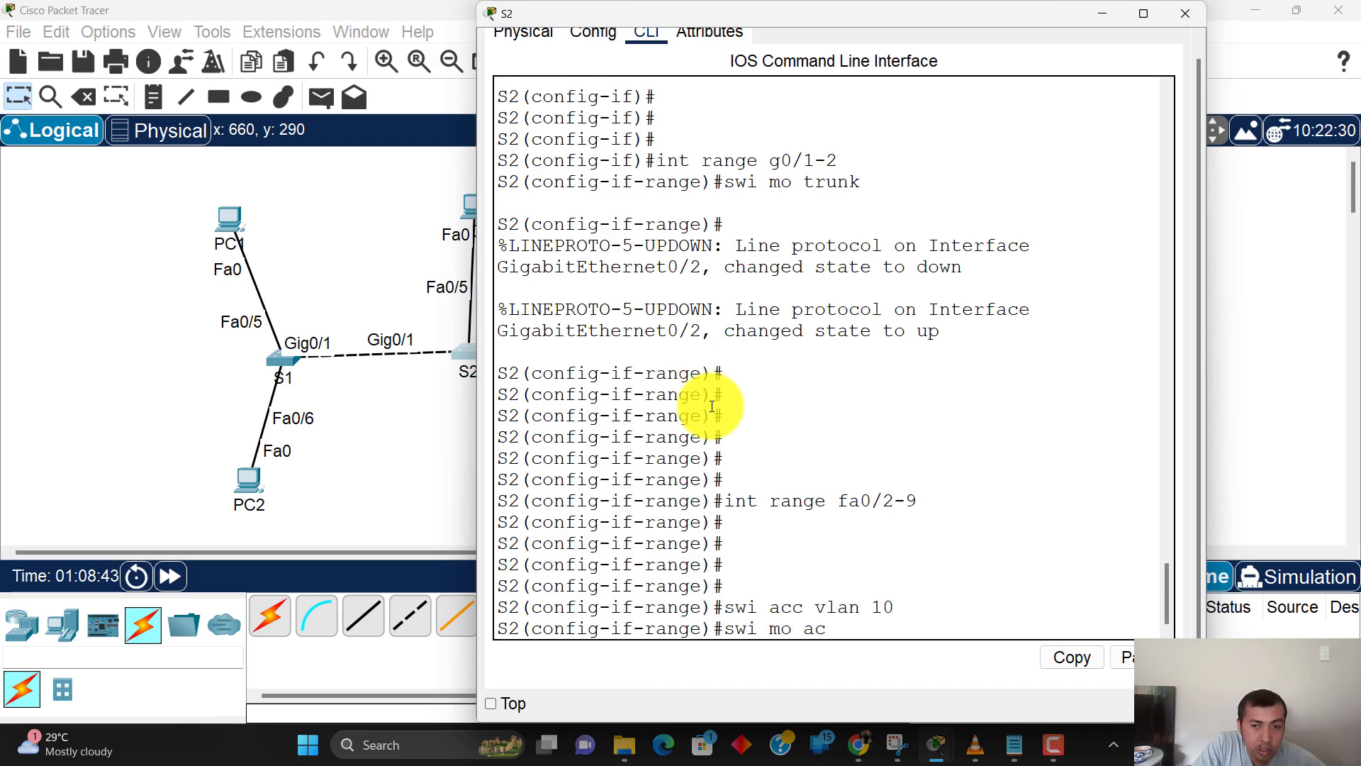
type("c")
key("Return")
Step: Enable spanning-tree PortFast on switch S2's ports fa0/2-9
type("span portf")
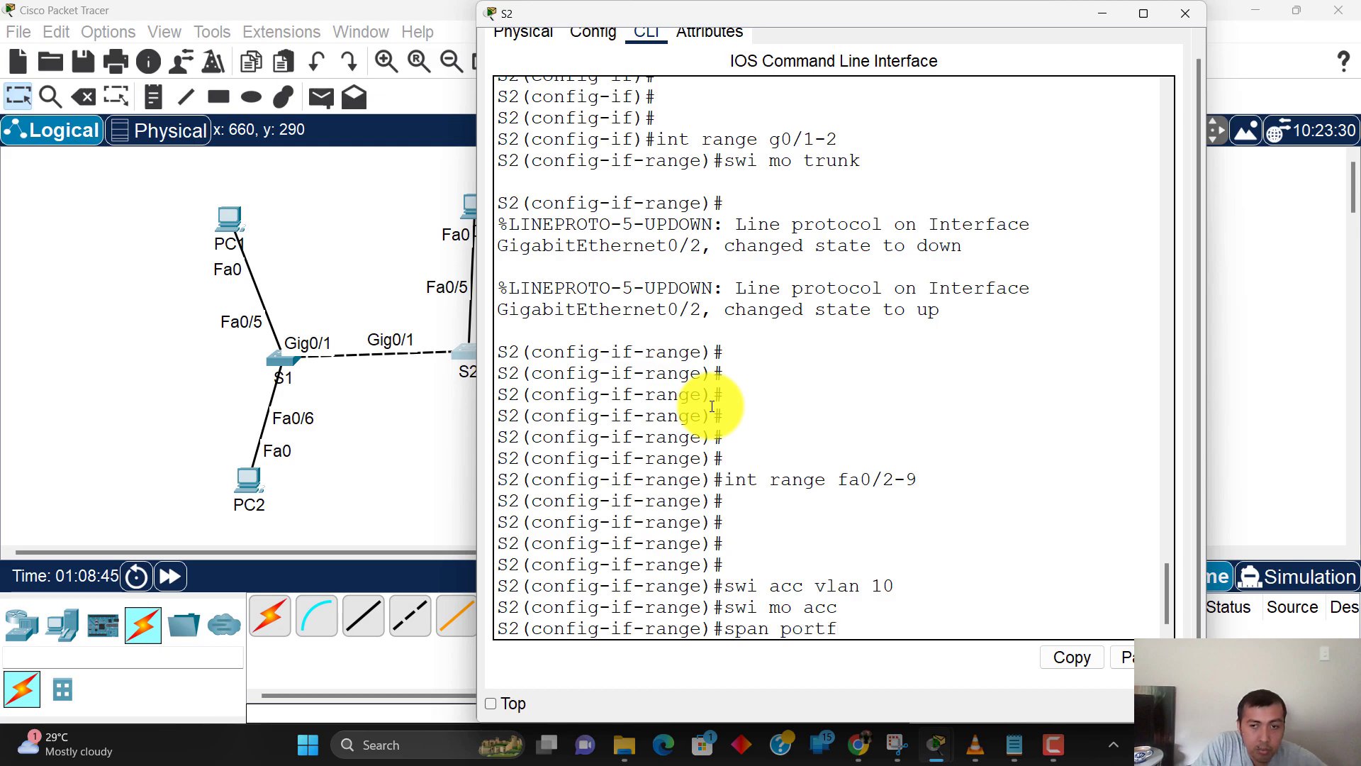
key("Return")
key("Return")
key("Return")
key("Return")
key("Return")
Step: Set ports fa0/10-20 on switch S2 to access mode and assign them to VLAN 20
type("int range fa0/10")
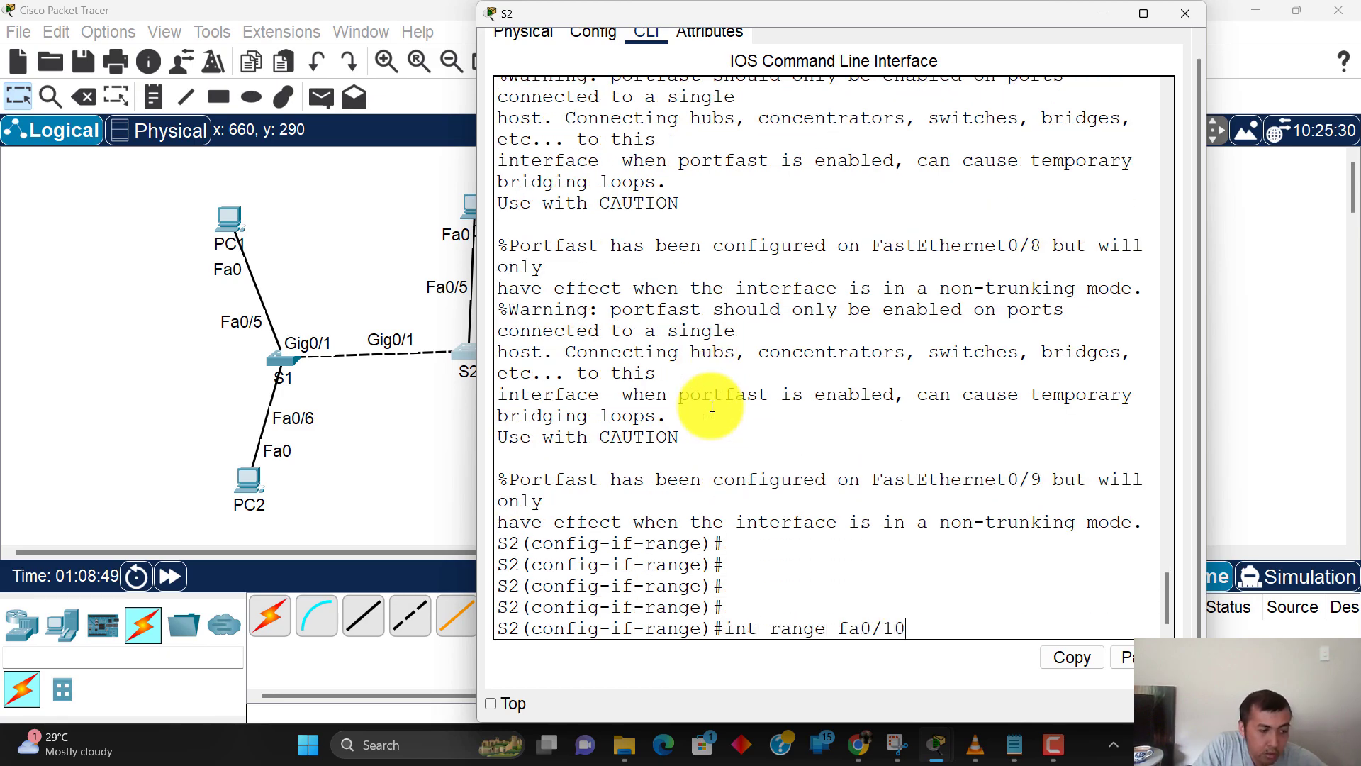
type("-20")
key("Return")
type("swi mo acc")
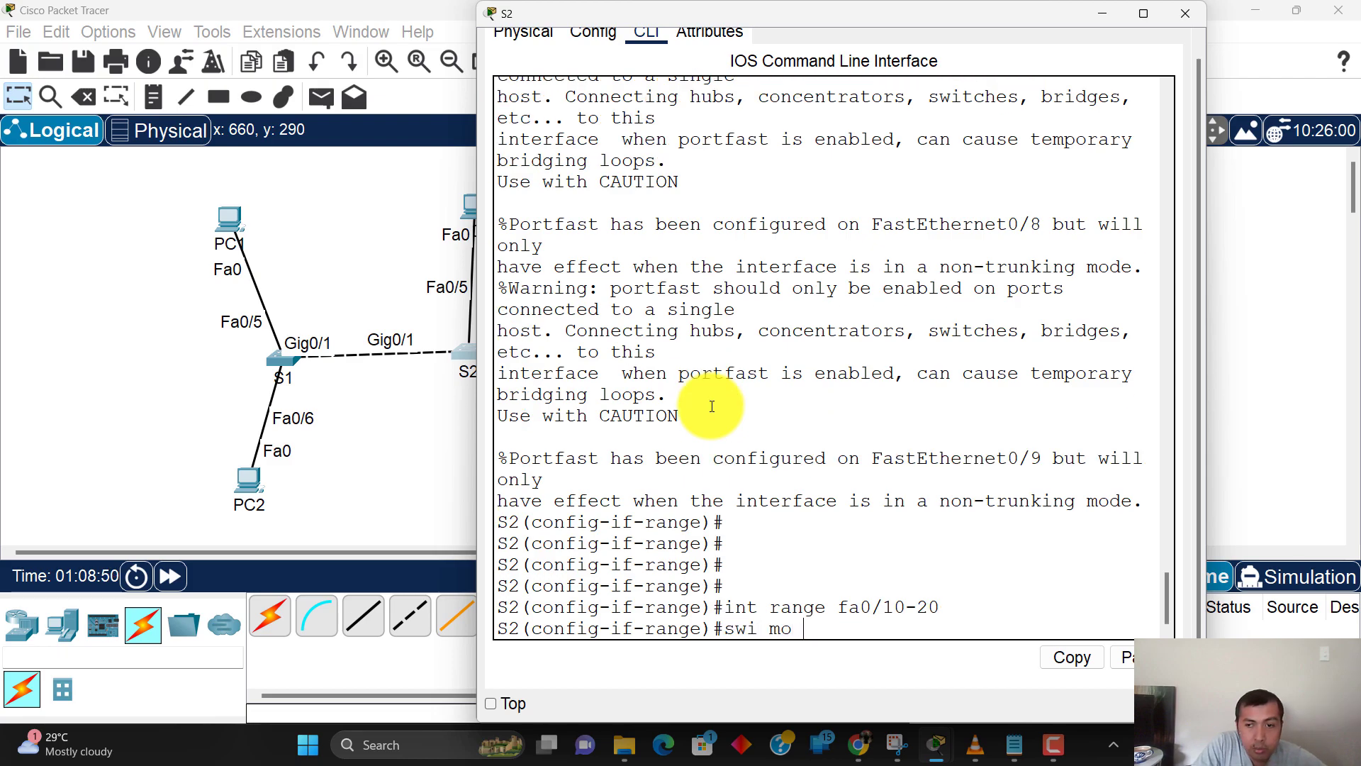
key("Return")
type("swi acc vlan")
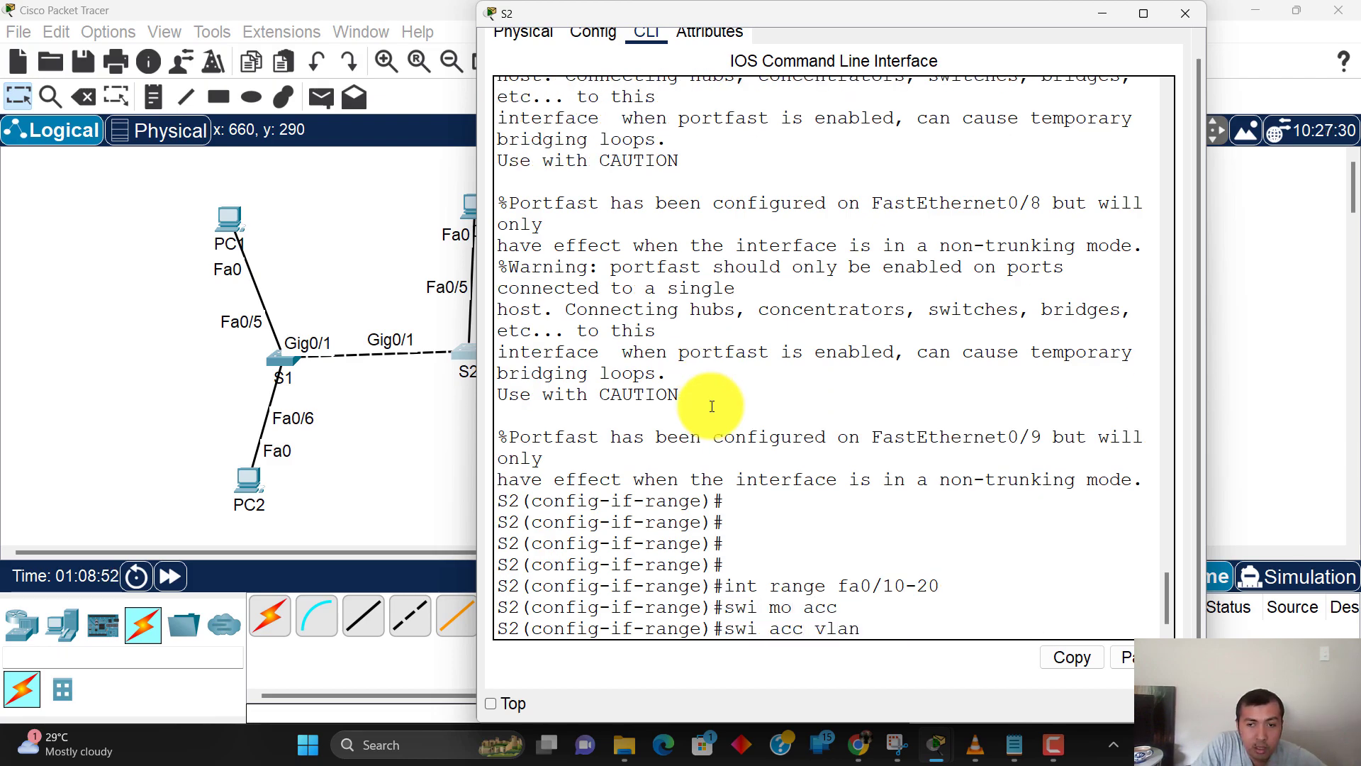
type(" 20")
key("Return")
Step: Enable spanning-tree PortFast on switch S2's ports fa0/10-20 and return to the topology
type("span portf")
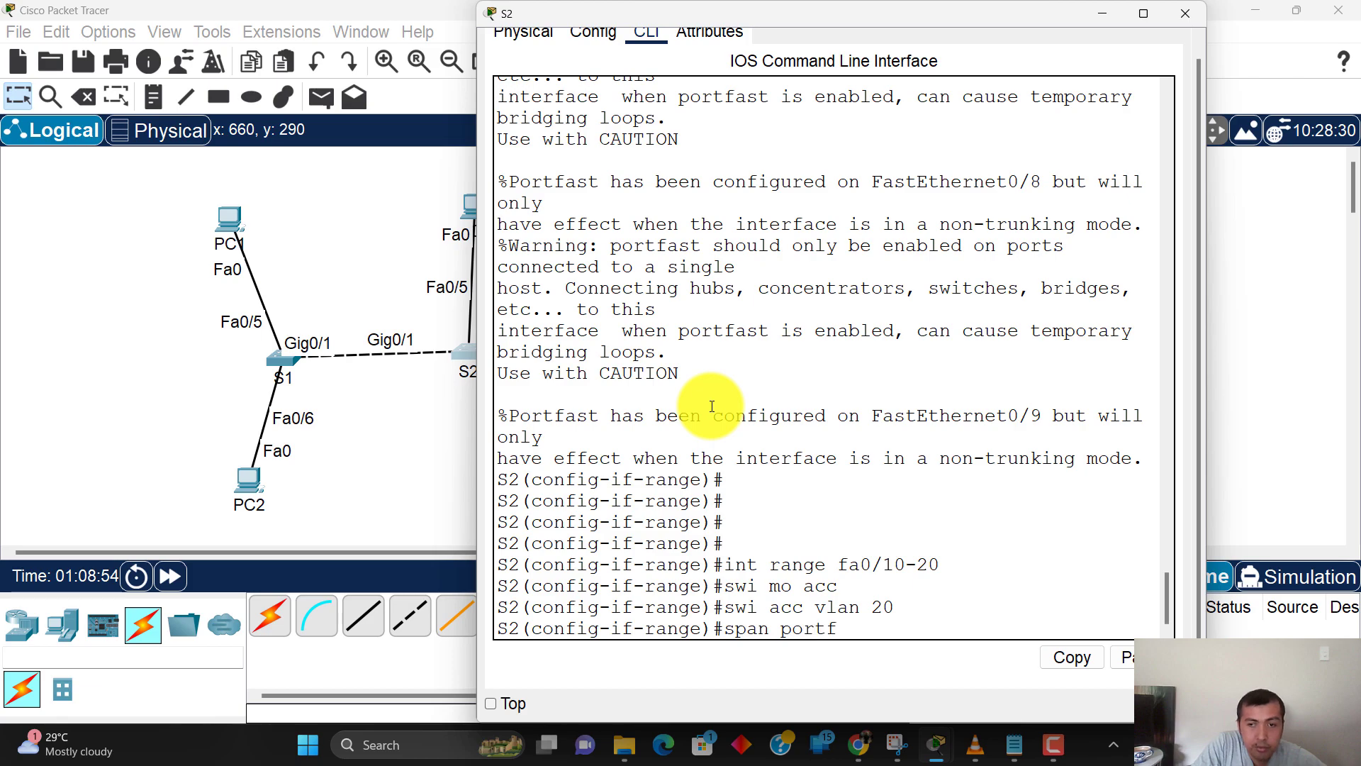
key("Return")
key("Return")
key("Return")
key("Return")
key("Return")
key("Return")
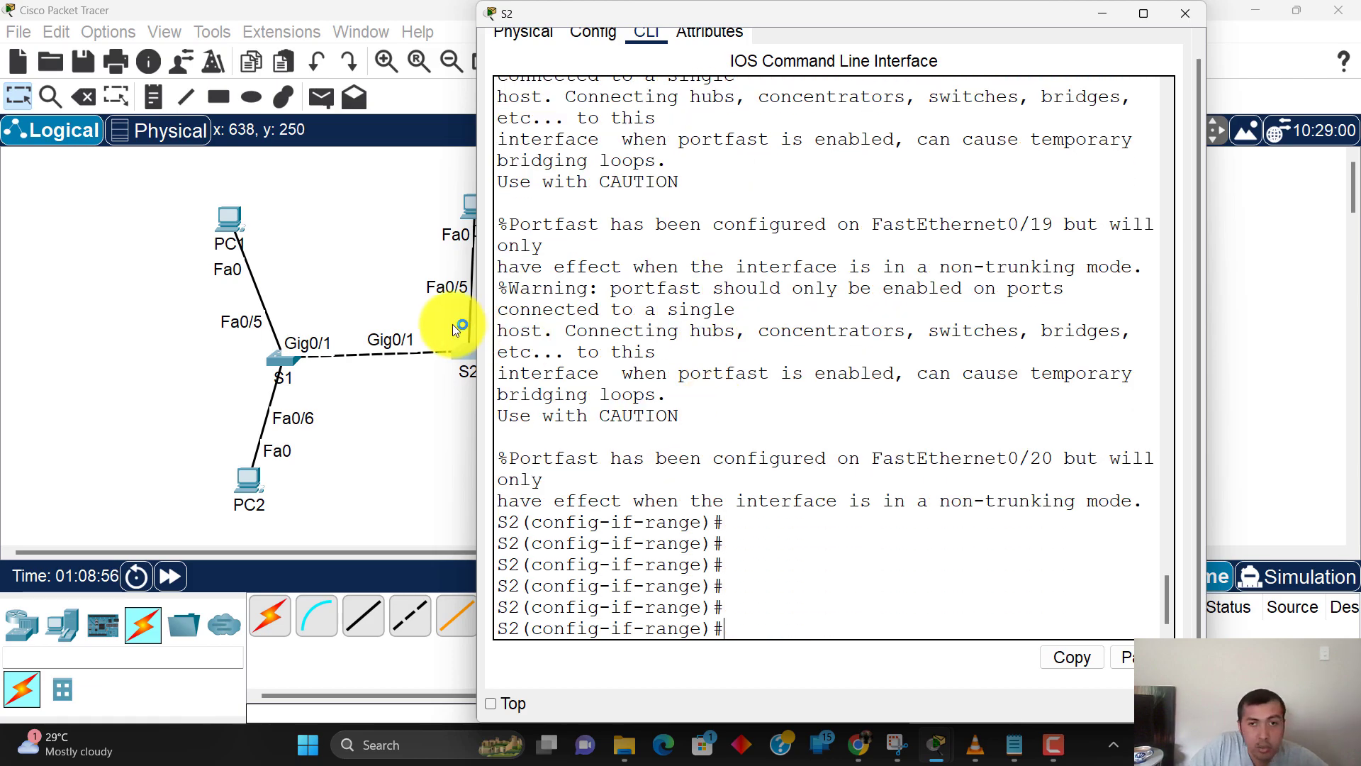
left_click(417, 425)
Step: Set interface g0/2 on switch S3 to trunk mode
left_click(713, 356)
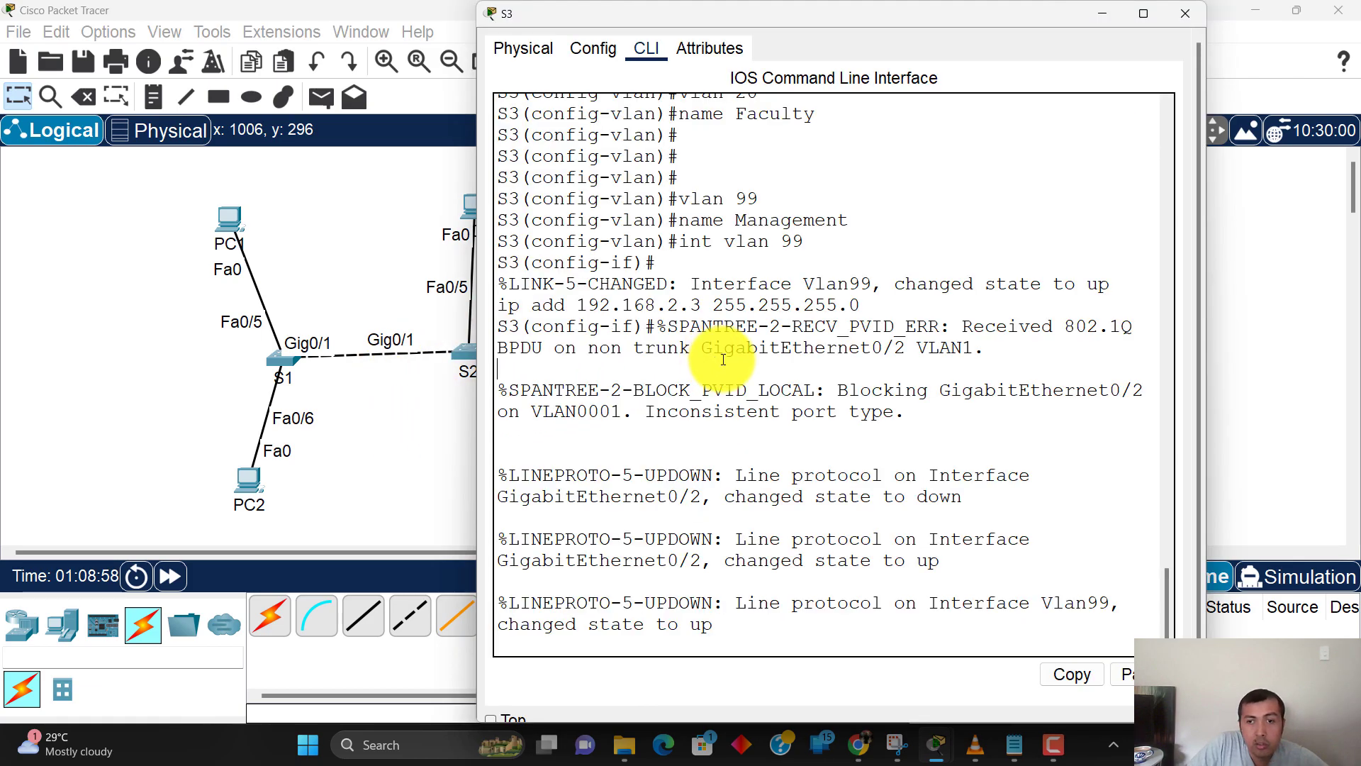
key("Return")
key("Return")
key("Return")
key("Return")
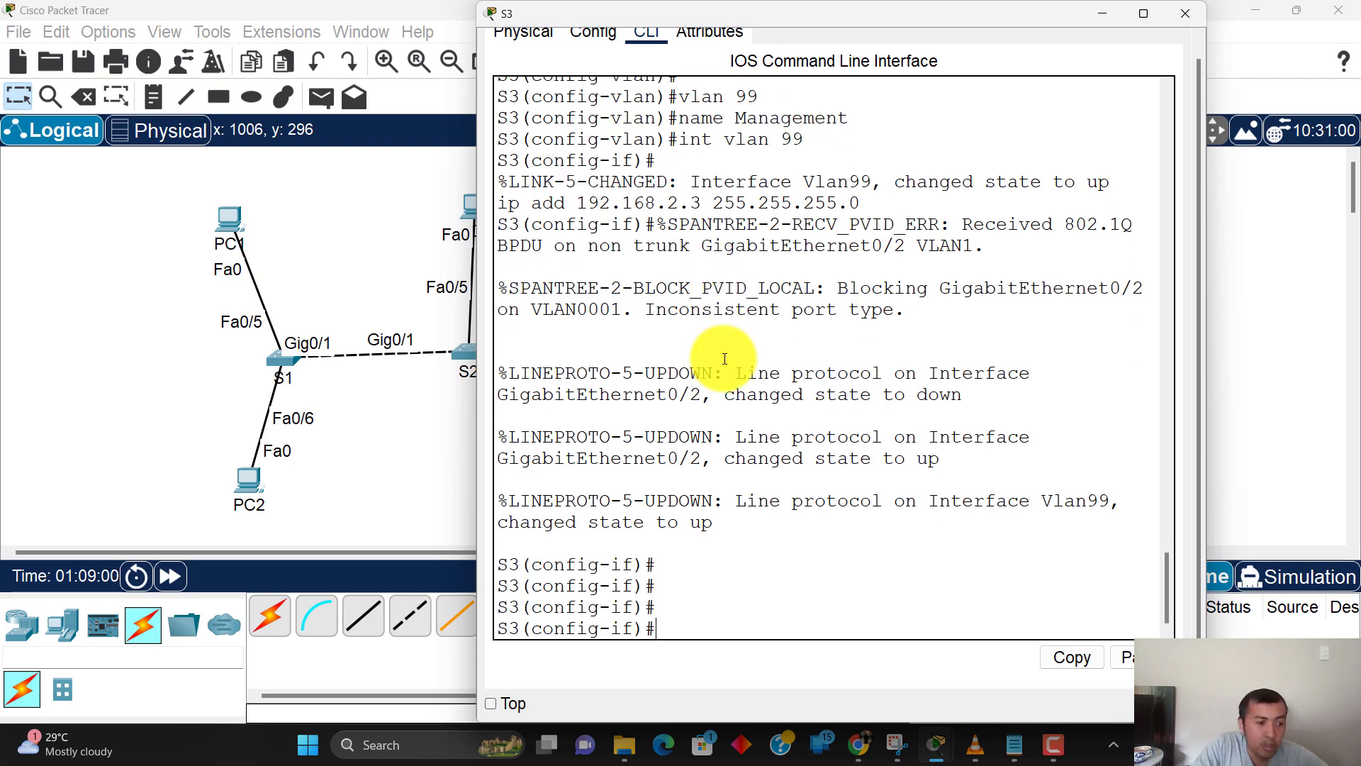
type("sw")
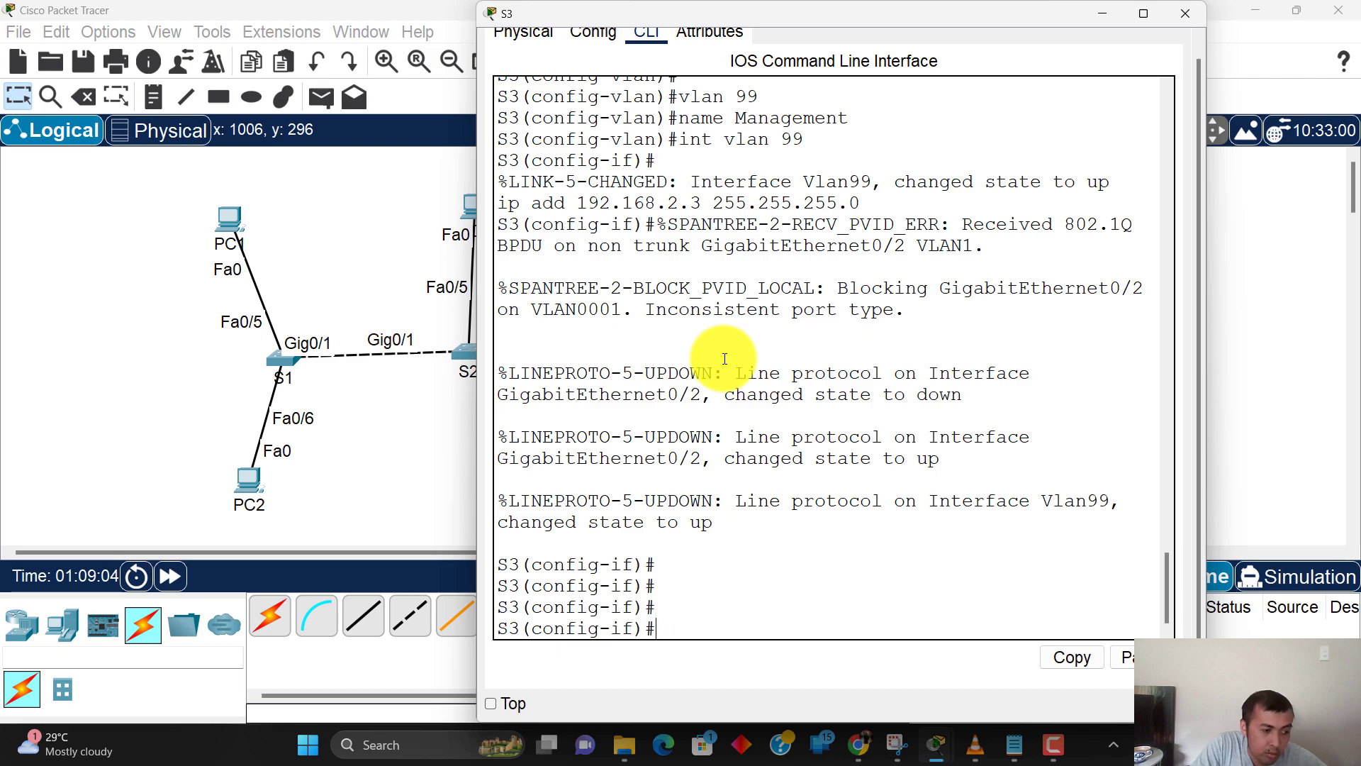
type("t g0/1")
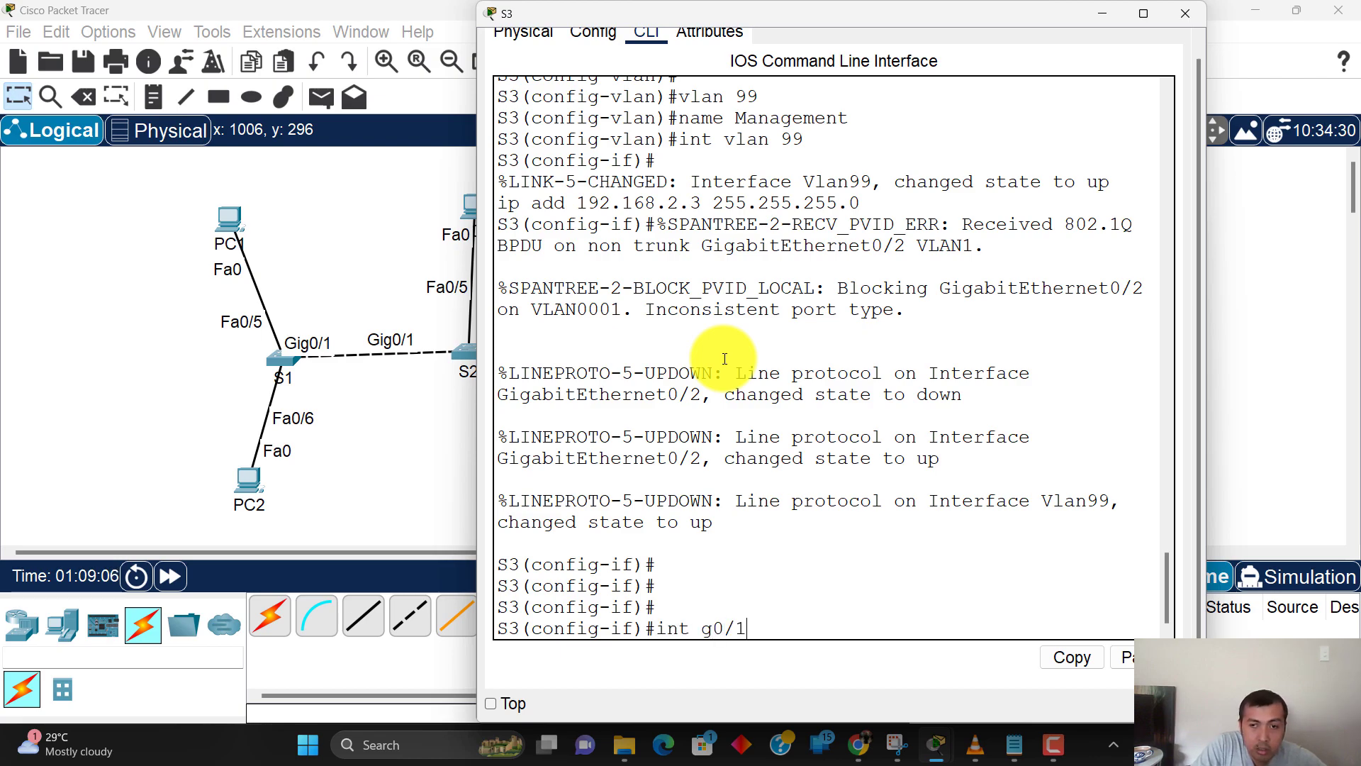
key("alt+Tab")
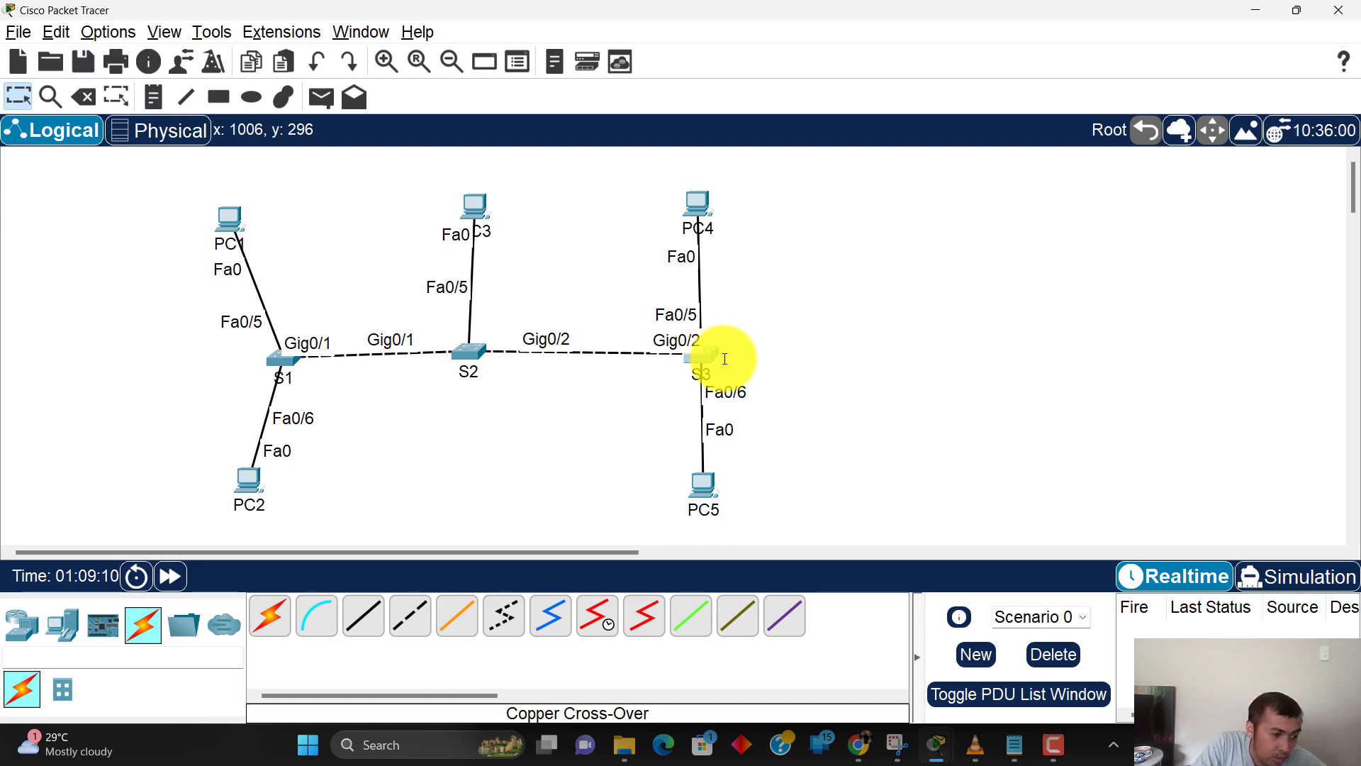
key("alt+Tab")
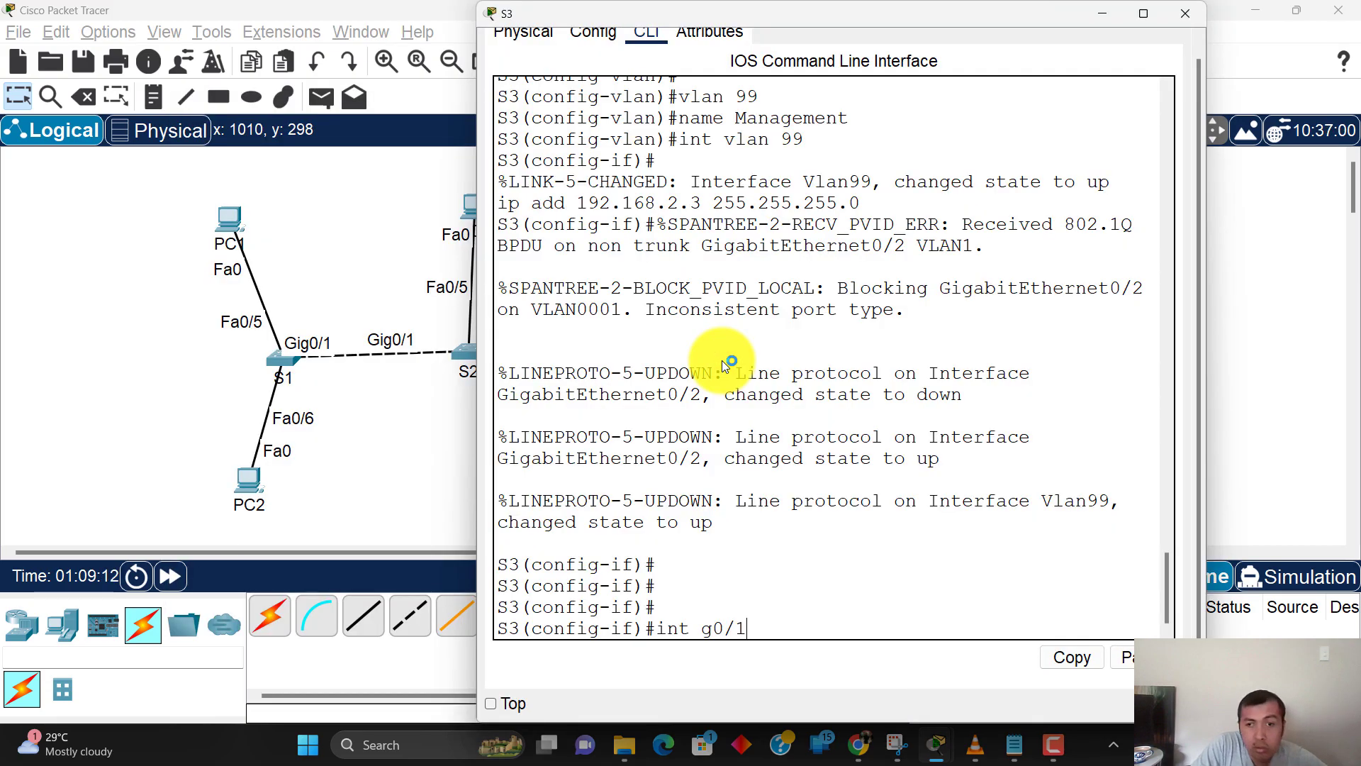
type("2")
key("Return")
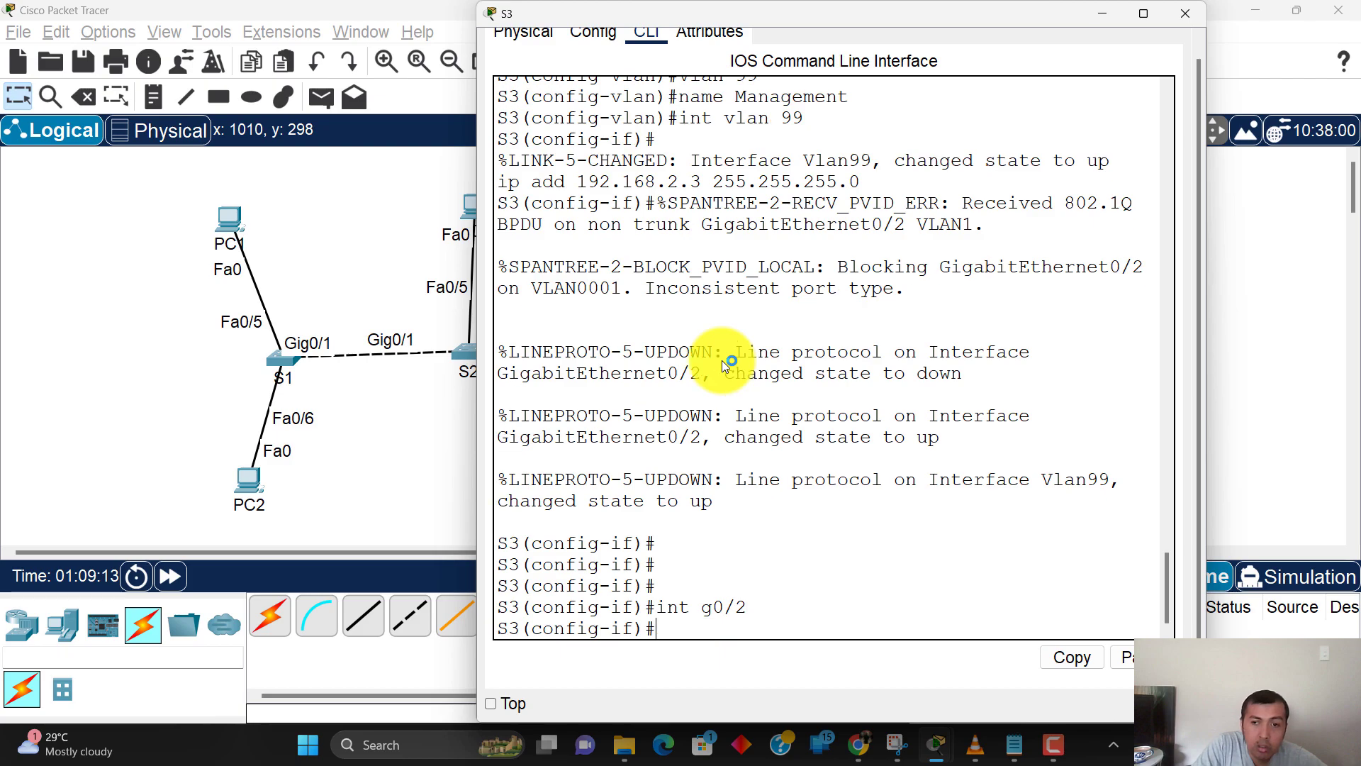
type("swi mo ")
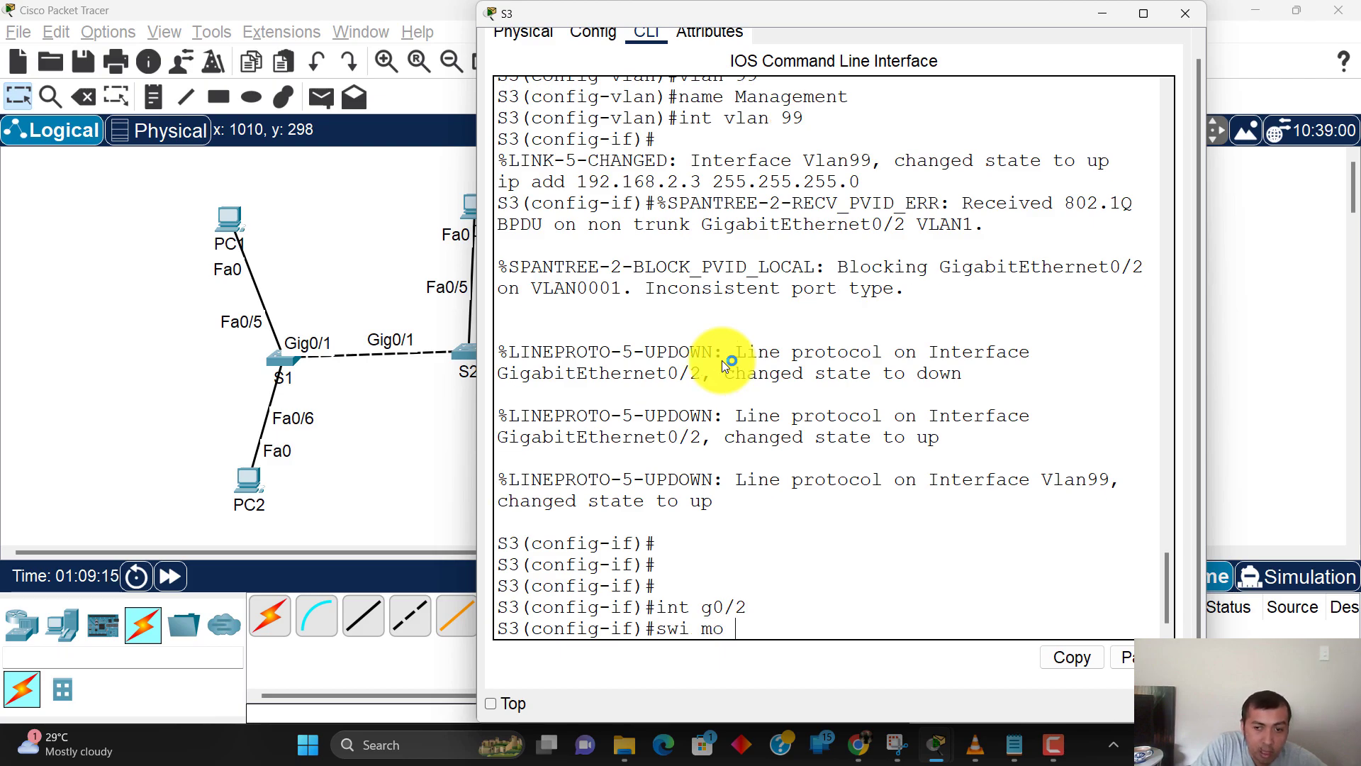
type("tr")
key("Return")
key("Return")
key("Return")
key("Return")
key("Return")
key("Return")
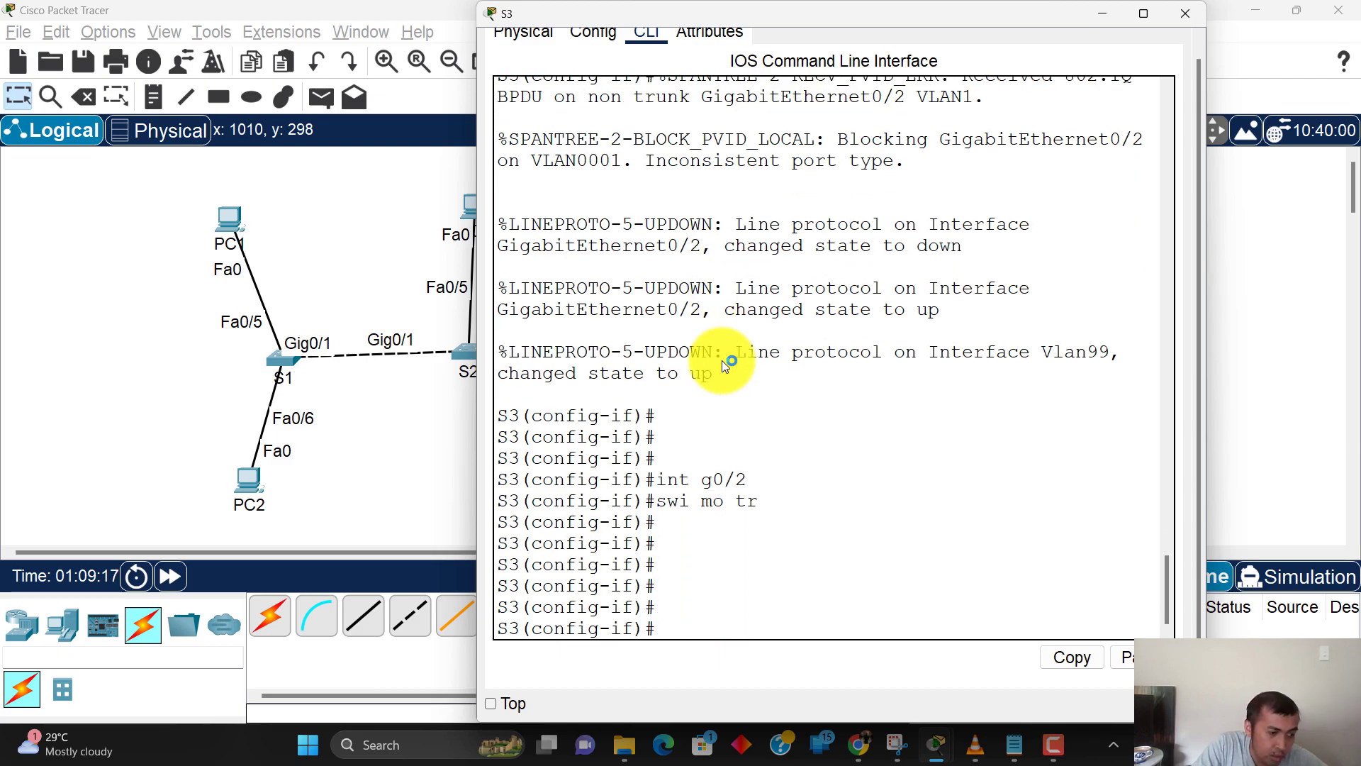
Step: Set ports fa0/2-9 on switch S3 to access mode and assign them to VLAN 10
type("int range fa0/2-9")
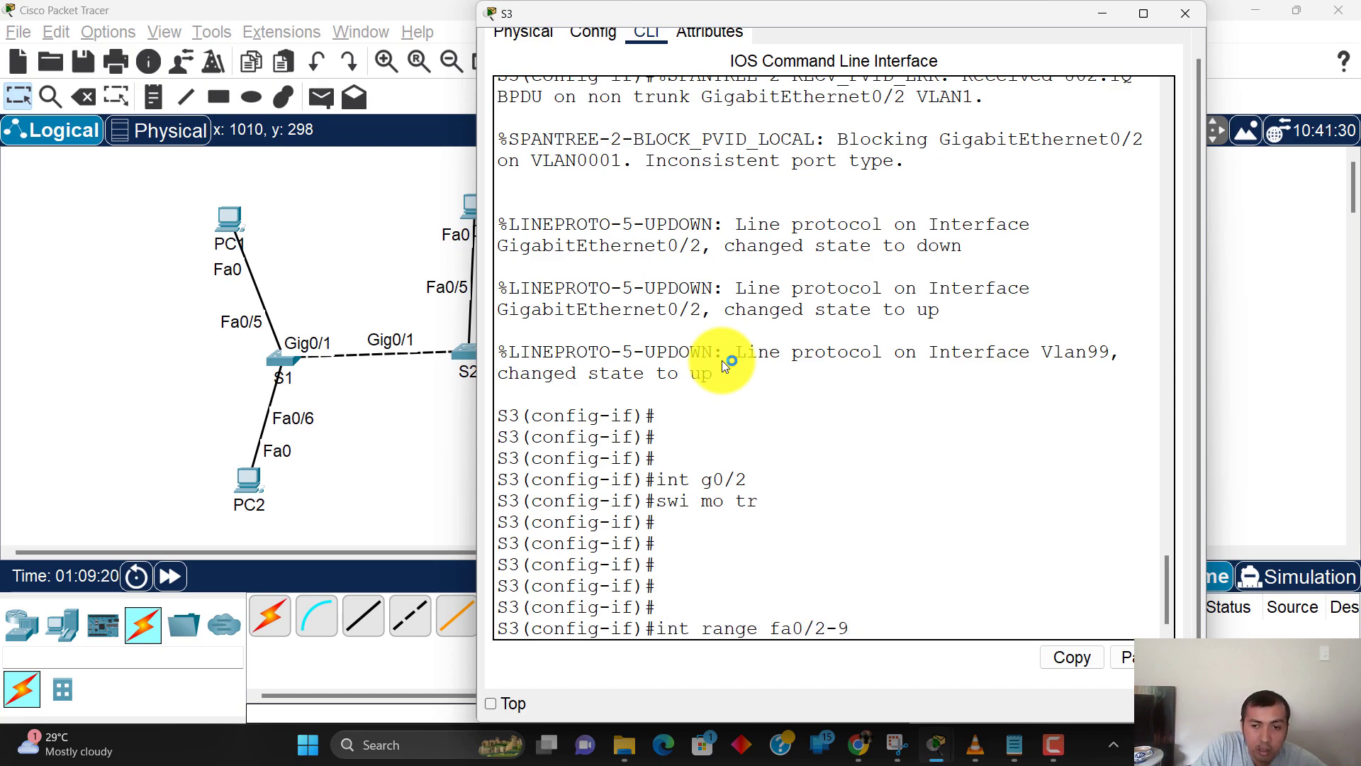
key("Return")
type("swi mo acc")
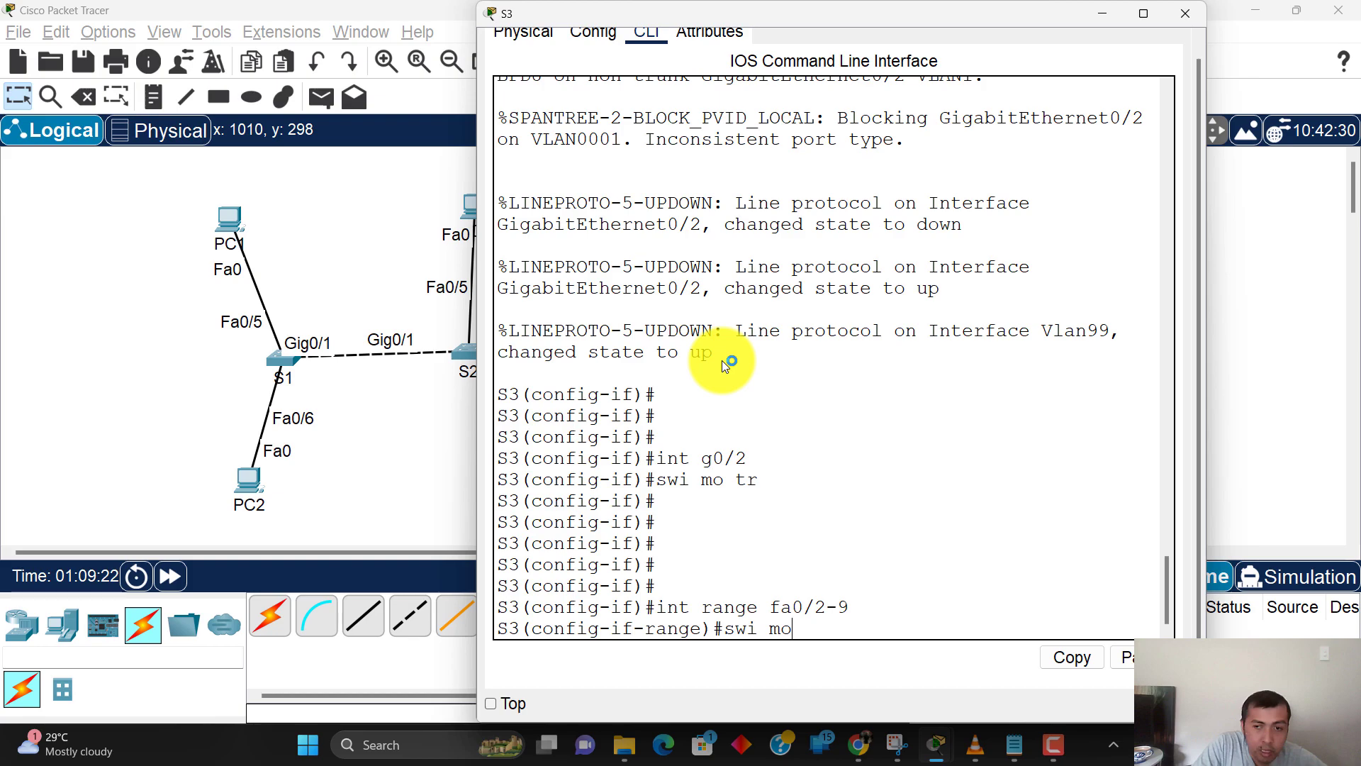
key("Return")
type("swi acc vlan")
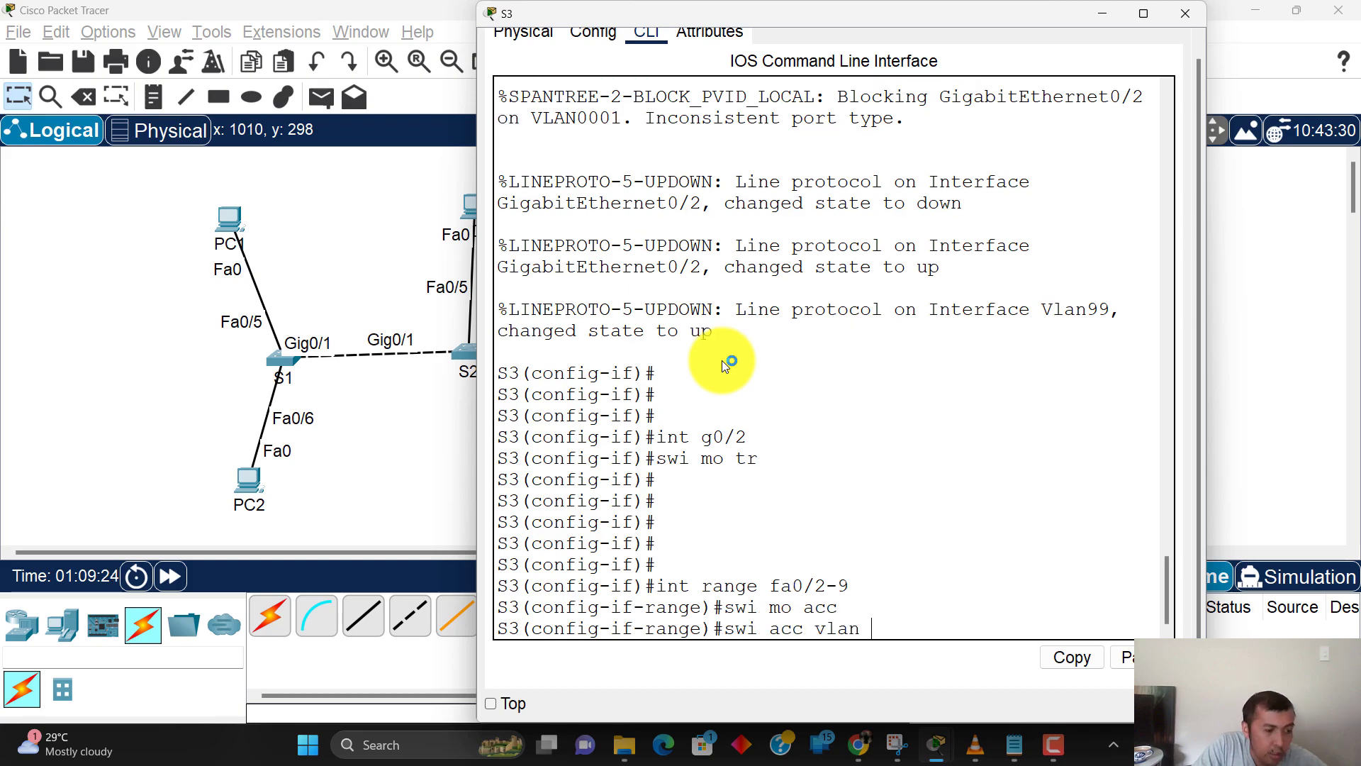
type(" 10")
key("Return")
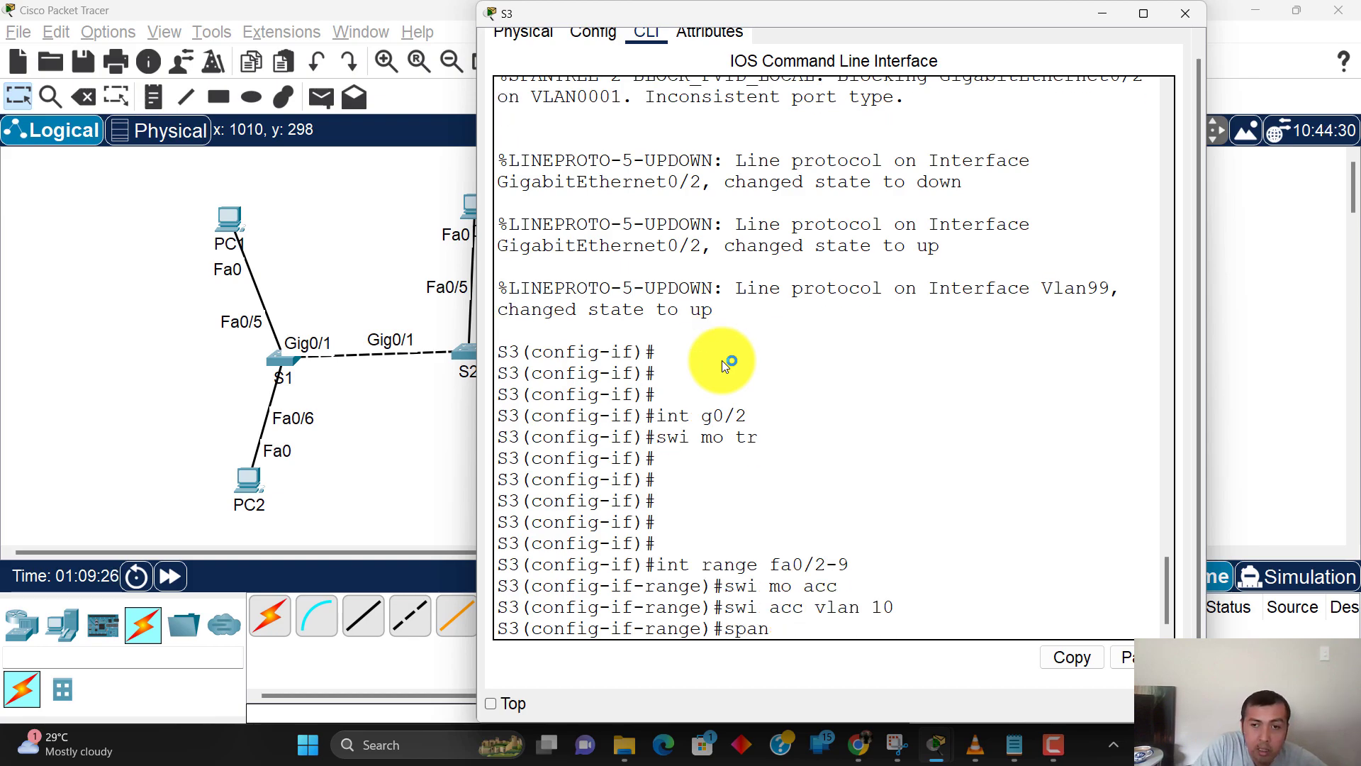
Step: Enable spanning-tree PortFast on switch S3's ports fa0/2-9
type("span portf")
key("Return")
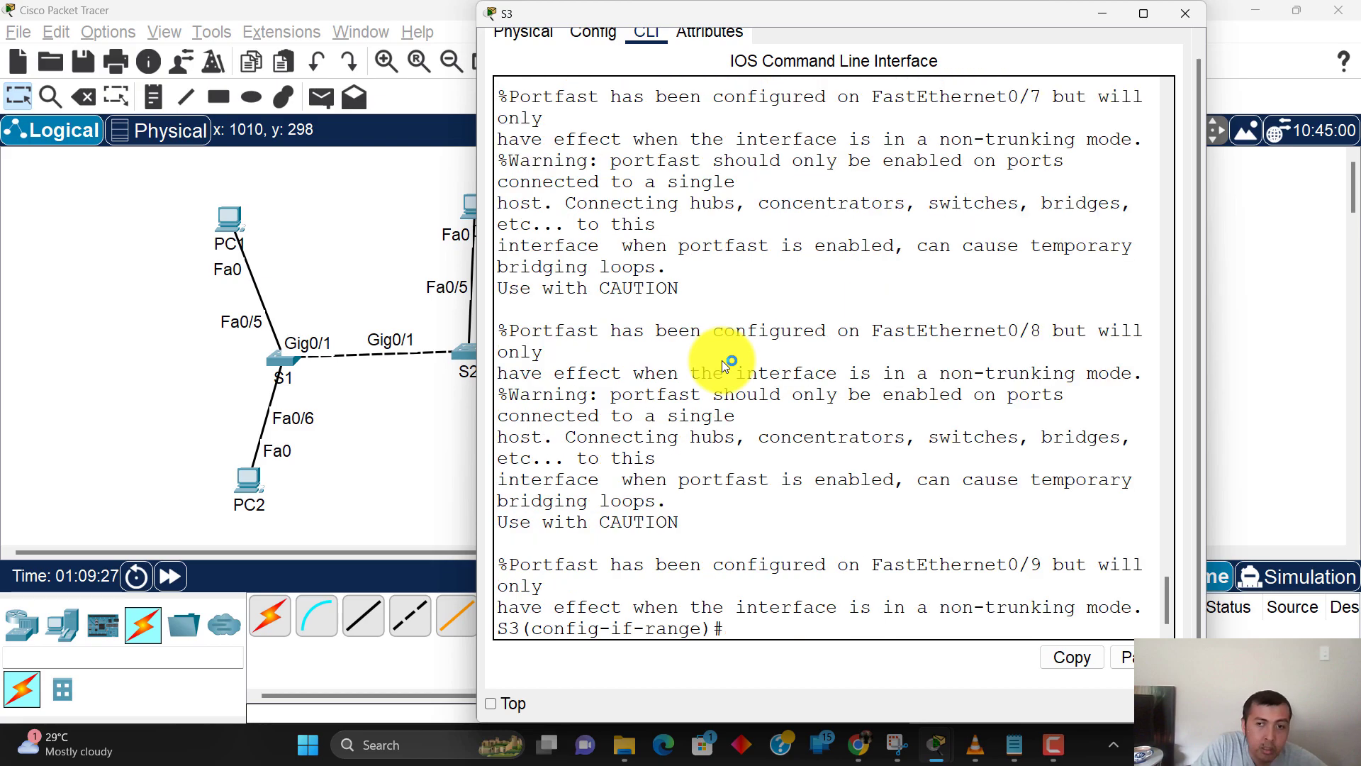
key("Return")
key("Return")
key("Return")
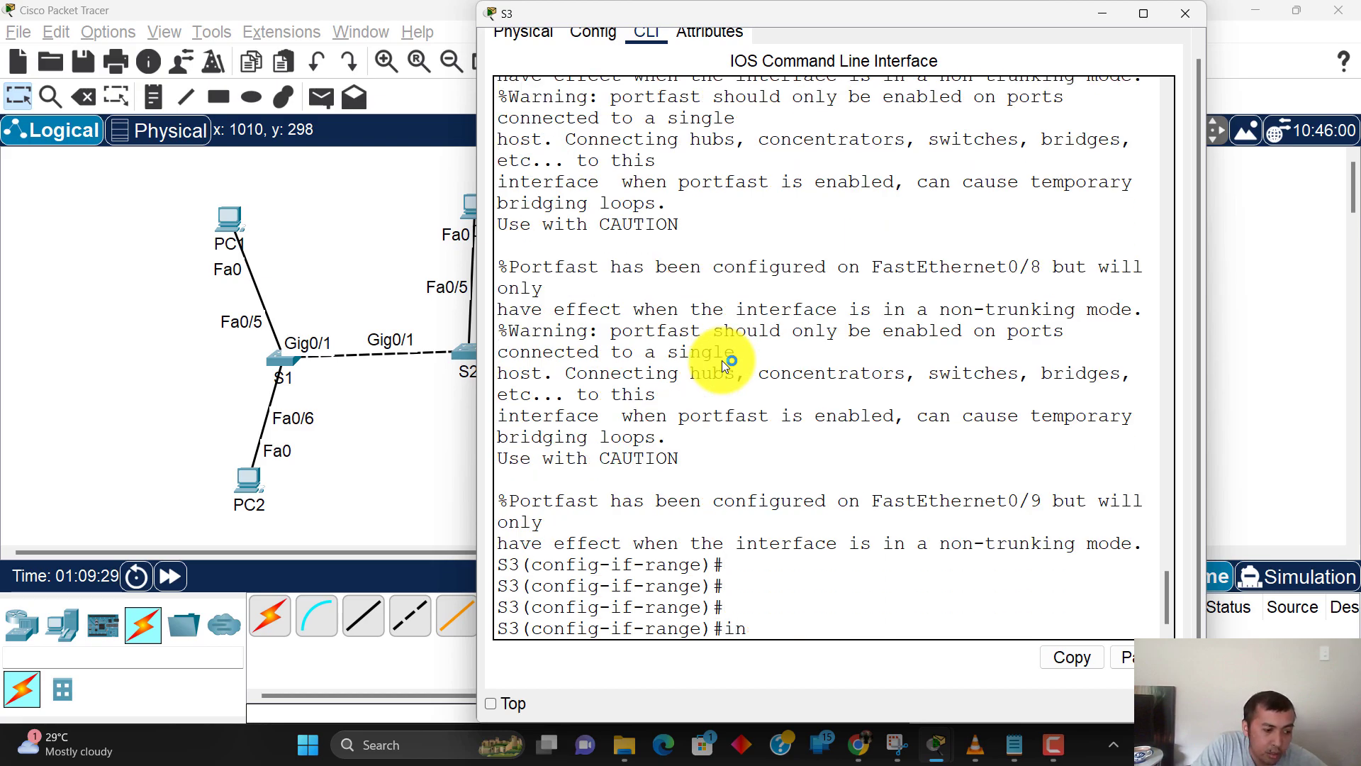
Step: Set ports fa0/10-20 on switch S3 to access mode and assign them to VLAN 20
type("int range fa0/10-20")
key("Return")
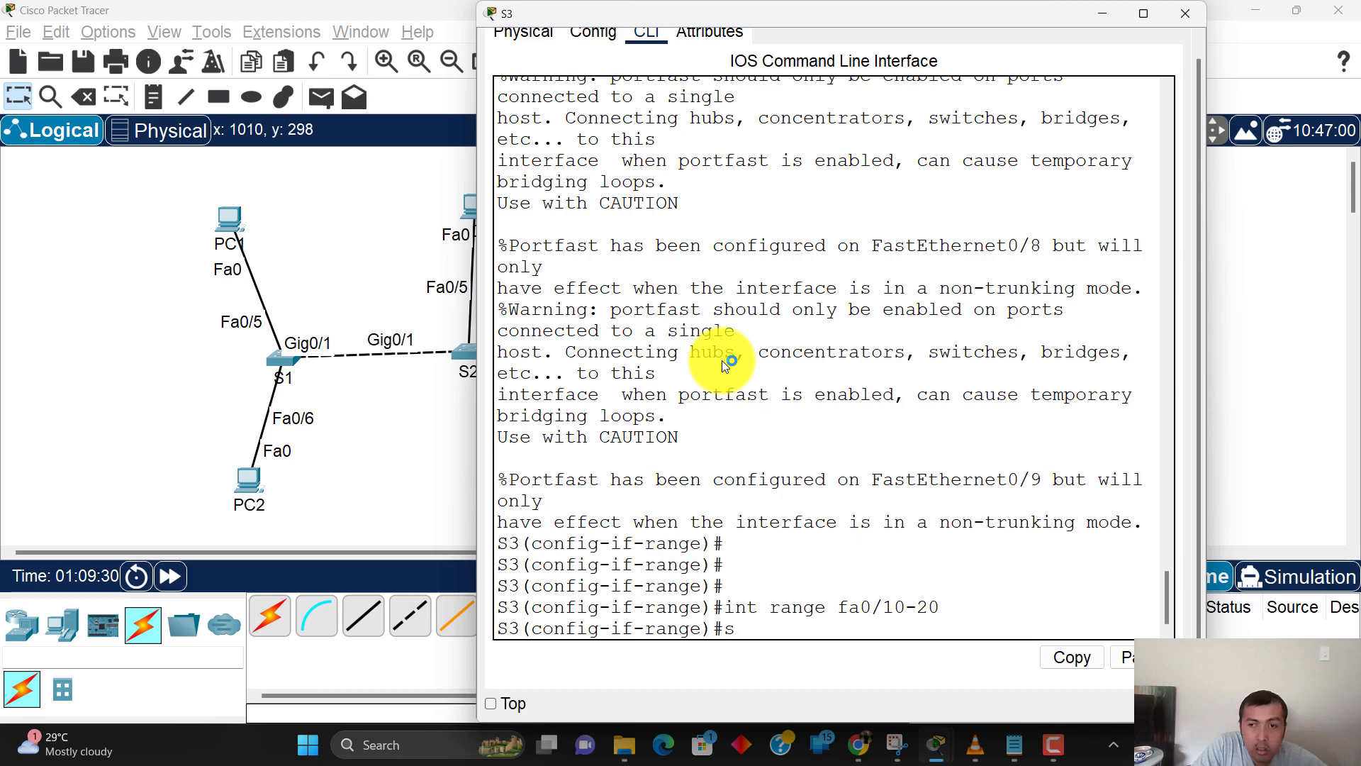
type("swi mo acc")
key("Return")
type("swi")
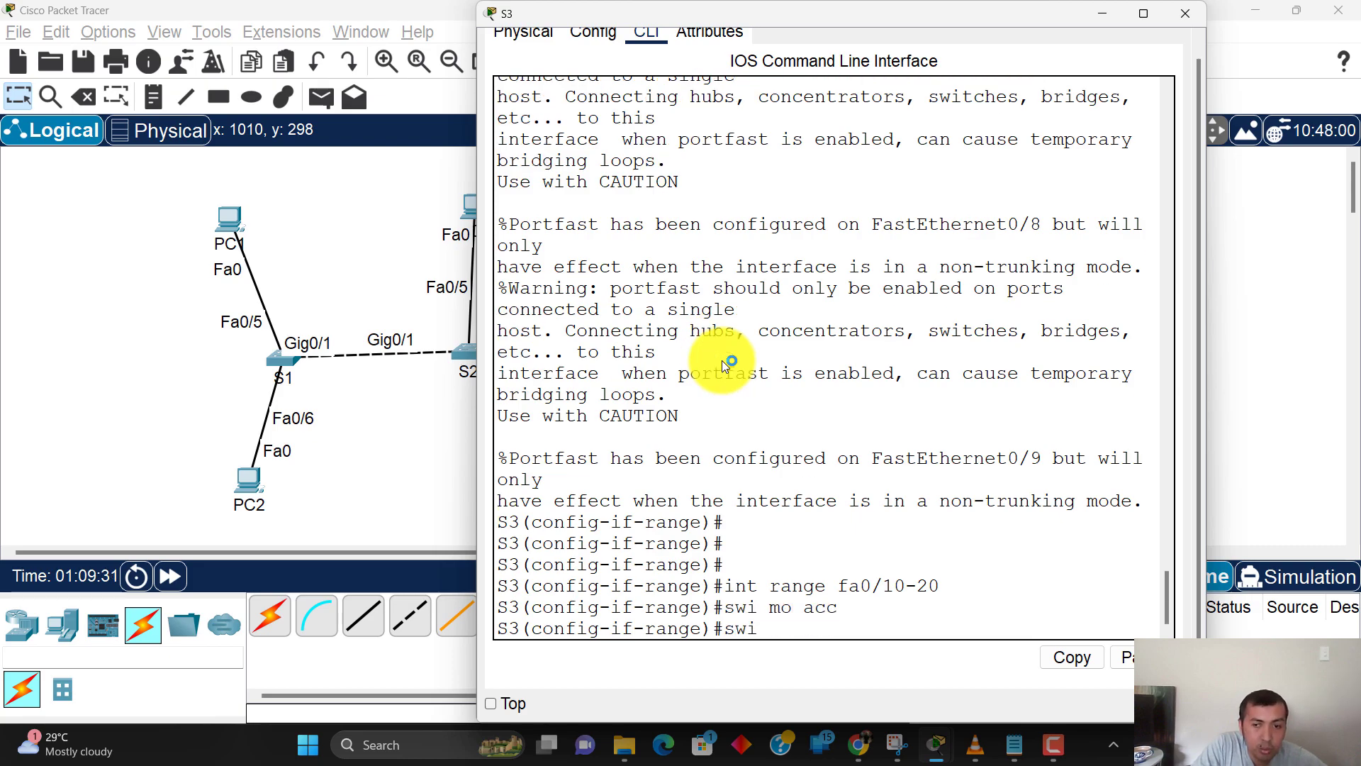
type(" acc vlan 20")
key("Return")
Step: Enable spanning-tree PortFast on switch S3's ports fa0/10-20 and return to the topology
type("span portf")
key("Return")
key("Return")
key("Return")
key("Return")
key("Return")
key("Return")
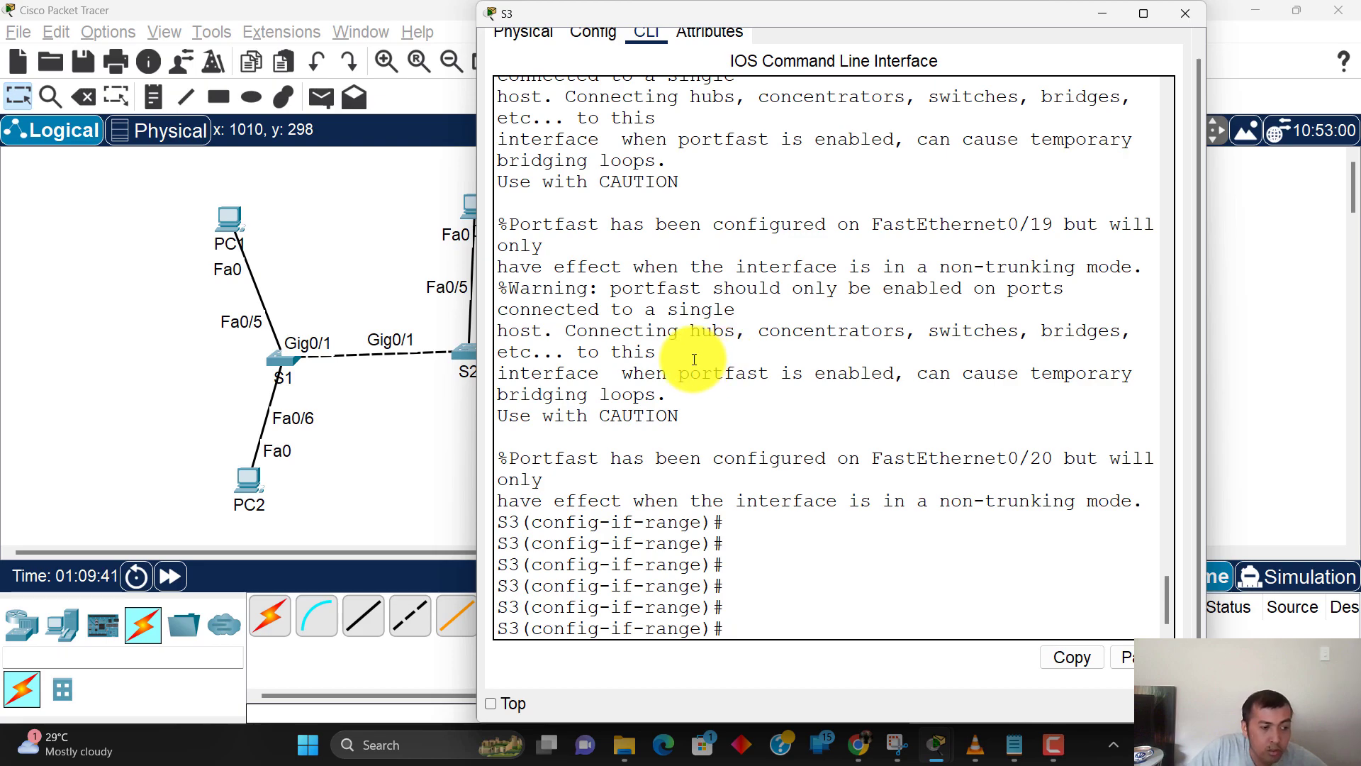
left_click(416, 453)
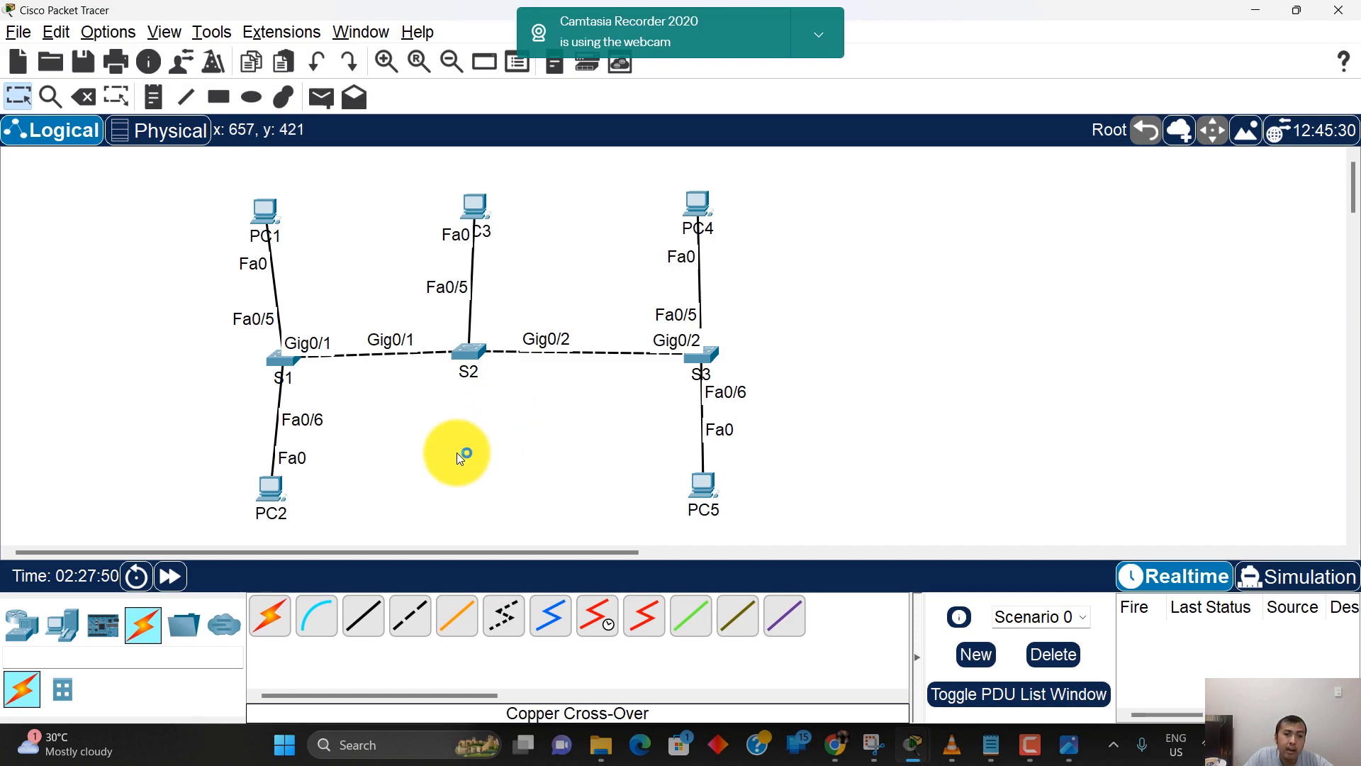
Step: Add a 4331 router to the topology and place it to the right of switch S3
left_click(40, 639)
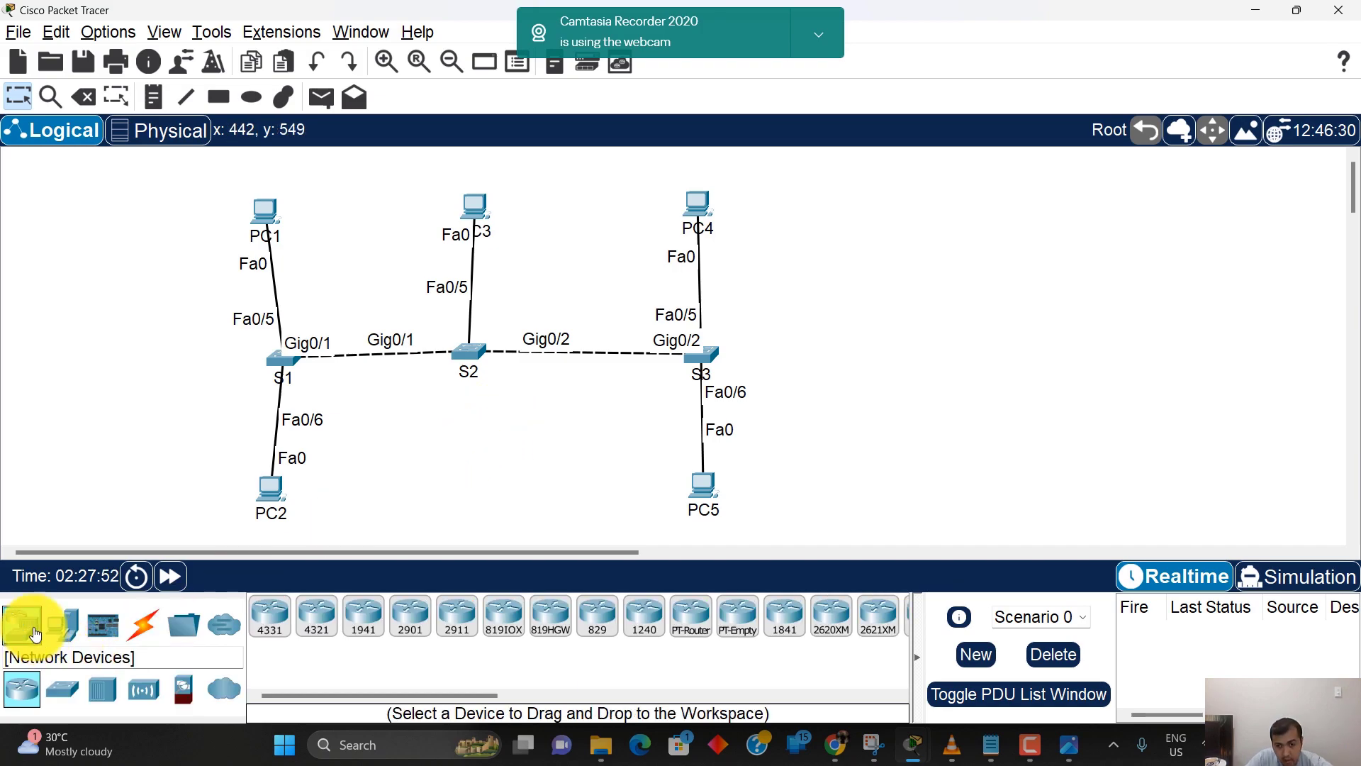
left_click(288, 505)
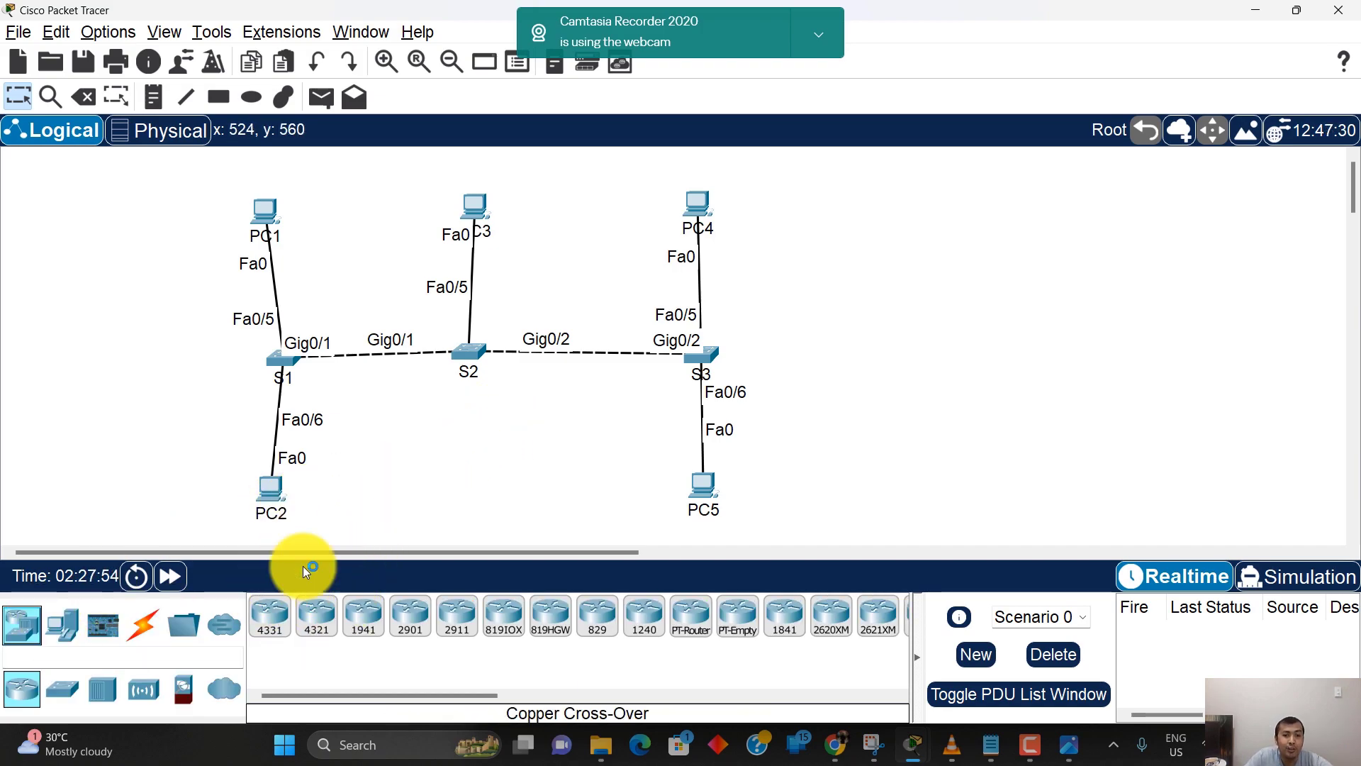
left_click(275, 624)
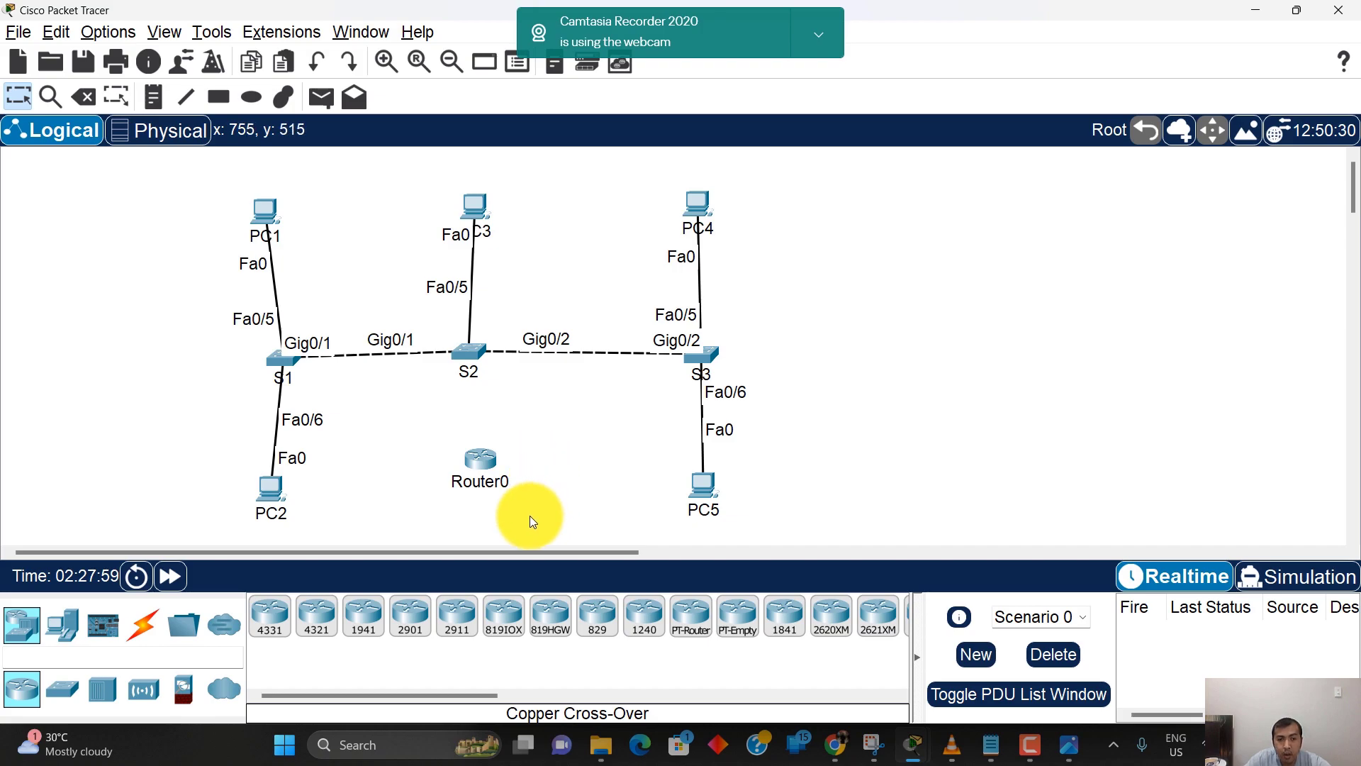
left_click(309, 377)
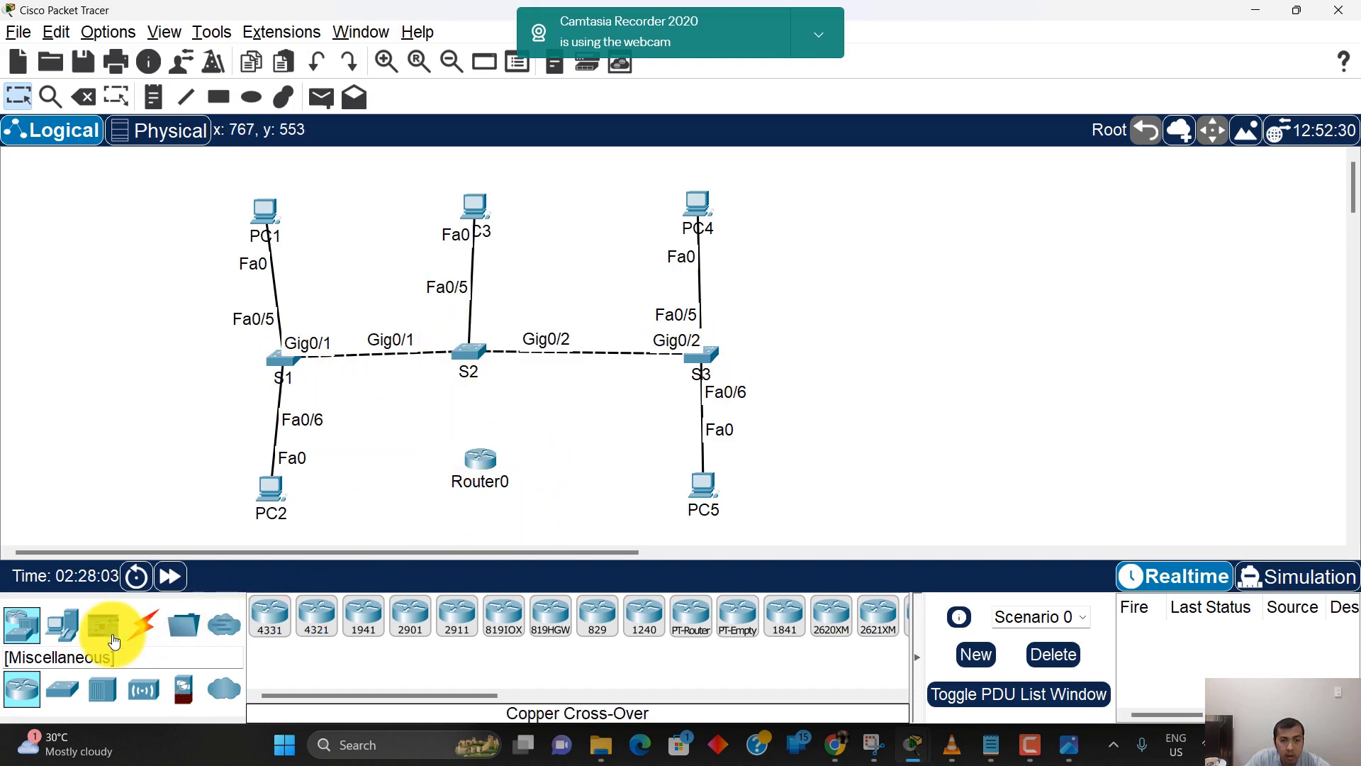
left_click(146, 633)
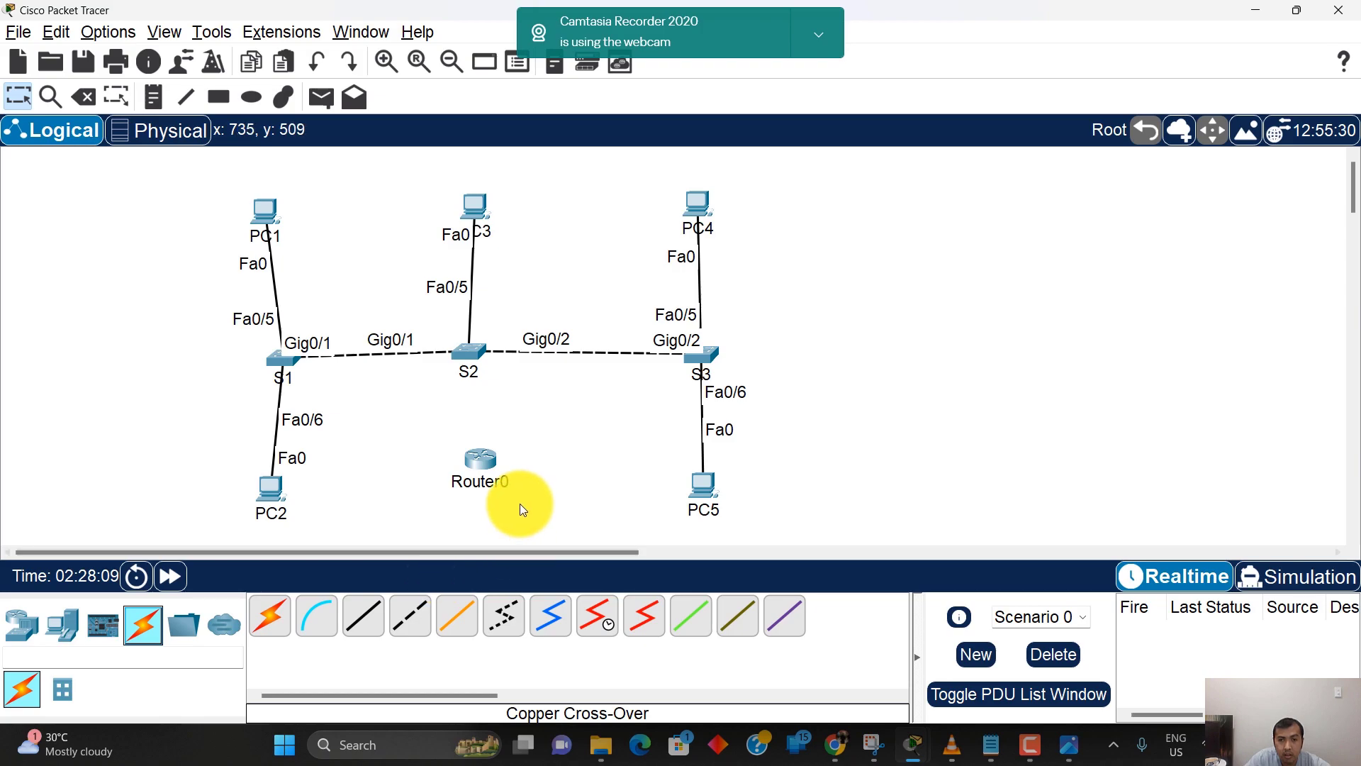
left_click_drag(487, 465, 934, 343)
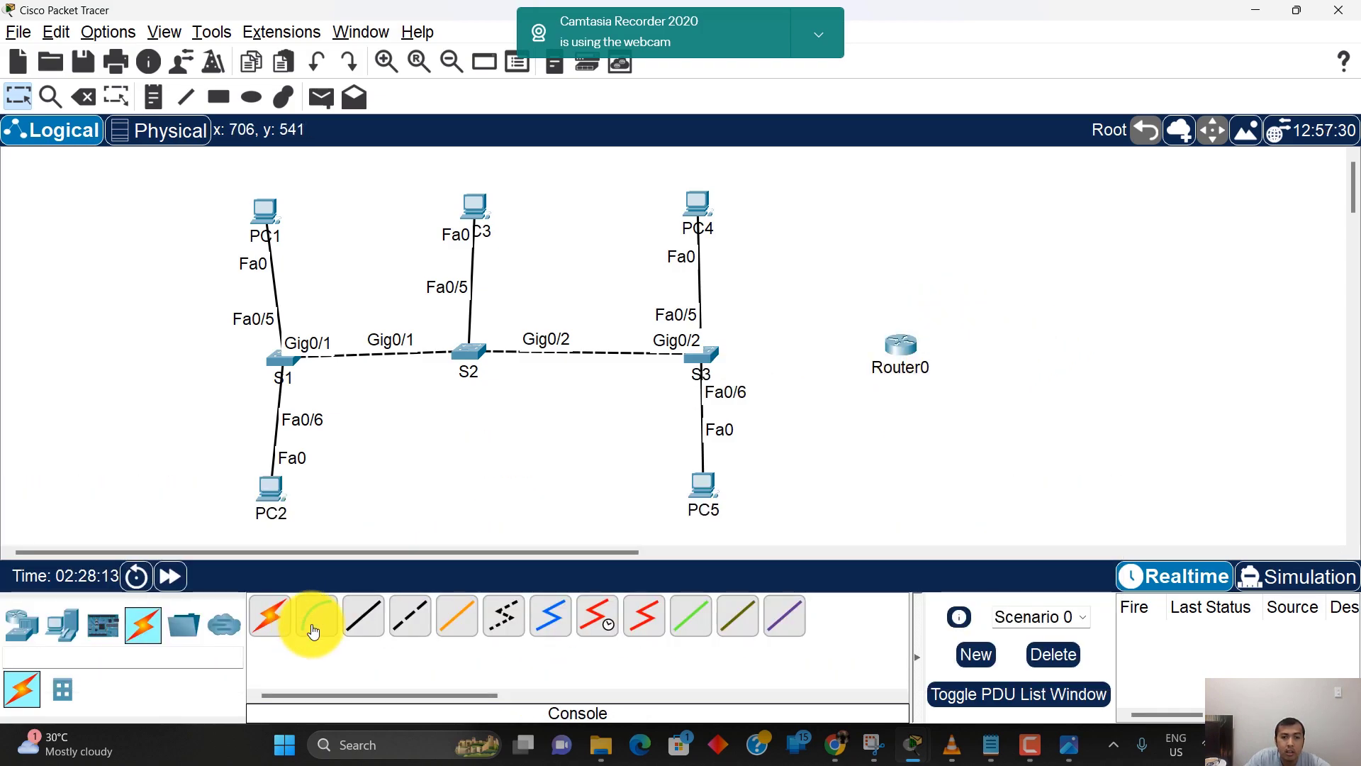
Step: Connect S3's GigabitEthernet0/1 to the router's GigabitEthernet0/0/0 with a copper straight-through cable, and move the router slightly farther from S3
left_click(363, 615)
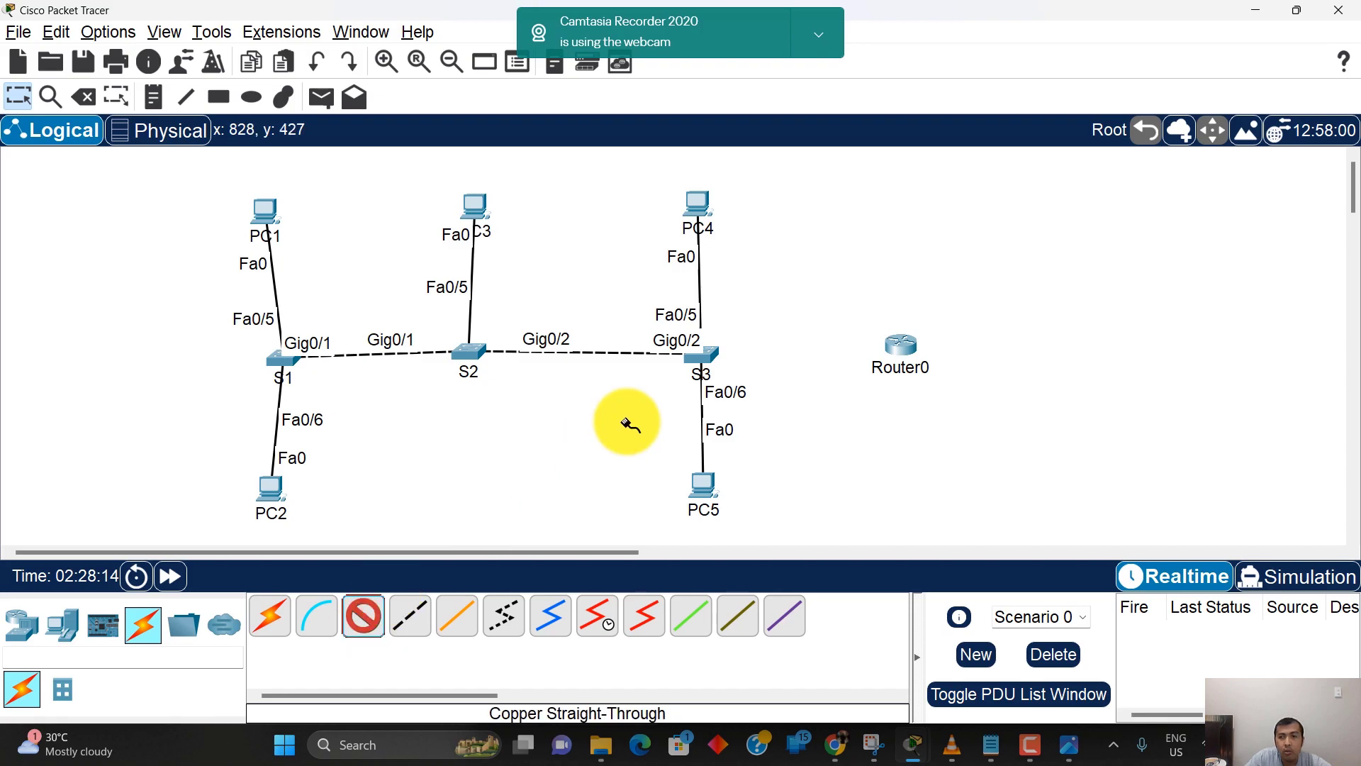
left_click(717, 356)
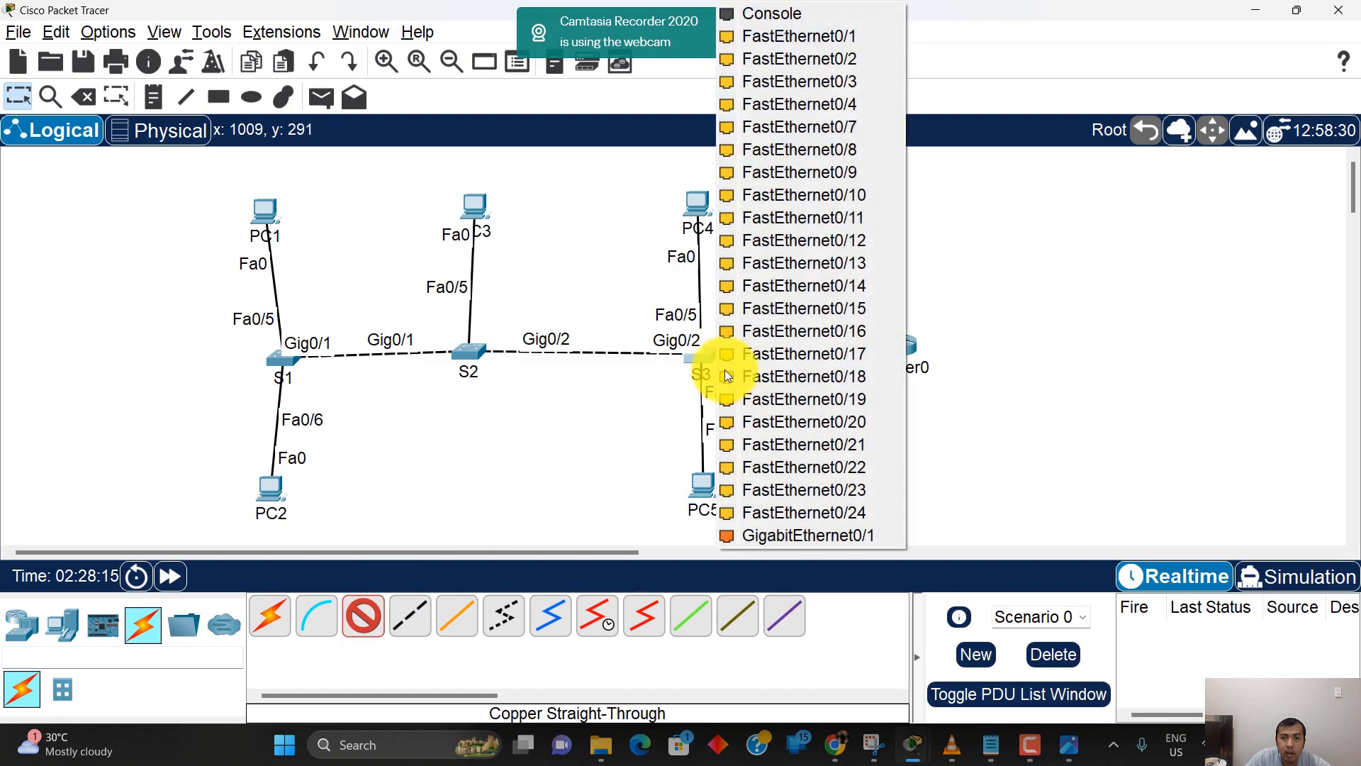
left_click(823, 533)
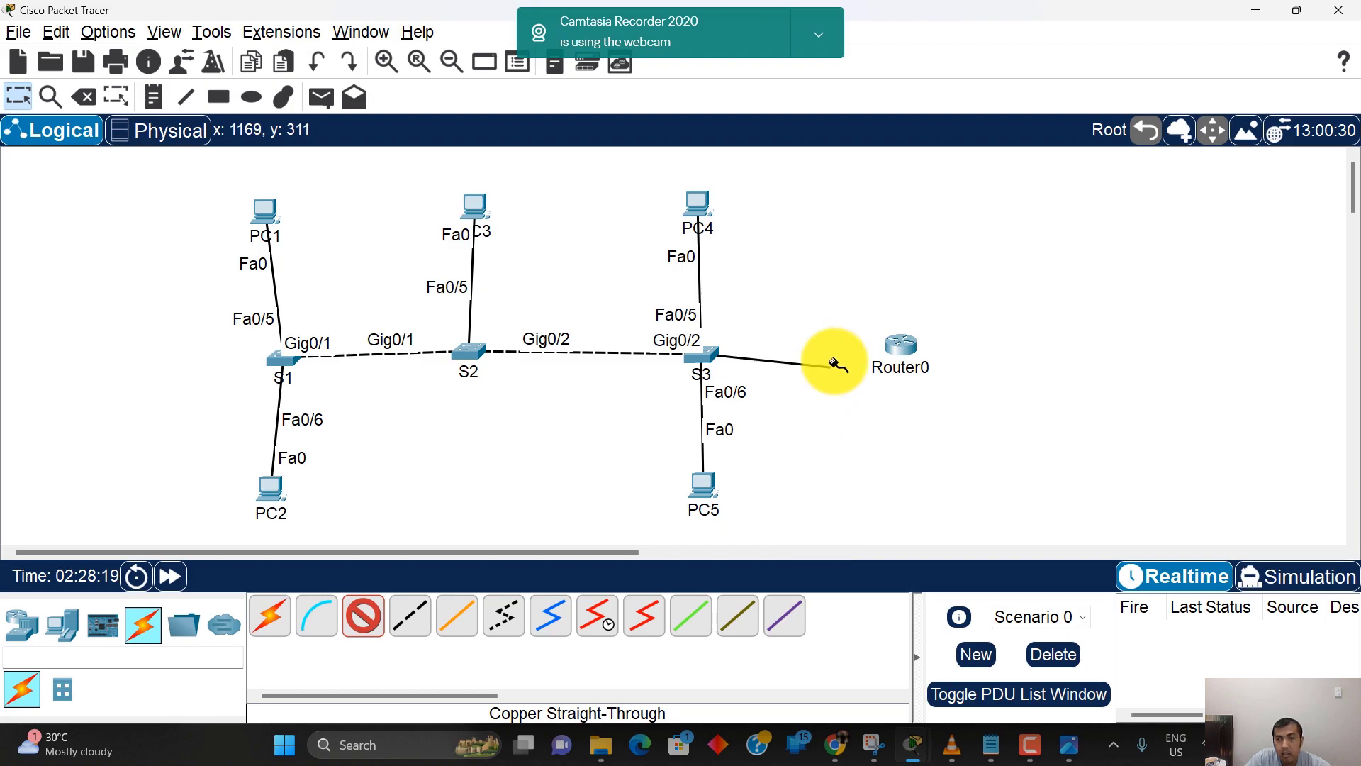
left_click(913, 352)
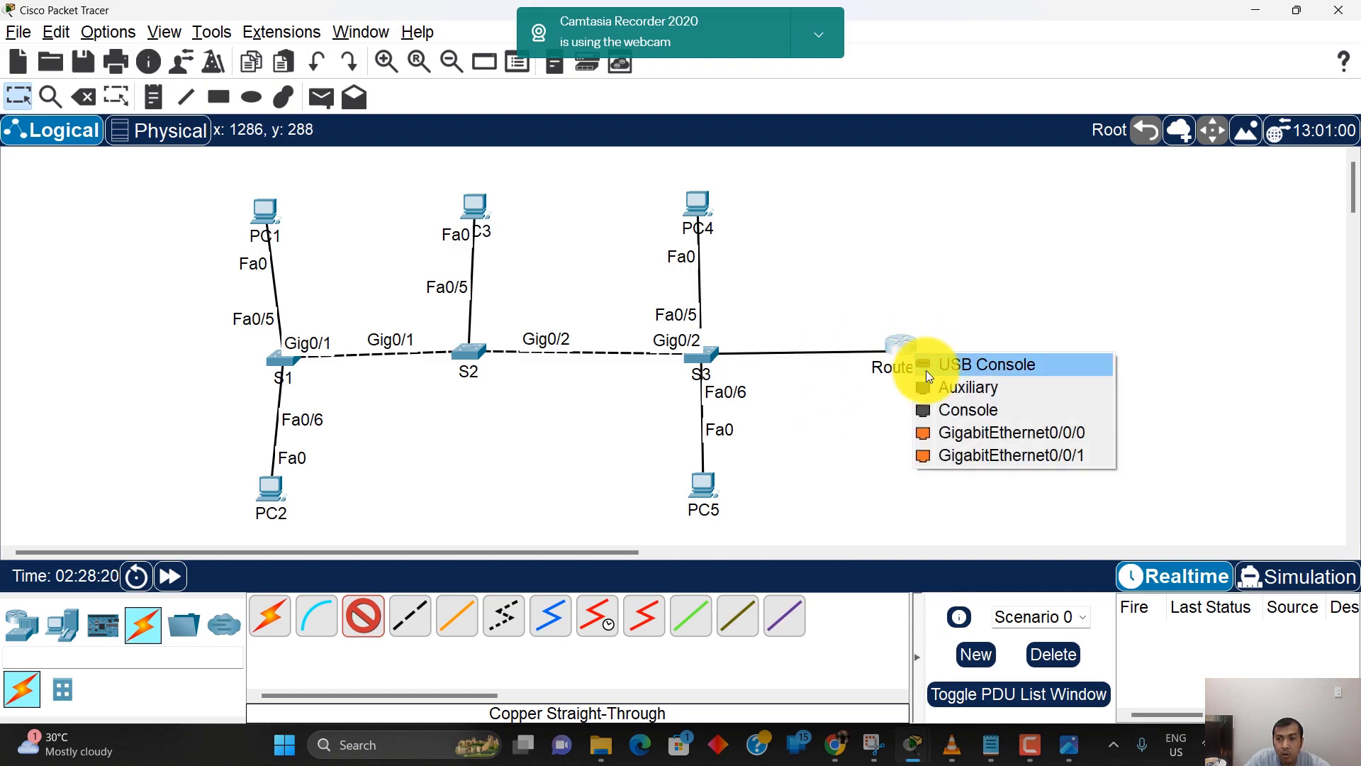
left_click(968, 434)
left_click_drag(916, 342, 983, 352)
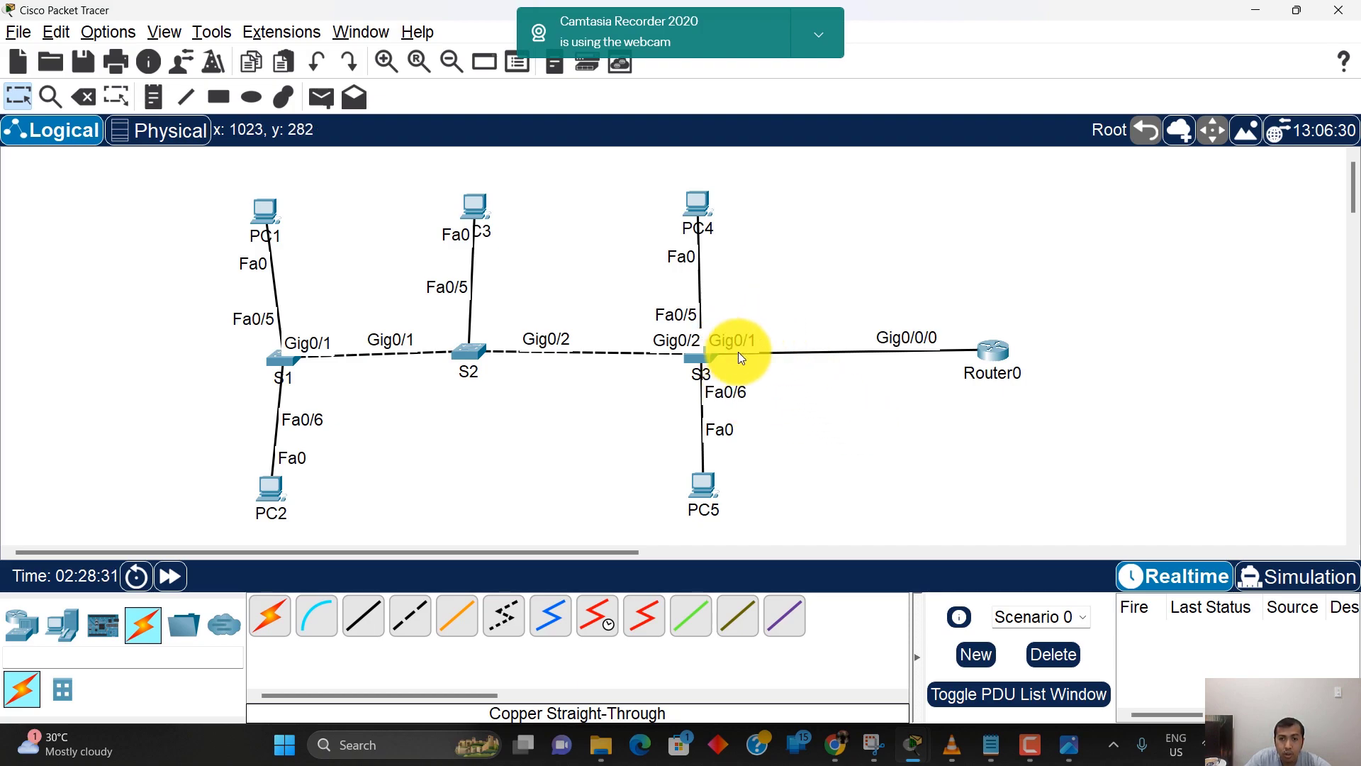
left_click_drag(988, 359, 967, 361)
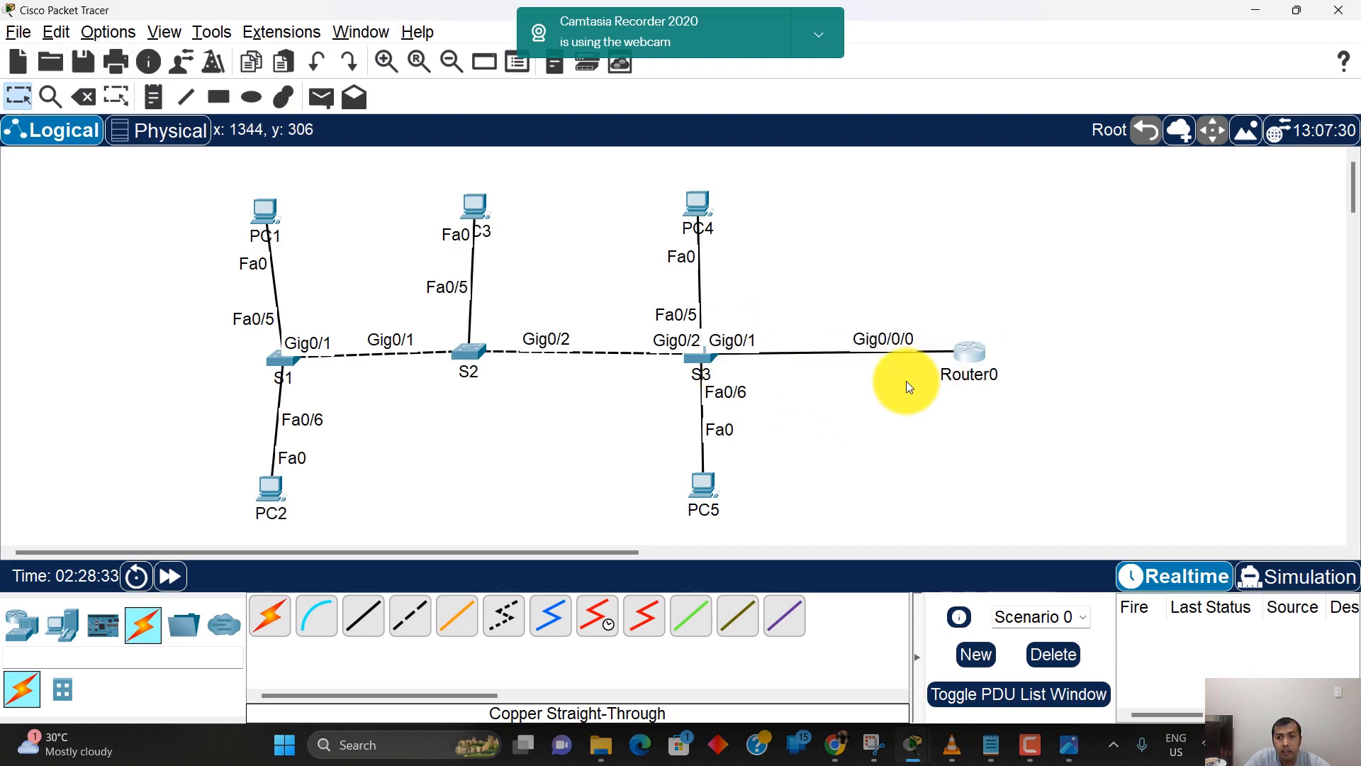
Step: Add a note reading "VLAN 10,20,99" above the link between S3 and the router
key("n")
left_click(784, 311)
type("VLAN 10")
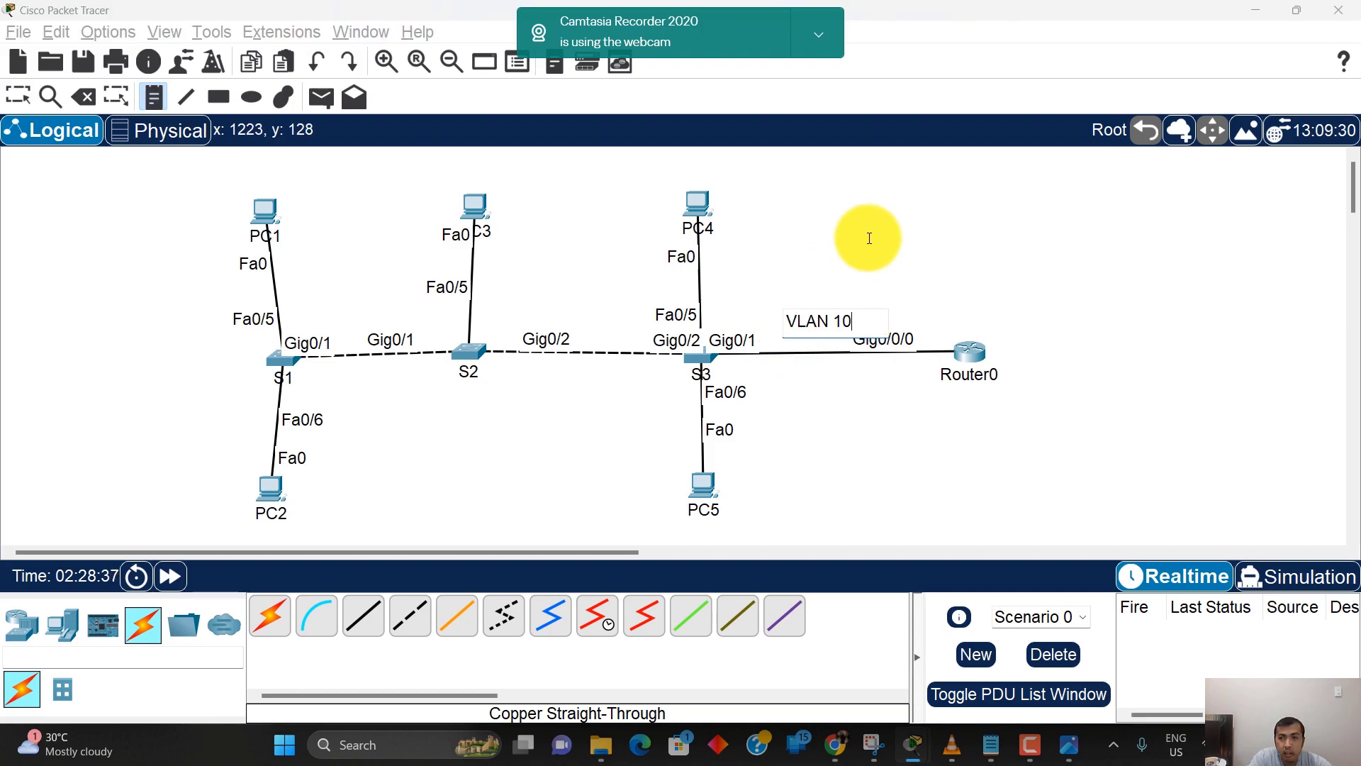
type(",20,99")
left_click(844, 419)
key("Escape")
left_click_drag(838, 324, 834, 283)
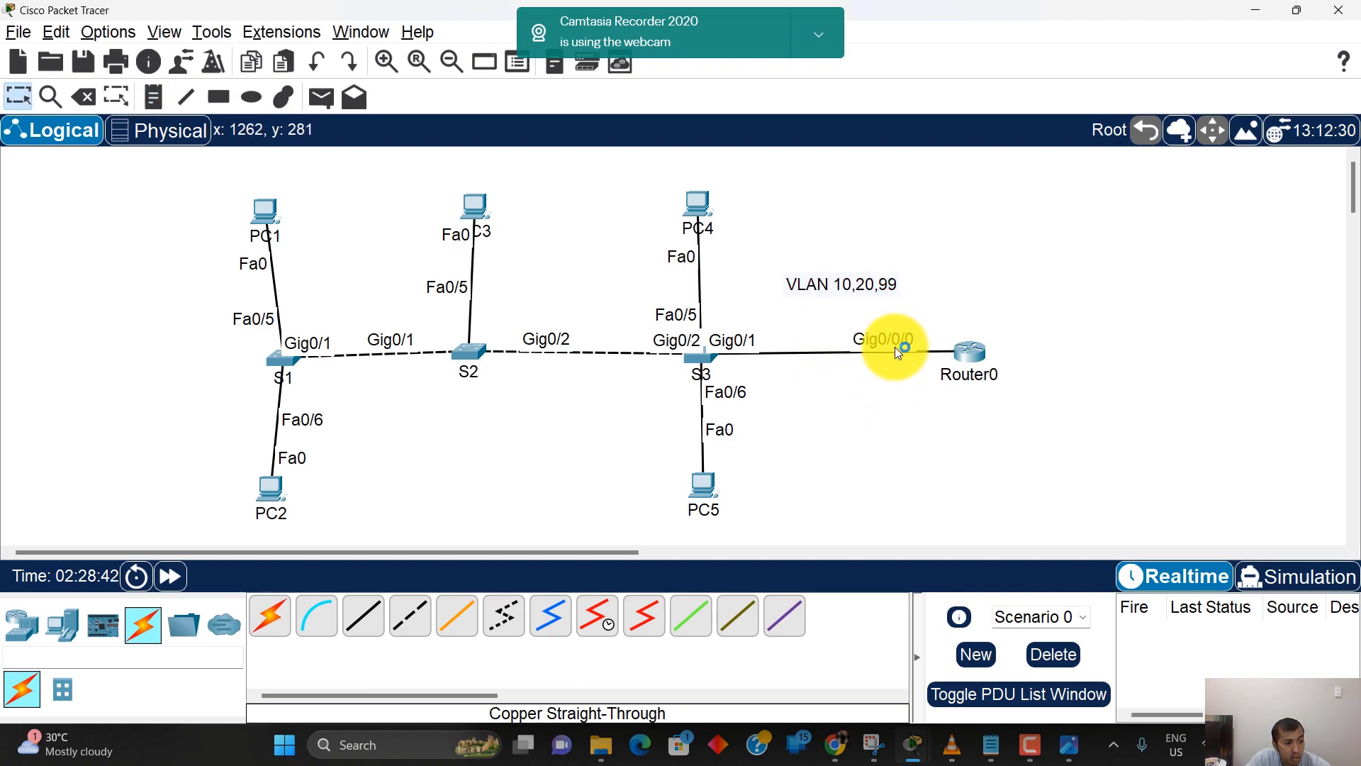
Step: Add a note starting with "VLAN 99: 192.168." above the router in the topology
key("n")
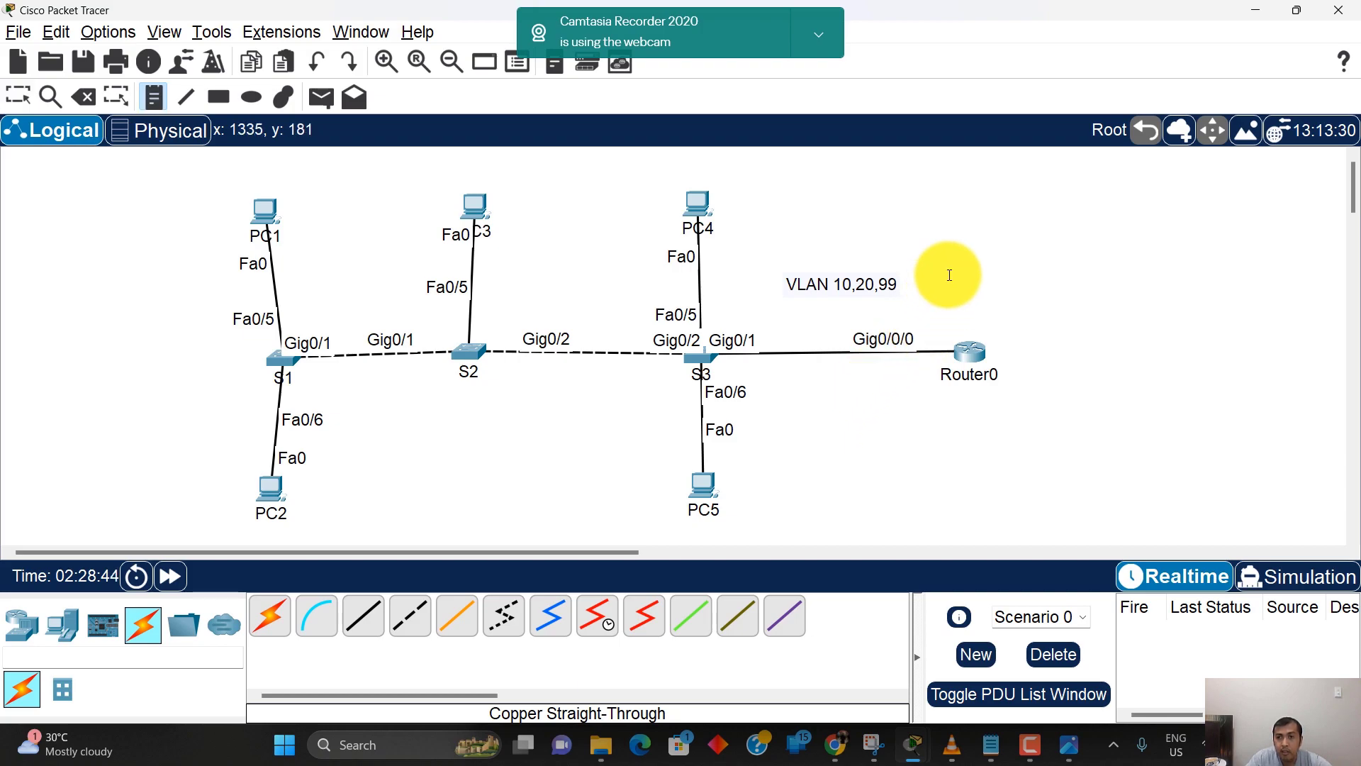
left_click(948, 275)
type("VLAN 99")
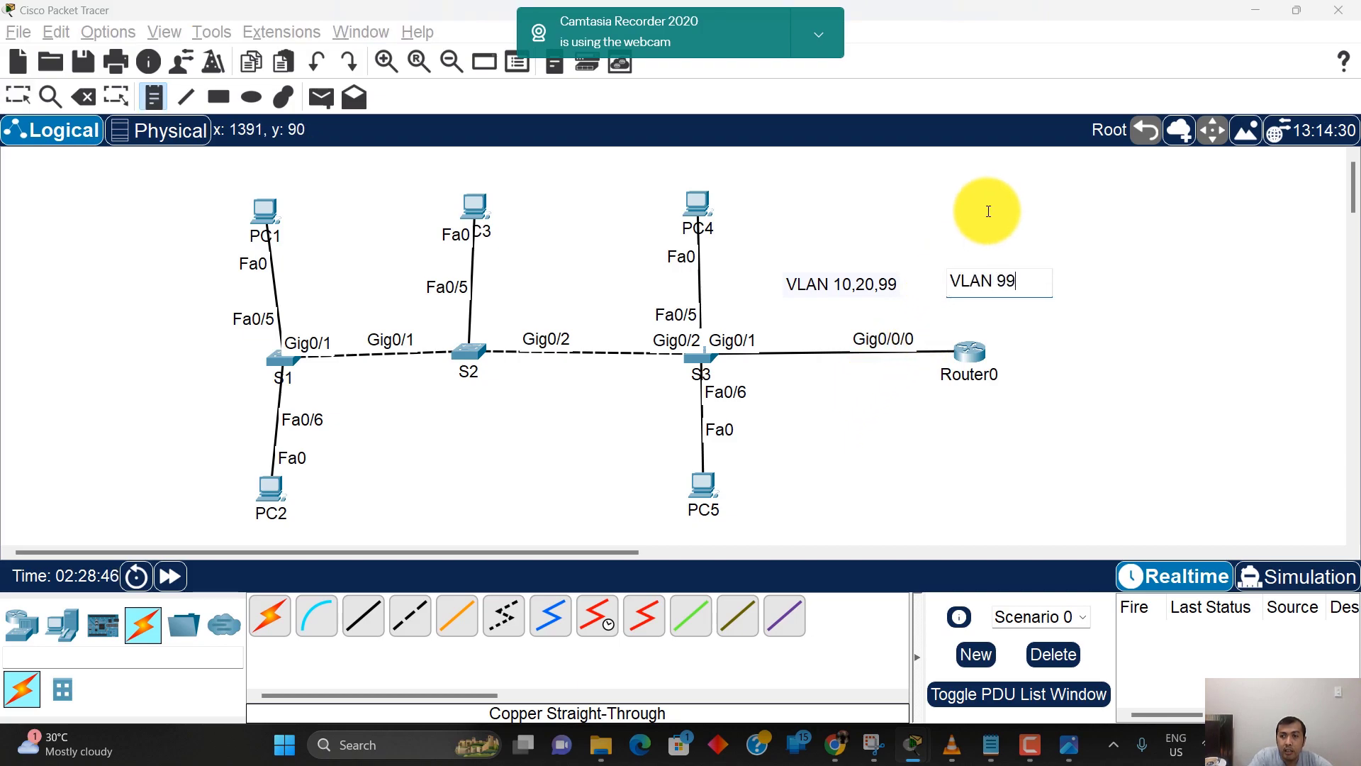
type(": 192.168.")
left_click(813, 436)
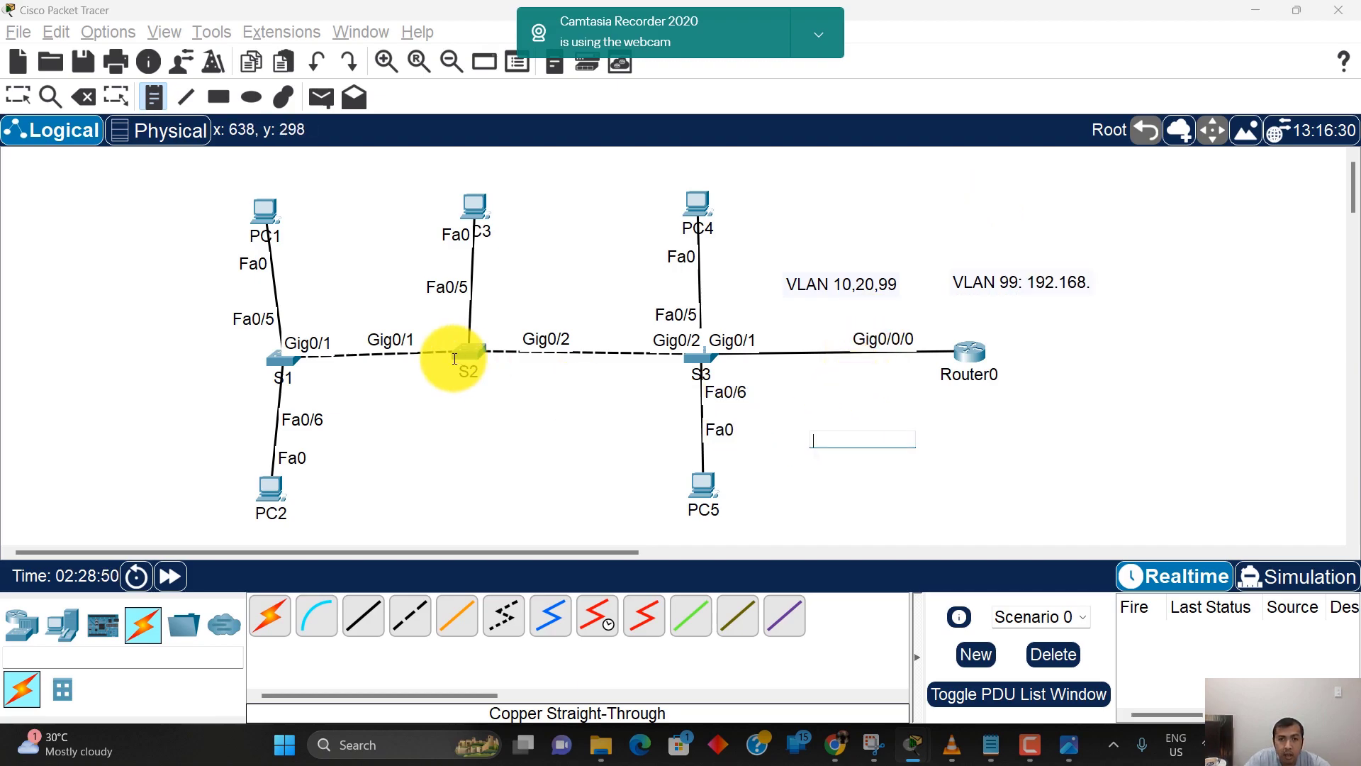
Step: Check which IP address is assigned on switch S2 with SHOW IP INT BR | EX UN and return to the topology
left_click(453, 356)
left_click(458, 358)
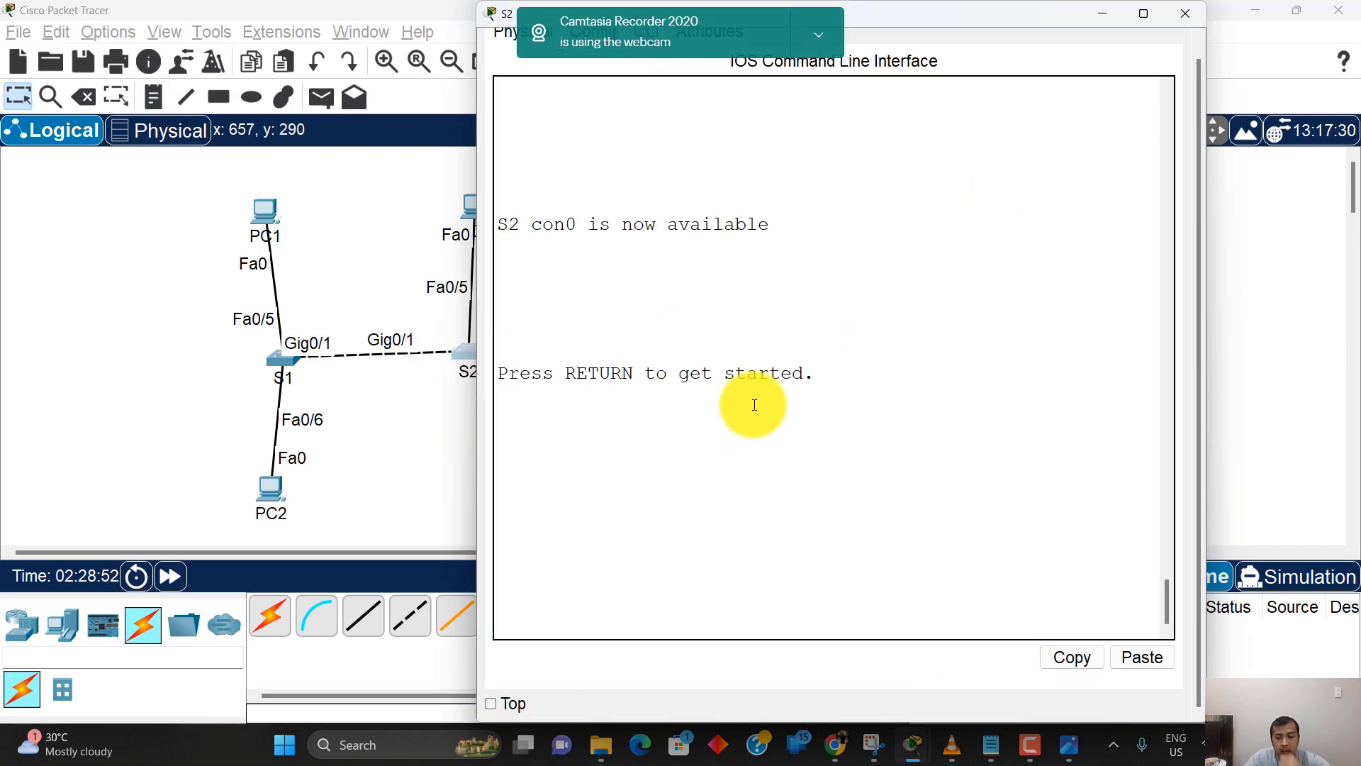
key("Return")
key("Return")
type("ENA")
key("Return")
type("SHOW IP INT BR | EX UN")
key("Return")
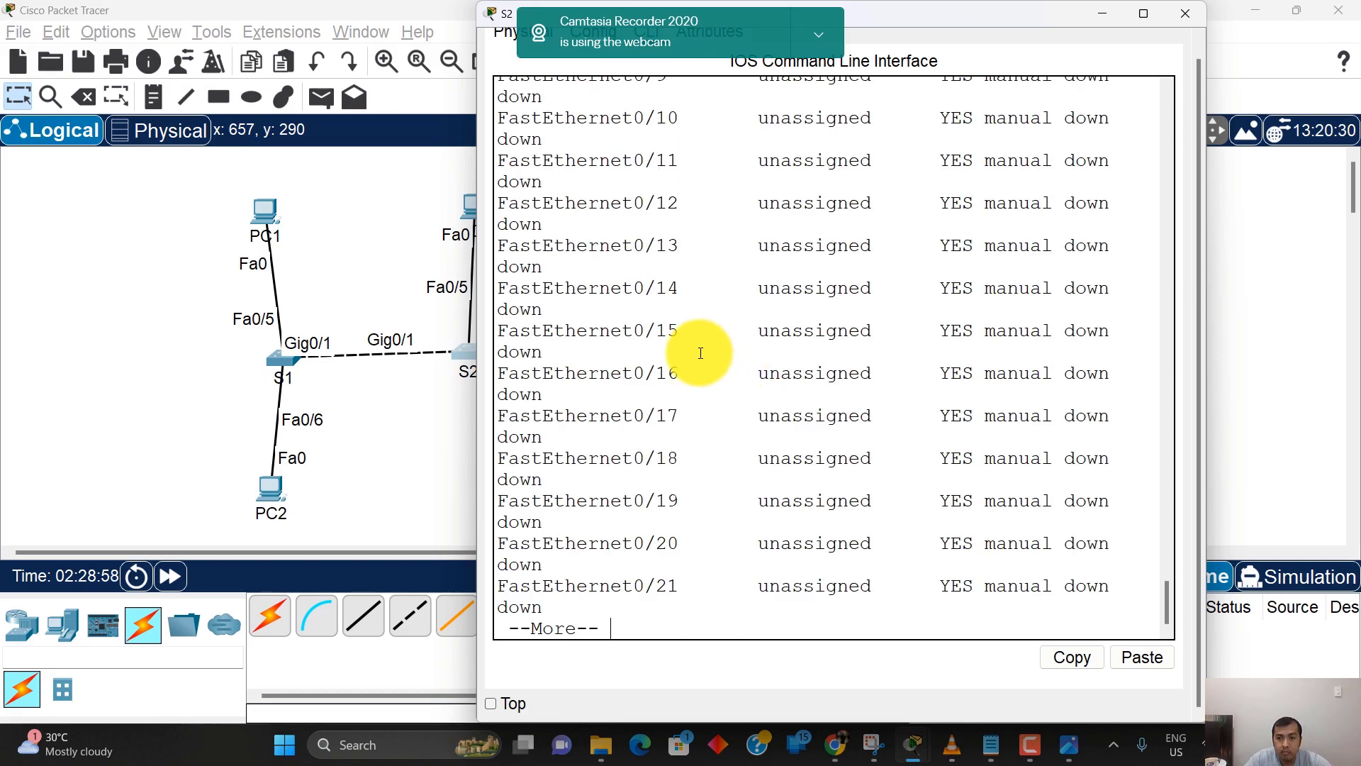
key("space")
left_click(1233, 397)
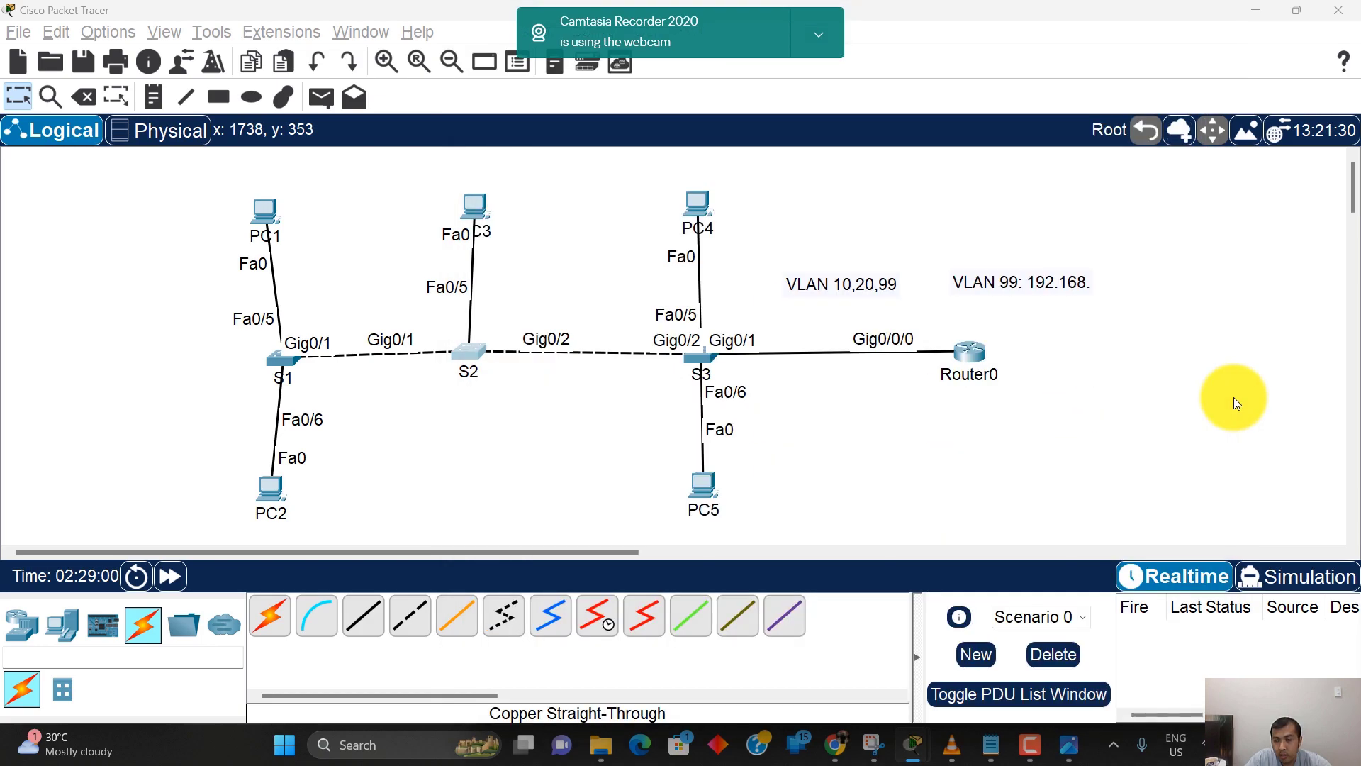
Step: Complete the note above the router to read "VLAN 99: 192.168.2.254"
double_click(1085, 283)
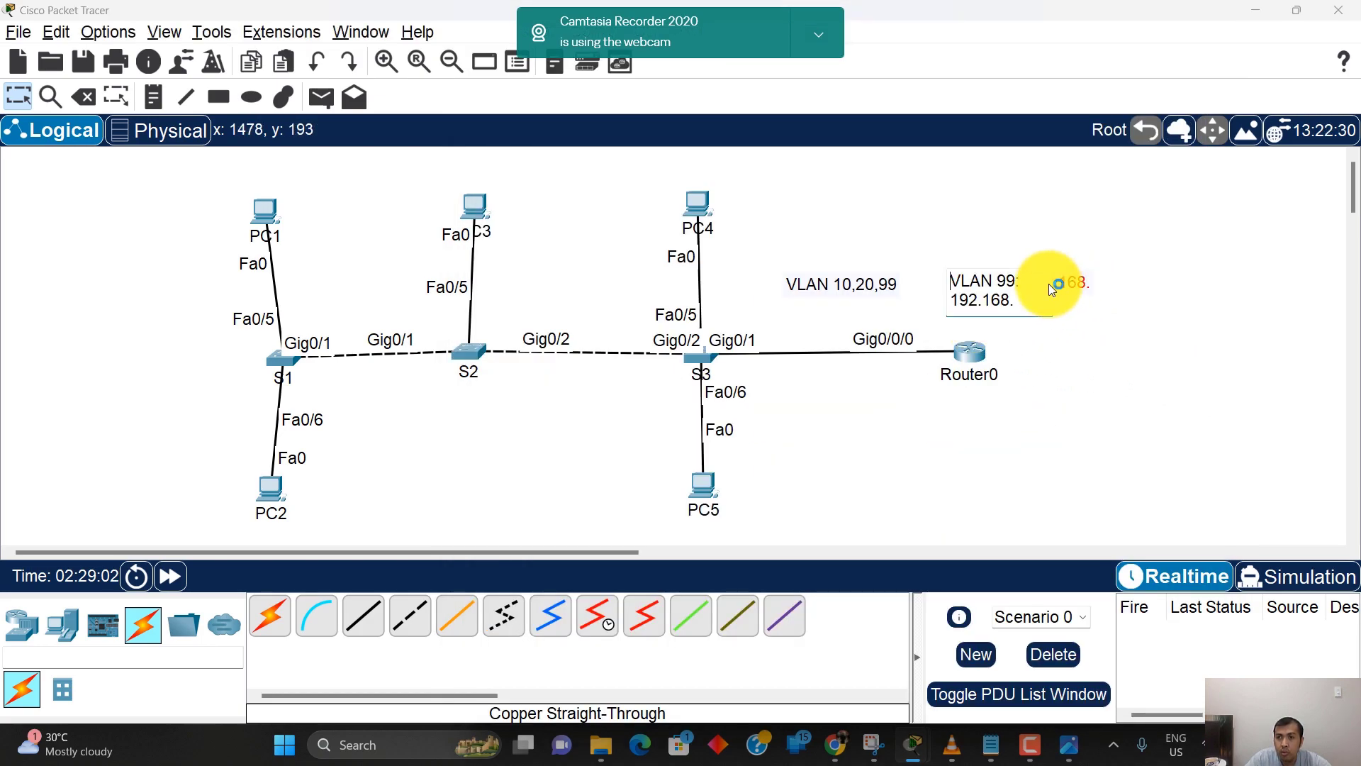
type("2.254")
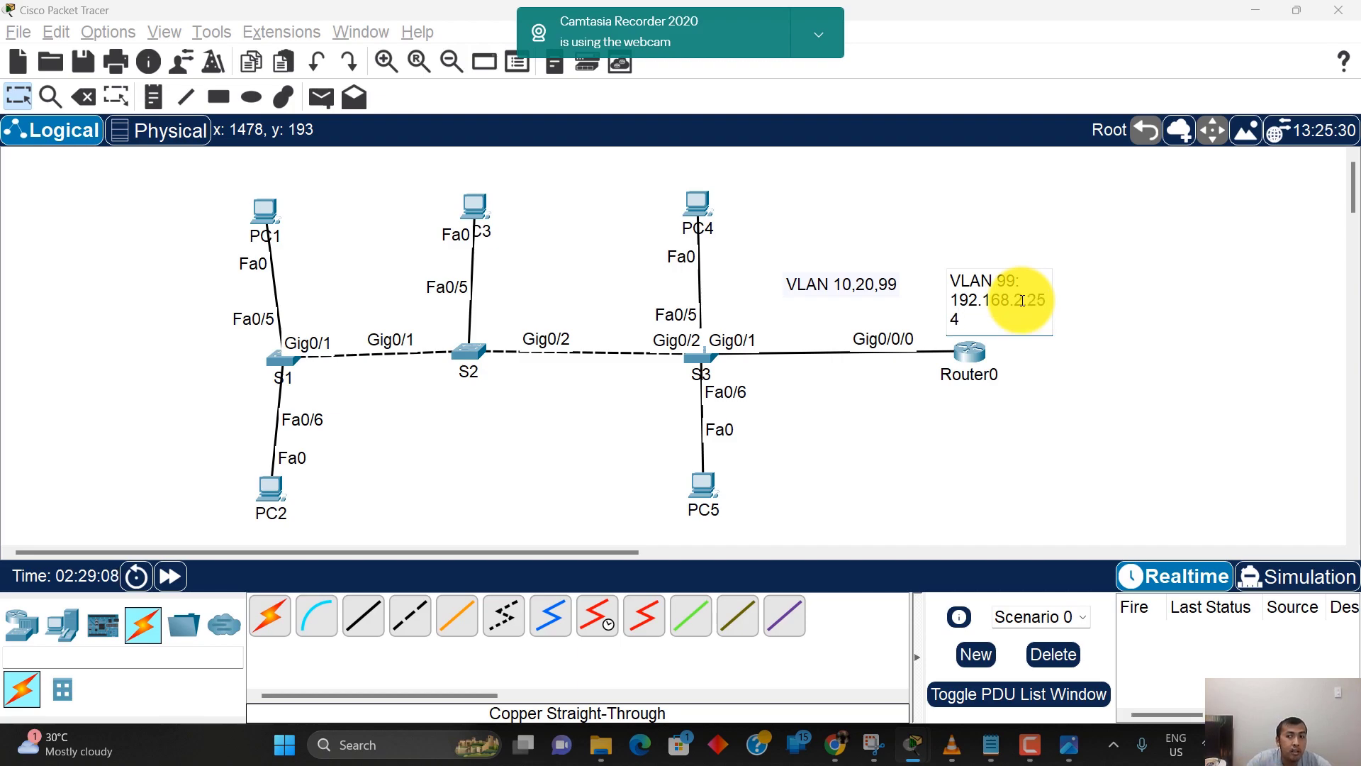
left_click(1100, 342)
Step: Add the lines "VLAN 10: 192.168.10.1" and "VLAN 20: 192.168.20.1" to the VLAN 99 note and move it below the S3-router link
left_click(1050, 283)
key("Return")
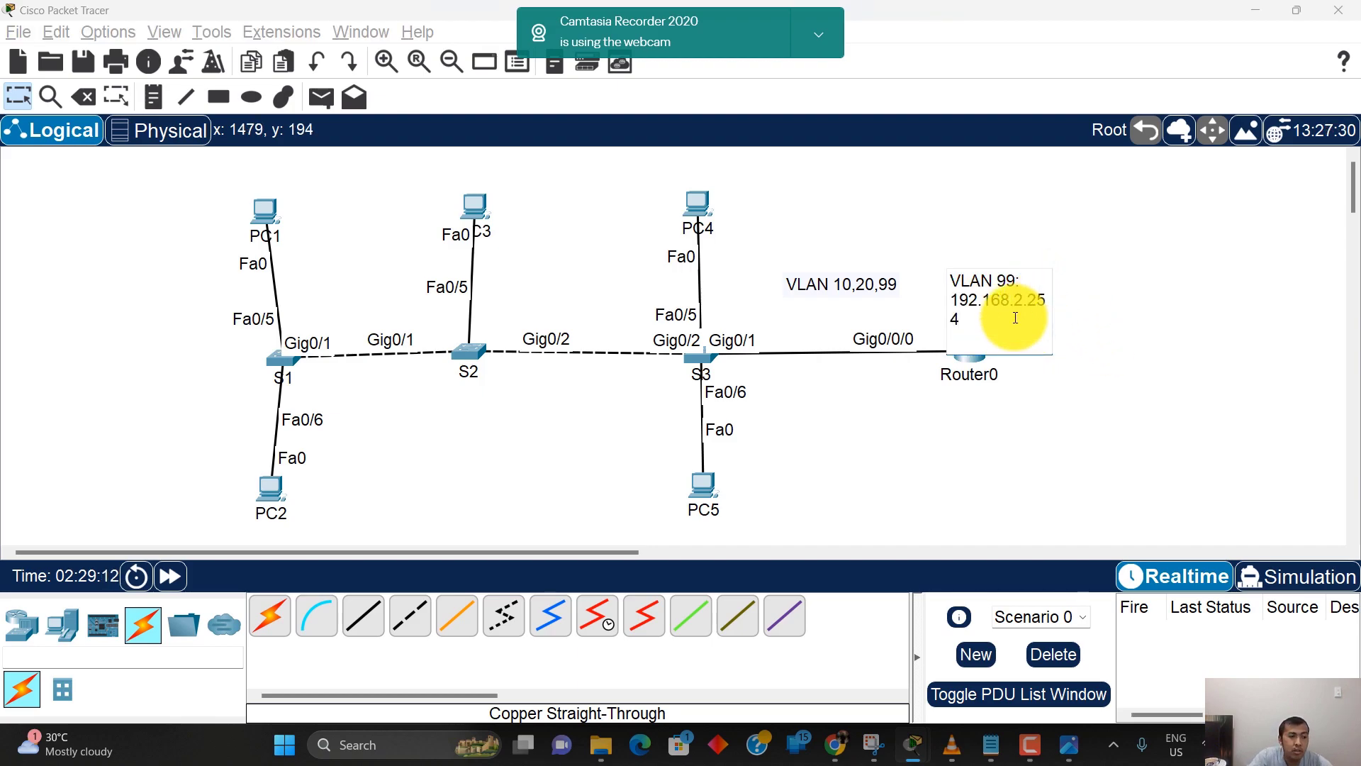
key("BackSpace")
key("BackSpace")
key("BackSpace")
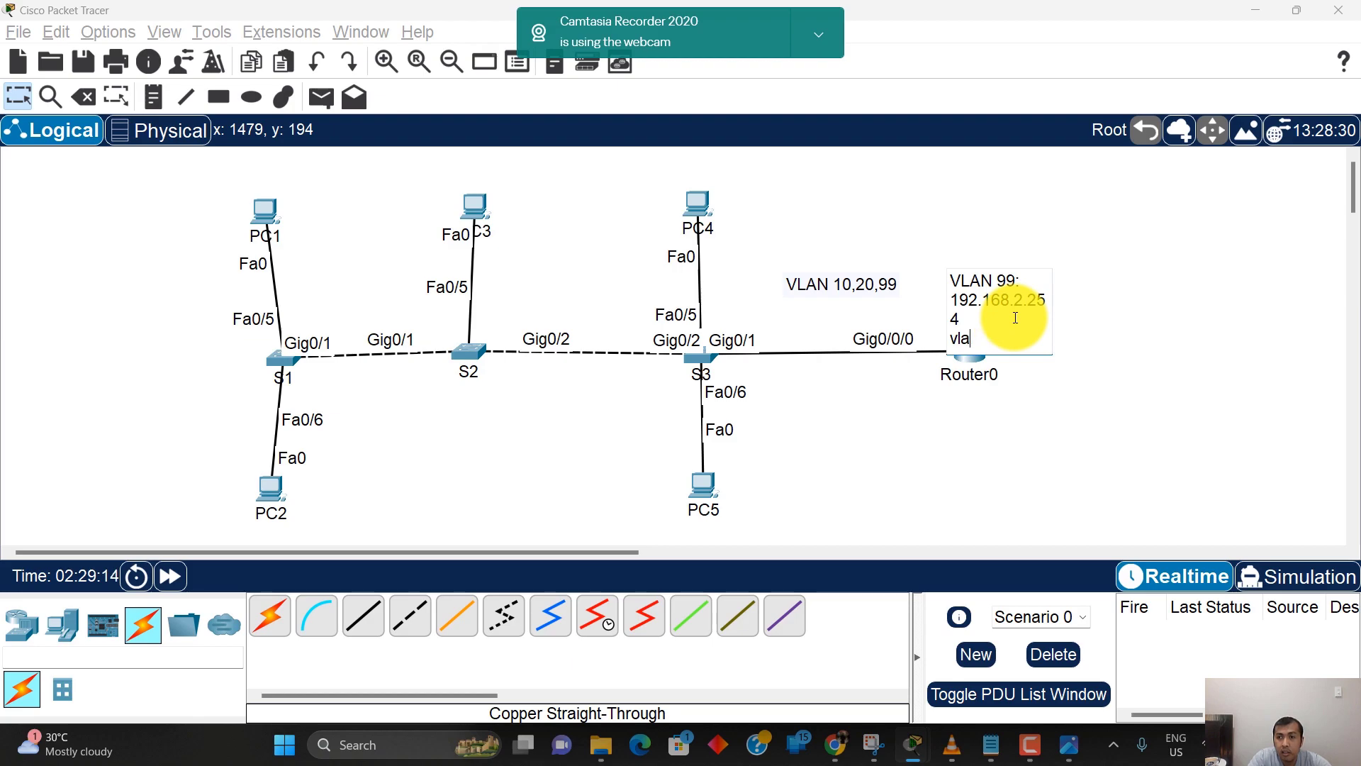
key("BackSpace")
key("BackSpace")
type("VLAN 10: 192.1")
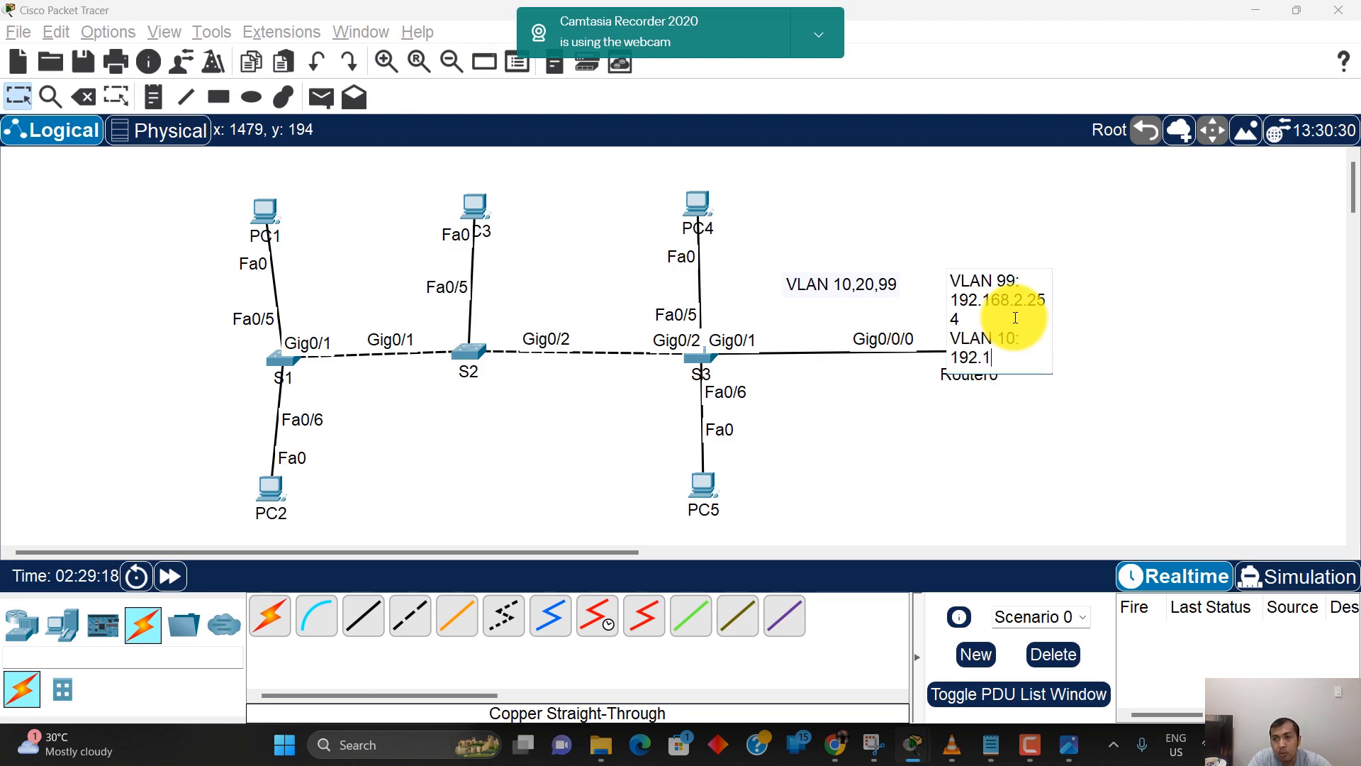
type("68.10.1")
key("Return")
type("VLAN")
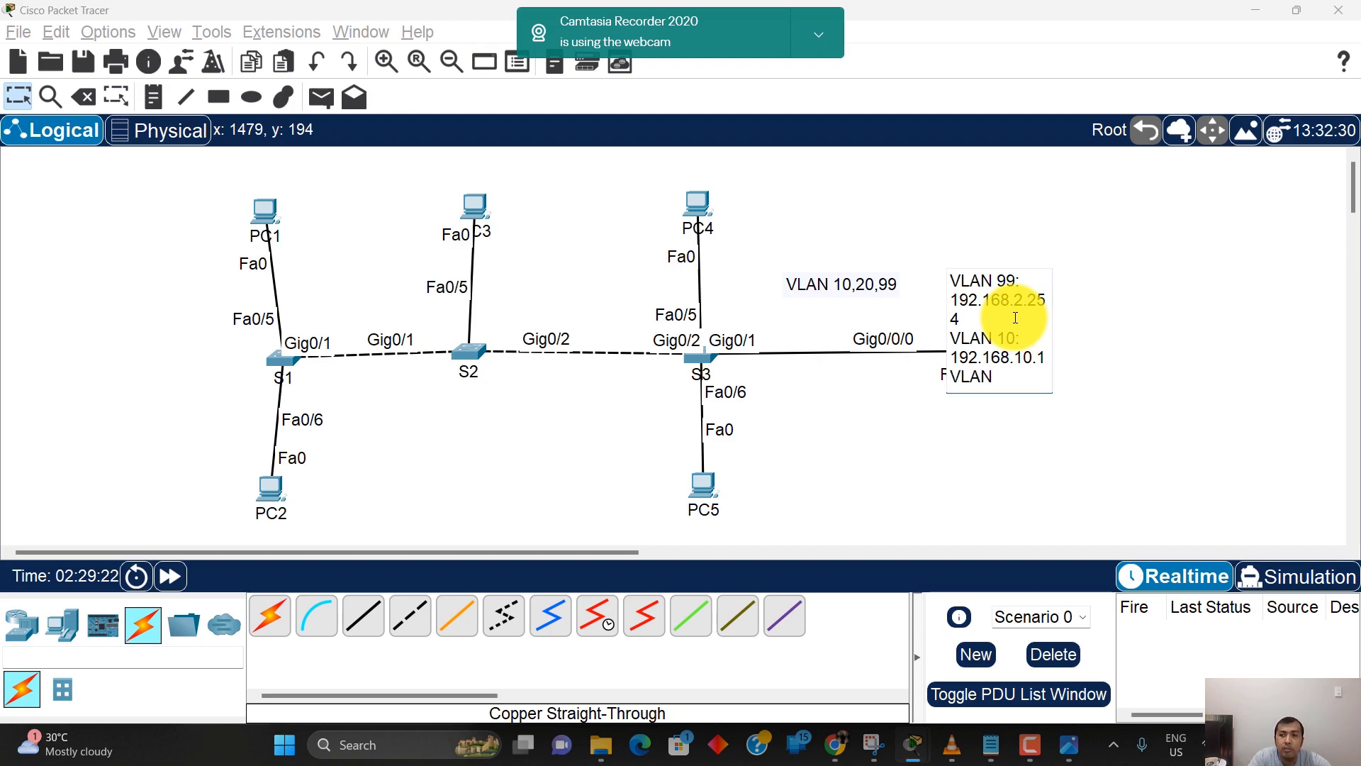
type(" 20: 192.168.20.1")
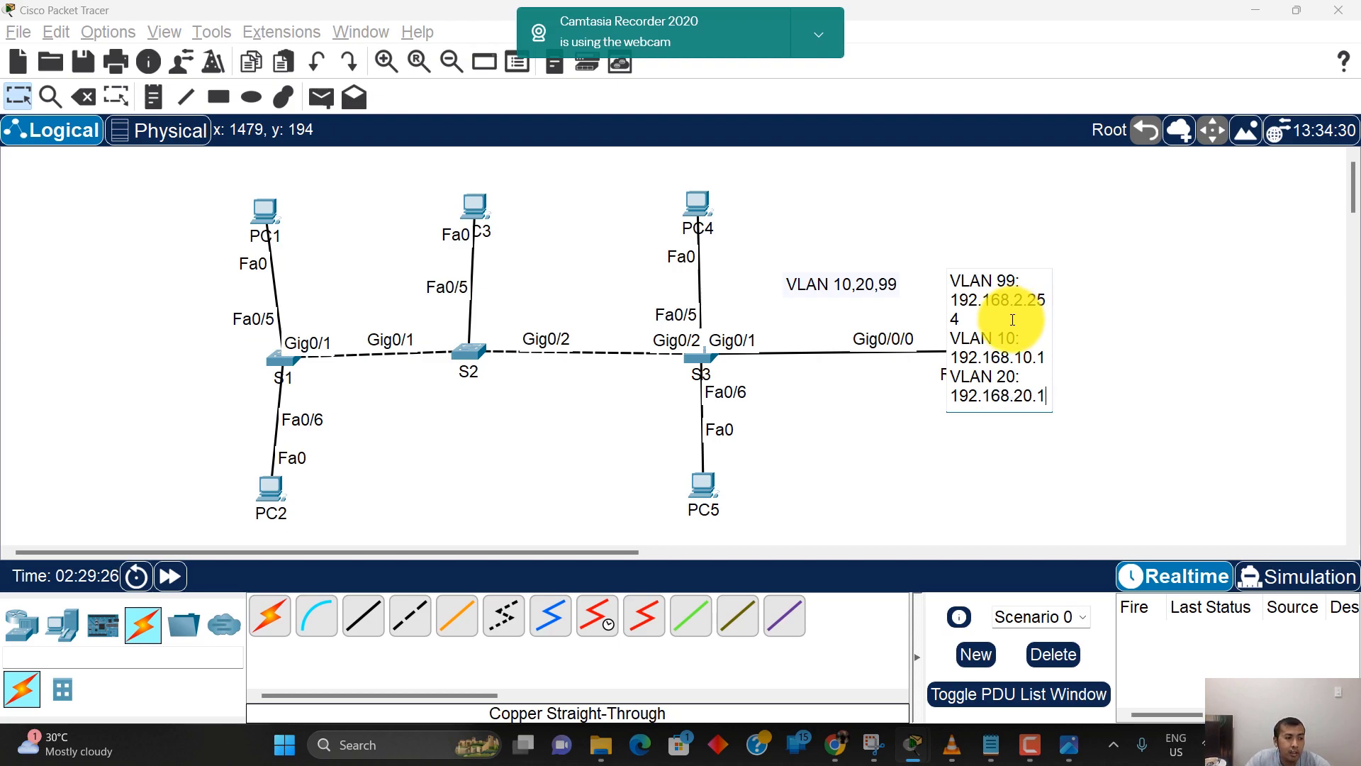
left_click(1180, 404)
left_click_drag(1016, 274, 856, 469)
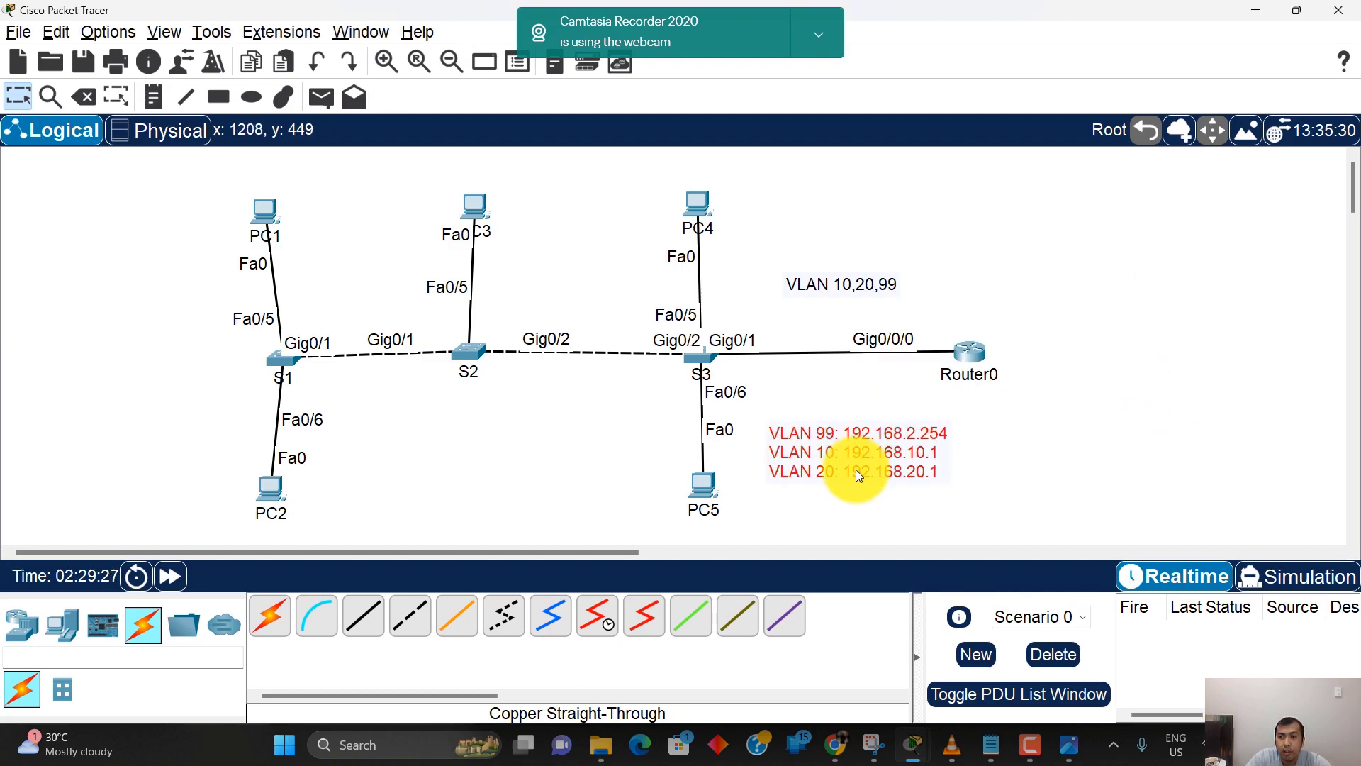
Step: Set both the display name and the hostname of the router to R1
left_click(968, 351)
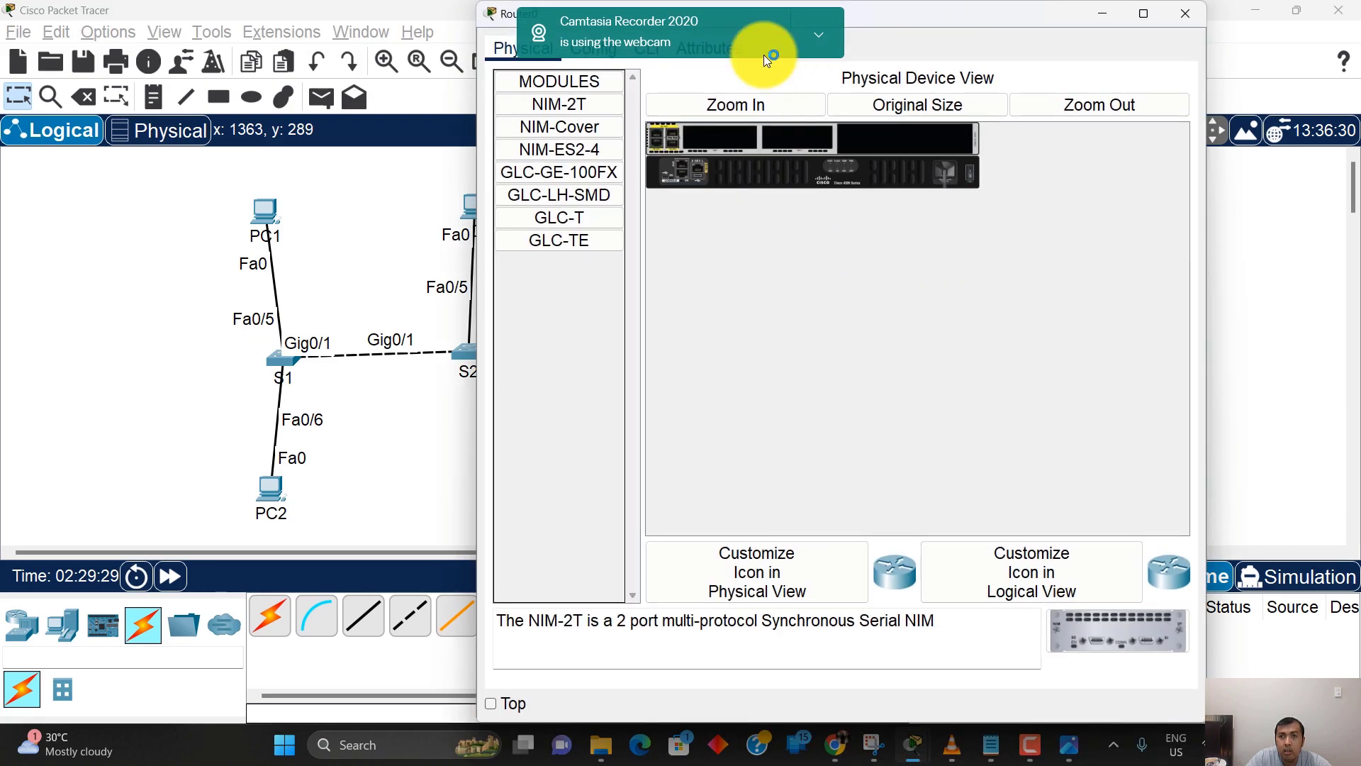
left_click_drag(886, 21, 449, 52)
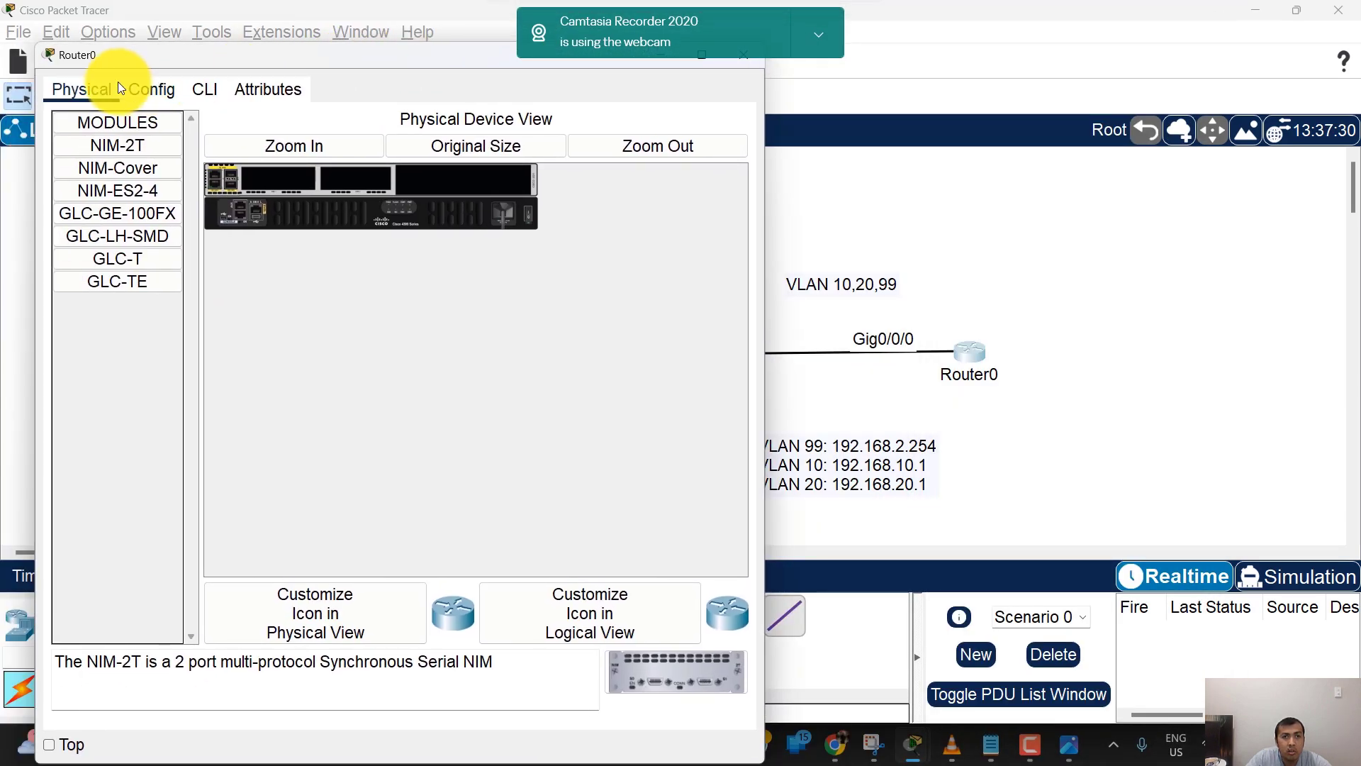
left_click(156, 87)
left_click_drag(468, 172, 284, 165)
type("r")
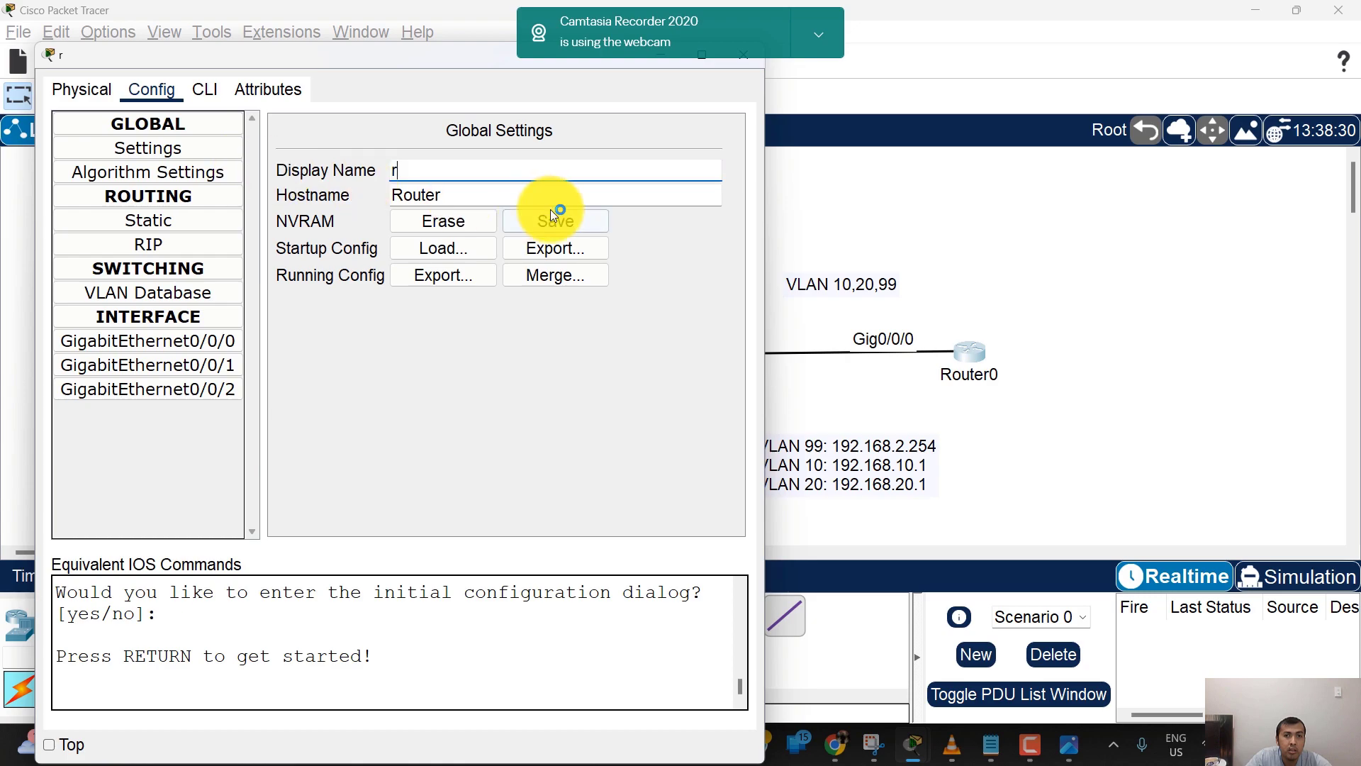
left_click_drag(500, 173, 334, 157)
type("R1")
left_click_drag(474, 196, 268, 193)
type("R1")
Step: Enable interface G0/0/0 on R1 from the command line with NO SHUT
left_click(205, 89)
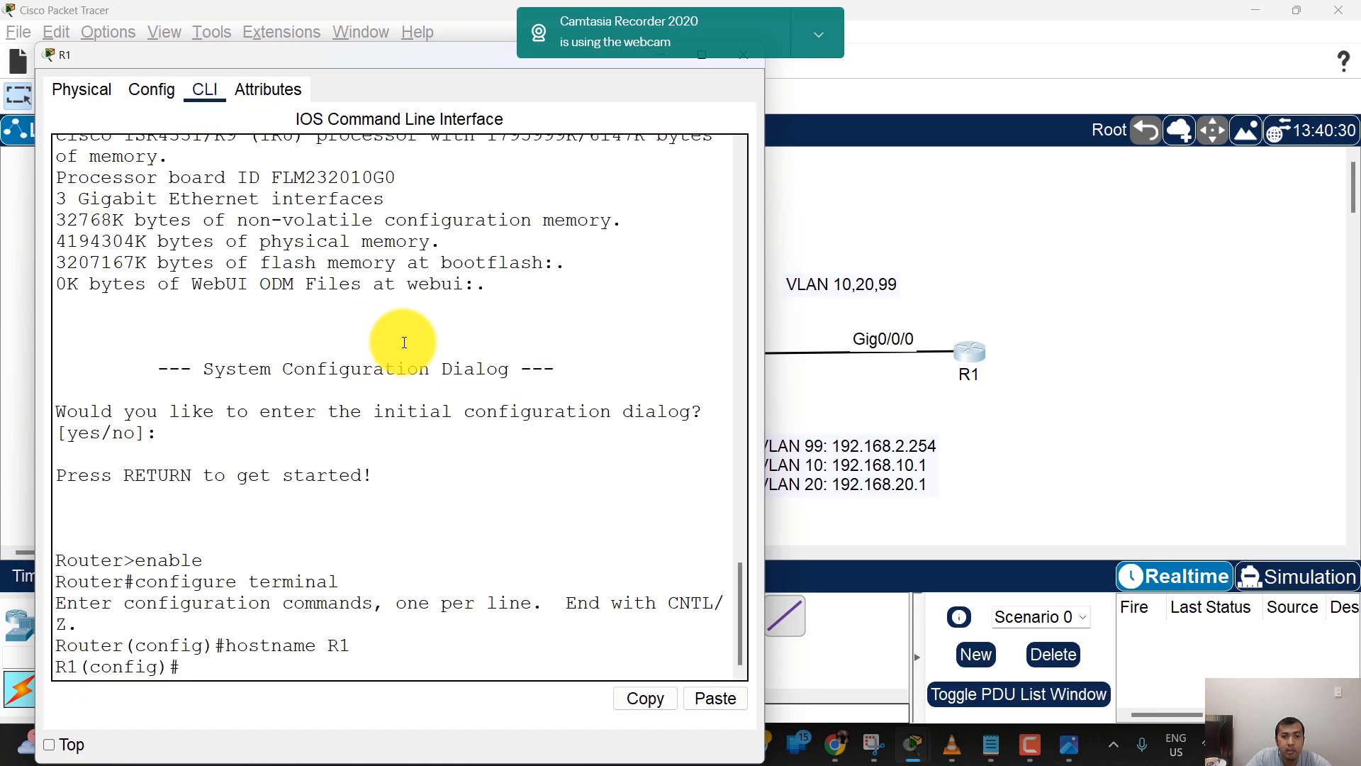
key("Return")
key("Return")
key("Return")
type("INT G0/0/0")
key("Return")
type("NO SHUT")
key("Return")
key("Return")
key("Return")
key("Return")
Step: Create subinterface G0/0/0.99 on R1 with dot1Q encapsulation for VLAN 99 and IP address 192.168.2.254 255.255.255.0
type("INT G")
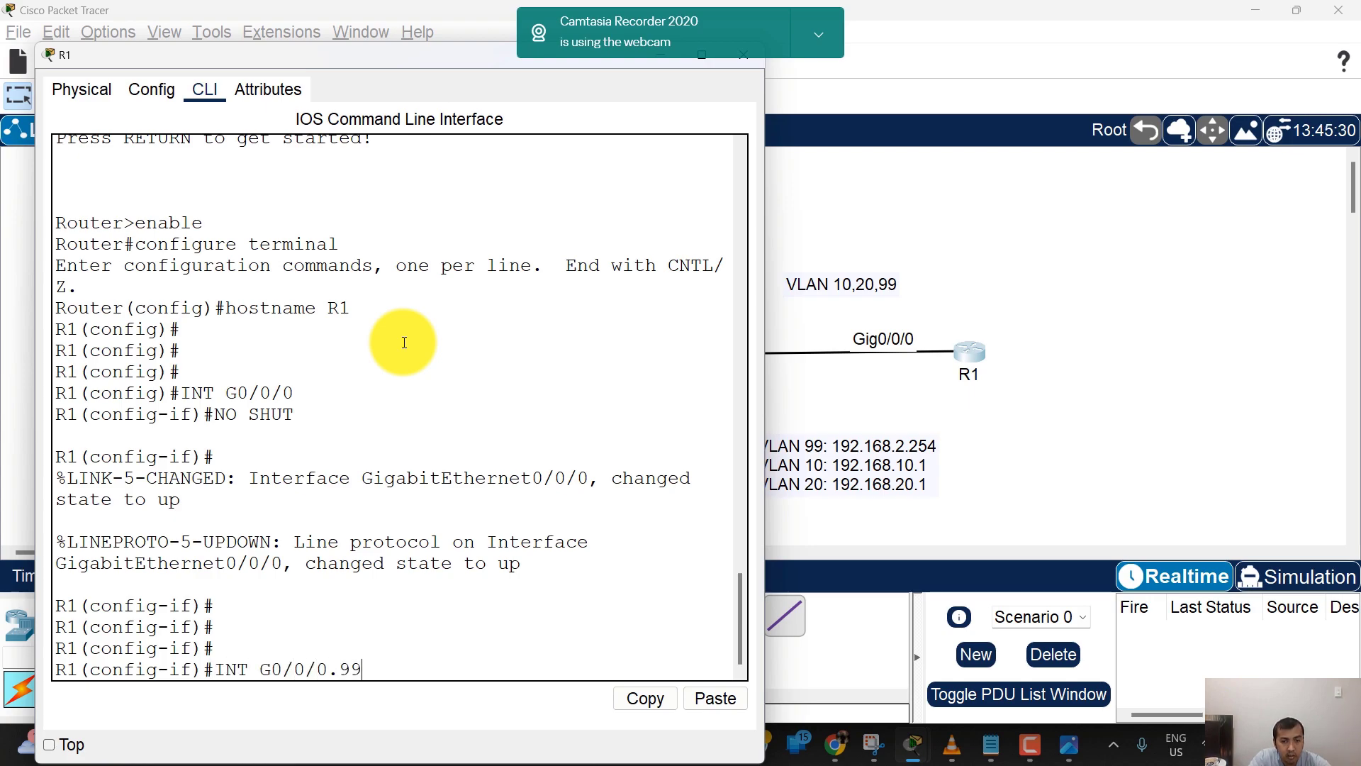
type("0/0/0.99")
key("Return")
key("Return")
key("Return")
key("Return")
key("Return")
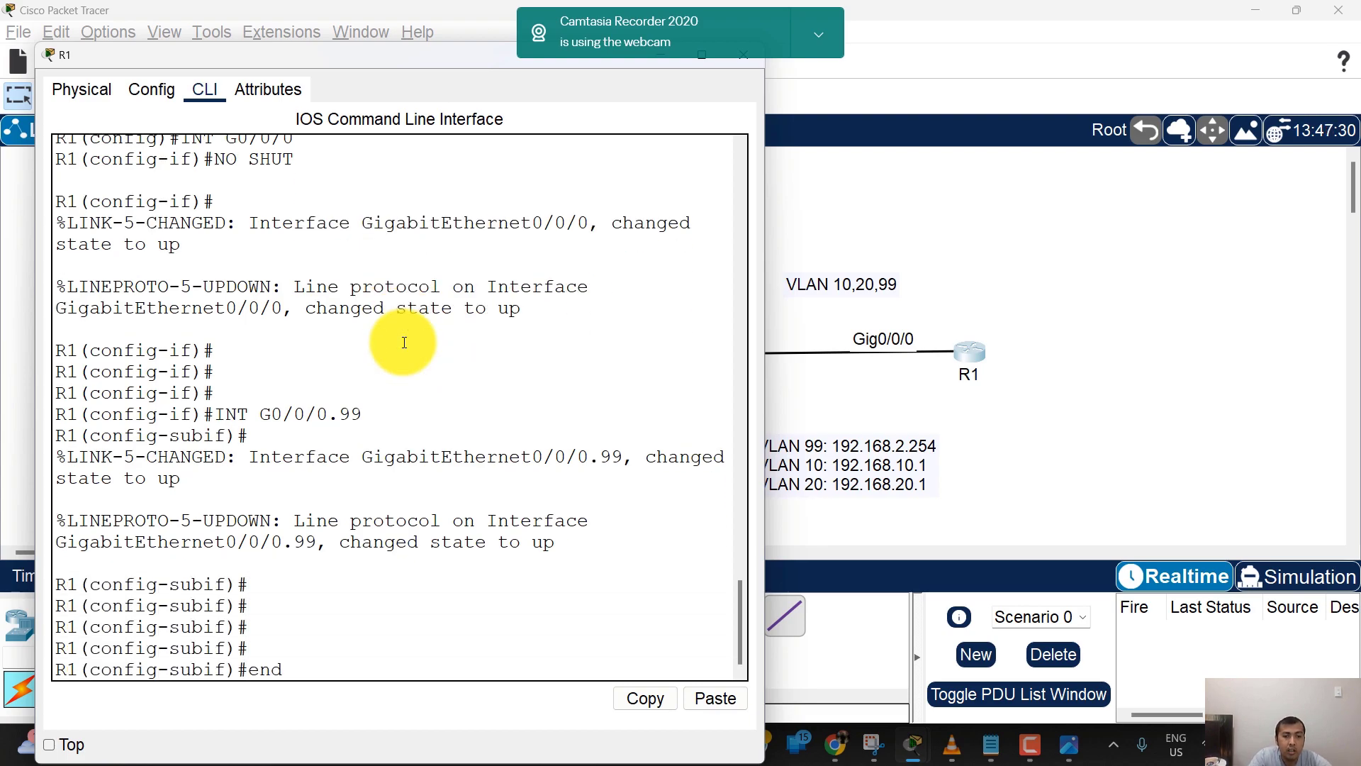
type("en")
key("Tab")
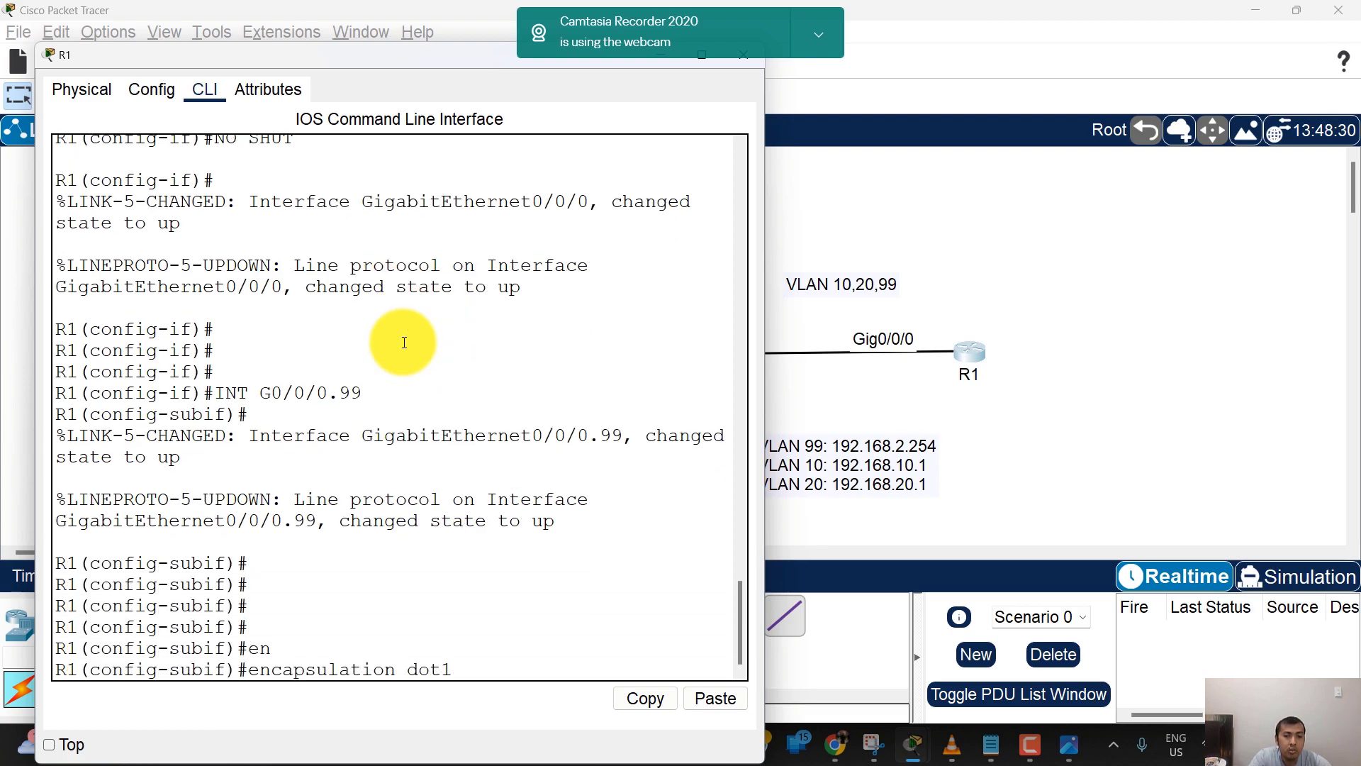
key("Tab")
type("99")
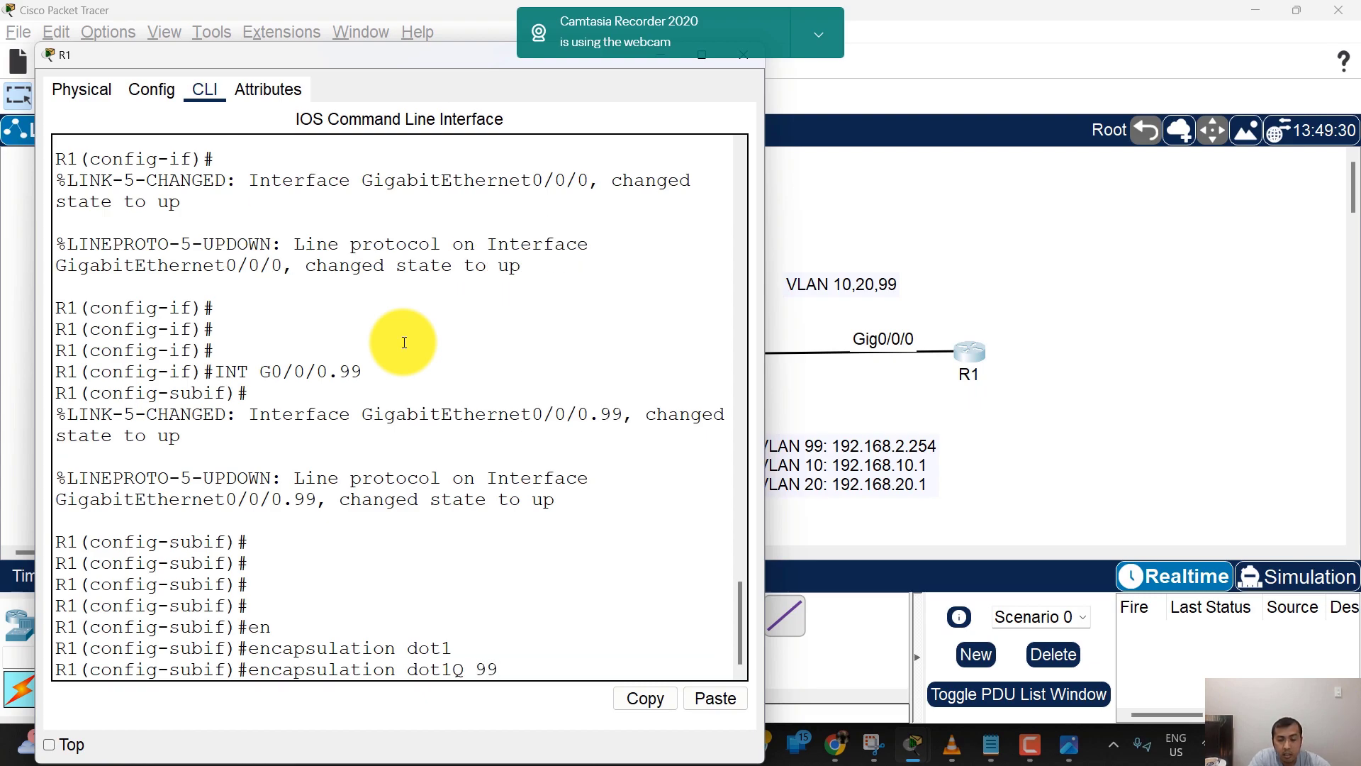
key("Return")
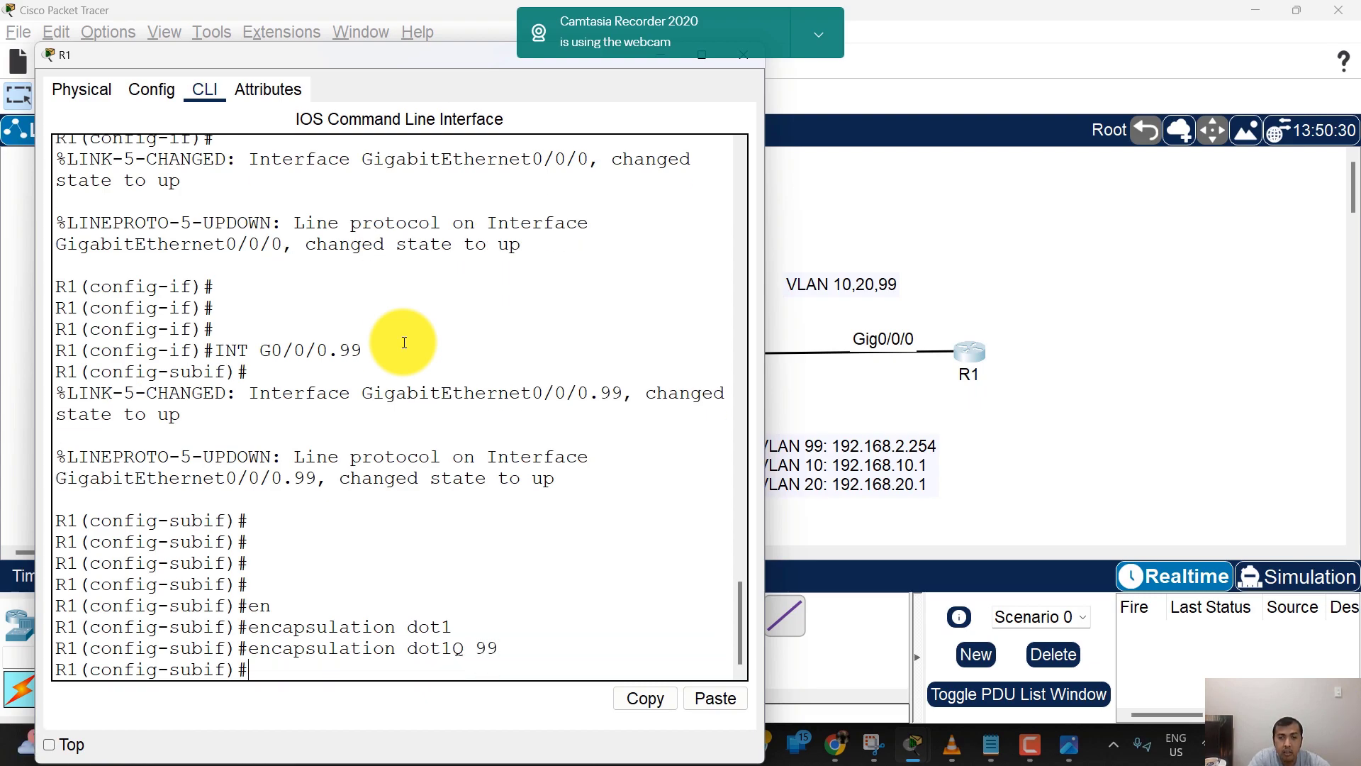
type("ip add 192.168.2.254 255.255.255.0")
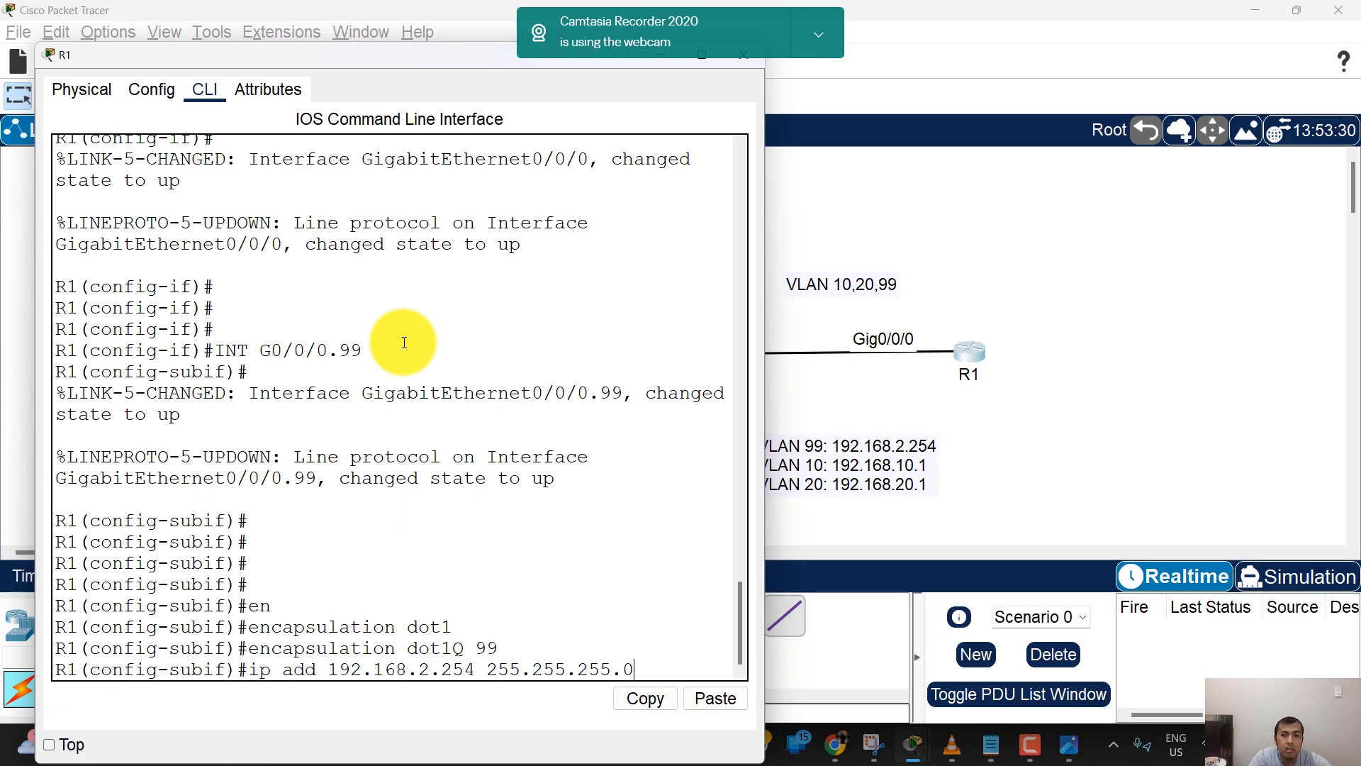
key("Return")
Step: Create subinterface g0/0/0.10 on R1 with dot1Q encapsulation for VLAN 10 and IP address 192.168.10.1 255.255.255.0
type("if)#int g0/0/0.10")
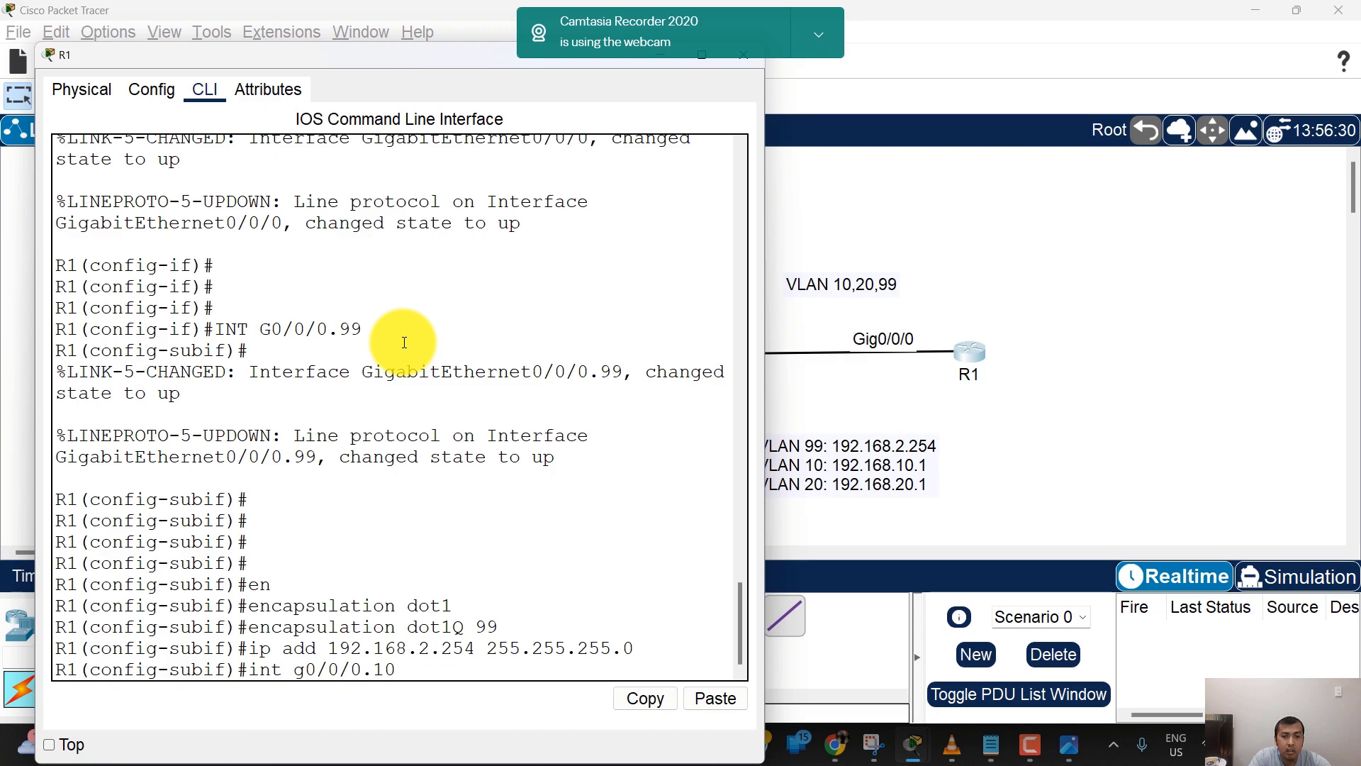
key("Return")
type("en do 10")
key("Return")
key("Return")
key("Return")
key("Return")
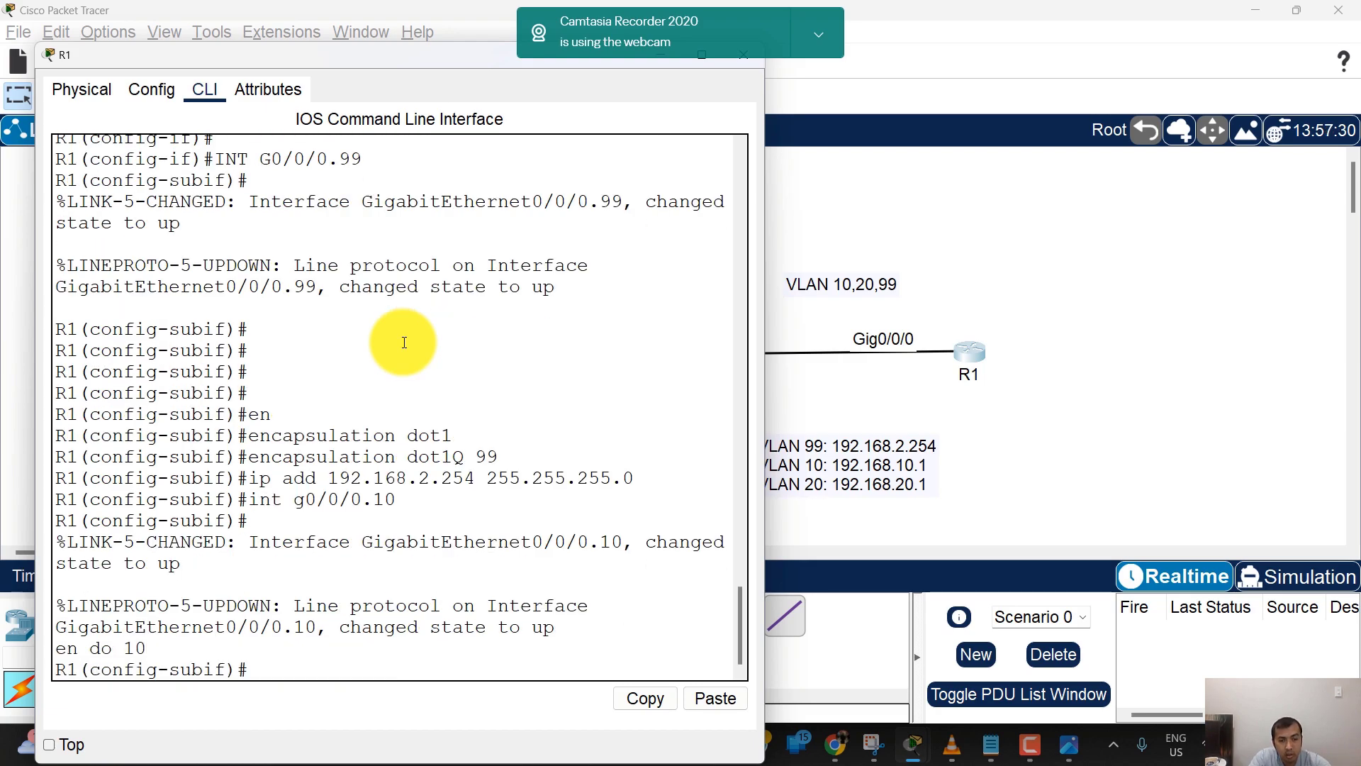
type("ip")
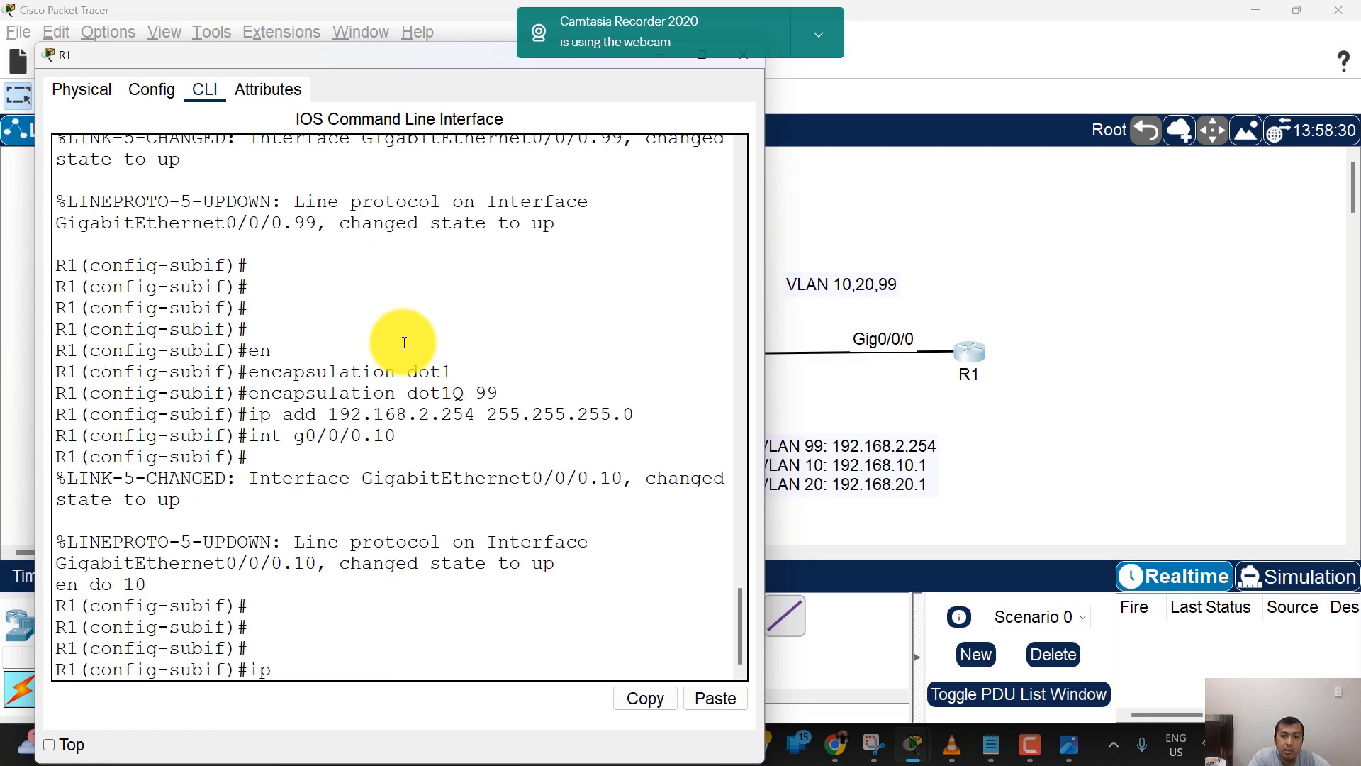
type(" add 192.168.10")
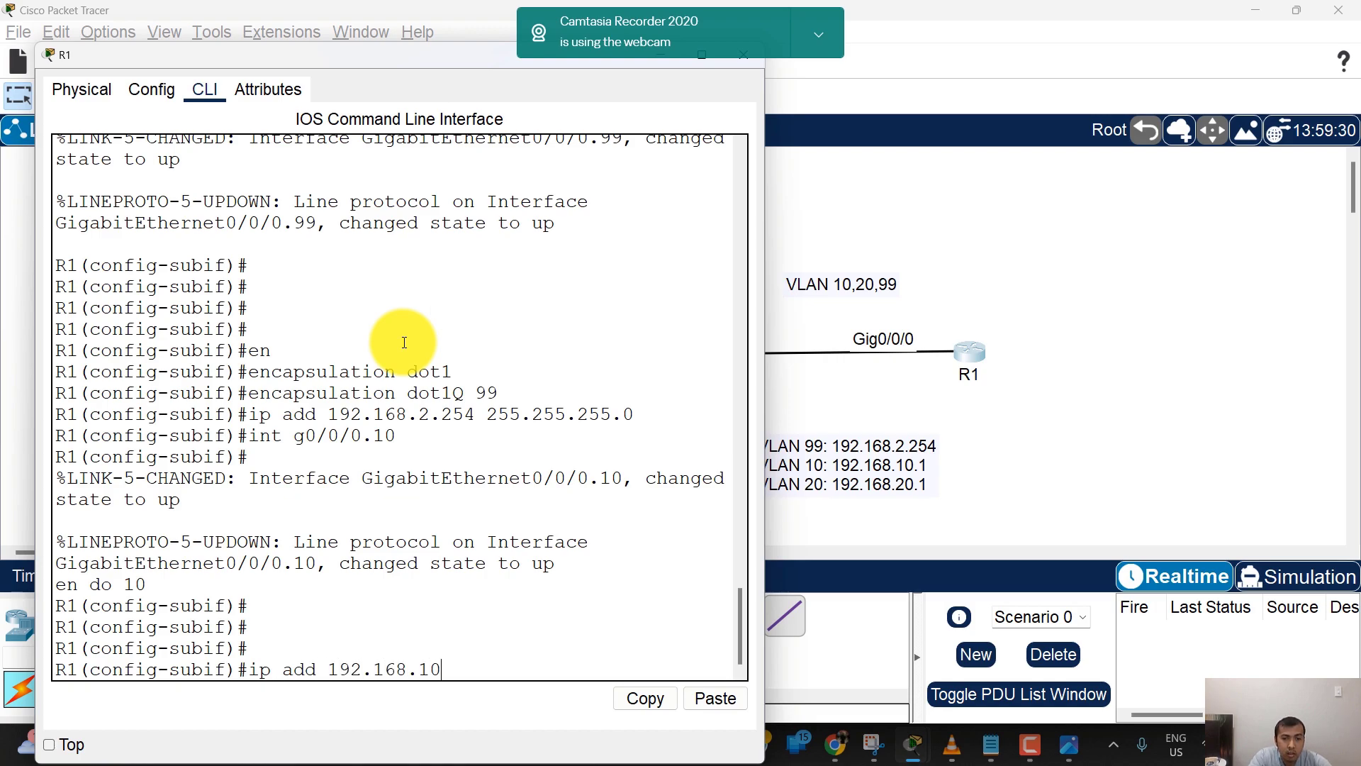
type(".1 255.255.255.")
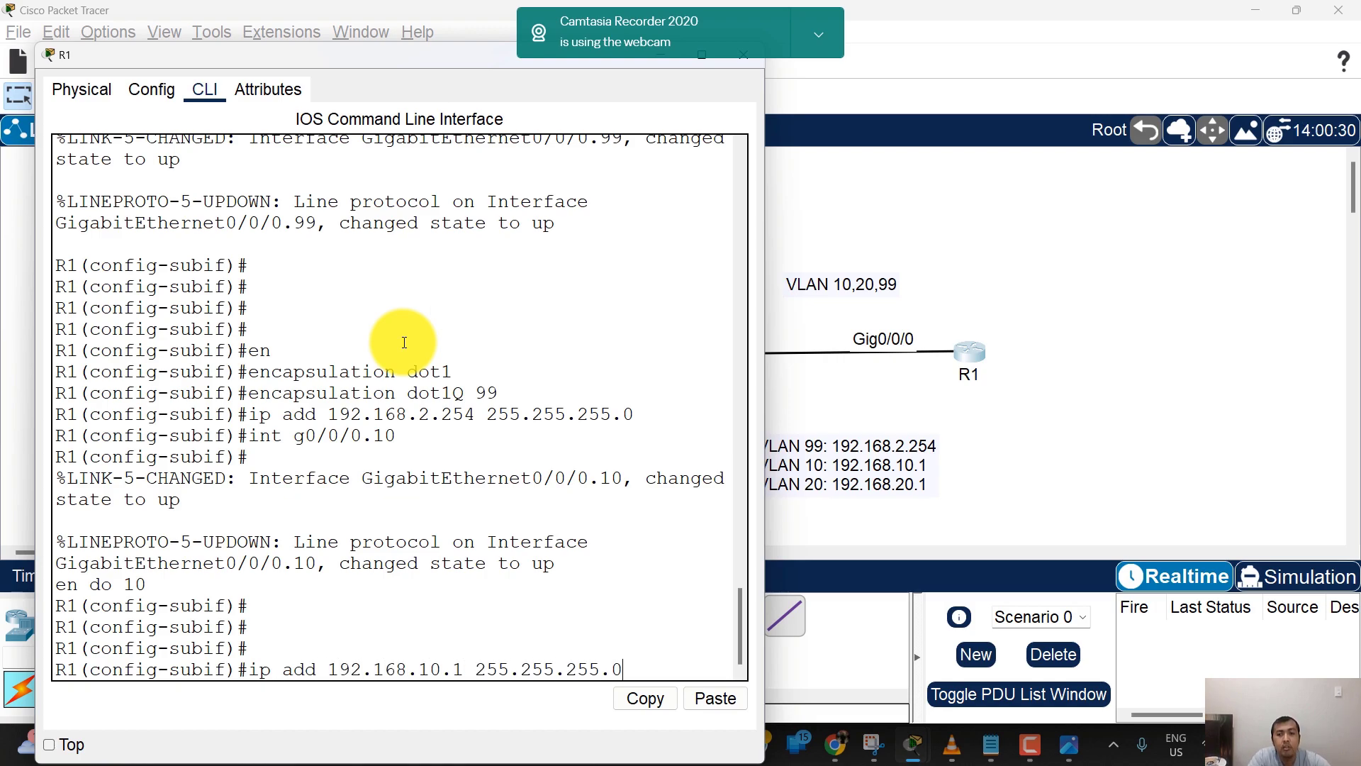
type("0")
key("Return")
key("Return")
key("Return")
Step: Create subinterface g0/0/0.20 on R1 and set its encapsulation to dot1Q for VLAN 20
type("int g0/0/0.20")
key("Return")
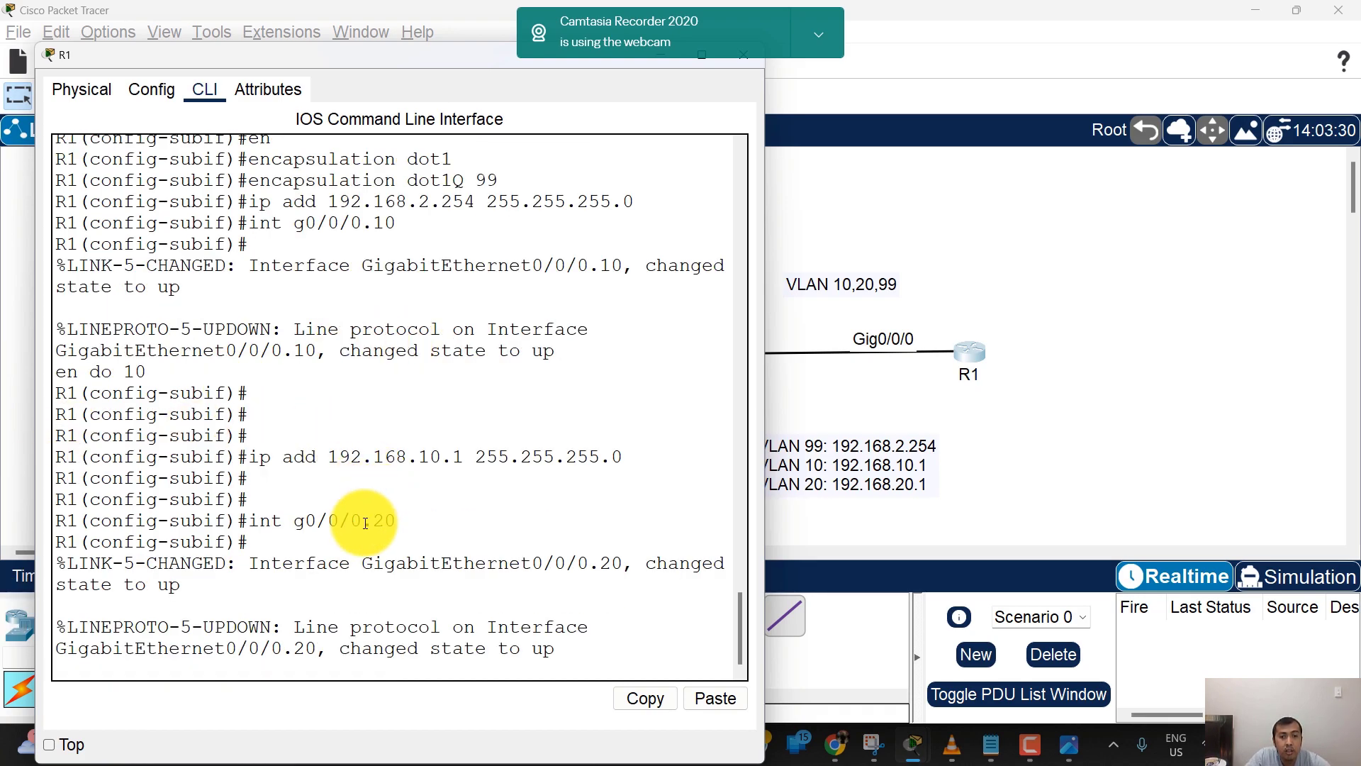
left_click_drag(363, 521, 395, 521)
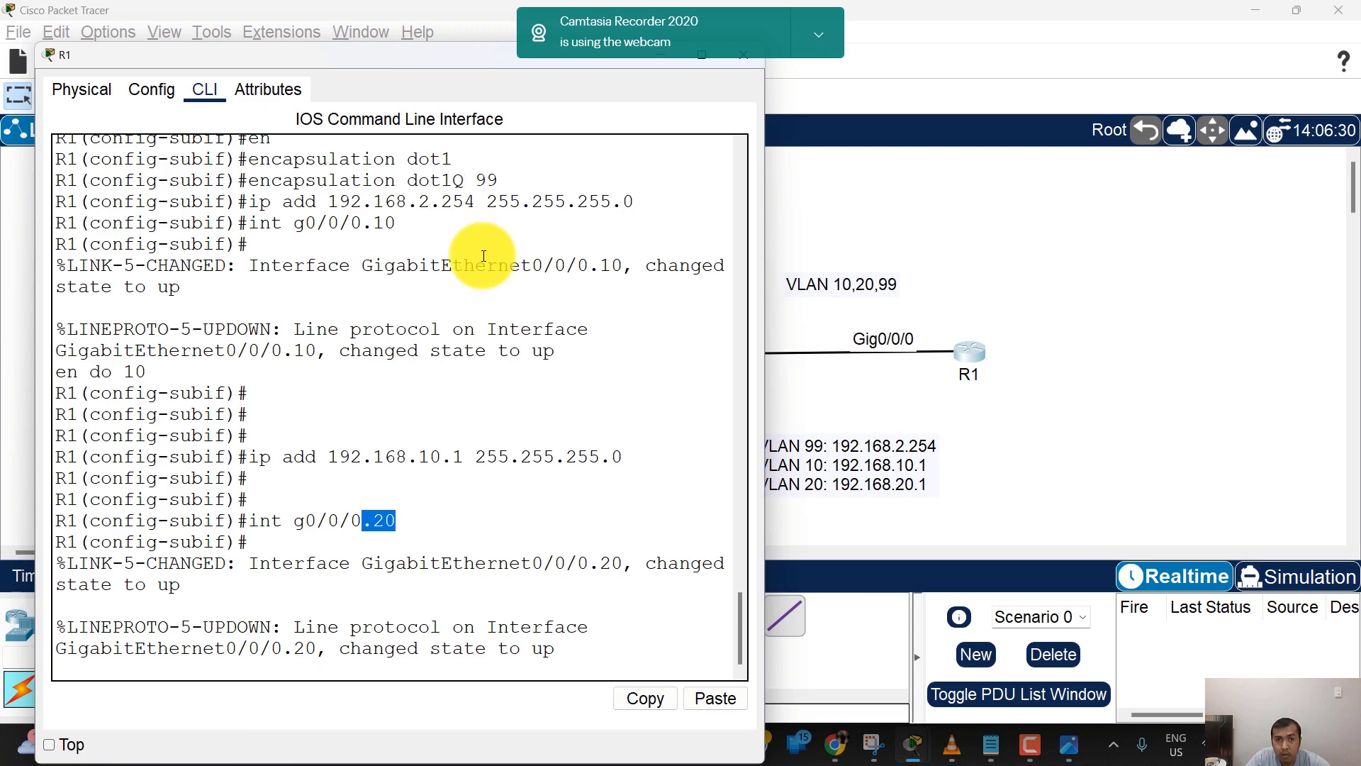
left_click(506, 363)
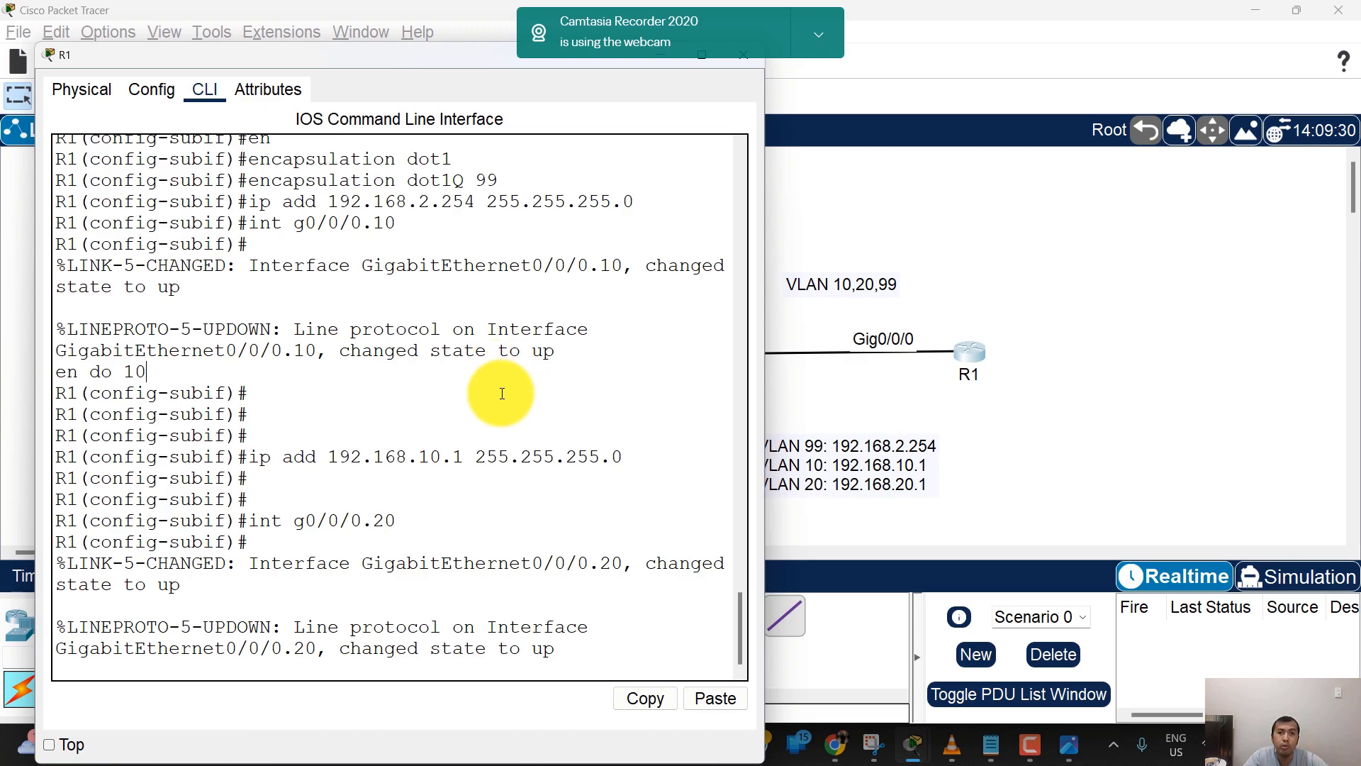
left_click(502, 393)
key("Return")
key("Return")
key("Return")
key("Return")
key("Return")
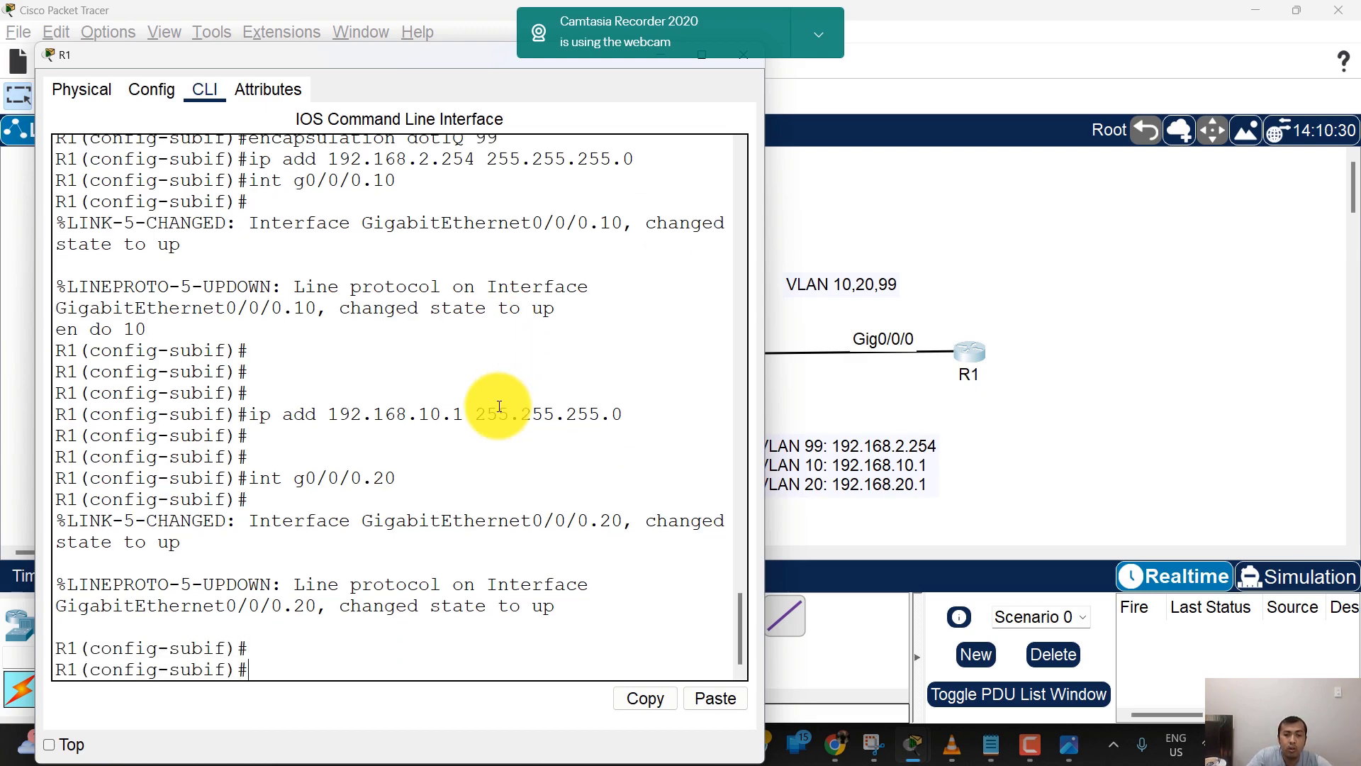
type("e")
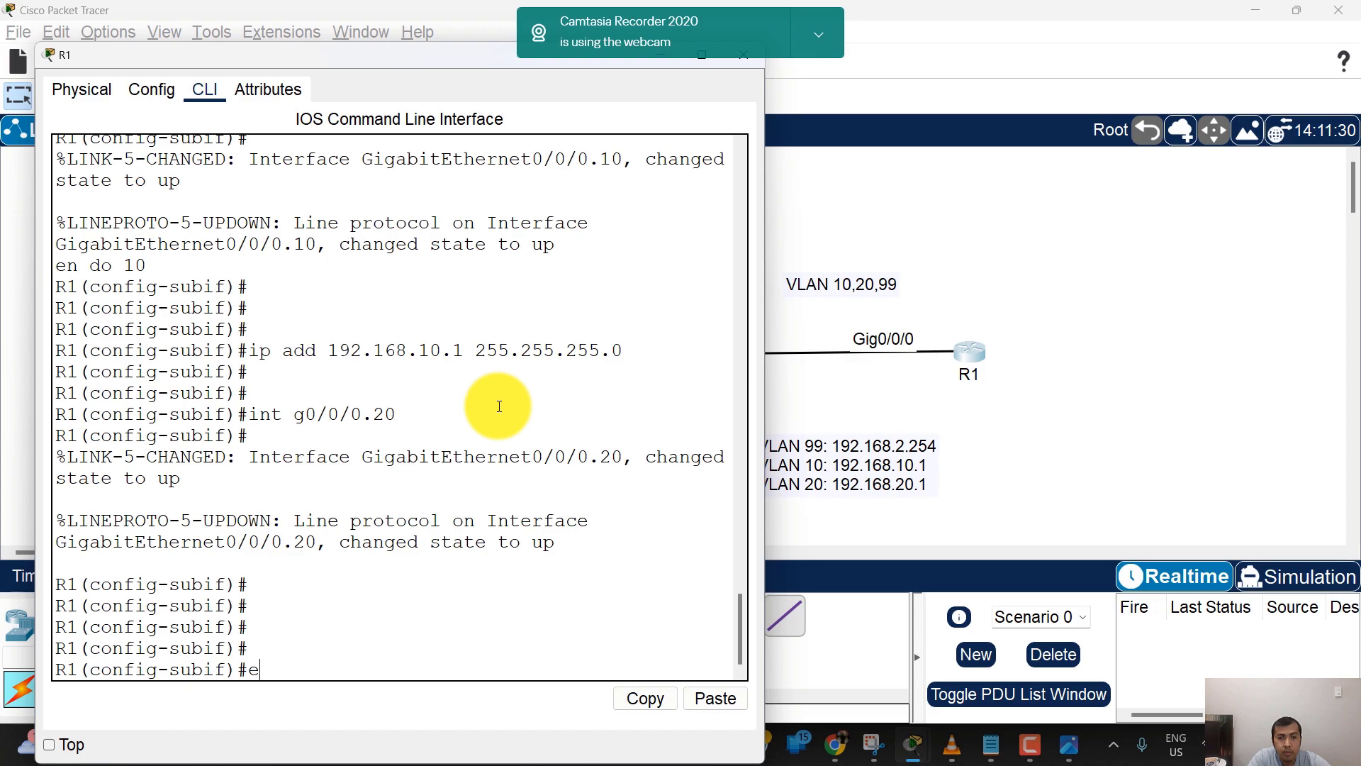
type("n")
key("Tab")
type("dot")
key("Tab")
type("20")
key("Return")
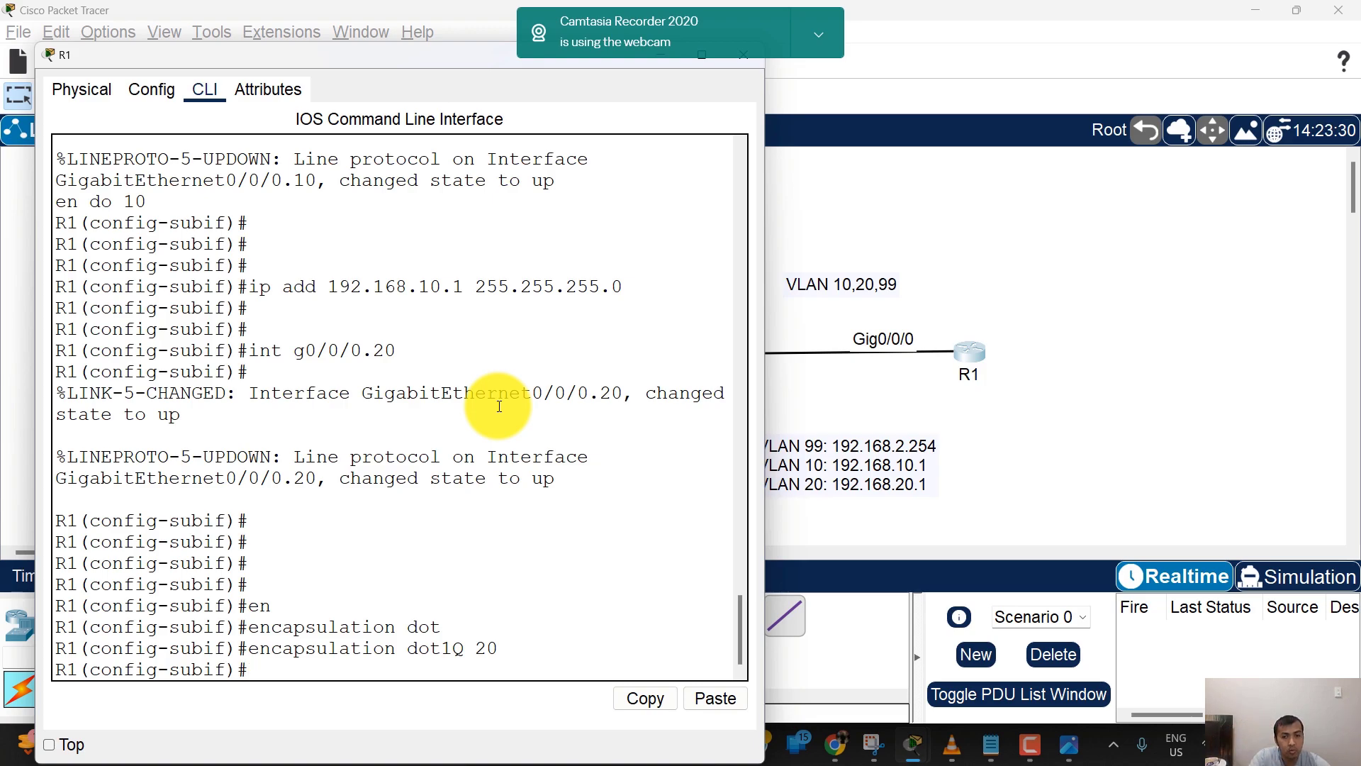
Step: Assign IP address 192.168.20.1 255.255.255.0 to subinterface g0/0/0.20 on R1
key("Return")
key("Return")
key("Return")
key("Return")
key("Return")
key("Return")
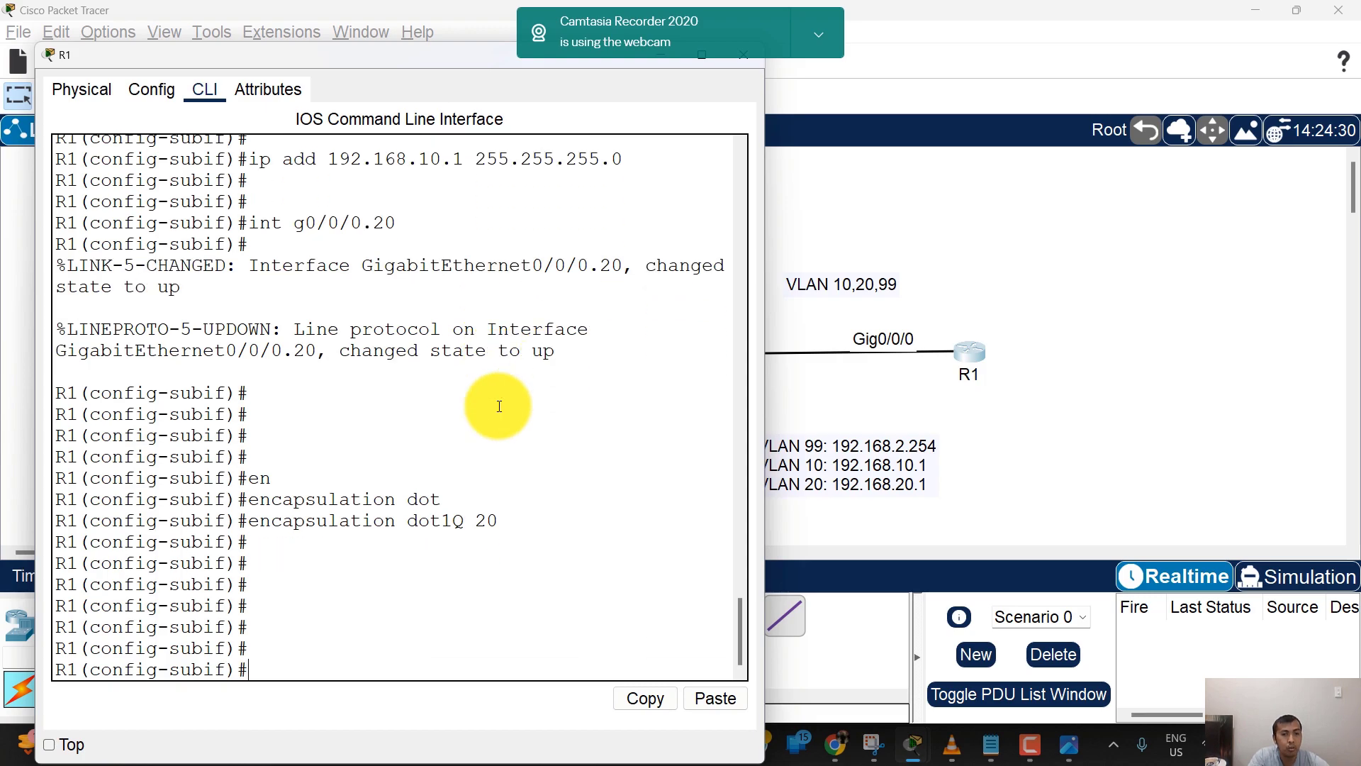
type("ip add 192.168.20.1 255.255.255.0")
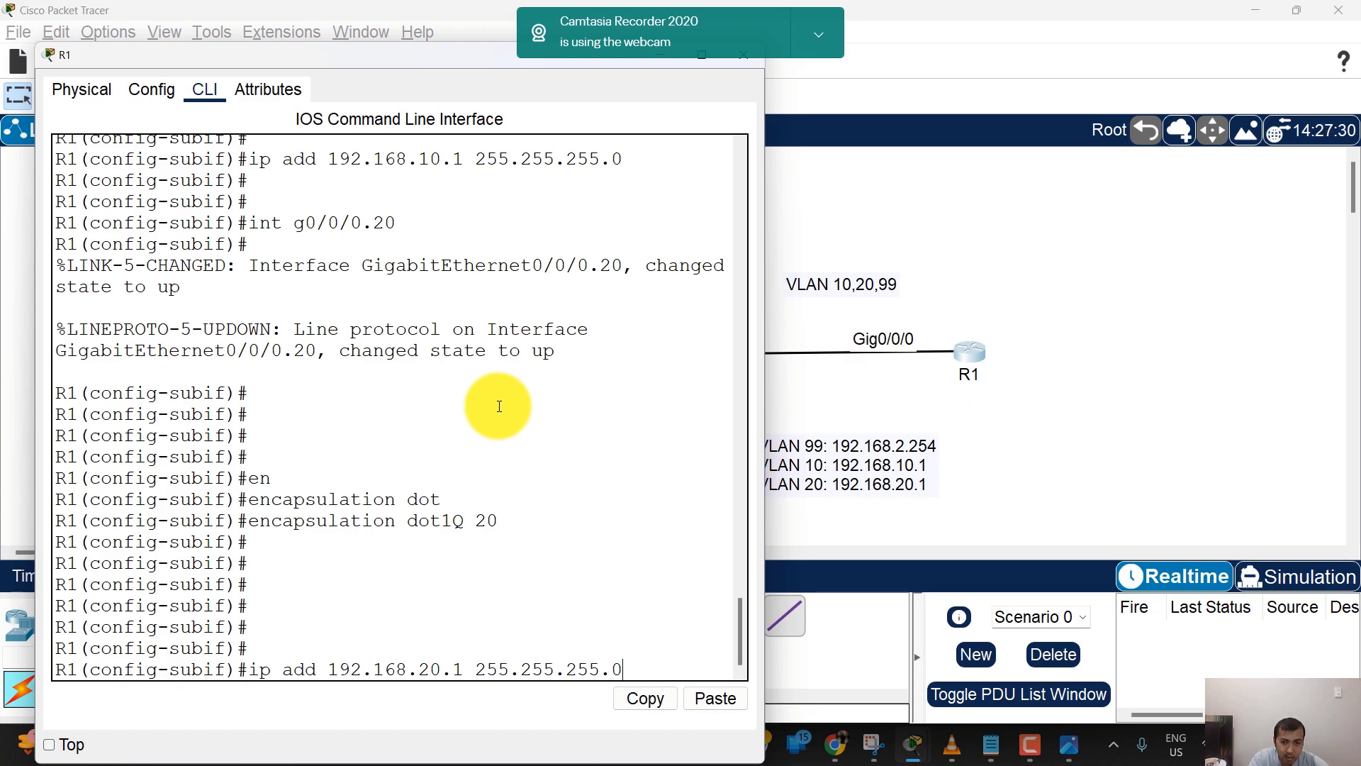
key("Return")
key("Return")
key("Return")
key("Return")
key("Return")
key("Return")
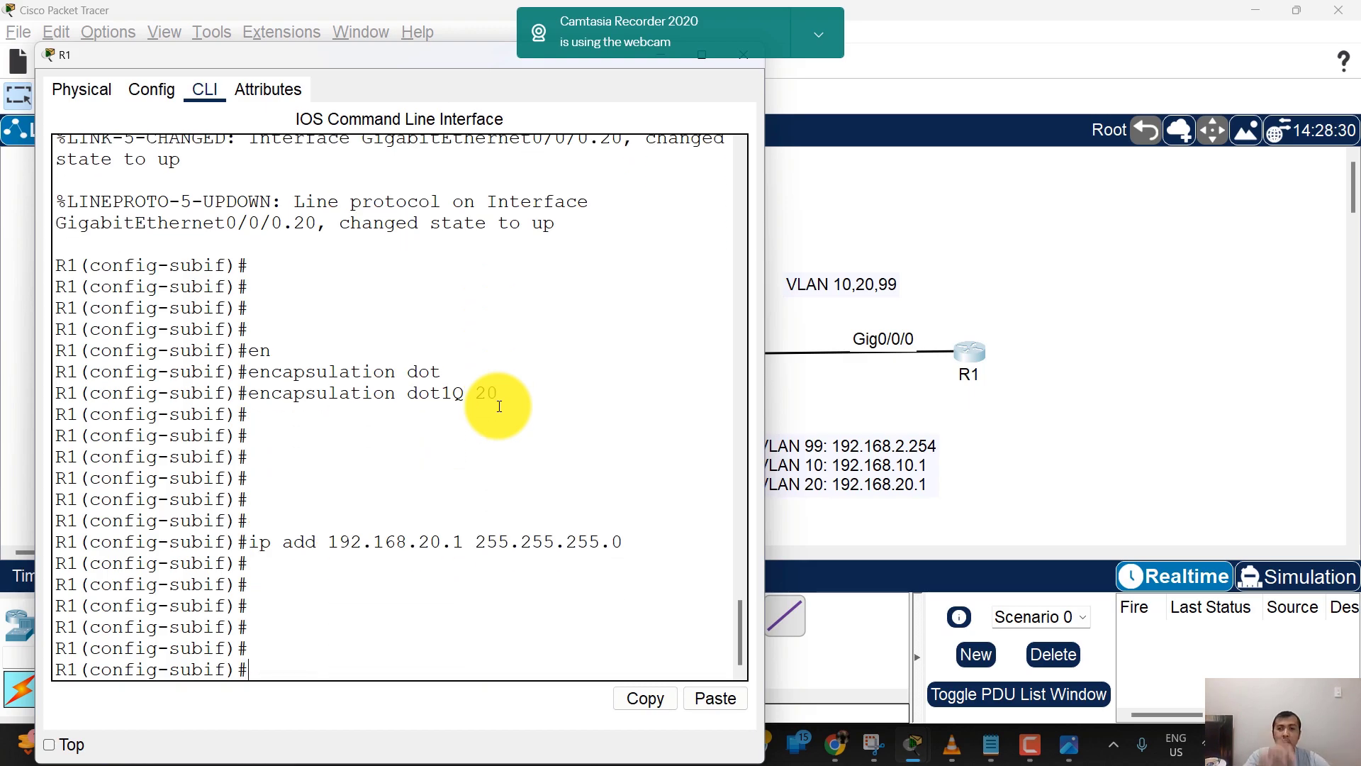
key("Return")
key("Return")
key("Return")
key("Return")
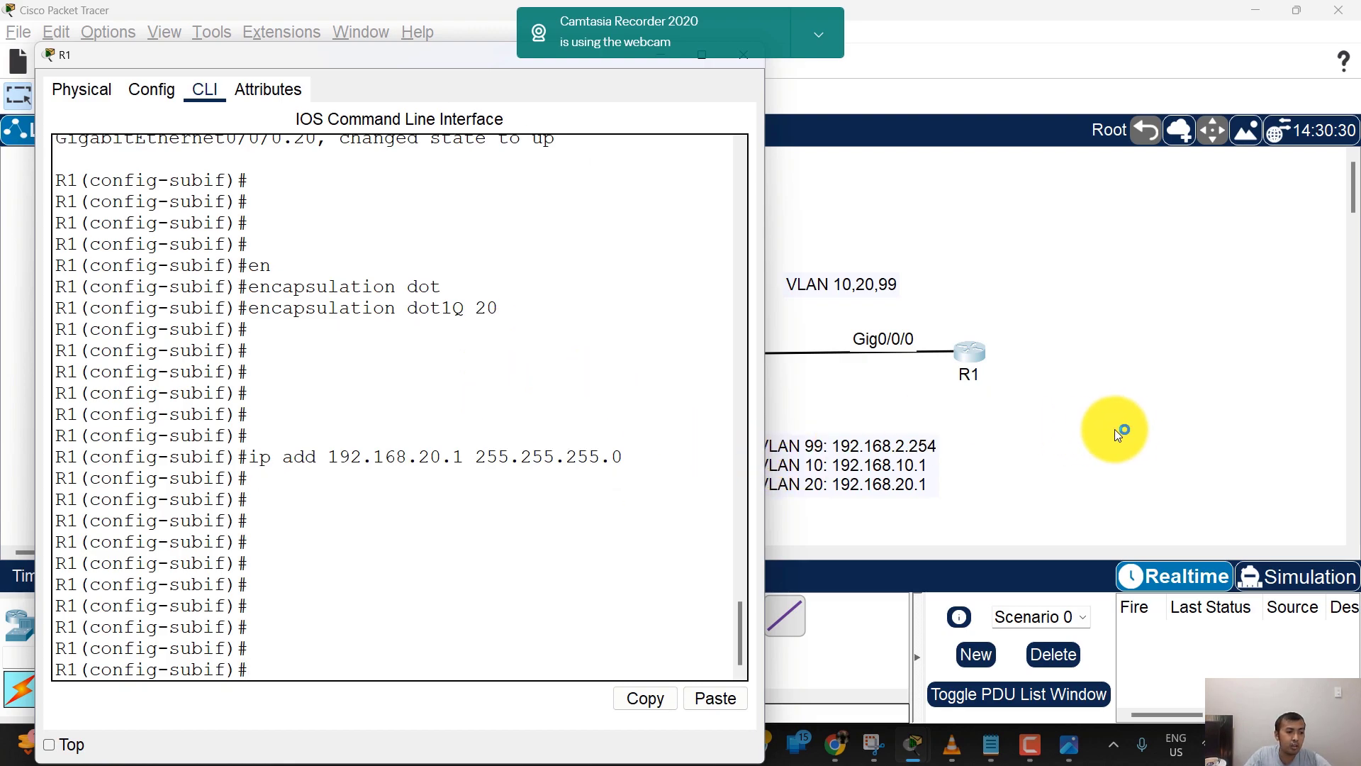
left_click(1136, 431)
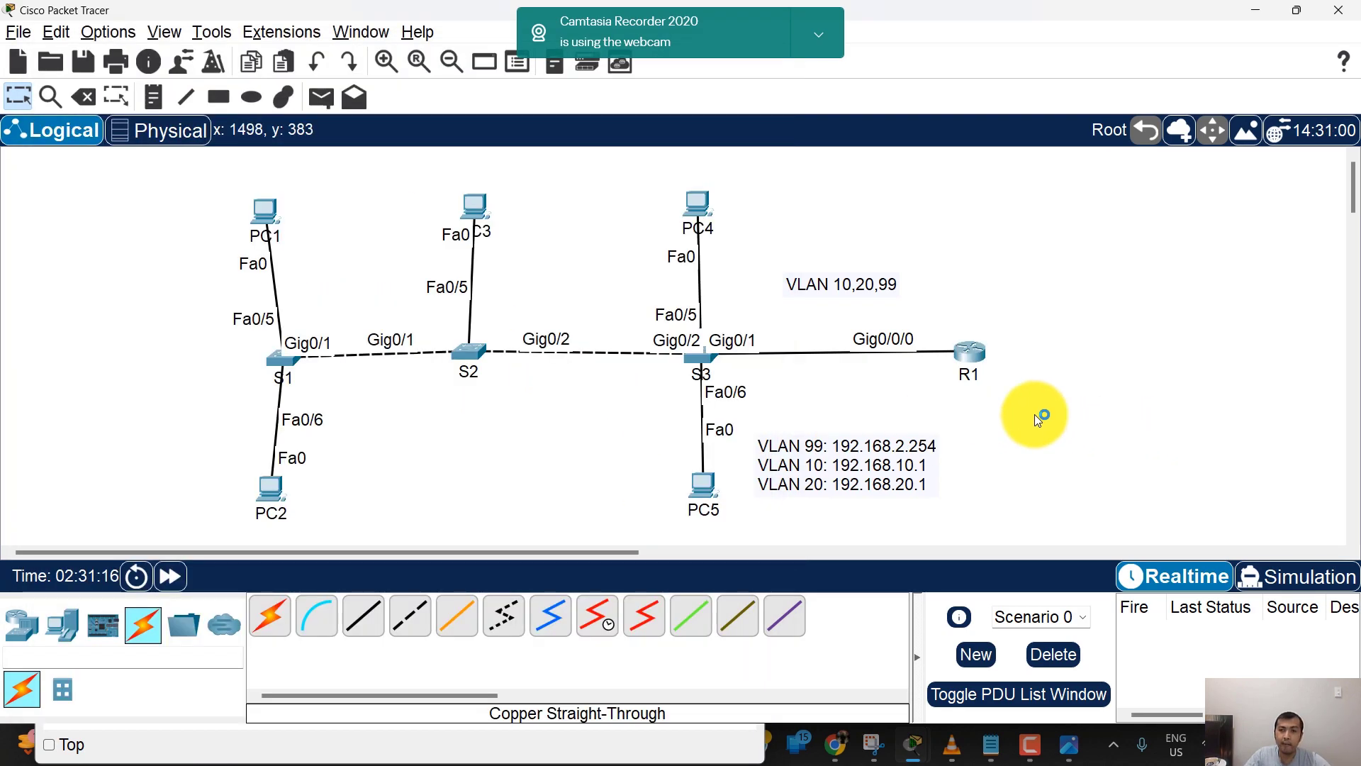
Step: Open switch S3's command line and enter global configuration mode
left_click(708, 354)
left_click_drag(993, 19, 669, 32)
key("Return")
key("Return")
key("Return")
type("en")
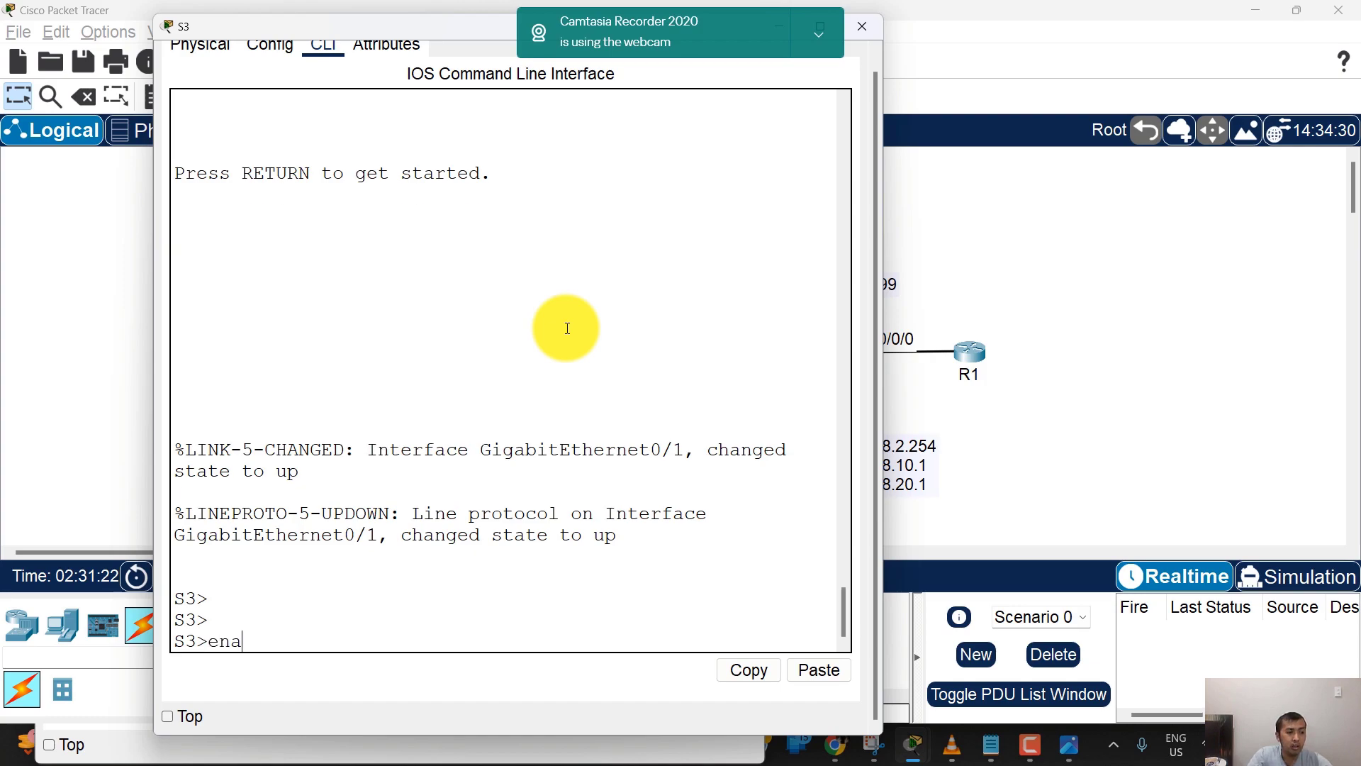
type("a")
key("Return")
type("conf t")
key("Return")
Step: Set interface g0/1 on S3 to trunk mode
type("int g0/1")
key("Return")
key("Return")
key("Return")
key("Return")
type("swi mo")
key("Tab")
type("trunk")
key("Return")
key("Return")
key("Return")
key("Return")
key("Return")
Step: Limit the allowed VLANs on S3's g0/1 trunk to 10, 20 and 99
type("sw")
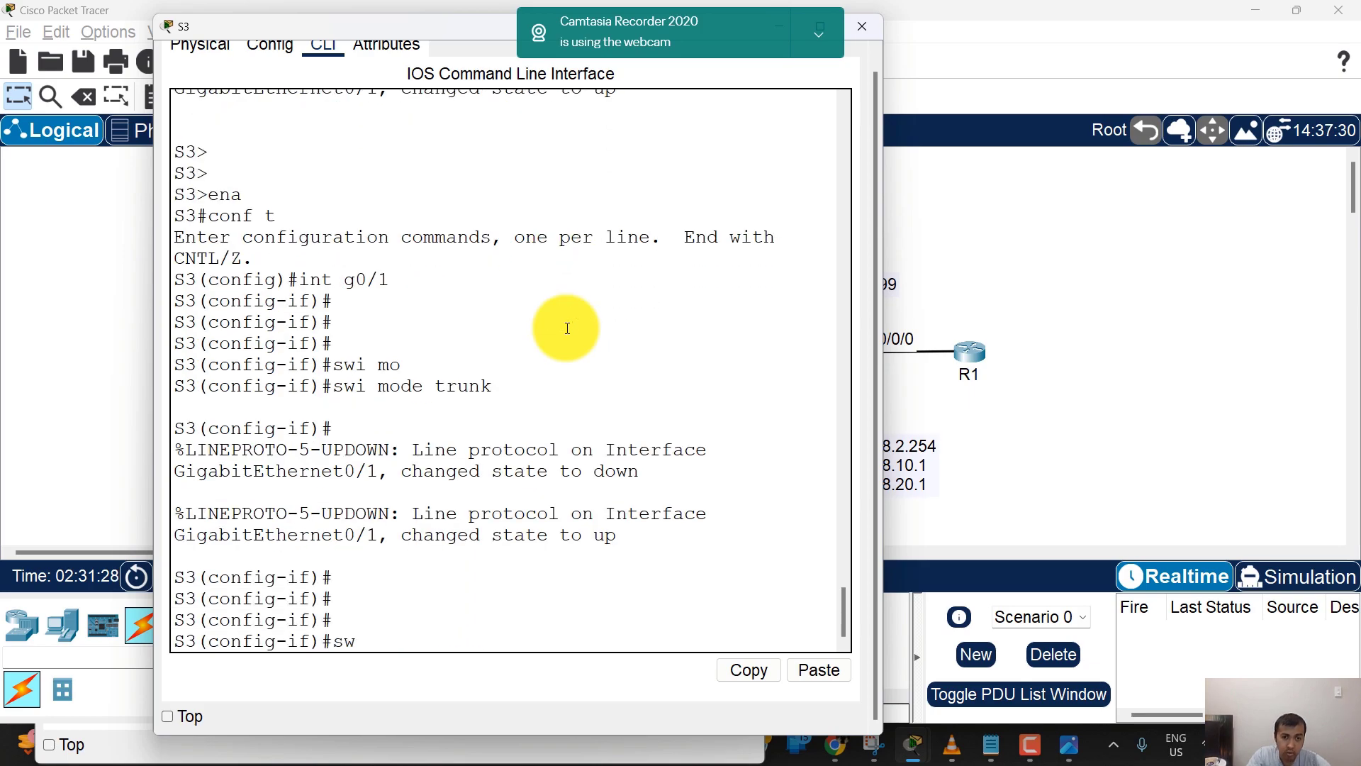
type("i t")
key("Tab")
type("allo")
key("Tab")
type("vlan 10,20,99")
key("Return")
key("Return")
key("Return")
key("Return")
key("Return")
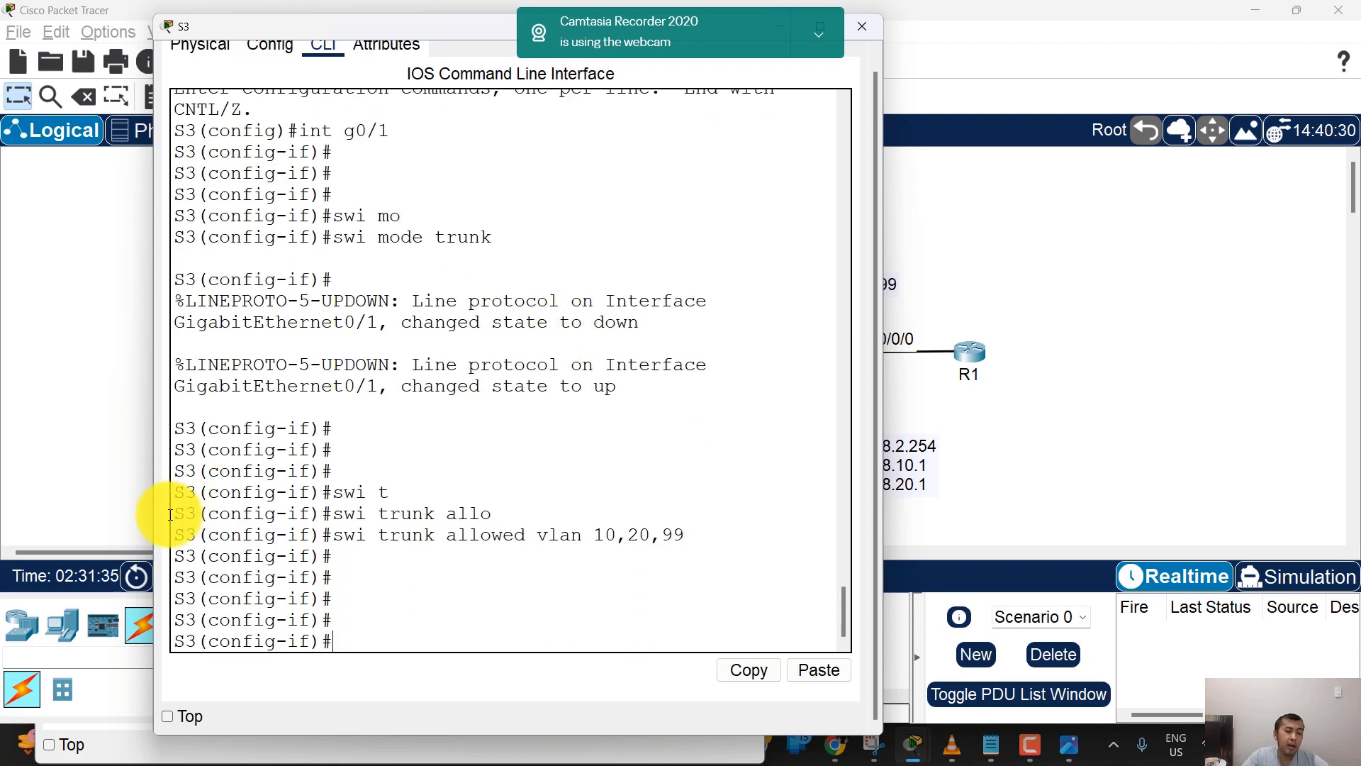
Step: Review the allowed-VLAN command and its VLAN list in S3's command line, then return to the topology
left_click_drag(333, 537, 689, 539)
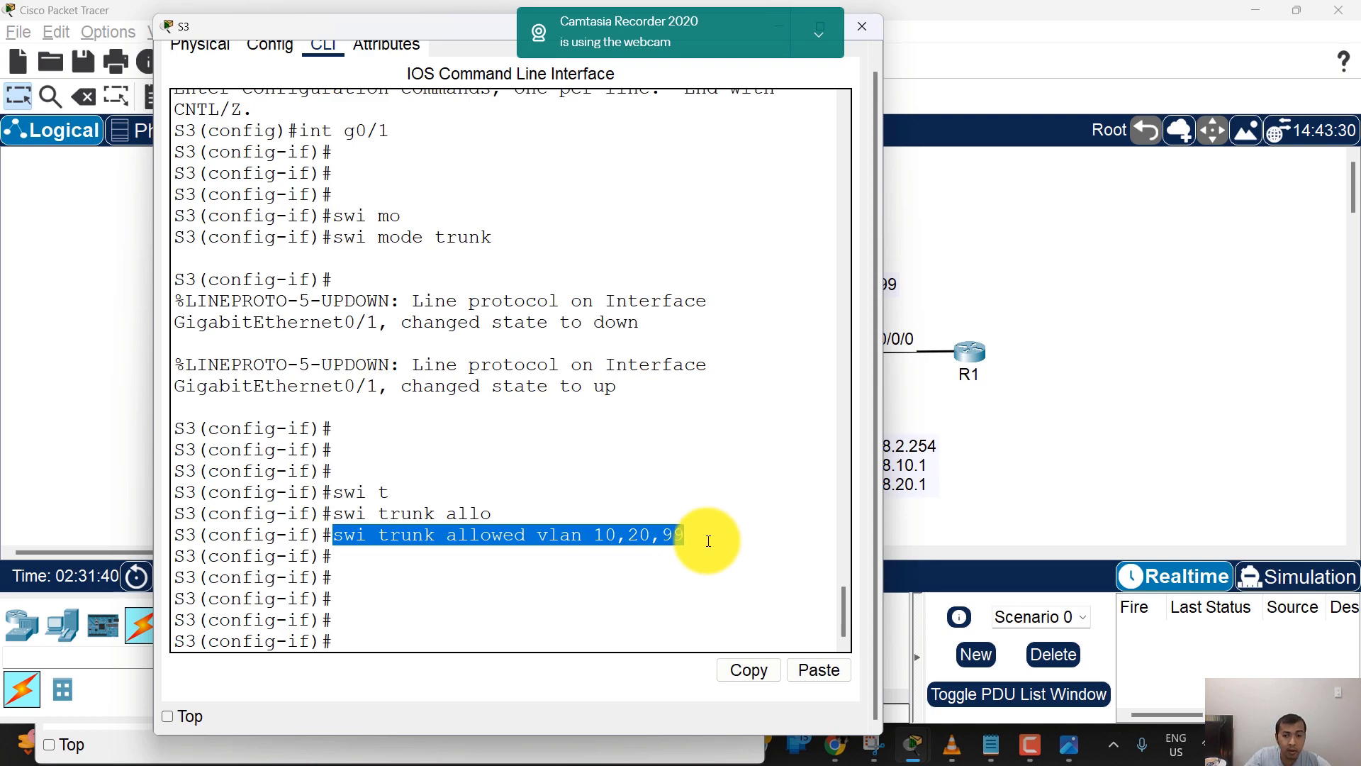
mouse_move(695, 537)
left_mouse_down()
mouse_move(343, 542)
mouse_move(693, 537)
left_mouse_up()
left_click(342, 543)
left_click(631, 538)
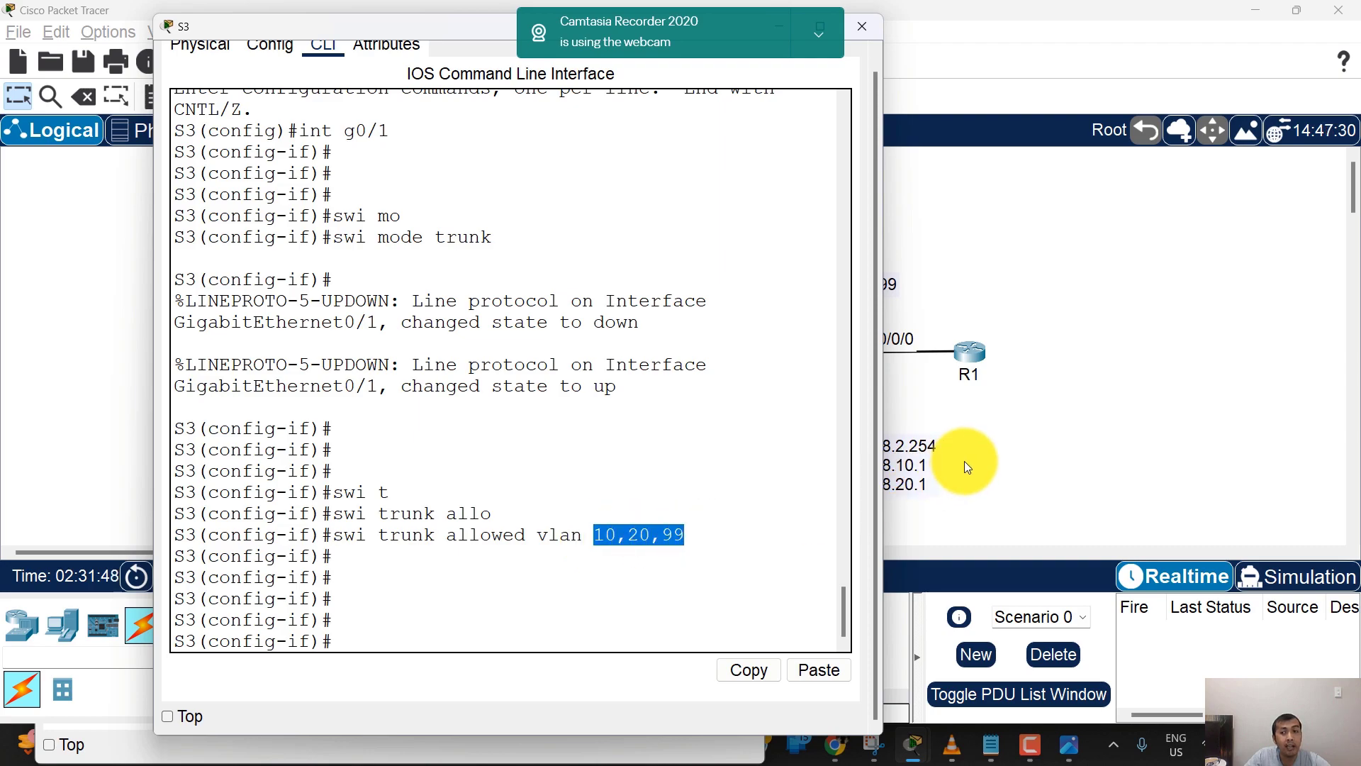
left_click(567, 546)
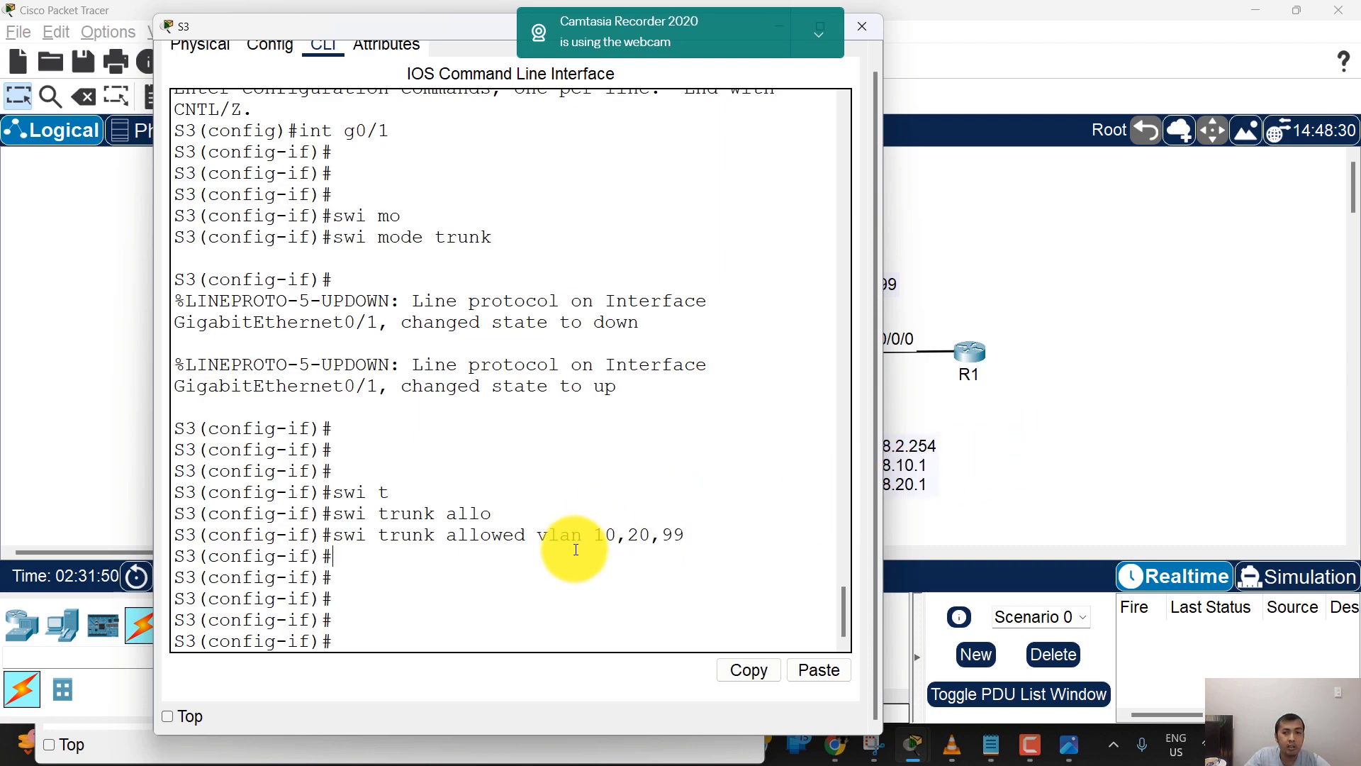
left_click(631, 506)
left_click_drag(596, 539, 649, 536)
left_click(1087, 461)
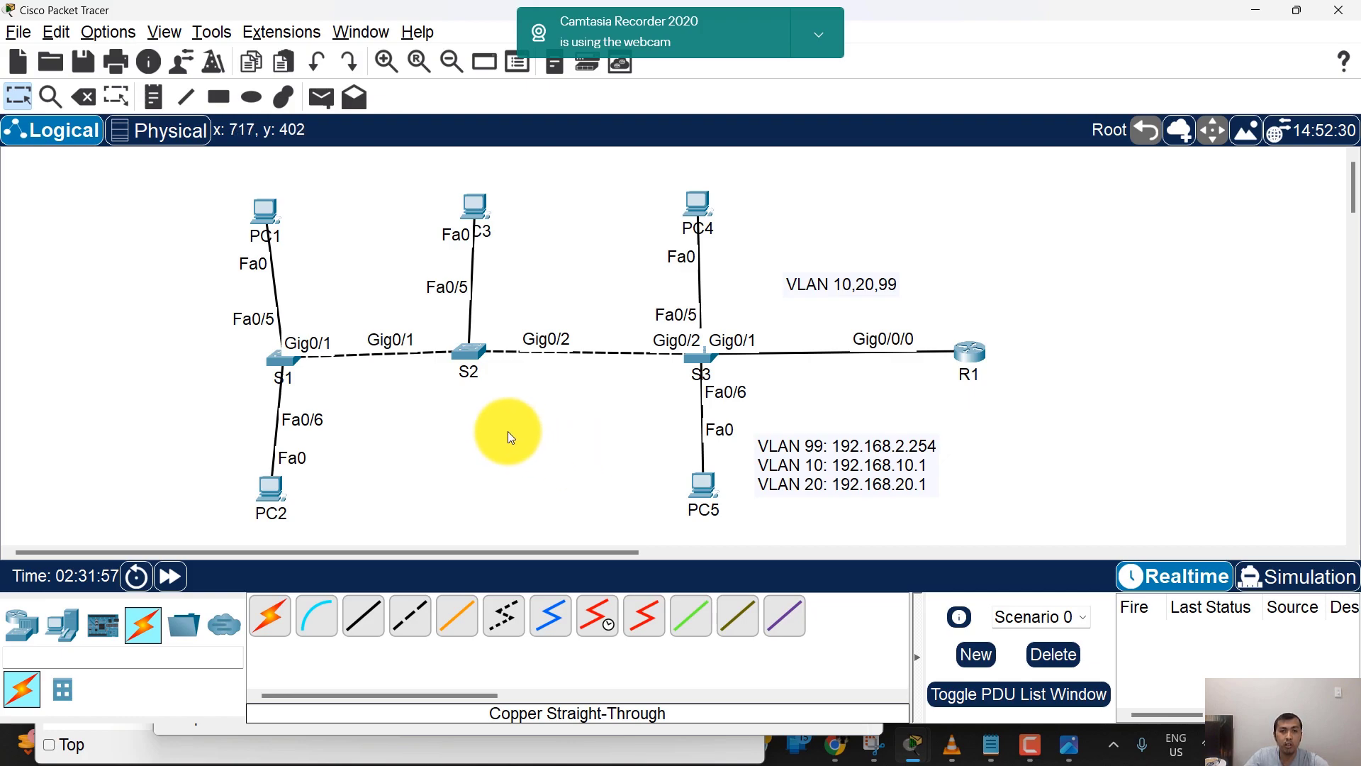
Step: Test connectivity with a simple PDU from PC1 to PC2 and fire it again
key("p")
left_click(266, 215)
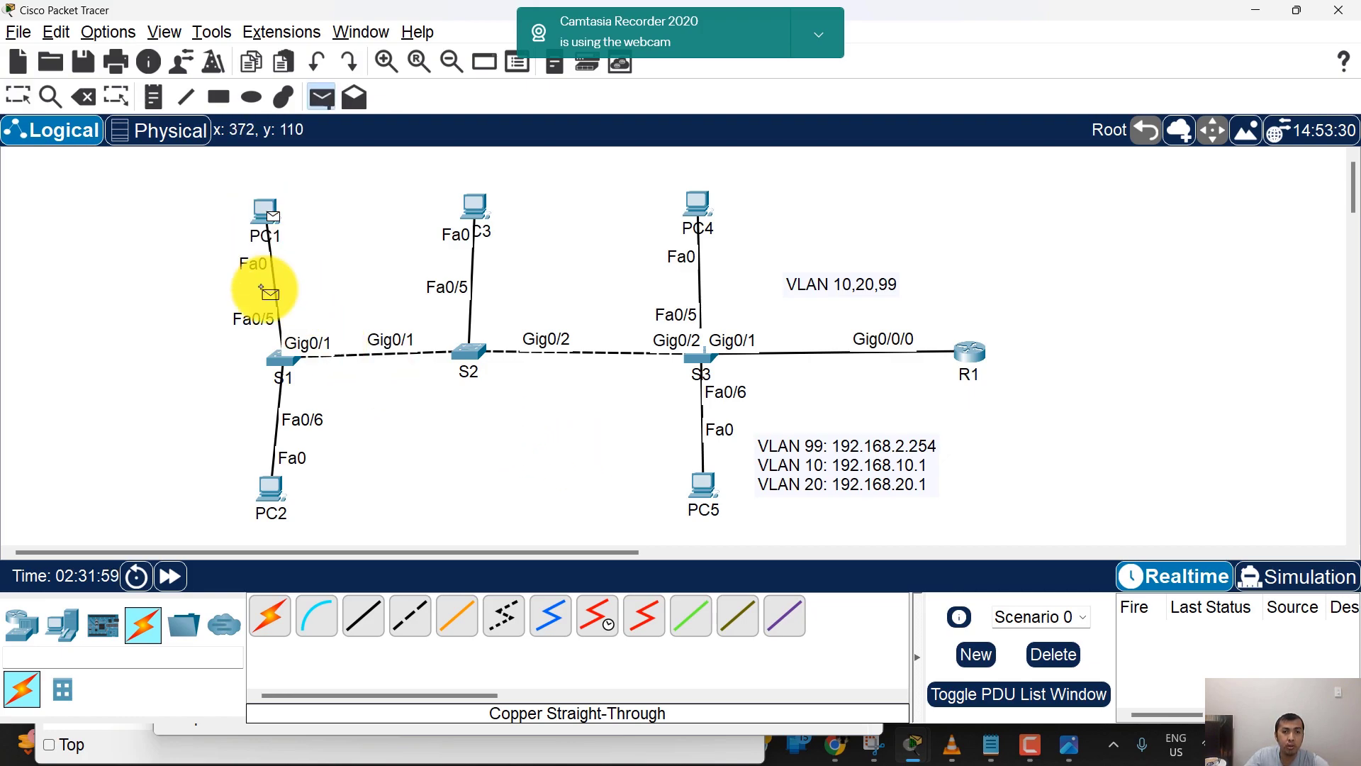
left_click(270, 496)
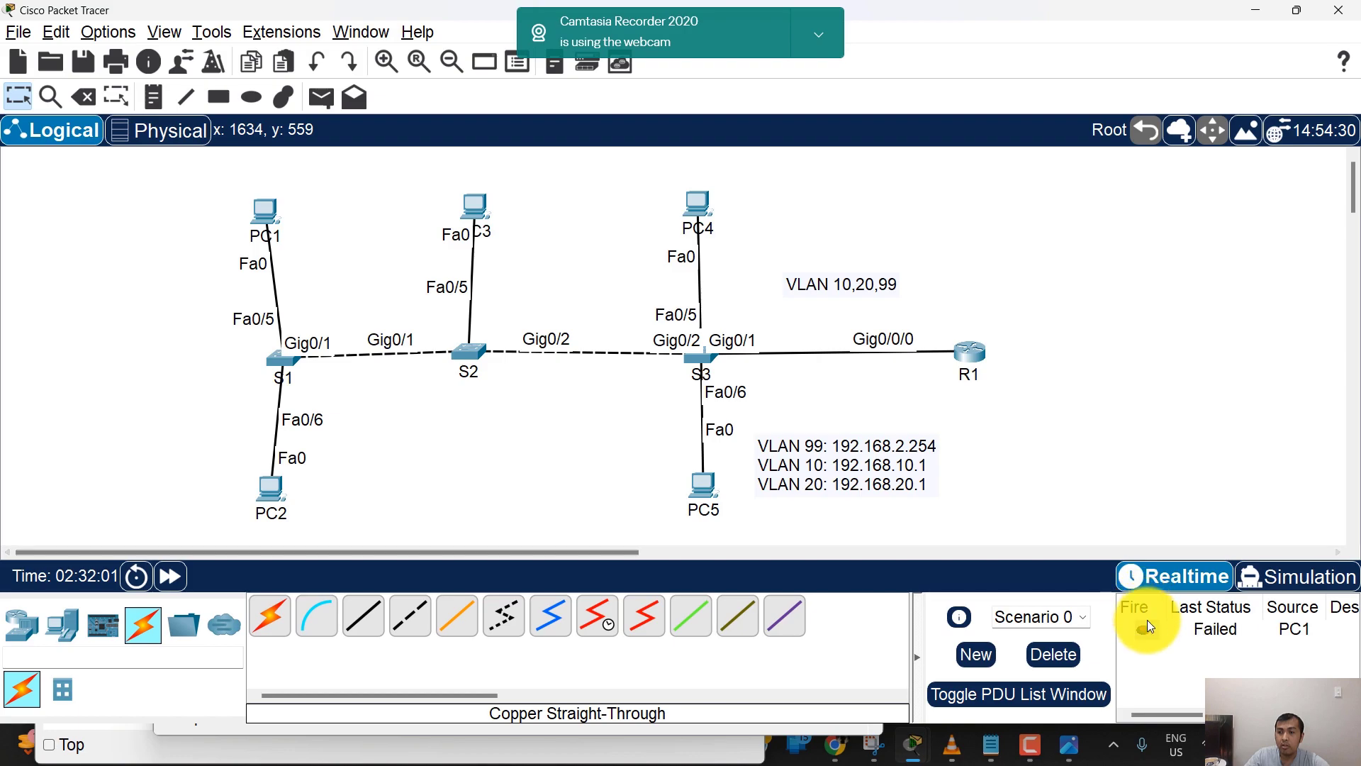
double_click(1147, 631)
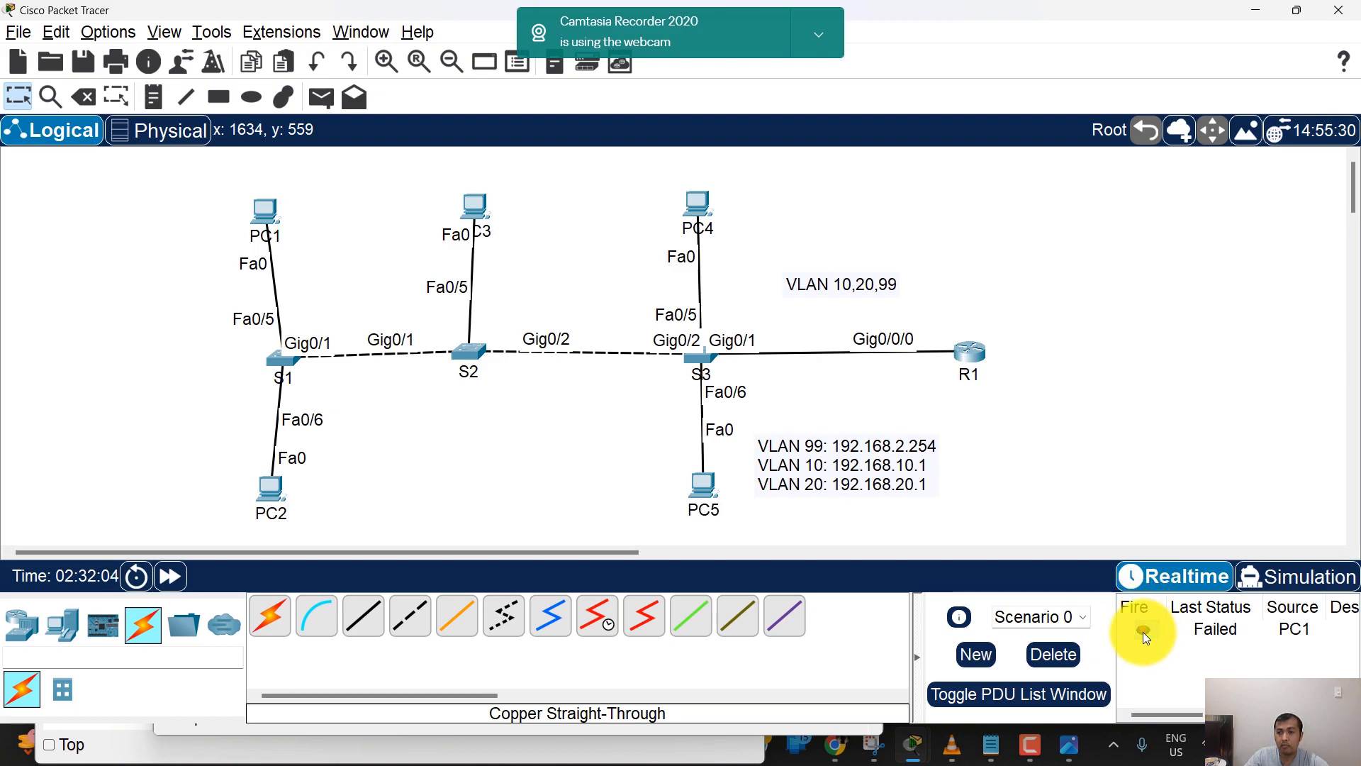
double_click(1143, 632)
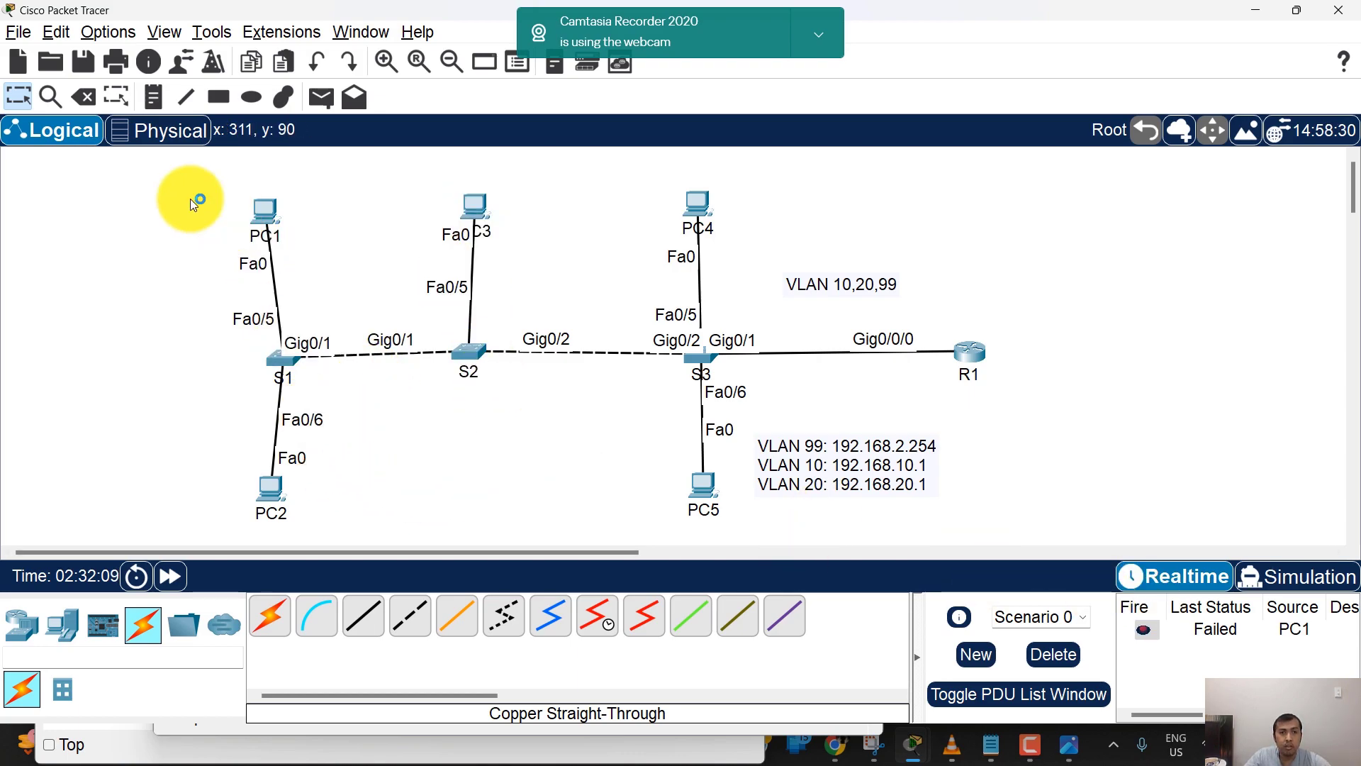
Step: Test connectivity with a simple PDU from PC1 to router R1
mouse_move(268, 217)
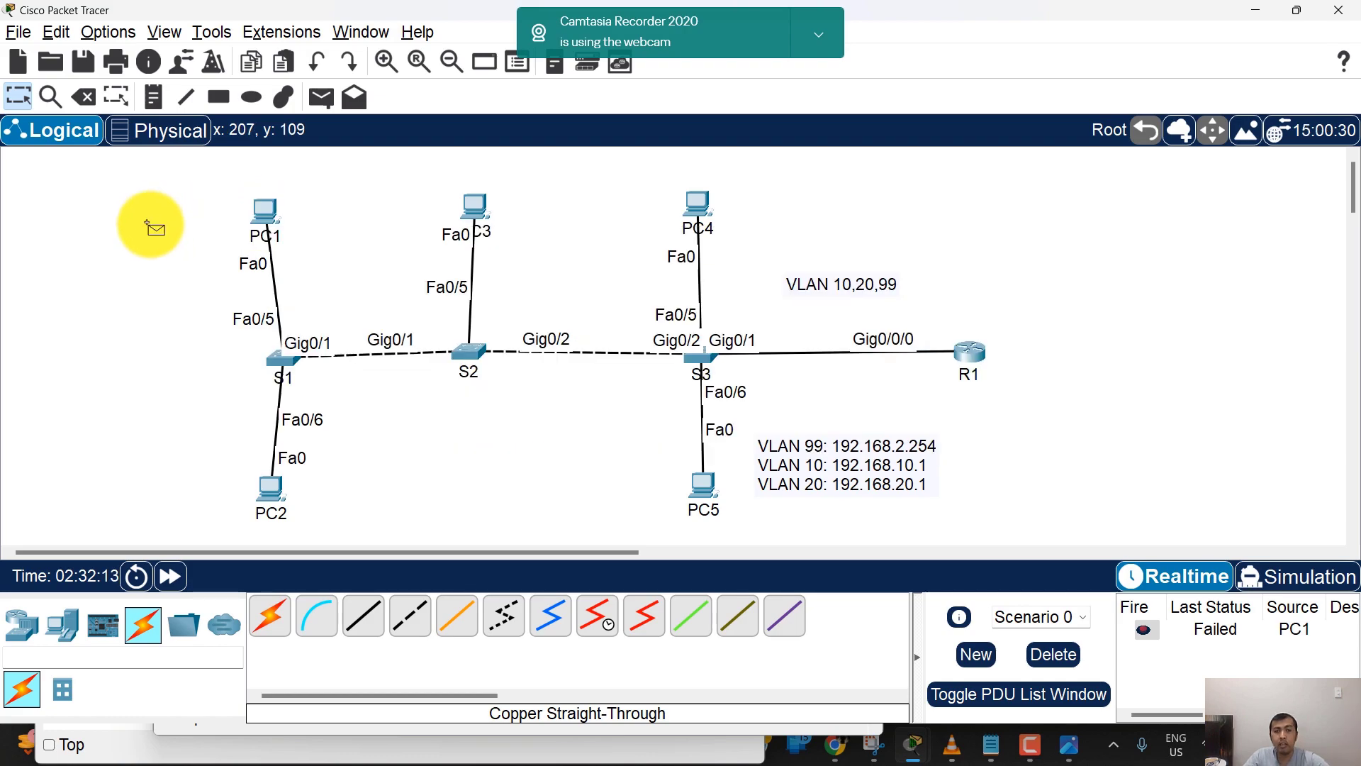
key("p")
left_click(268, 221)
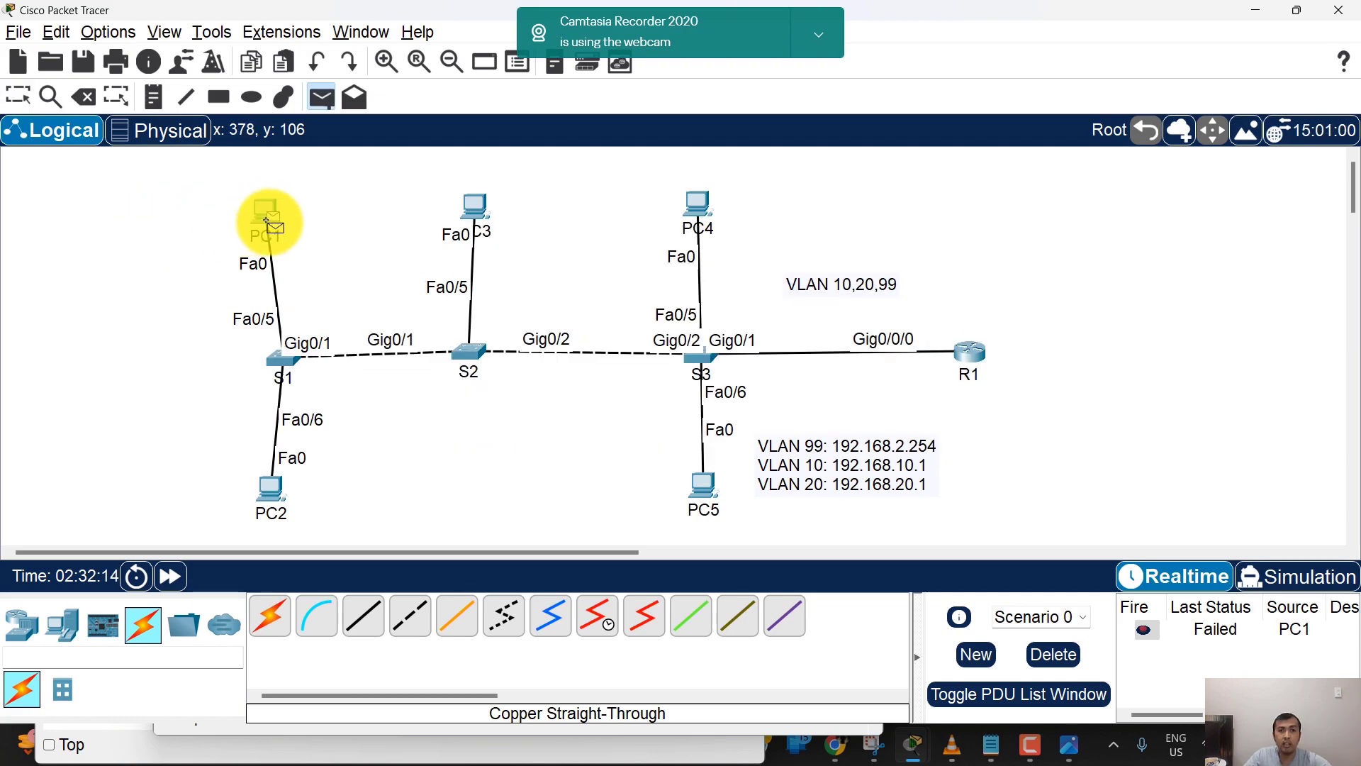
left_click(972, 350)
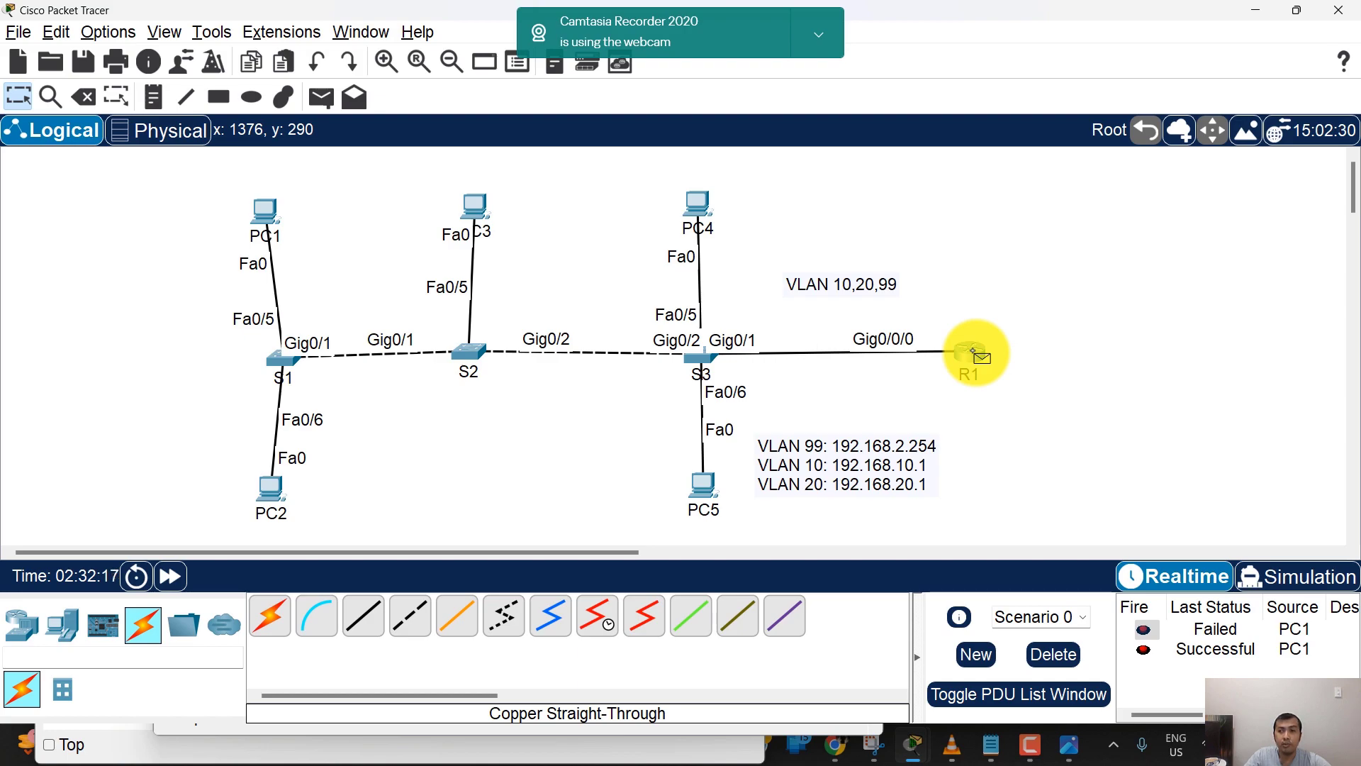
Step: Test connectivity with a simple PDU from PC2 to router R1 and fire it again
key("p")
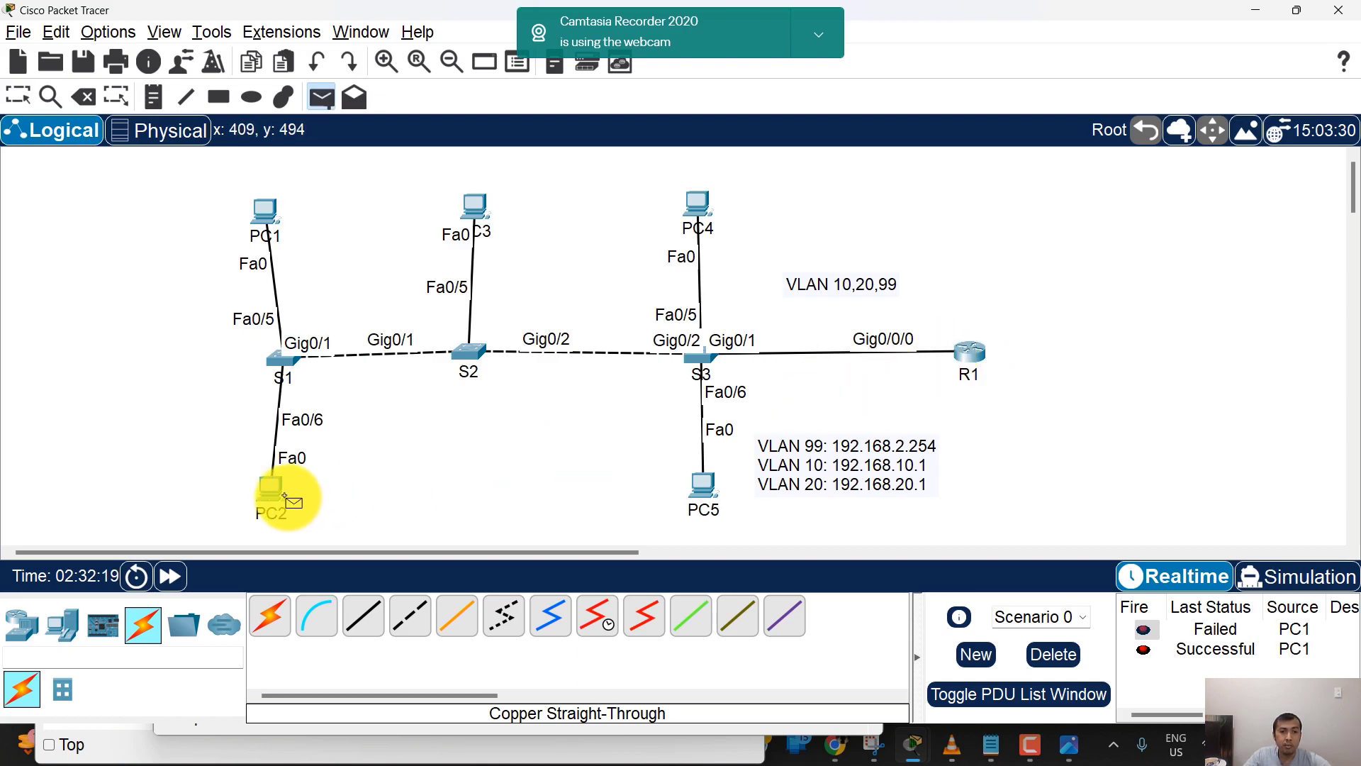
left_click(969, 352)
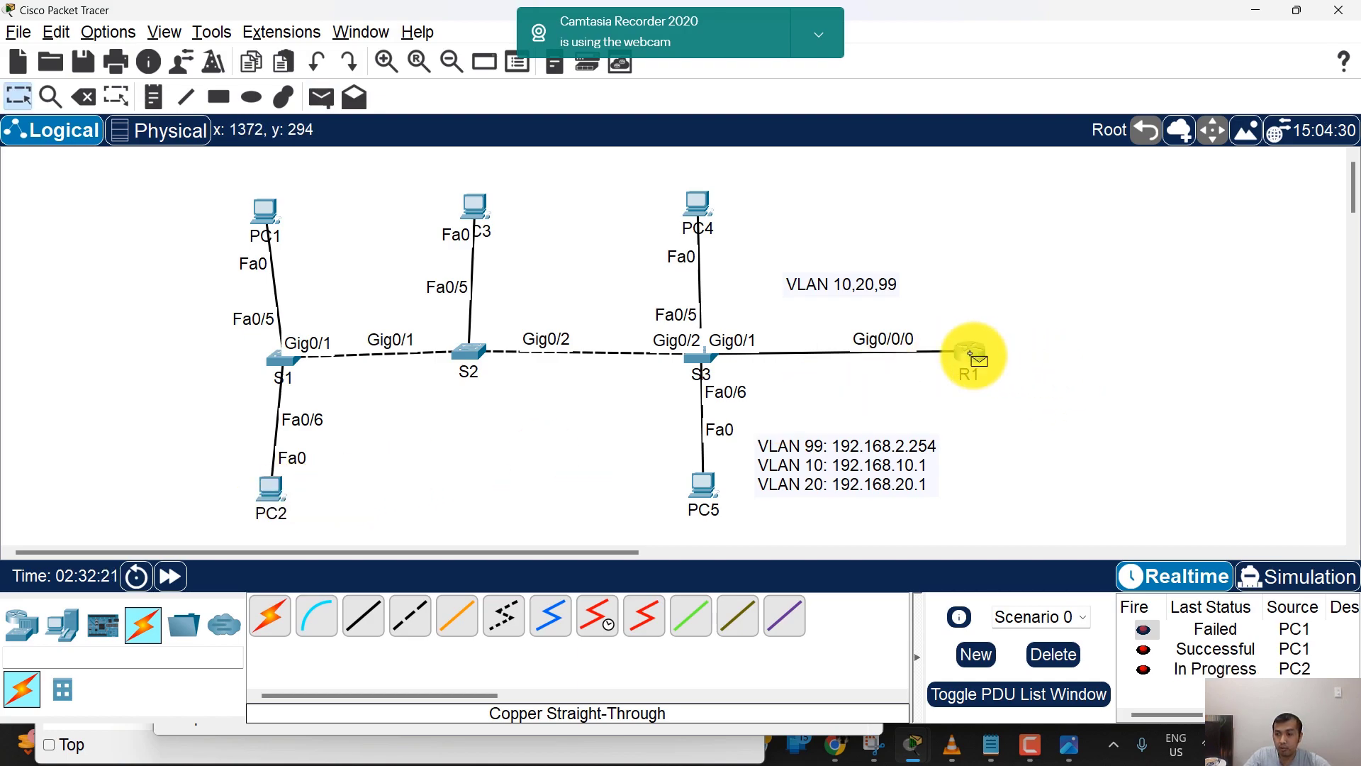
double_click(1142, 670)
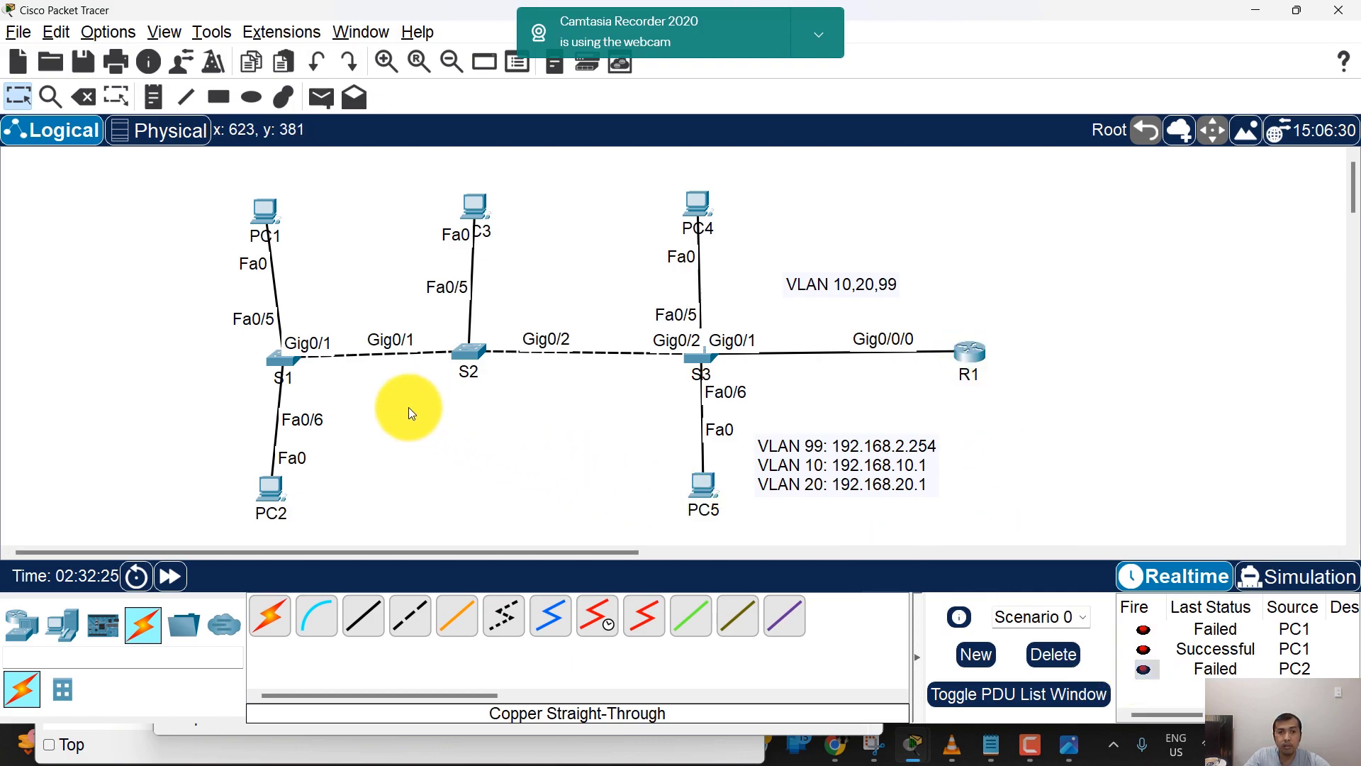
Step: Open a console session on S1, then check PC2's IP address and gateway in the topology
left_click(276, 359)
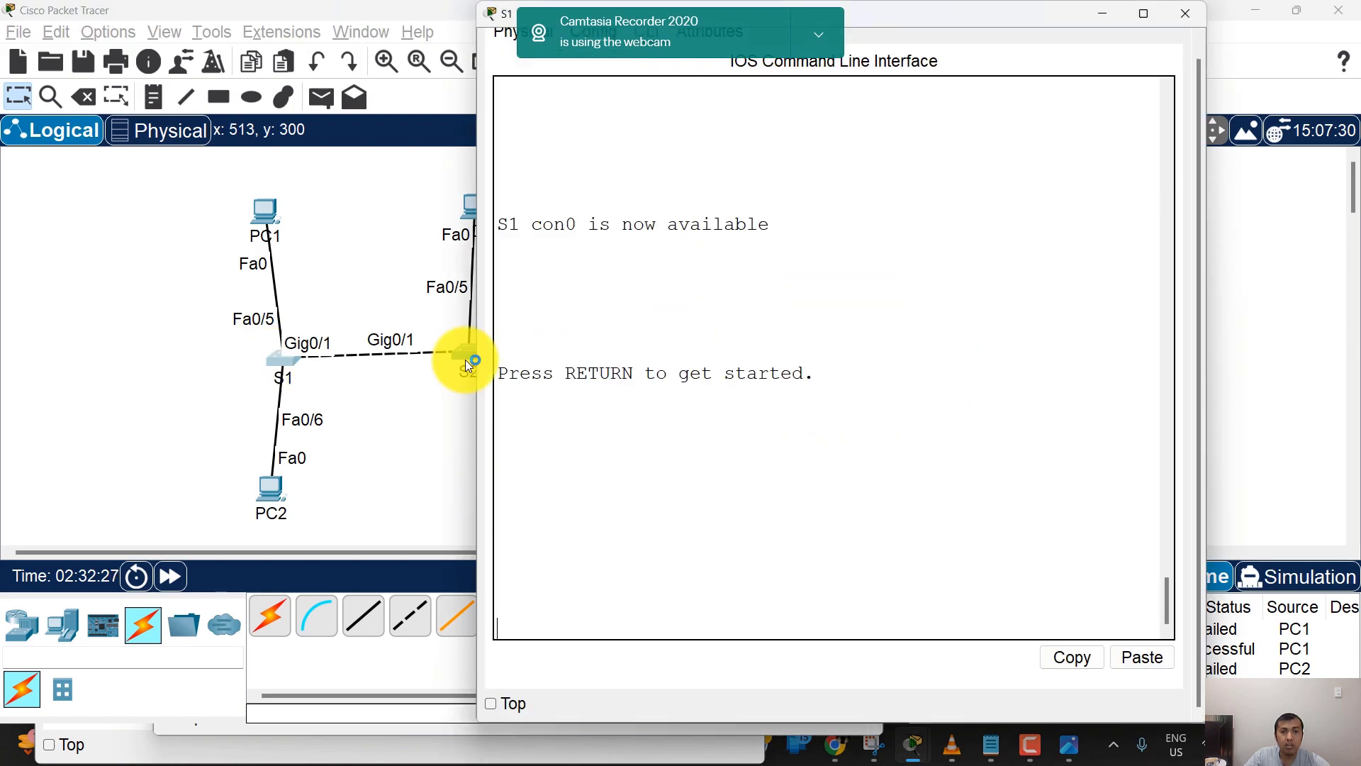
key("Return")
key("Return")
key("Return")
key("Return")
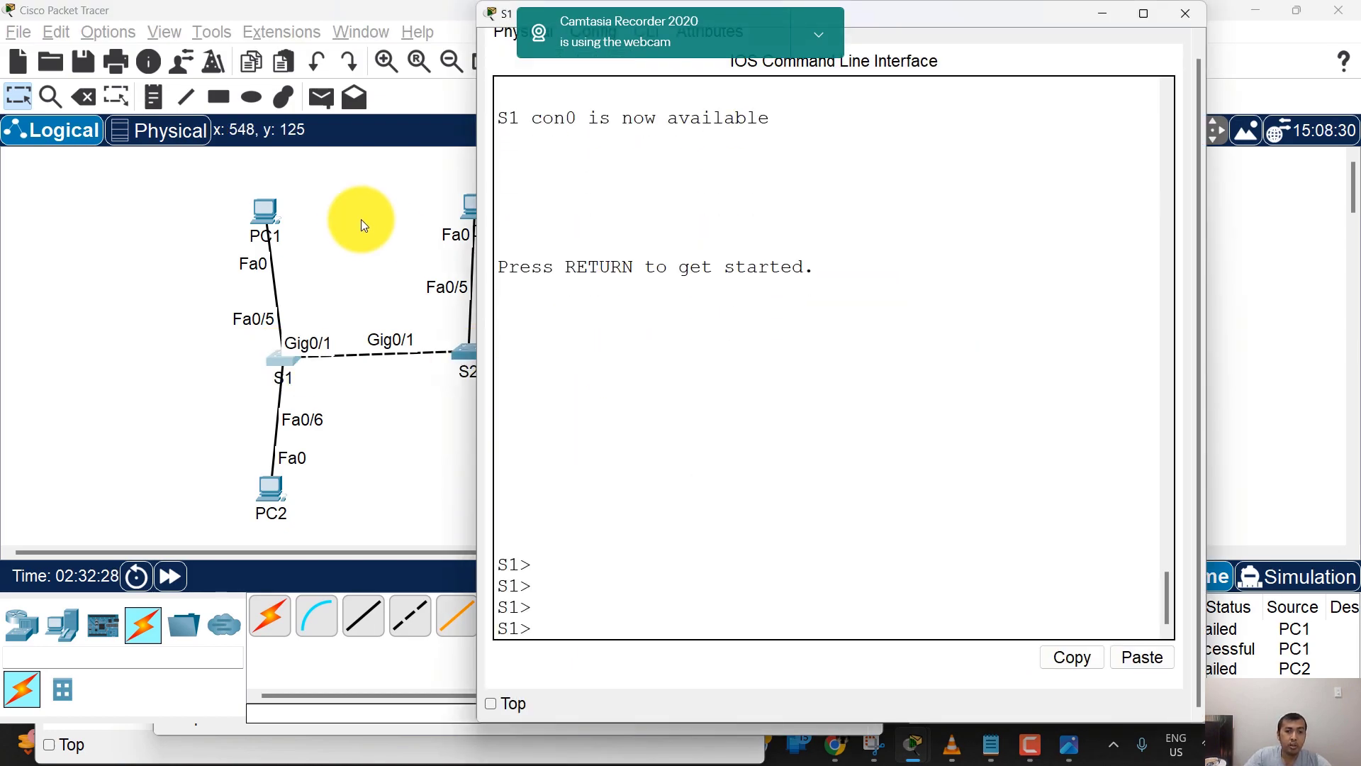
left_click(133, 478)
mouse_move(266, 493)
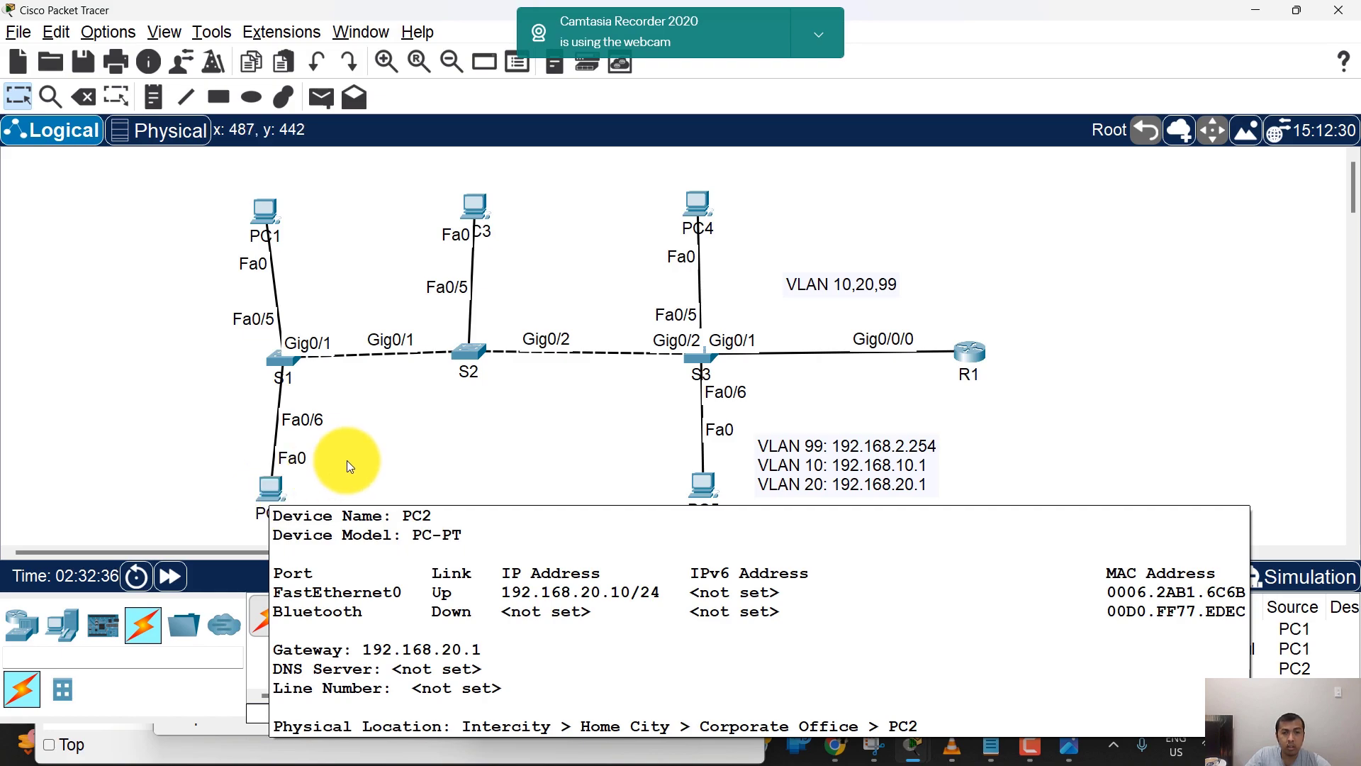
Step: Enter privileged mode on S1 and list its trunk ports with show interfaces trunk
left_click(269, 358)
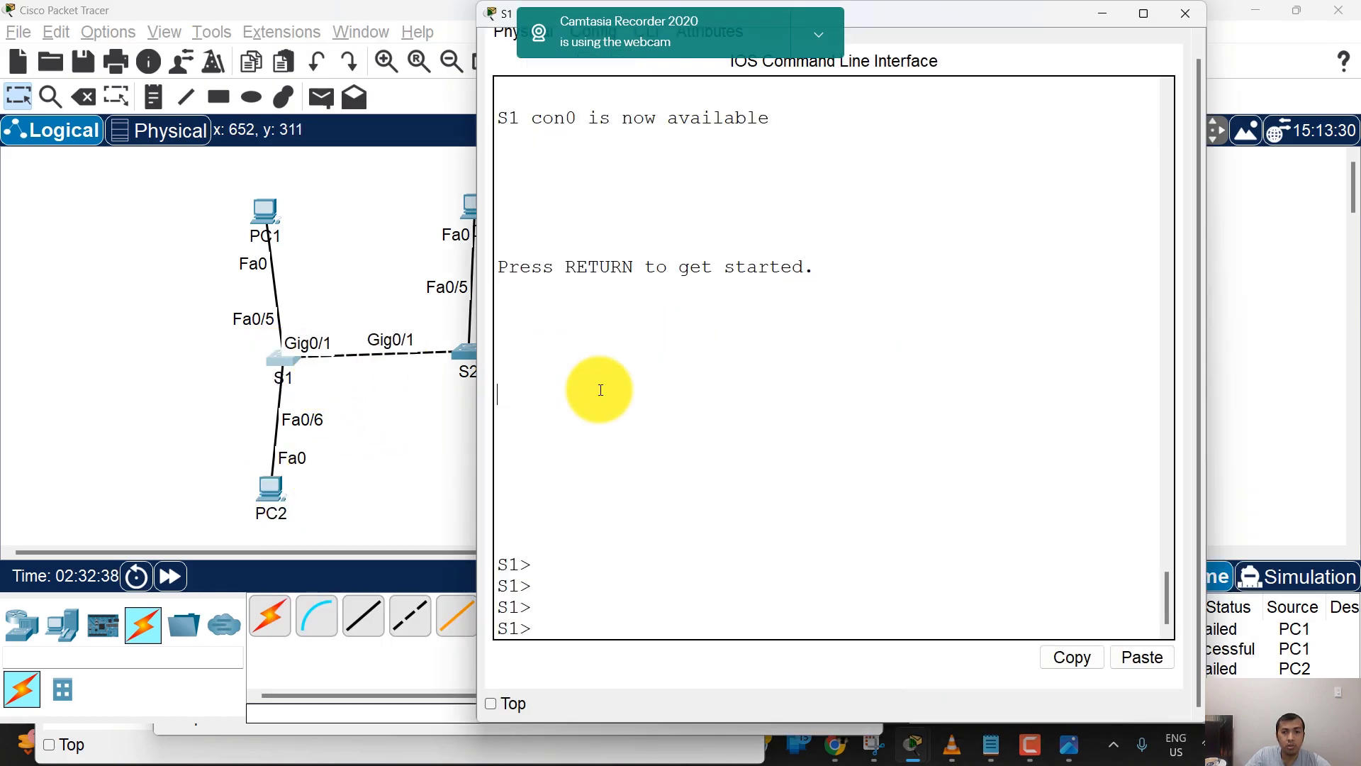
key("Return")
key("Return")
type("ena")
key("Return")
key("Return")
key("Return")
type("show ru")
key("BackSpace")
key("BackSpace")
type("in")
key("Tab")
type("trun")
key("Tab")
key("Return")
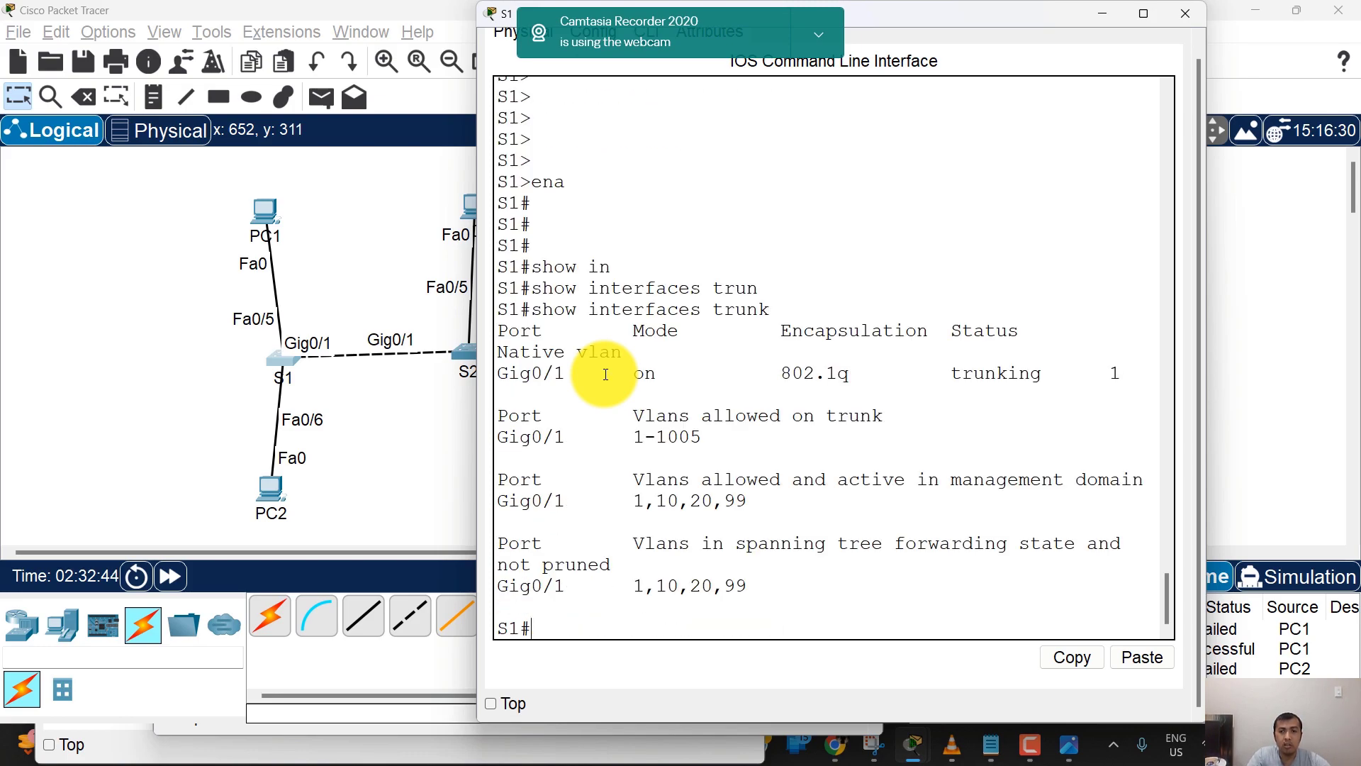
Step: List S1's VLANs and their ports with show vlan br in a maximized window
key("Return")
key("Return")
key("Return")
type("show vlan br")
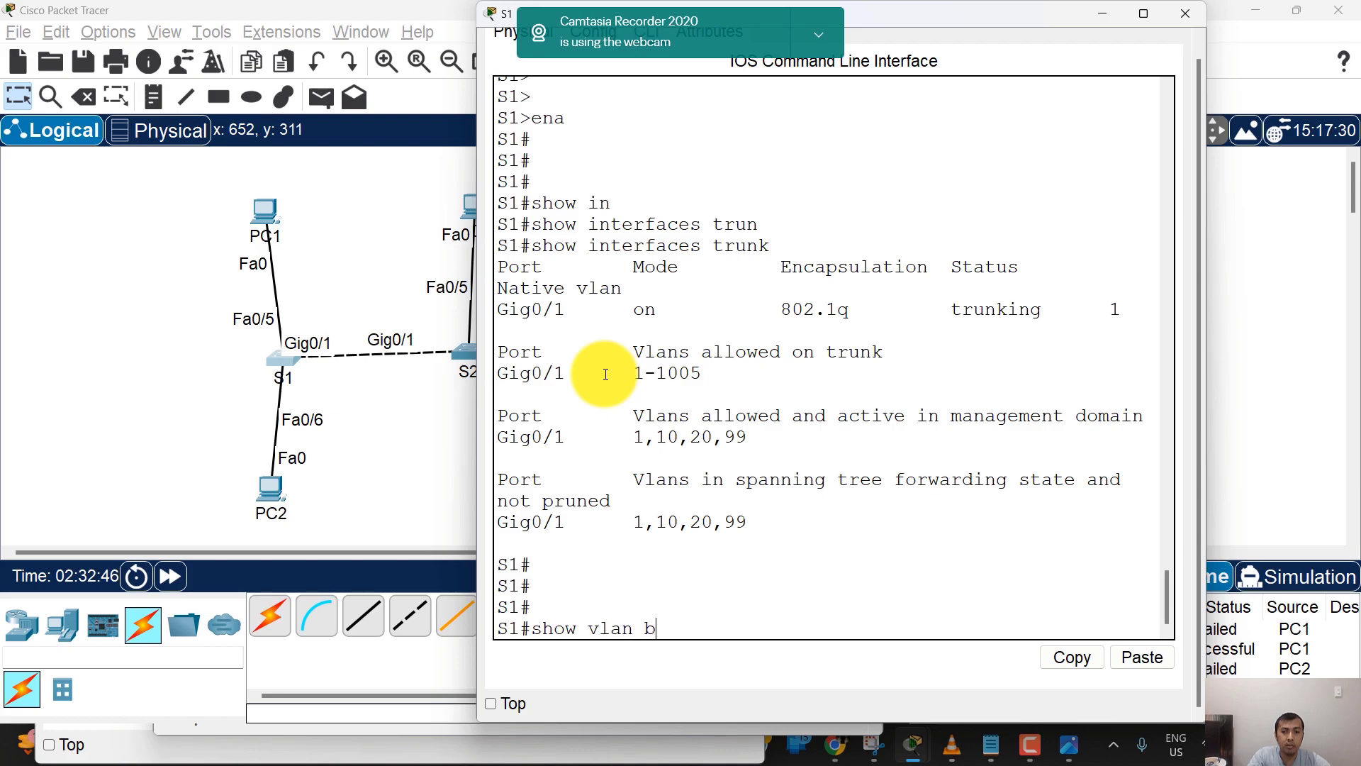
key("Return")
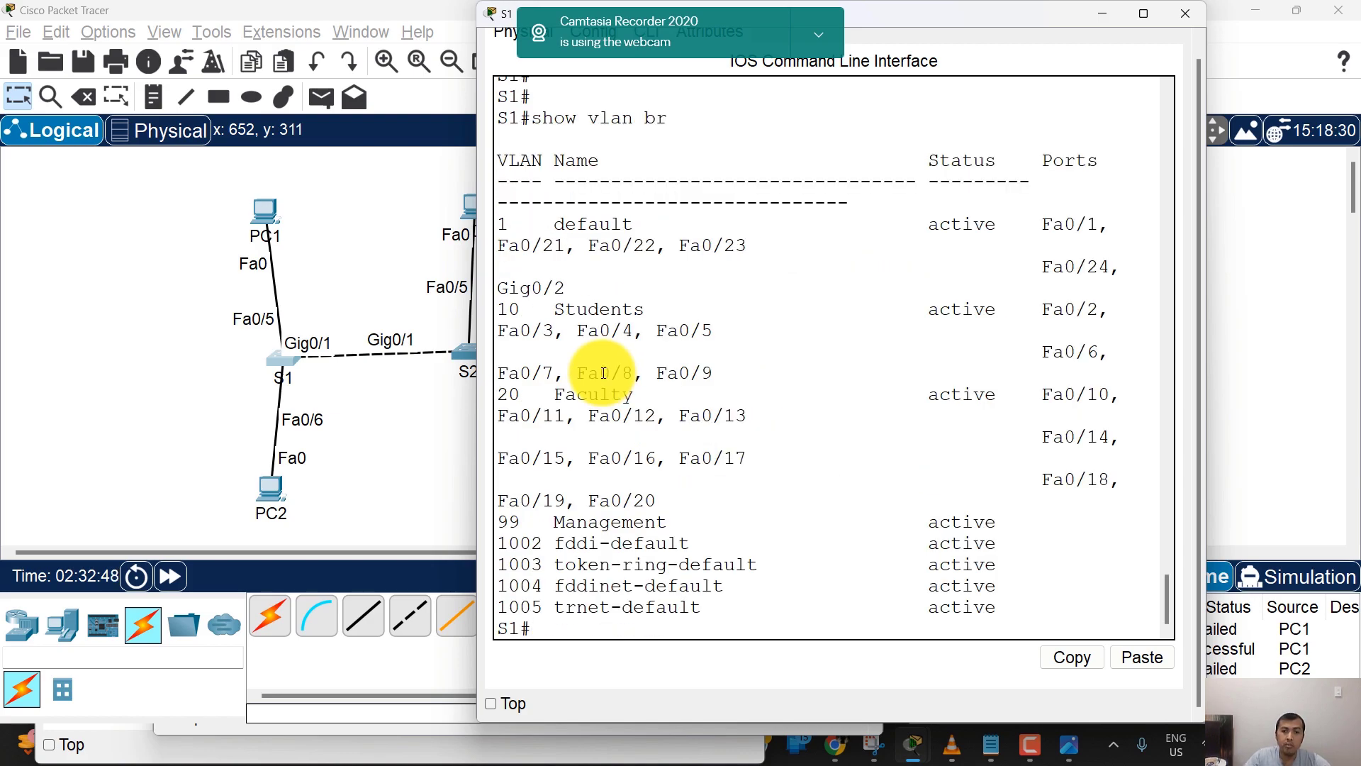
double_click(921, 25)
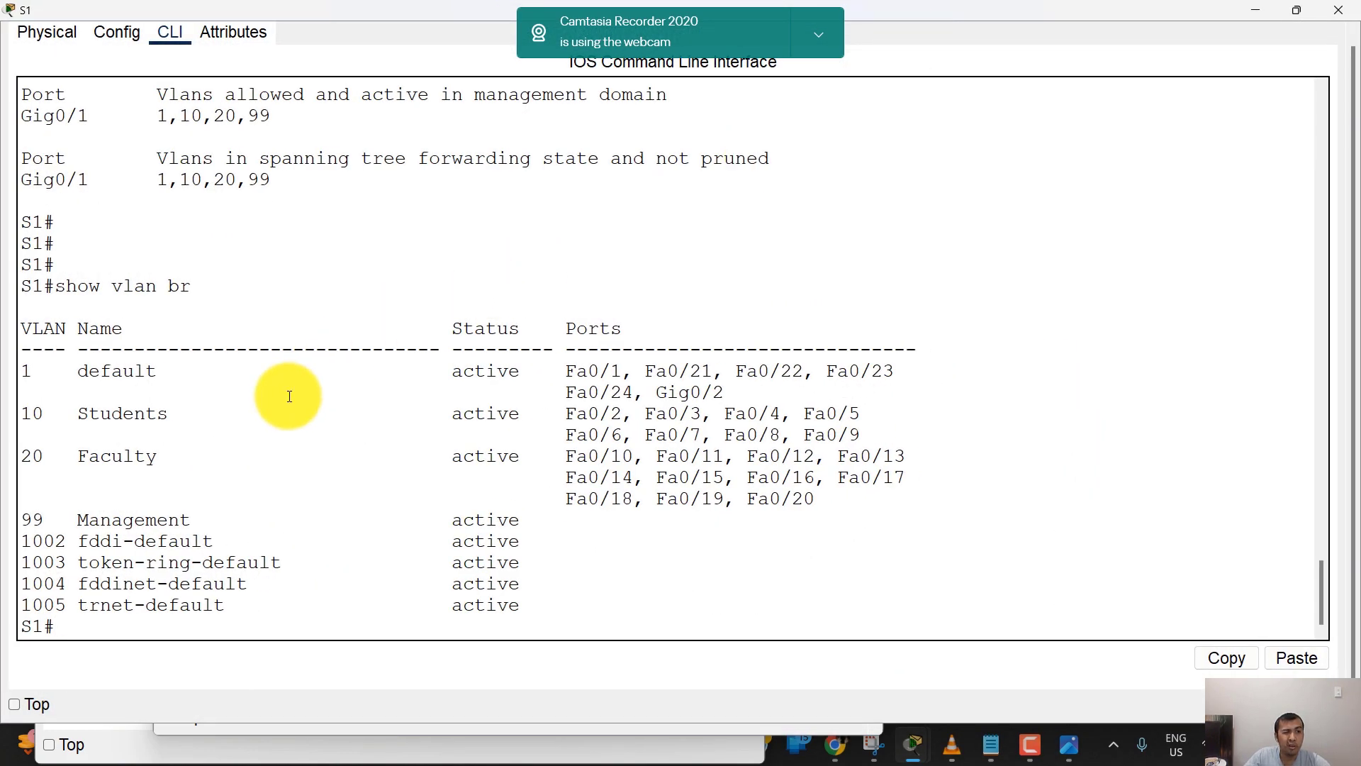
Step: Examine which S1 ports belong to VLANs 10 and 20, including Fa0/6, then restore the window size
double_click(334, 7)
left_click_drag(598, 142, 766, 138)
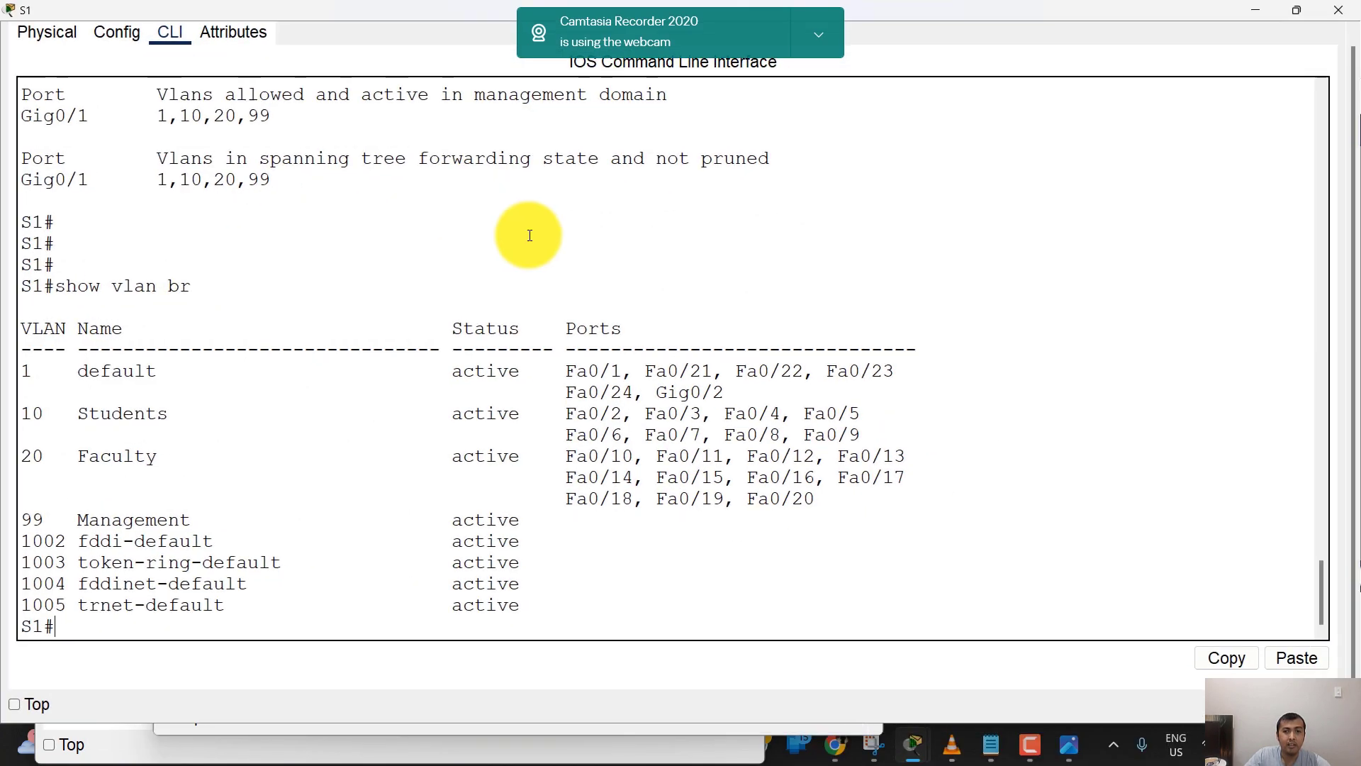
left_click_drag(547, 429, 616, 434)
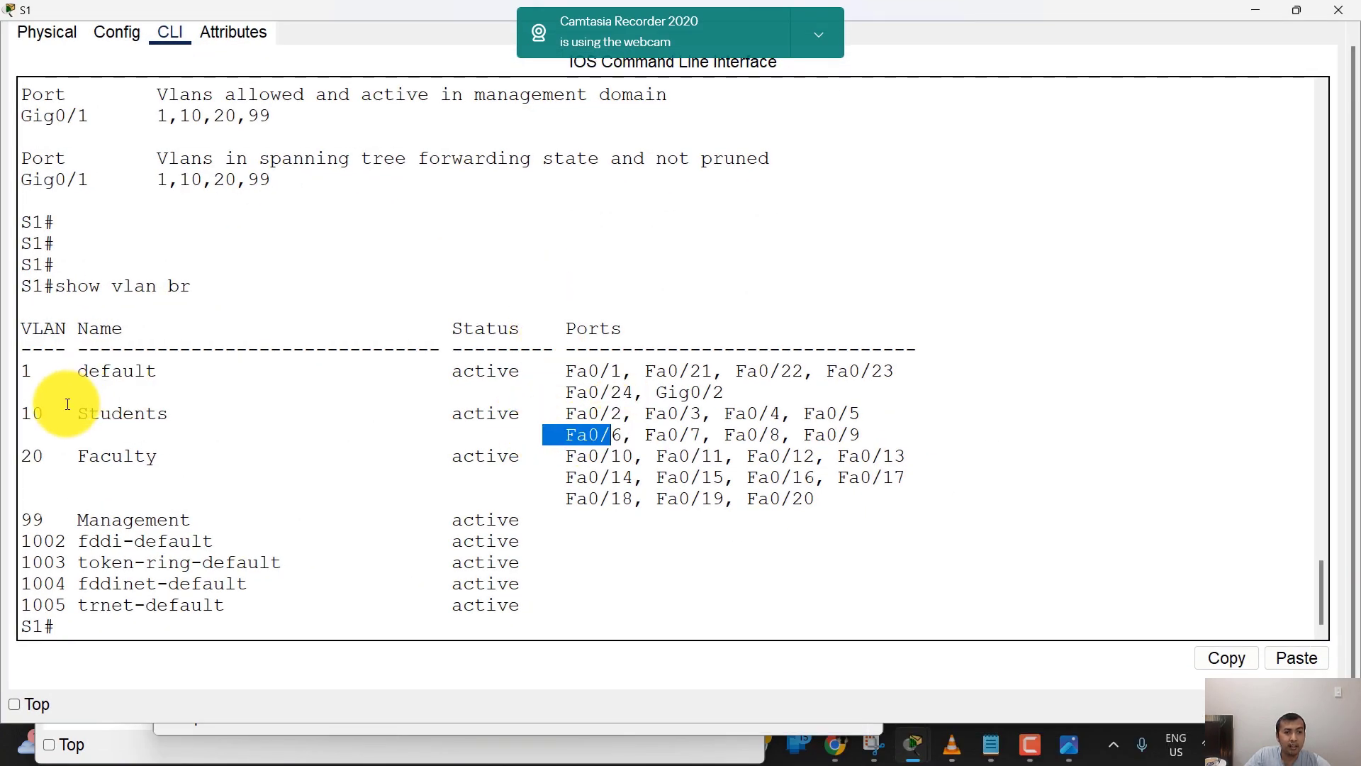
left_click_drag(32, 413, 2, 458)
left_click_drag(623, 488, 633, 502)
left_click_drag(548, 456, 865, 499)
double_click(231, 14)
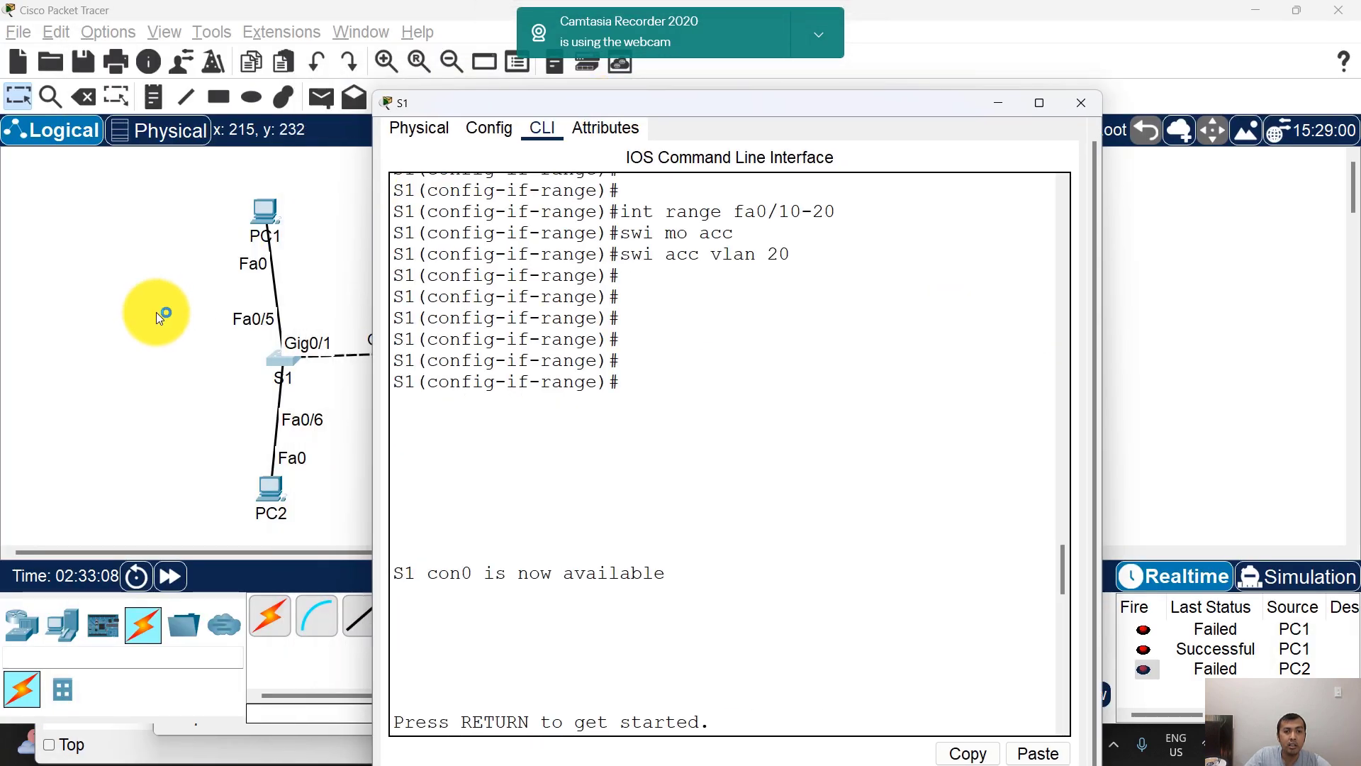
Step: Turn on Show Link Lights in the interface preferences and return to the topology
left_click(246, 368)
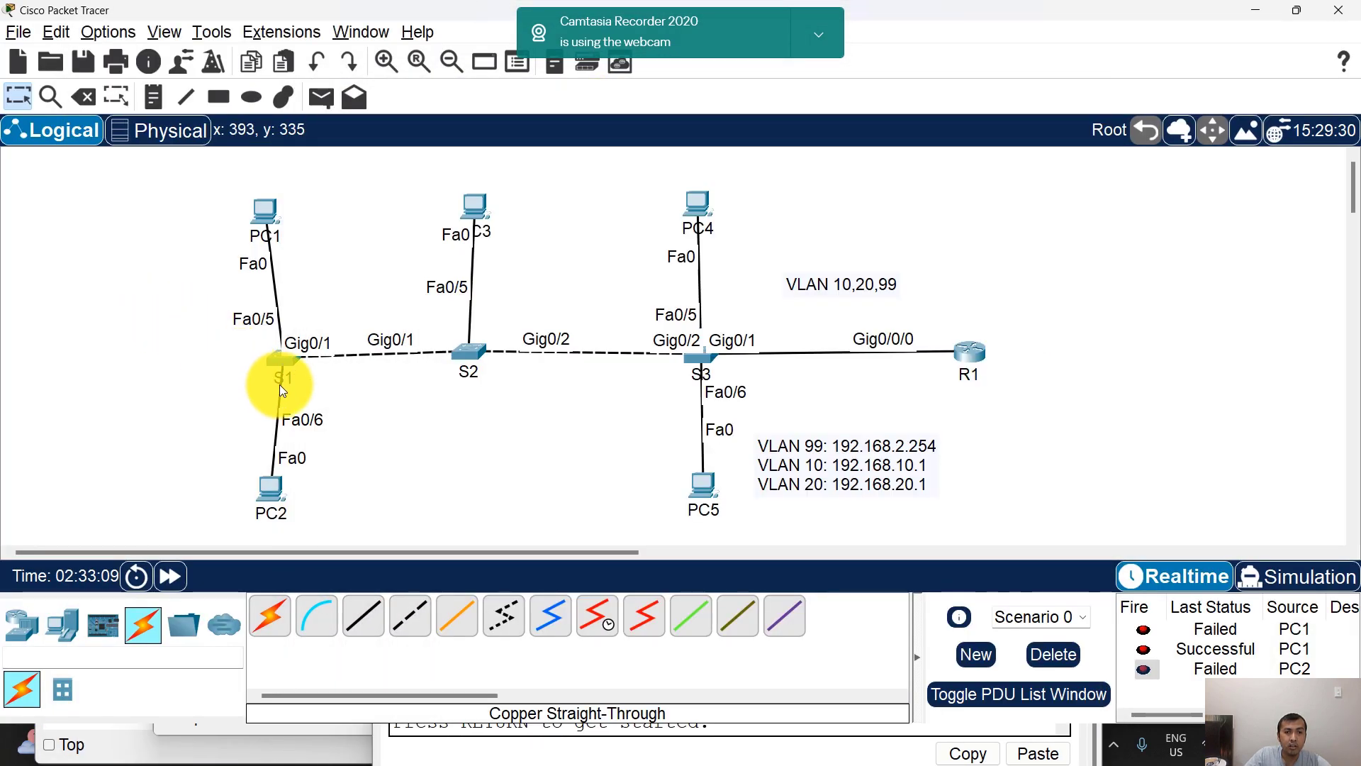
left_click(113, 30)
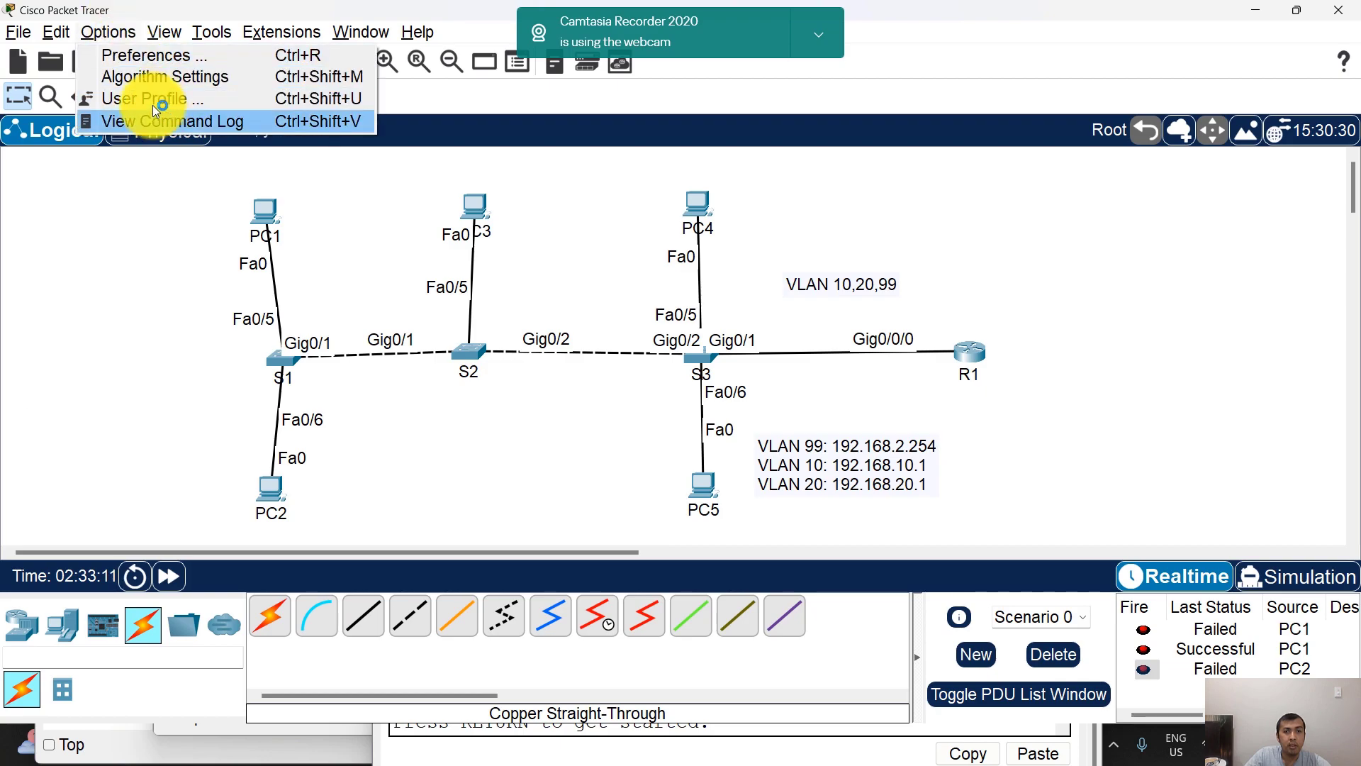
left_click(126, 52)
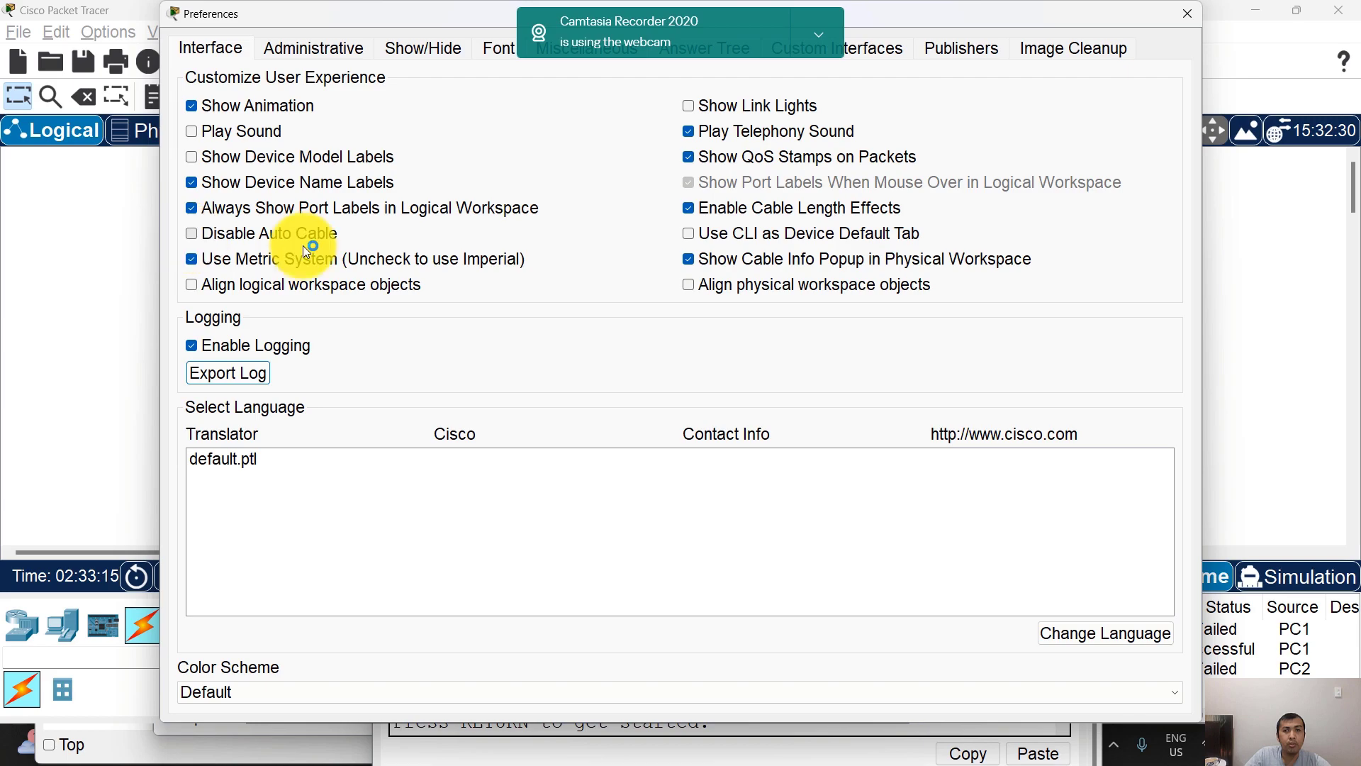
left_click(691, 104)
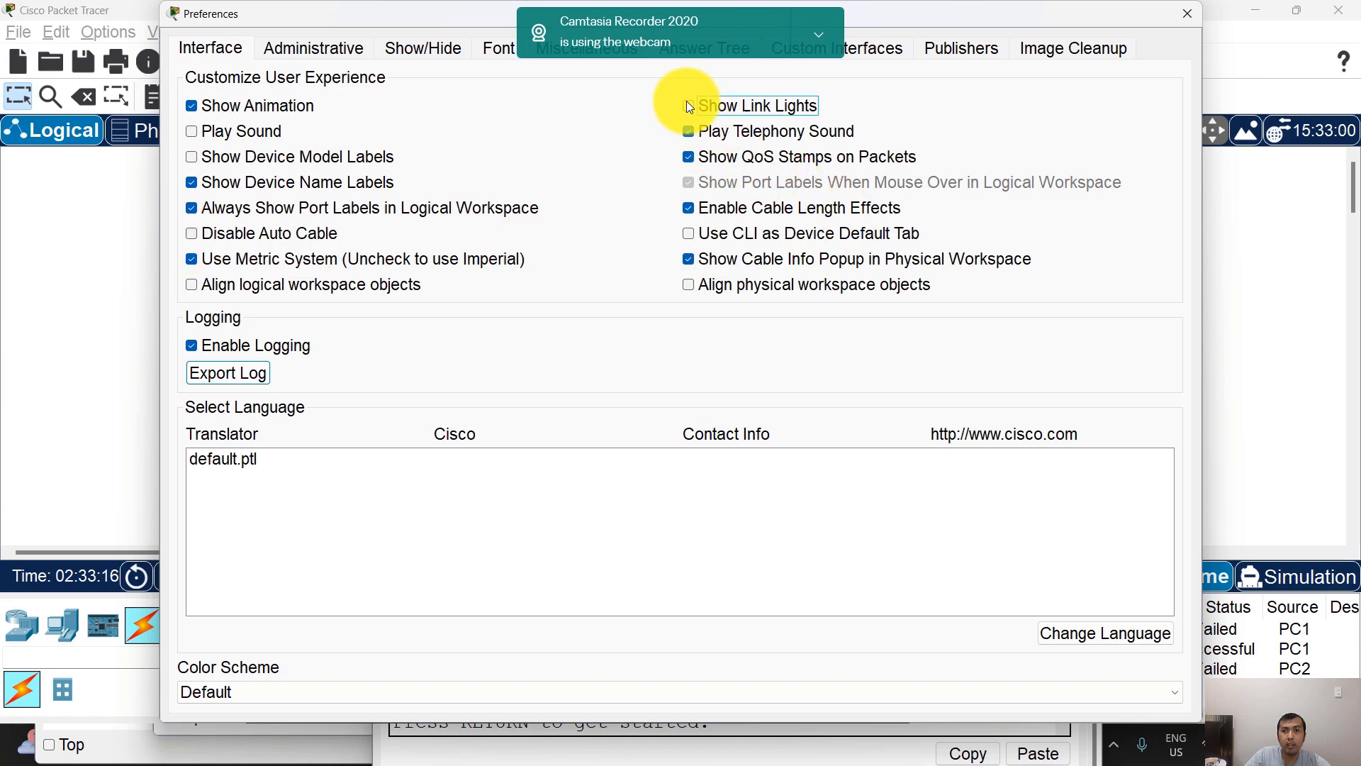
left_click(1181, 16)
Step: Move PC2's link on S1 to port FastEthernet0/10 and fast-forward the simulation time so the link comes up
left_click(276, 408)
left_click(278, 359)
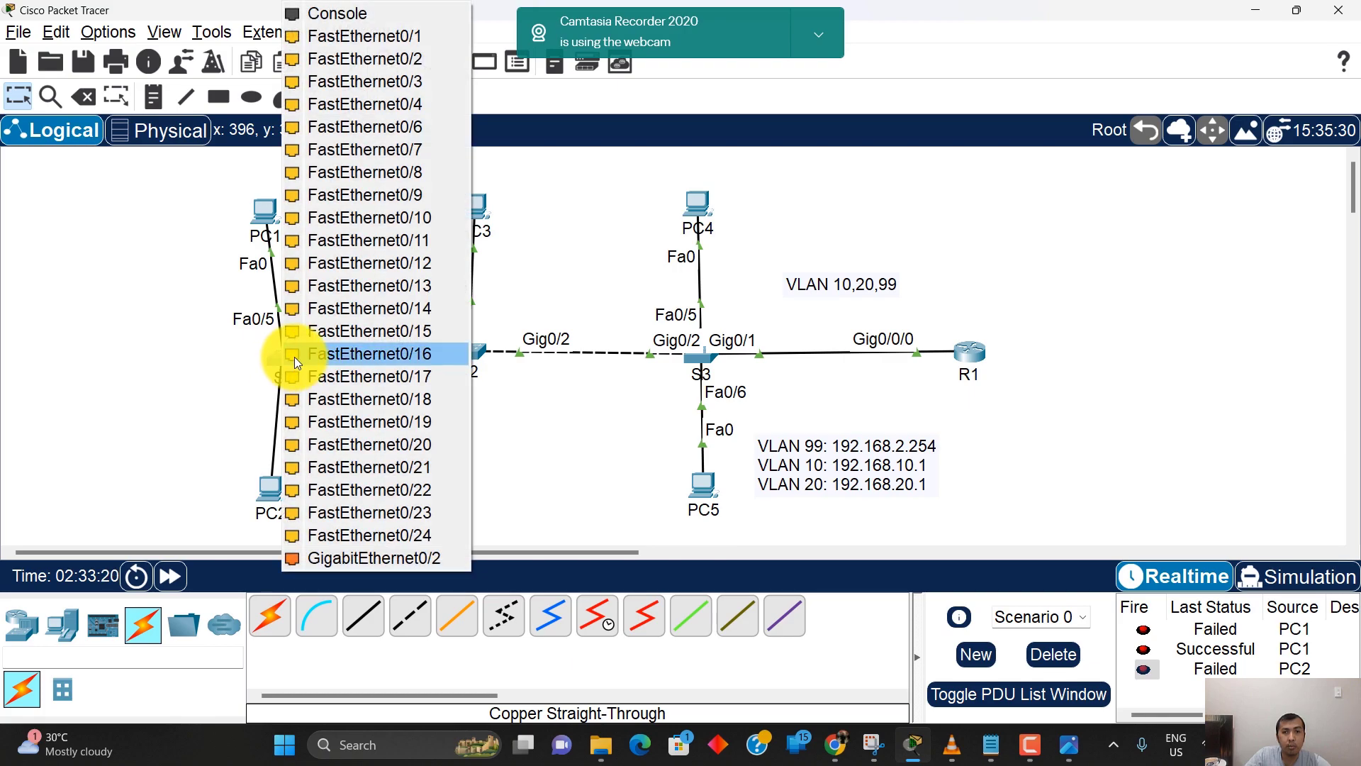
left_click(386, 224)
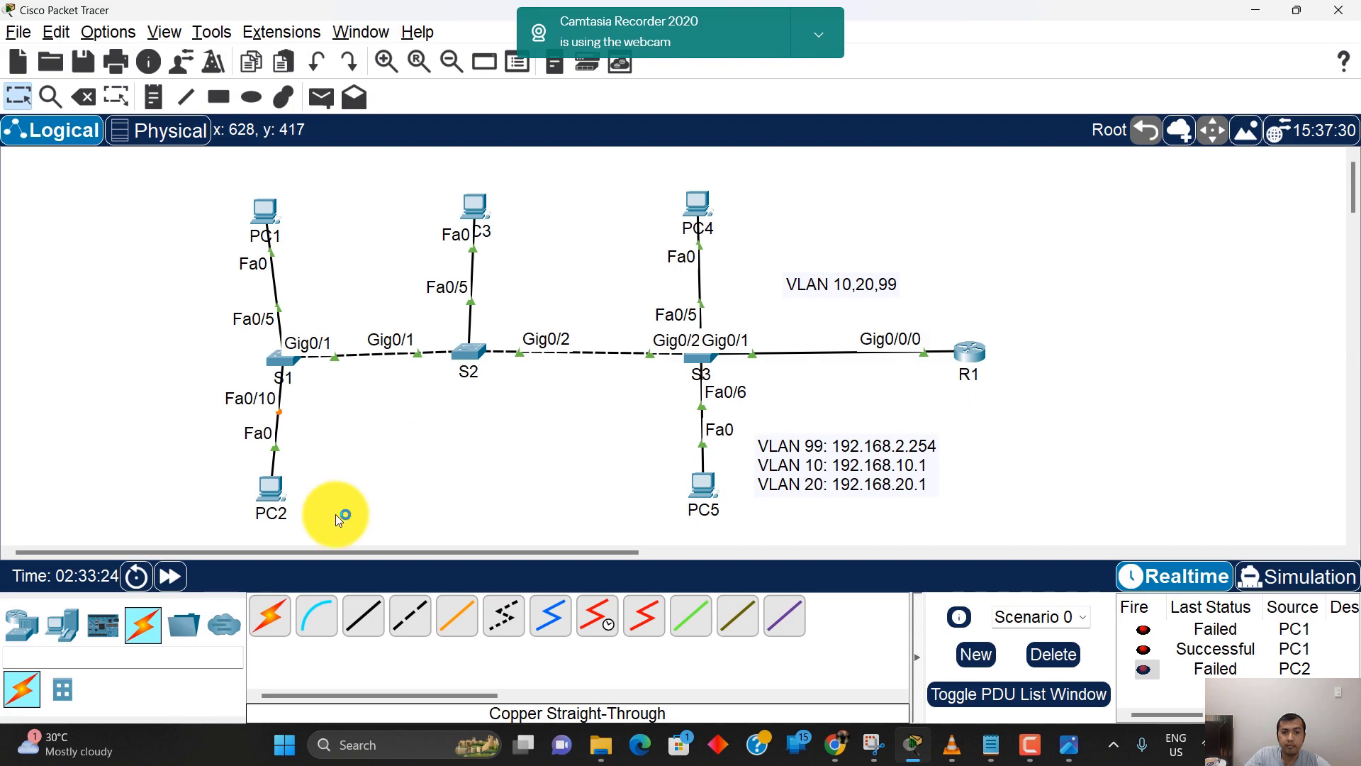
left_click(160, 585)
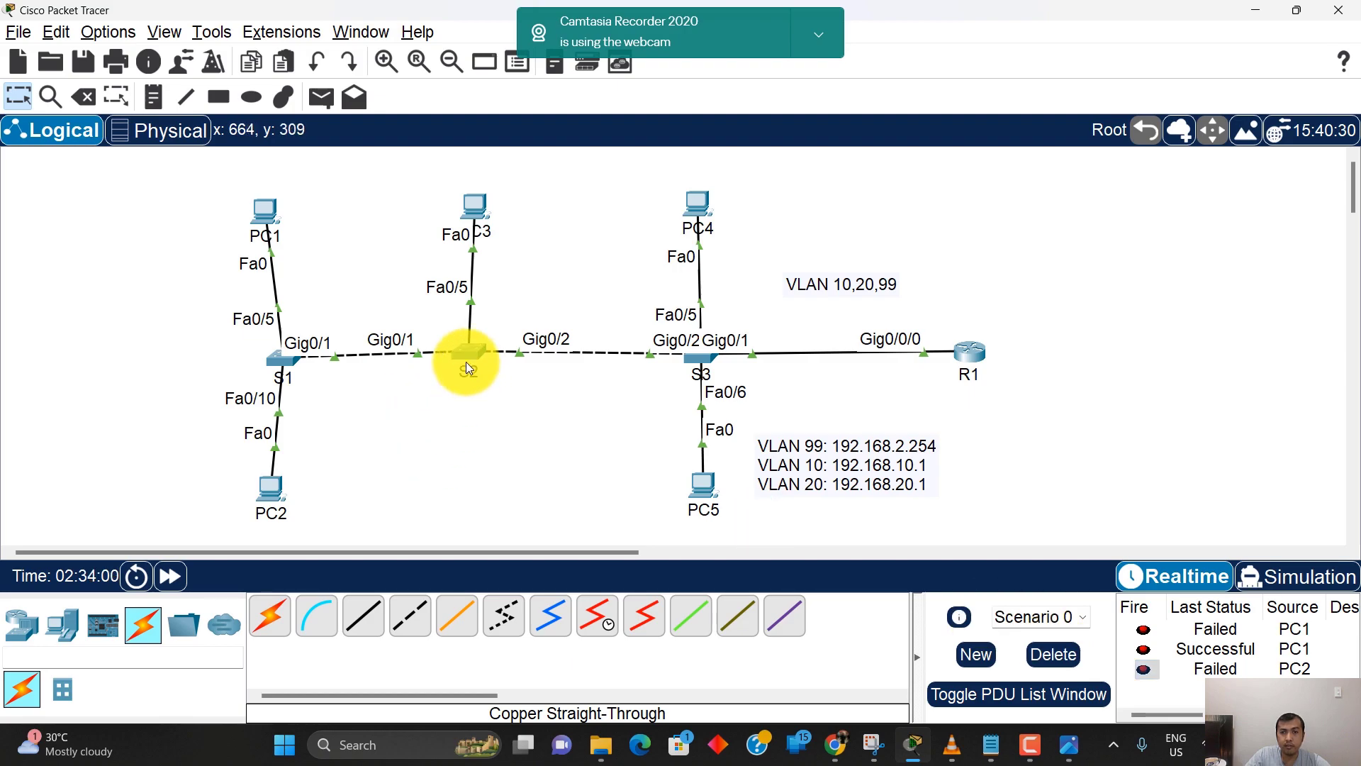
Step: List S3's VLANs and their ports with do show vlan br in a maximized console window
mouse_move(477, 207)
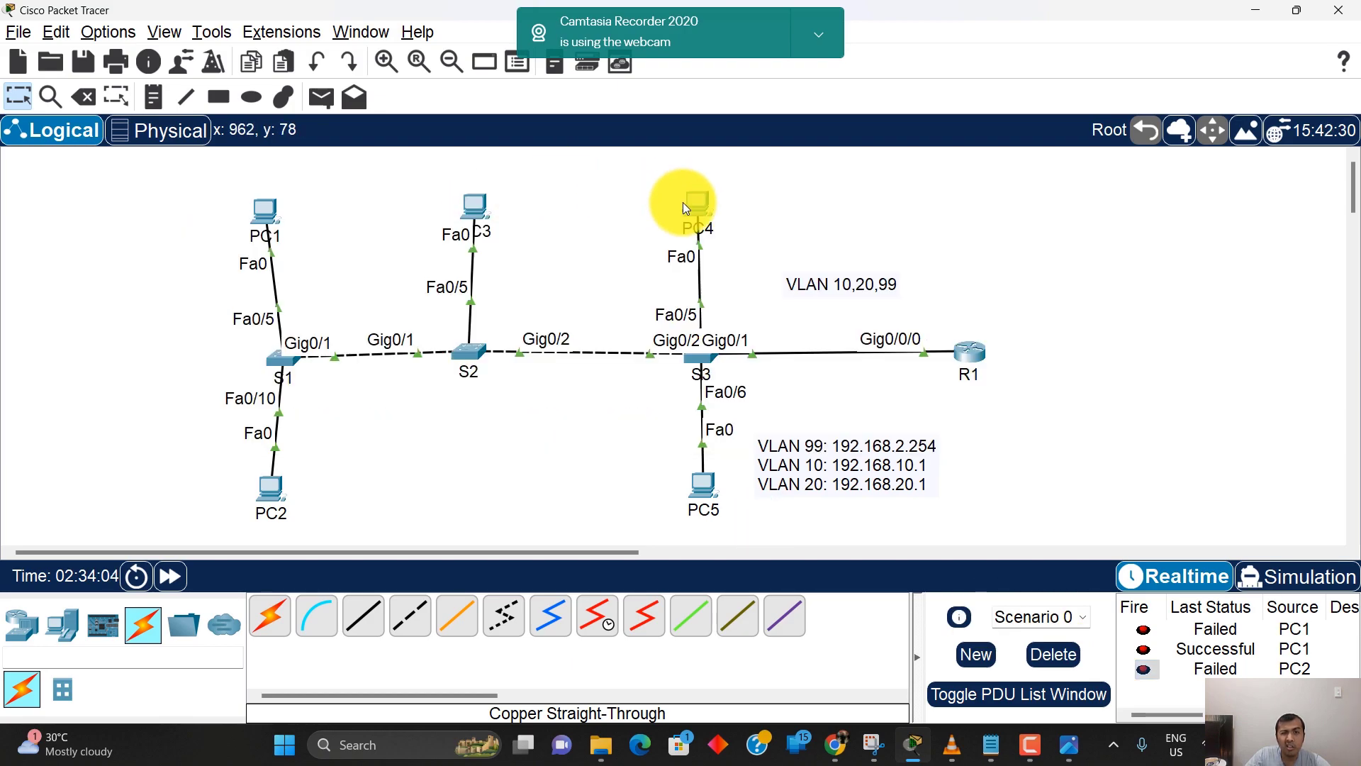
mouse_move(700, 210)
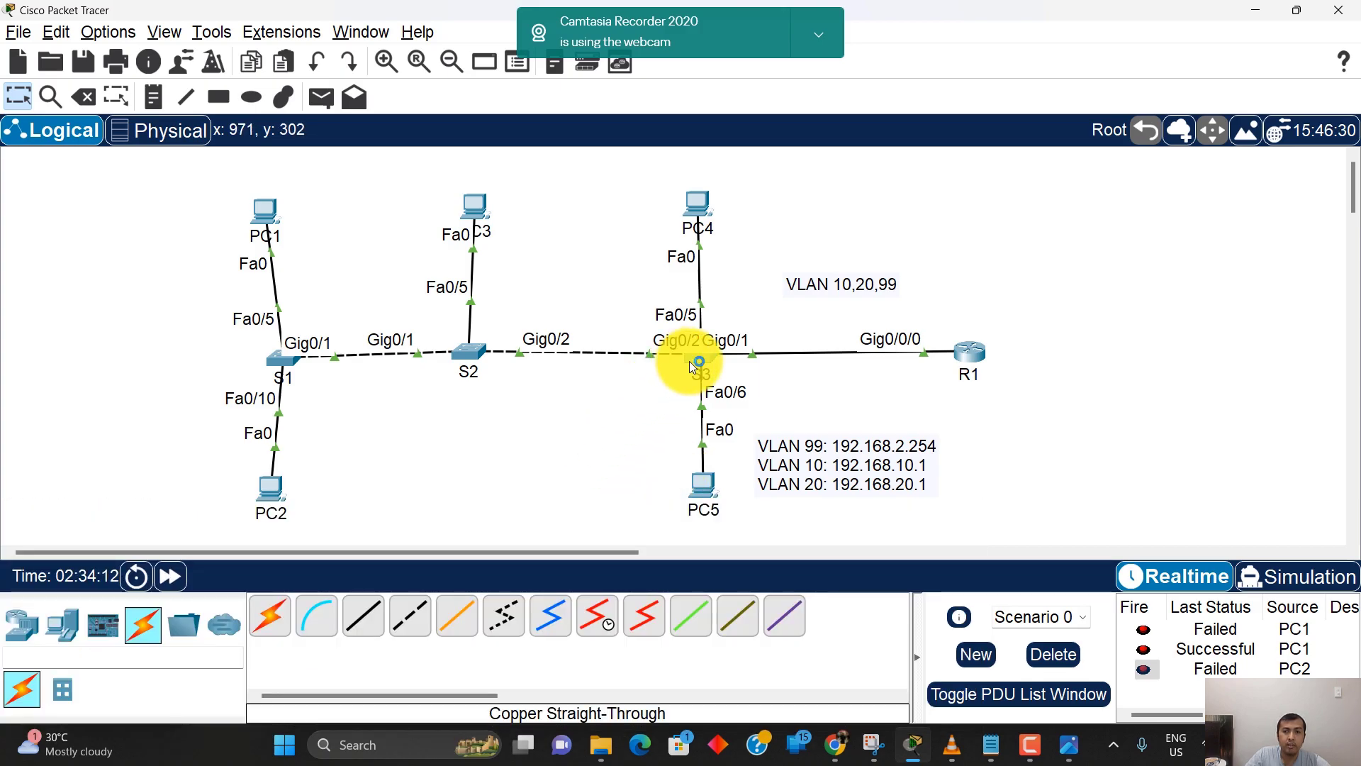
left_click(689, 360)
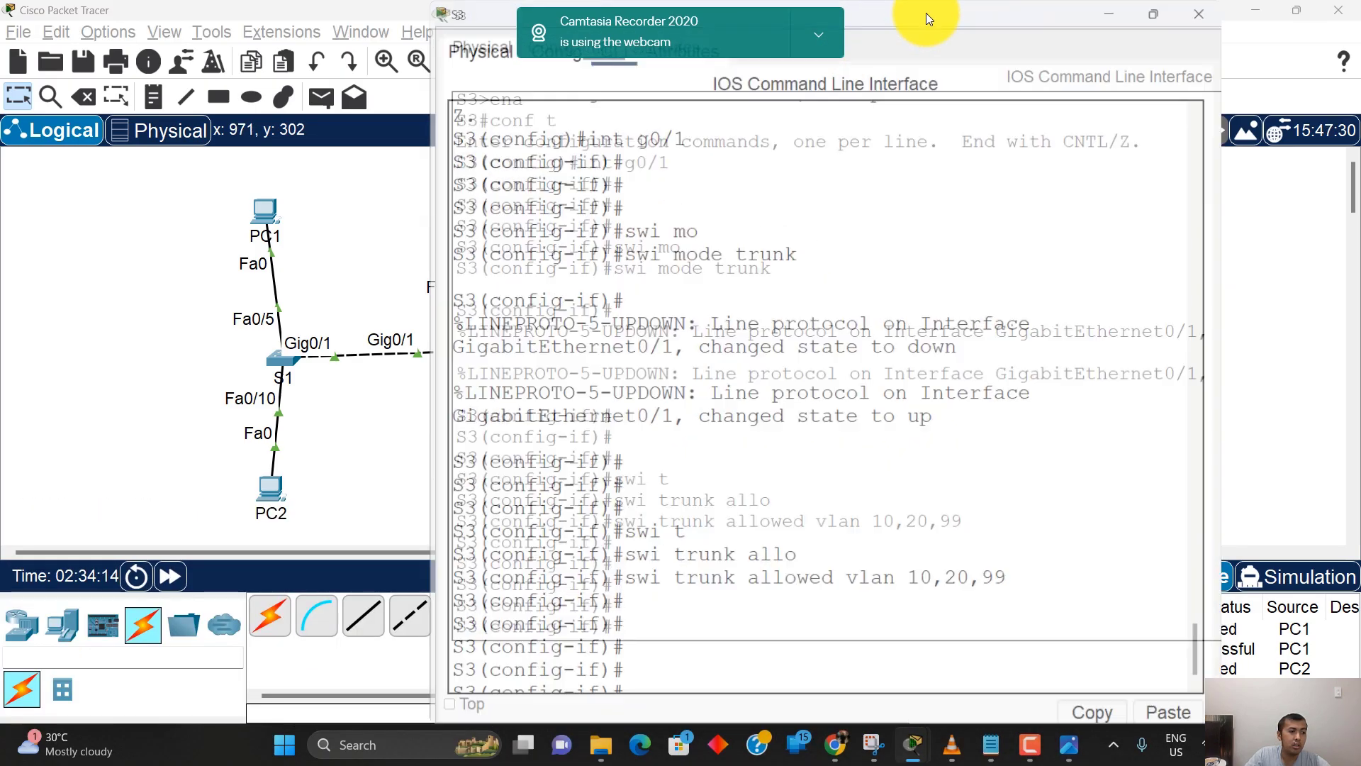
double_click(926, 12)
type("do show vlan br")
key("Return")
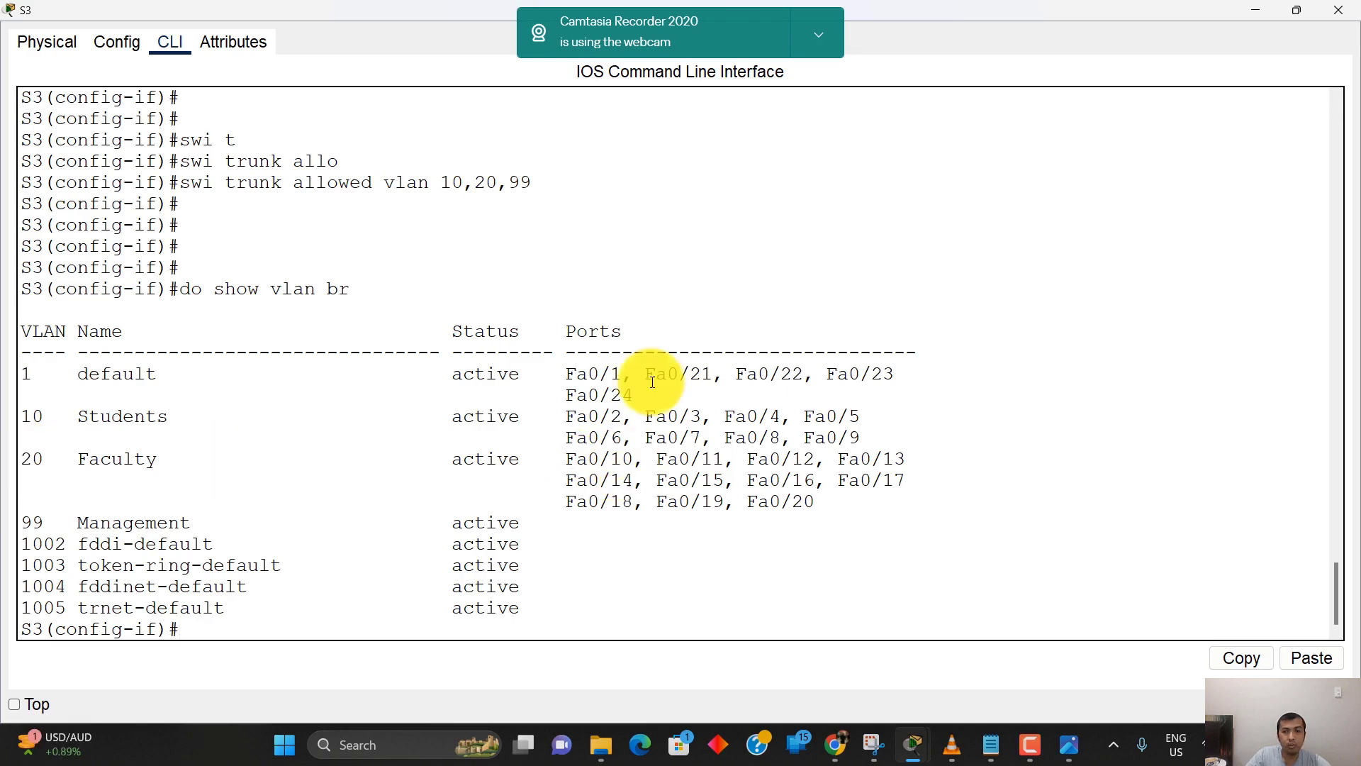
Step: Put S3's console away and move PC5's link on S3 to port FastEthernet0/10
left_click(1248, 10)
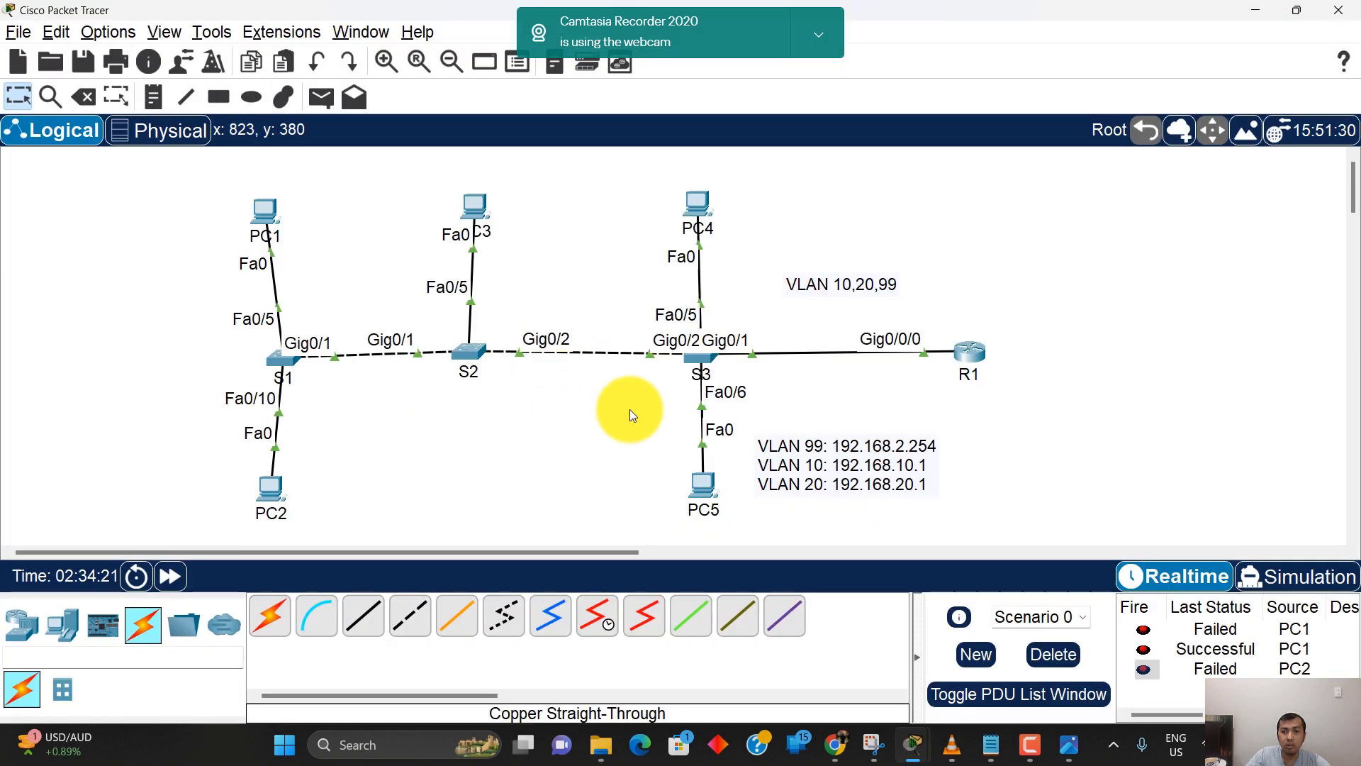
left_click(701, 360)
left_click(790, 216)
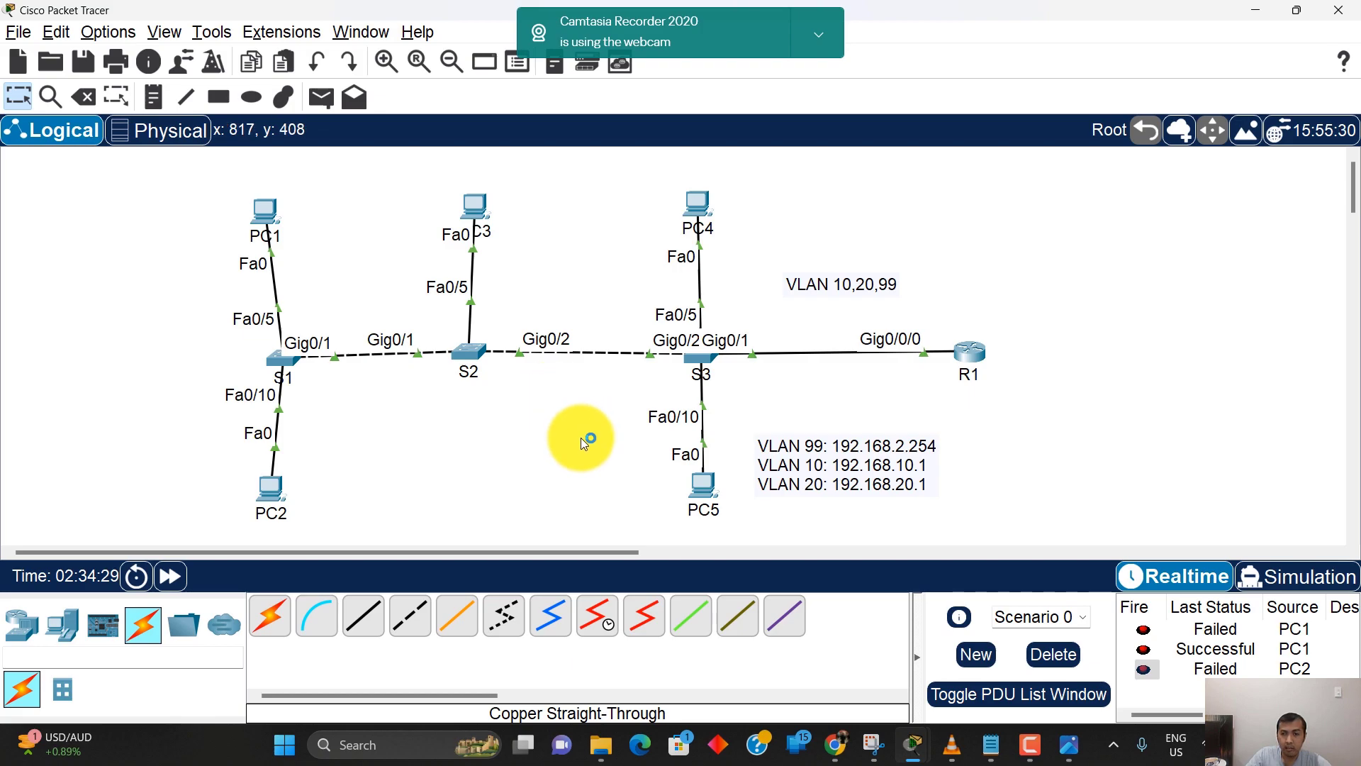
Step: Clear the old PDU tests from Scenario 0 and send a simple PDU from PC2 to R1
left_click(1053, 656)
key("p")
left_click(264, 479)
left_click(970, 352)
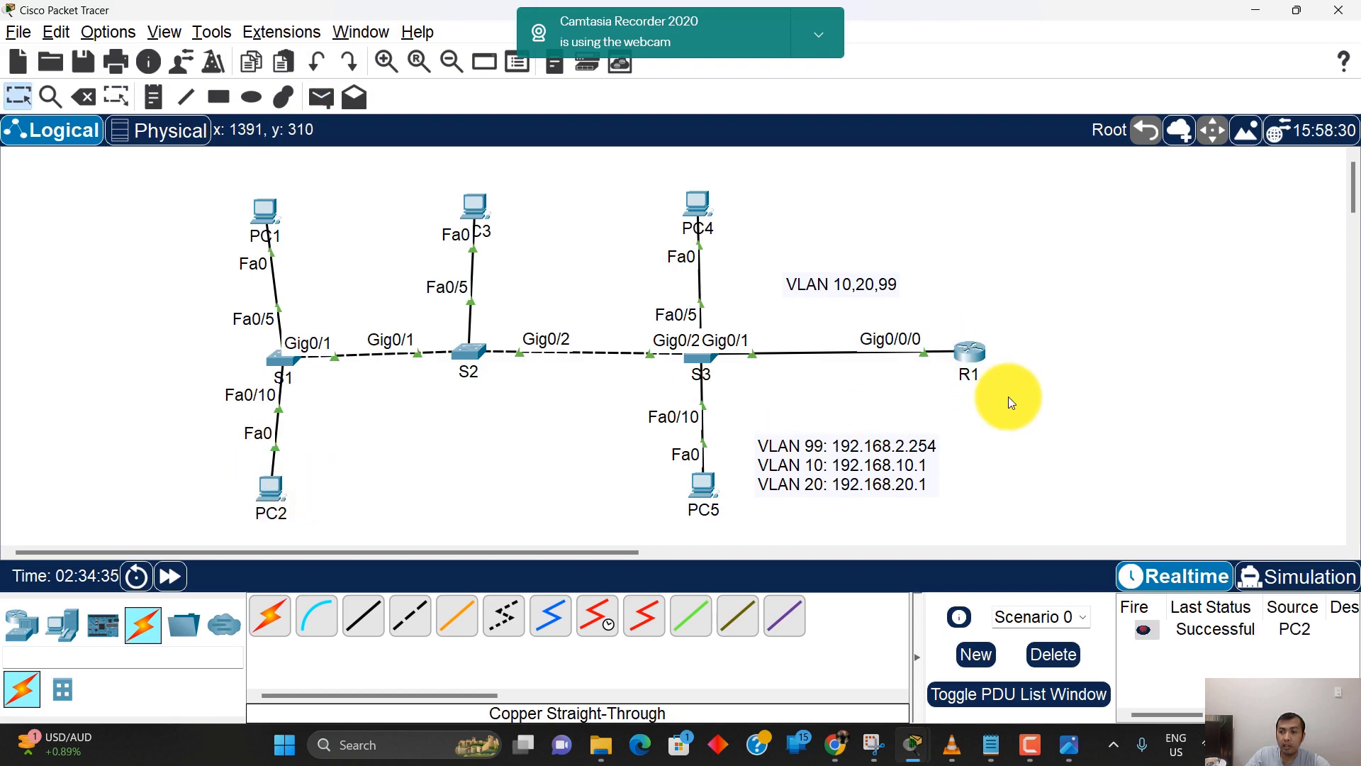
Step: Test PC1's connectivity with simple PDUs to PC2 and PC5, firing the PC5 test again
key("p")
left_click(271, 213)
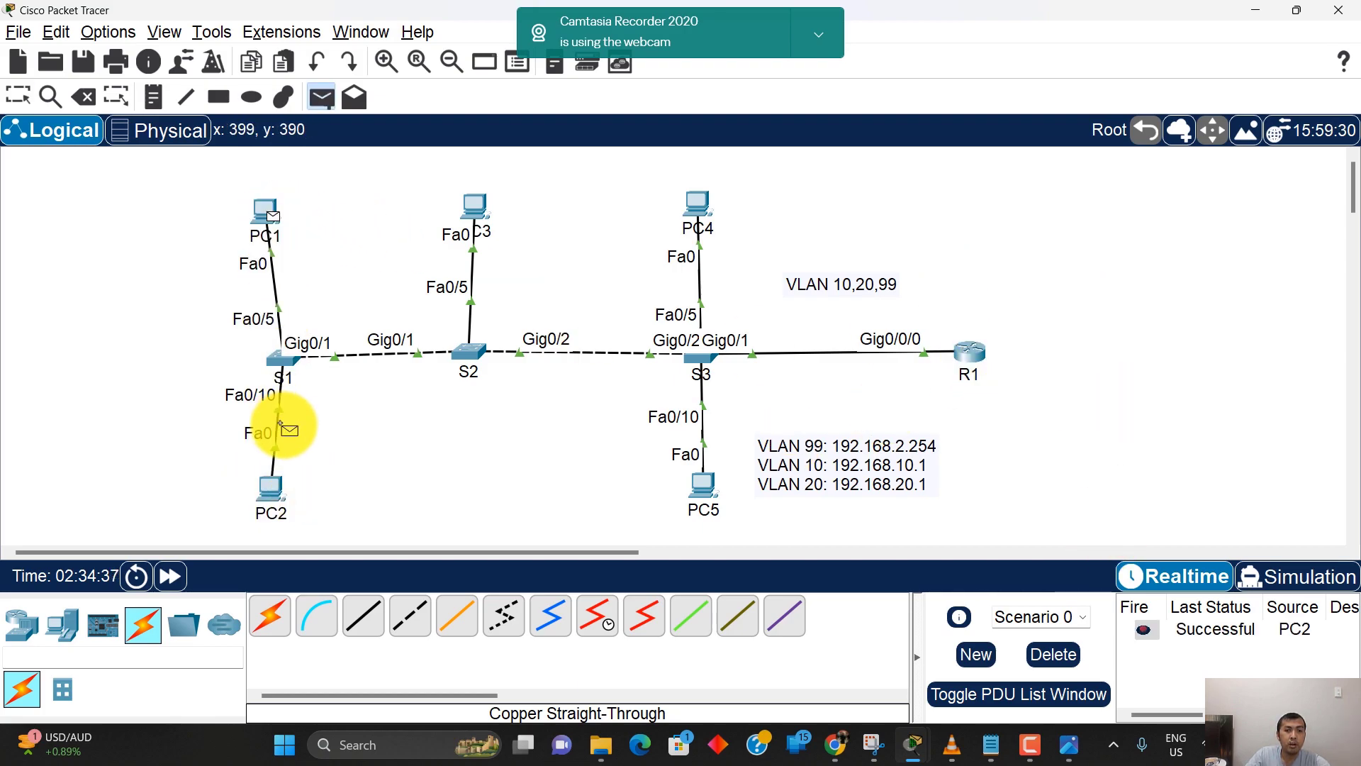
left_click(276, 494)
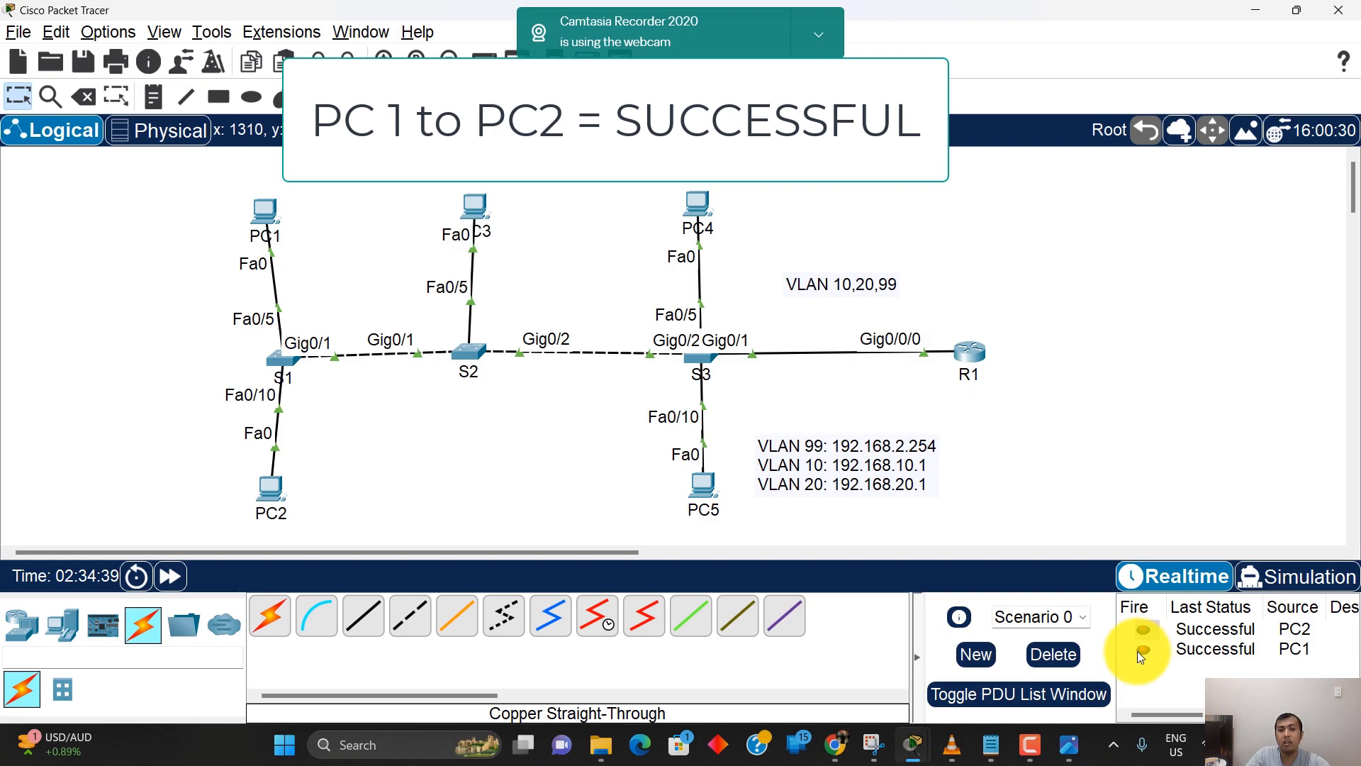
key("p")
left_click(268, 211)
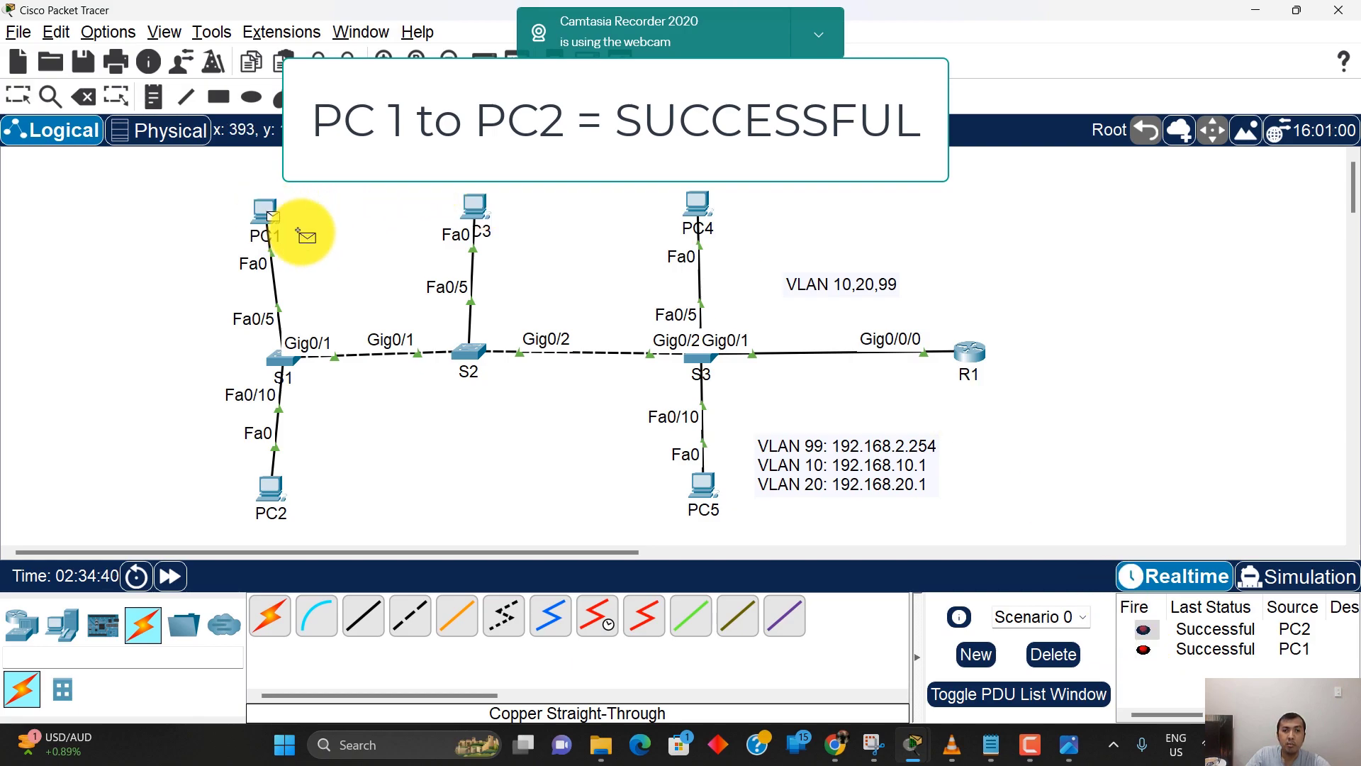
left_click(702, 489)
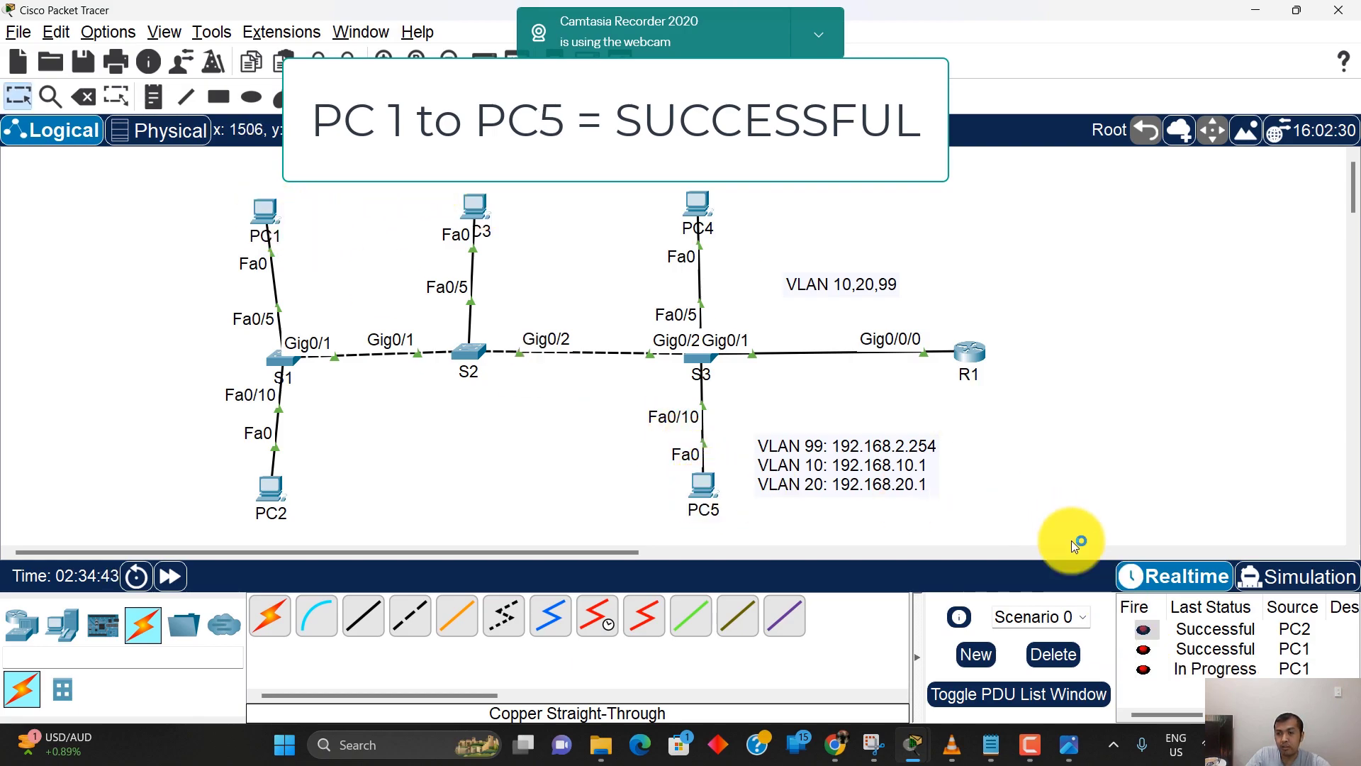
double_click(1141, 669)
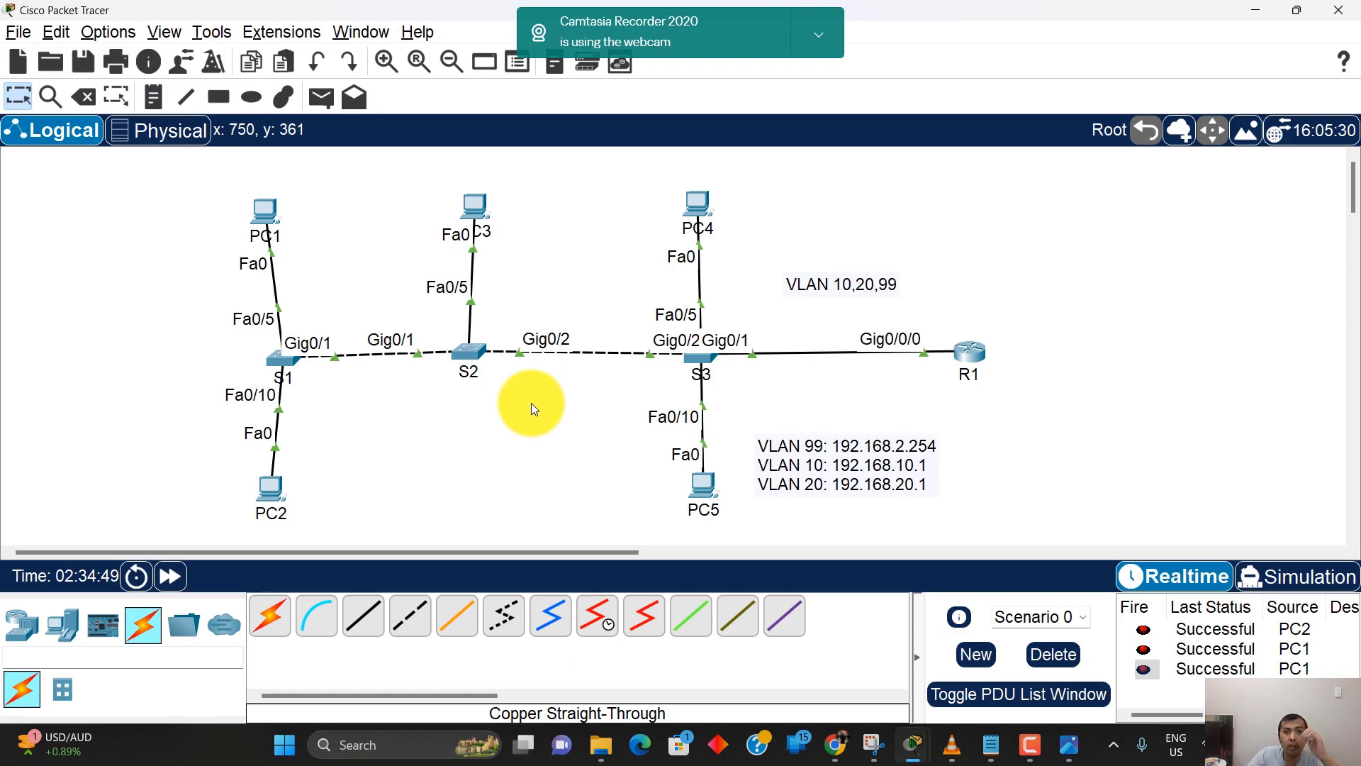
Step: Send a simple PDU from PC2 to PC5 to test connectivity within VLAN 20
key("p")
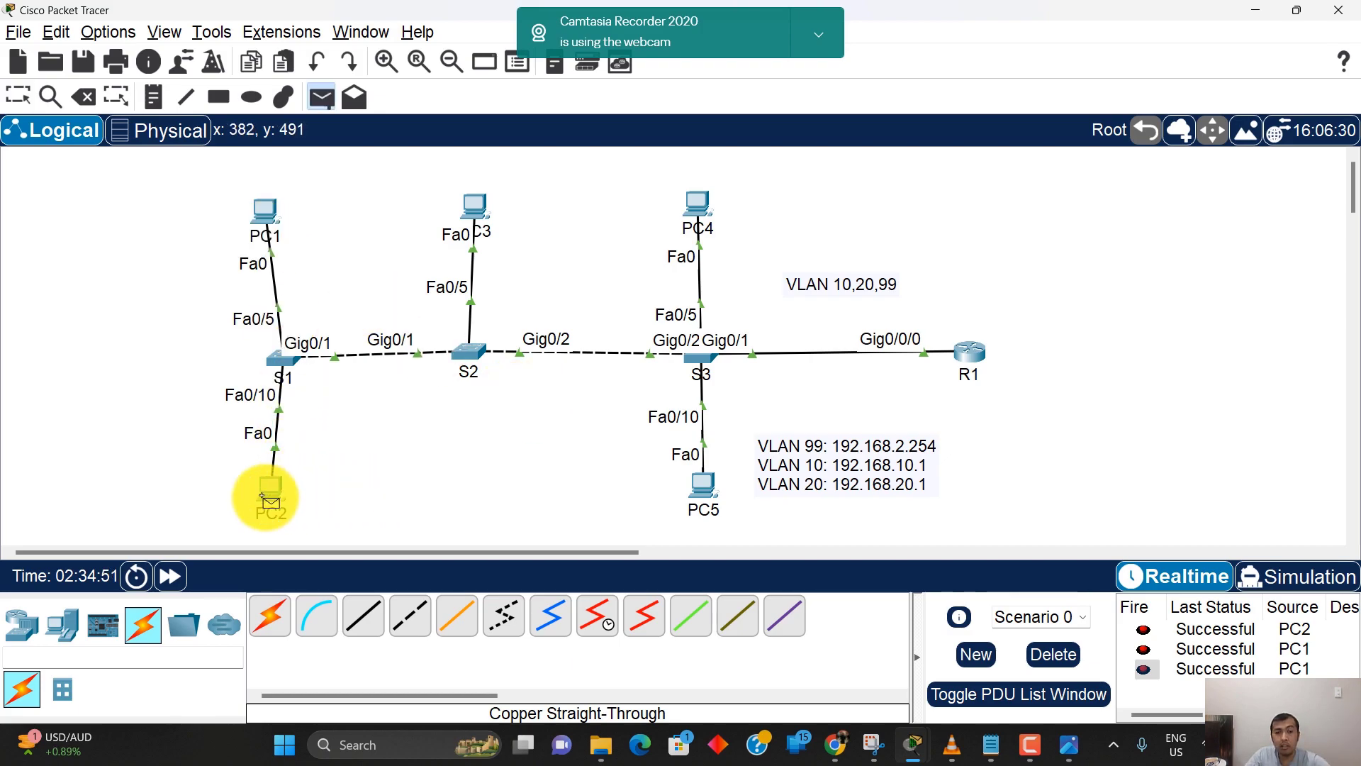
left_click(269, 508)
left_click(700, 491)
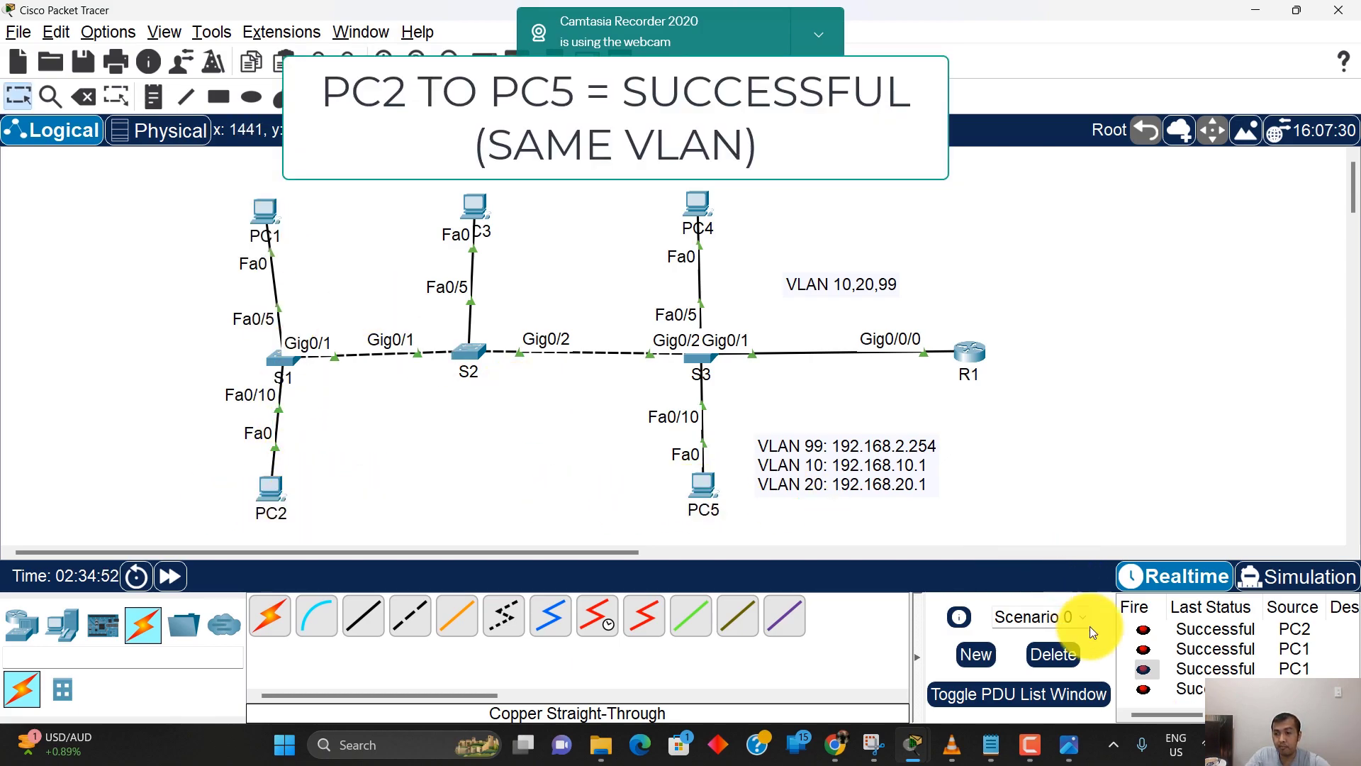
Step: Clear the PDU test list and send a simple PDU from PC4 to PC5
left_click(1054, 654)
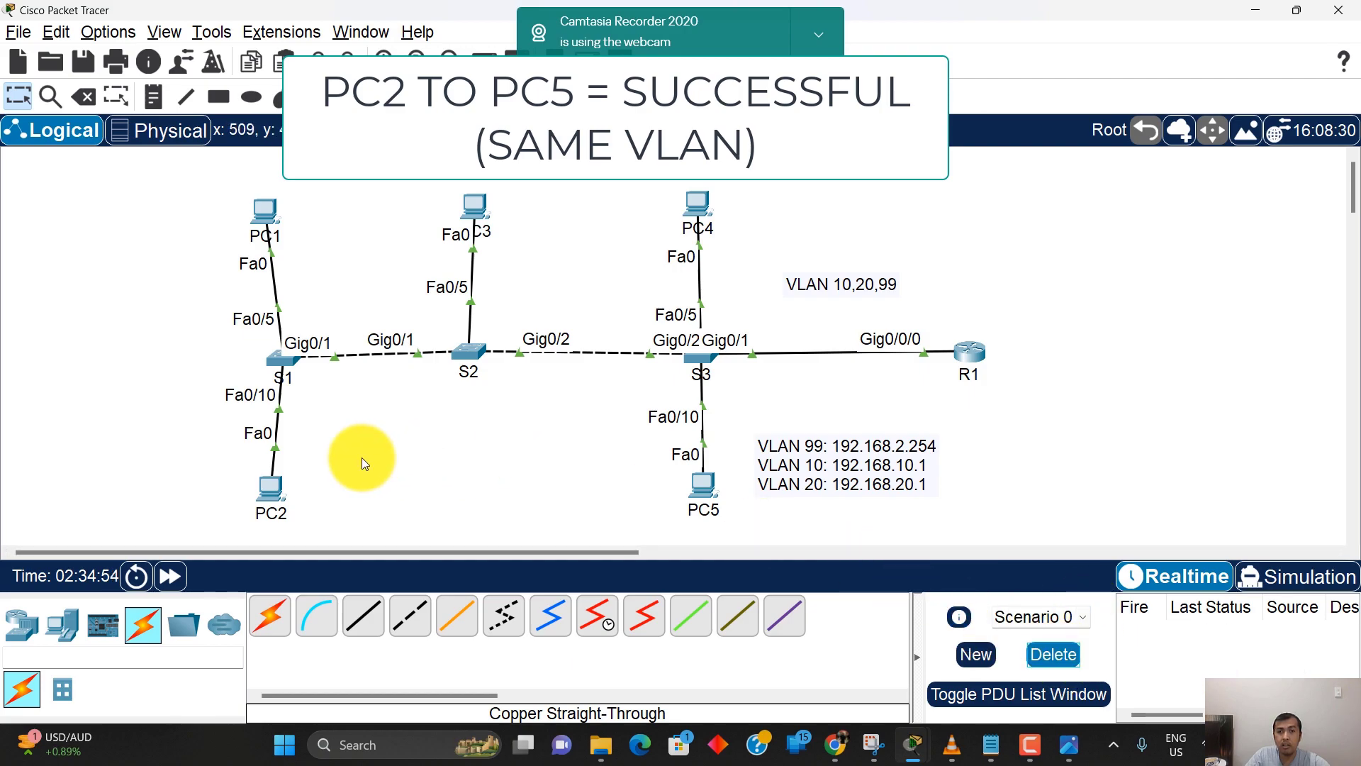
key("p")
left_click(699, 204)
left_click(703, 488)
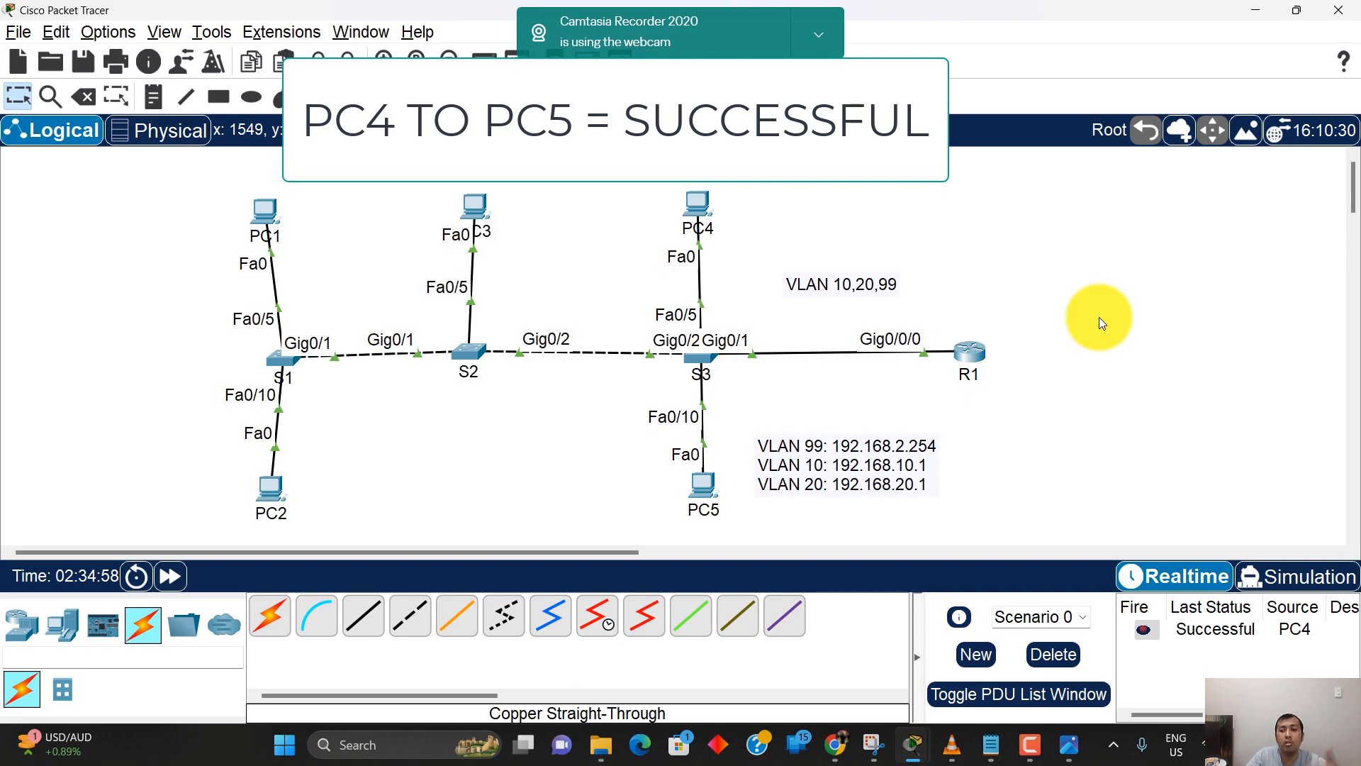
left_click_drag(1195, 714, 1155, 714)
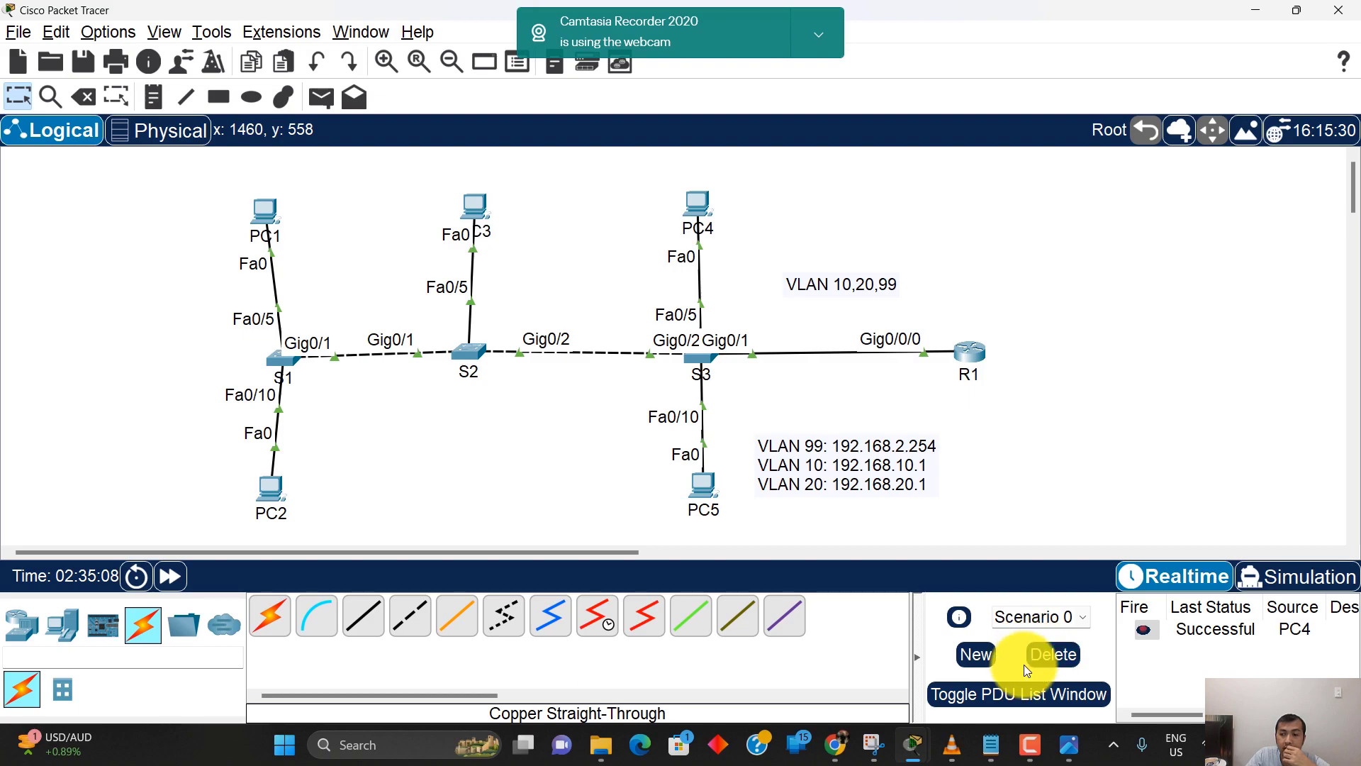
Step: Switch to the image viewer and review the lab's addressing table, switch port allocation table and required resources page
left_click(1067, 741)
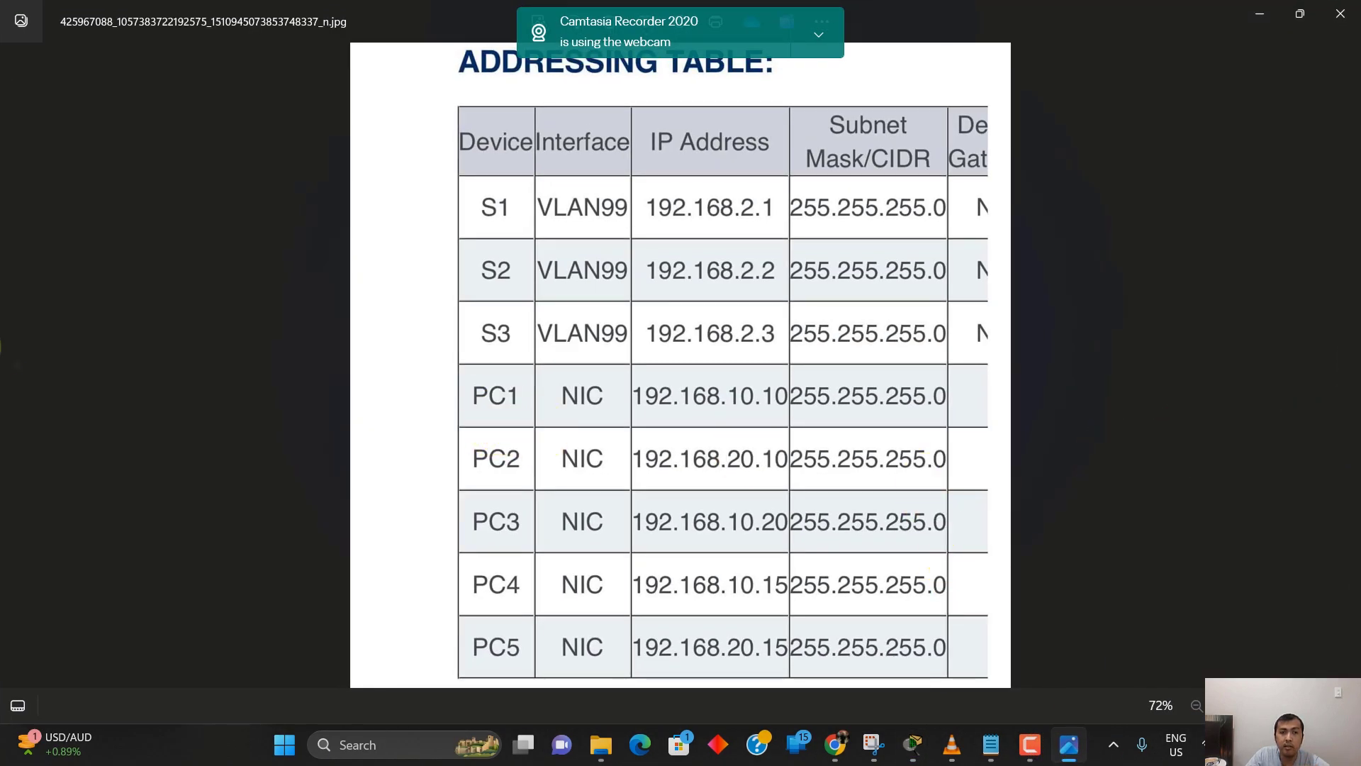
left_click(10, 362)
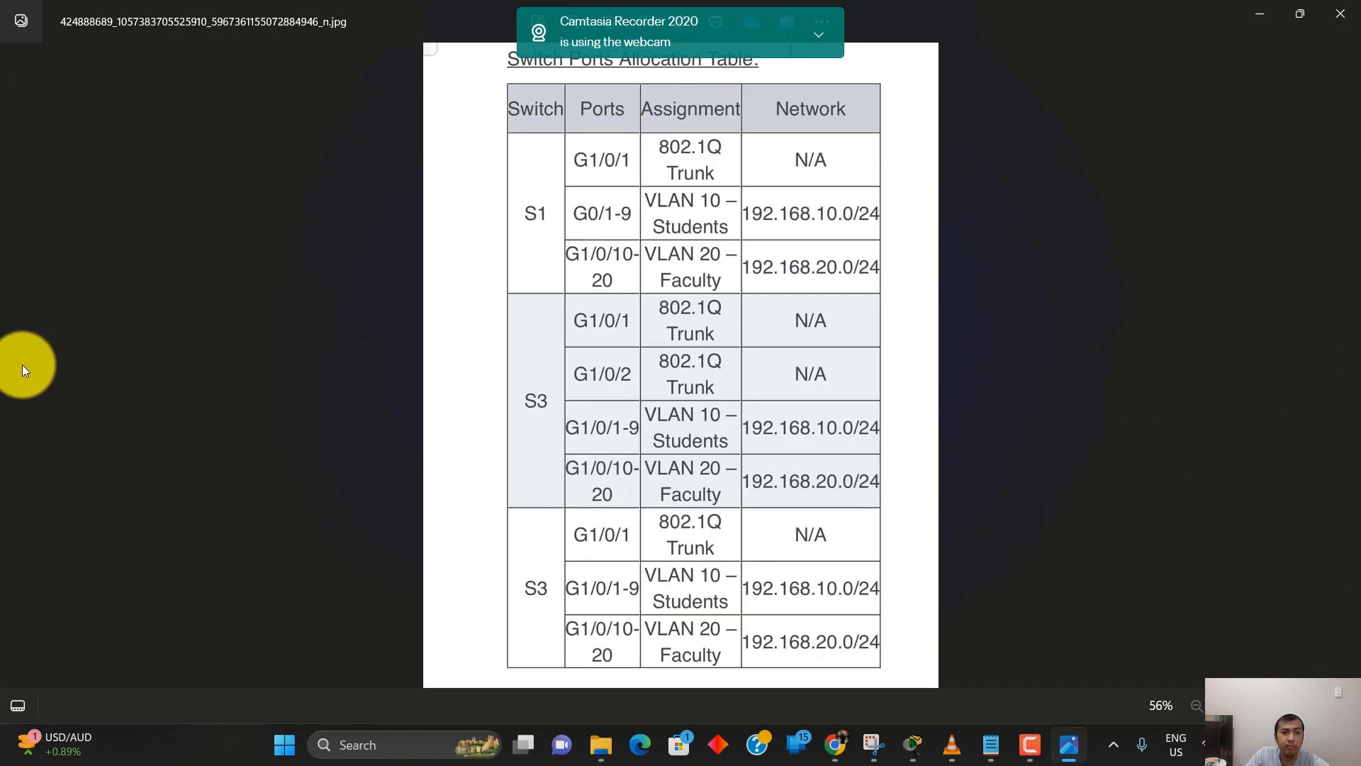
left_click(1337, 367)
left_click(1337, 367)
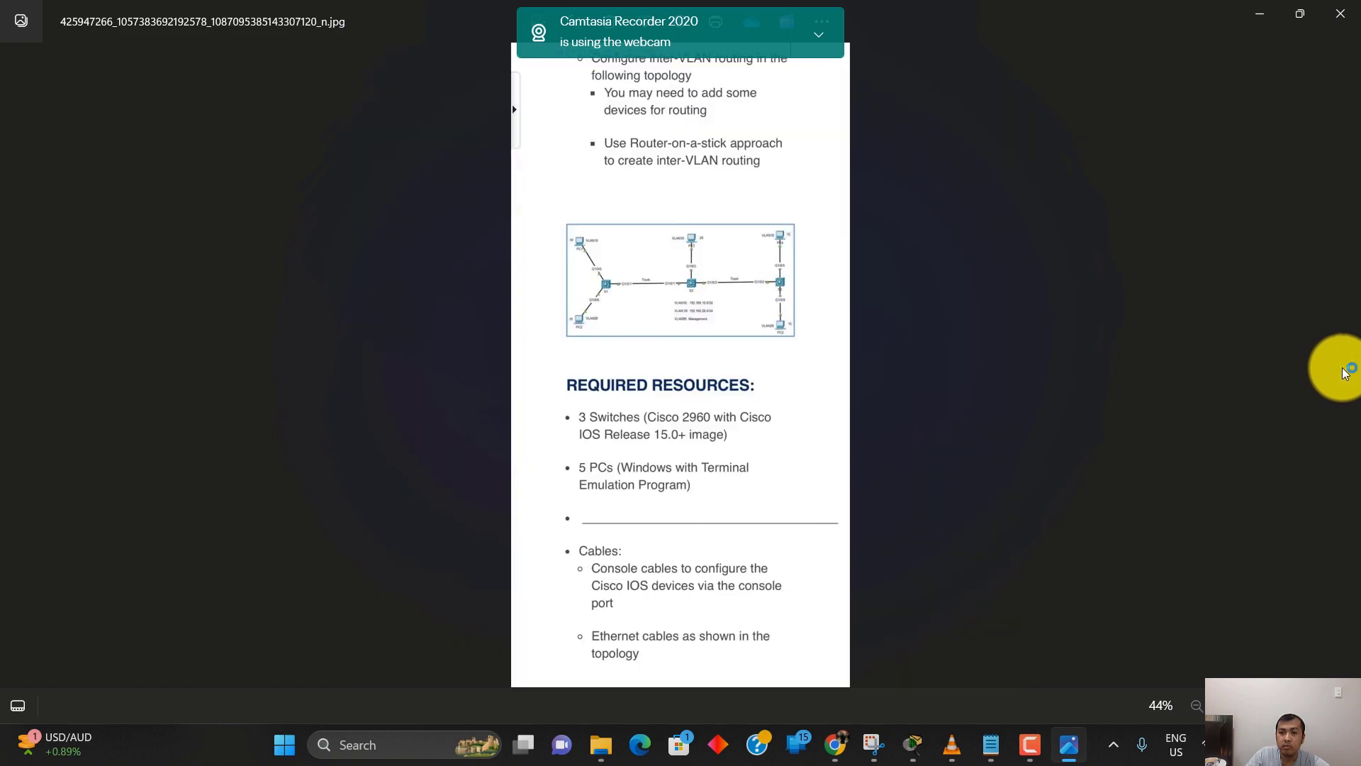